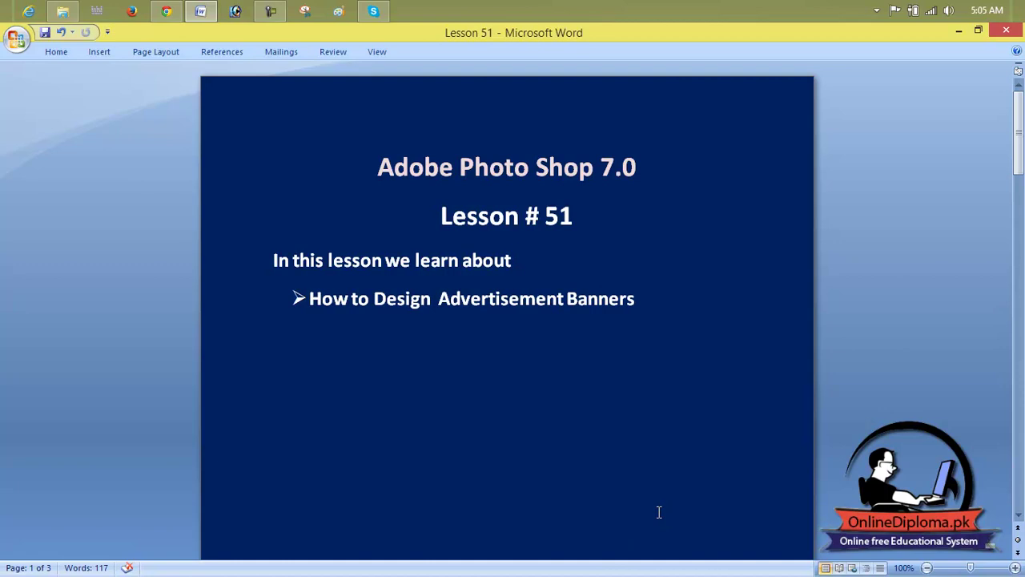
# Step: Minimize the Lesson 51 Word notes and bring the empty Photoshop 7.0 to the front
pyautogui.click(964, 39)
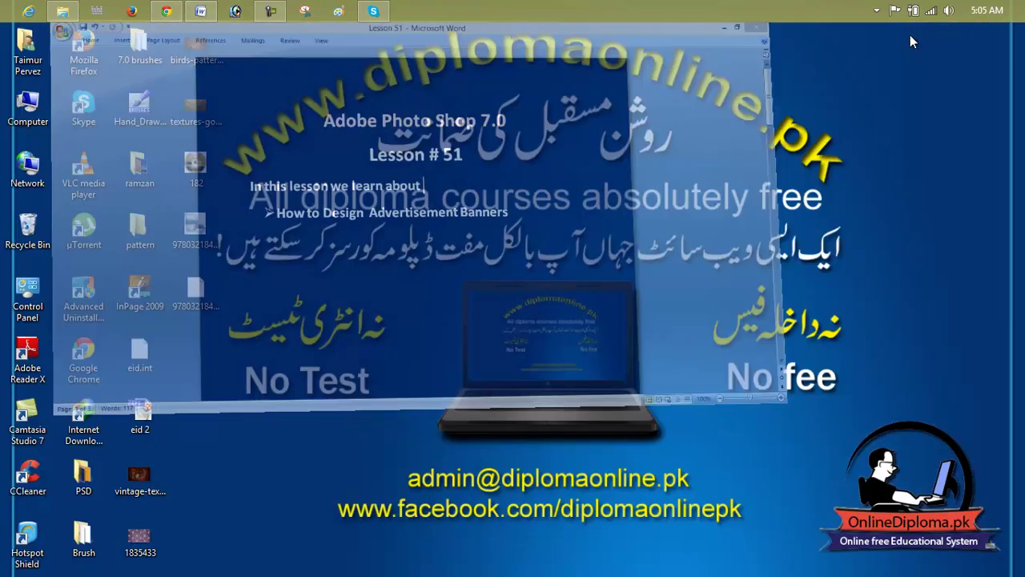
pyautogui.click(235, 11)
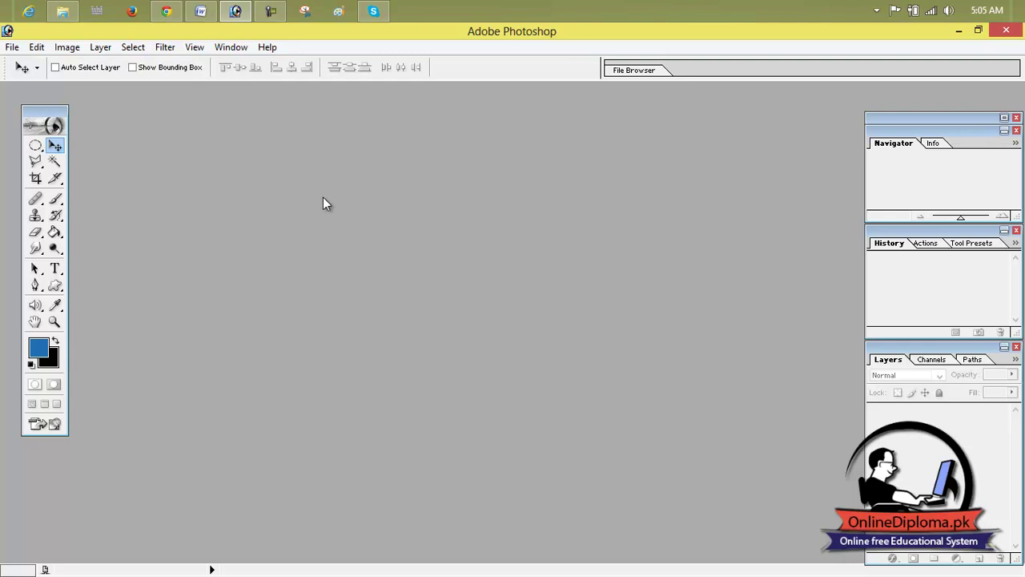
# Step: Check the Chrome banner sizes chart for the 720x300 Pop-Under size, then return to Photoshop
pyautogui.click(166, 12)
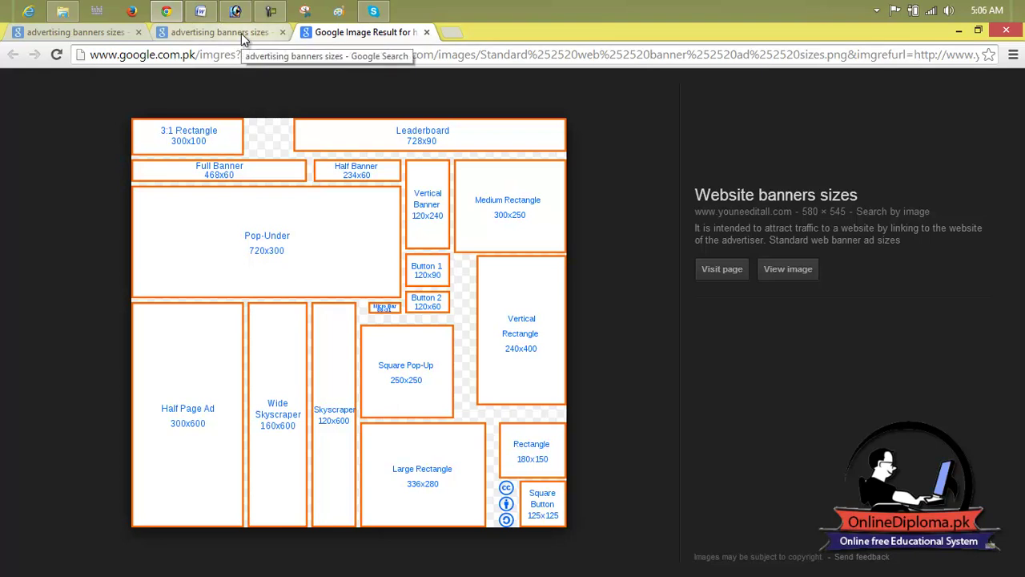
pyautogui.click(235, 12)
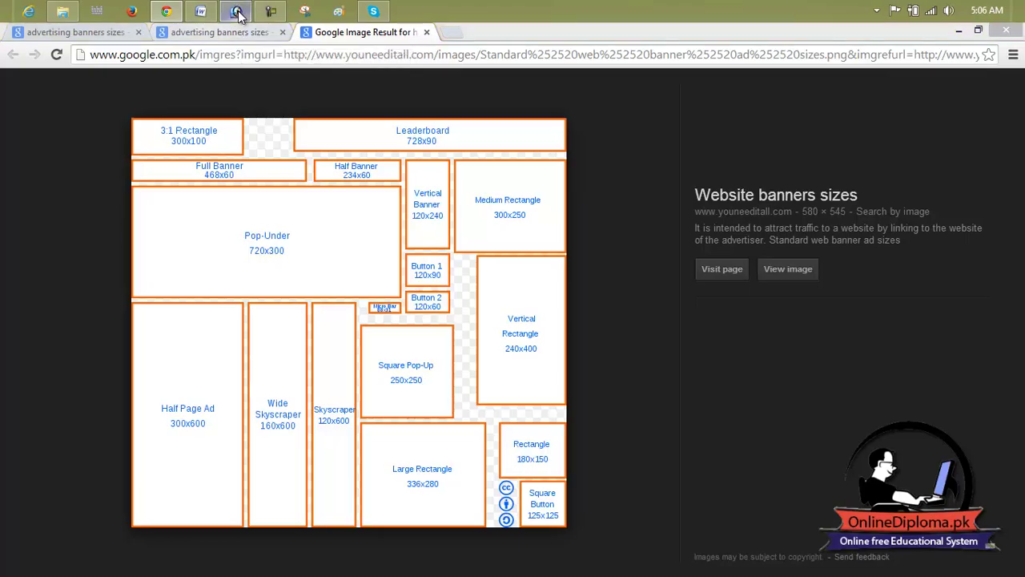
# Step: Start a new document and try a 720-inch width, dismissing the out-of-range warning
pyautogui.click(13, 49)
pyautogui.click(44, 67)
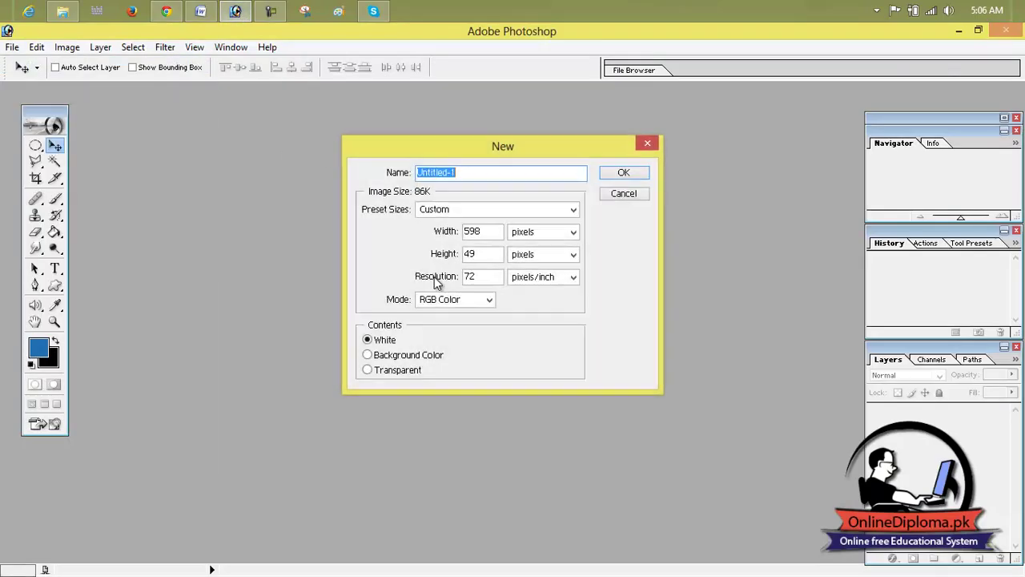
pyautogui.click(521, 232)
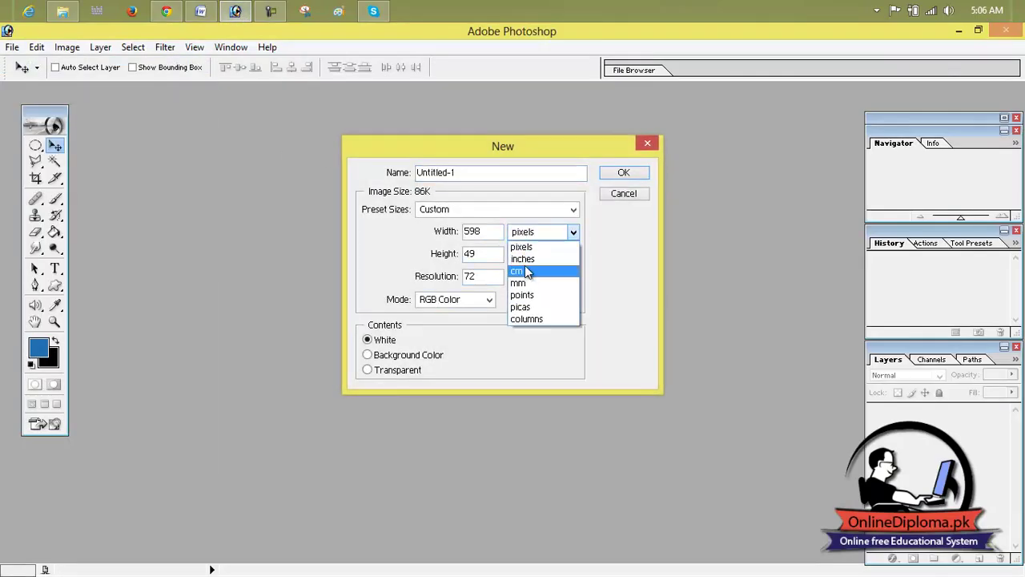
pyautogui.click(528, 255)
pyautogui.doubleClick(496, 232)
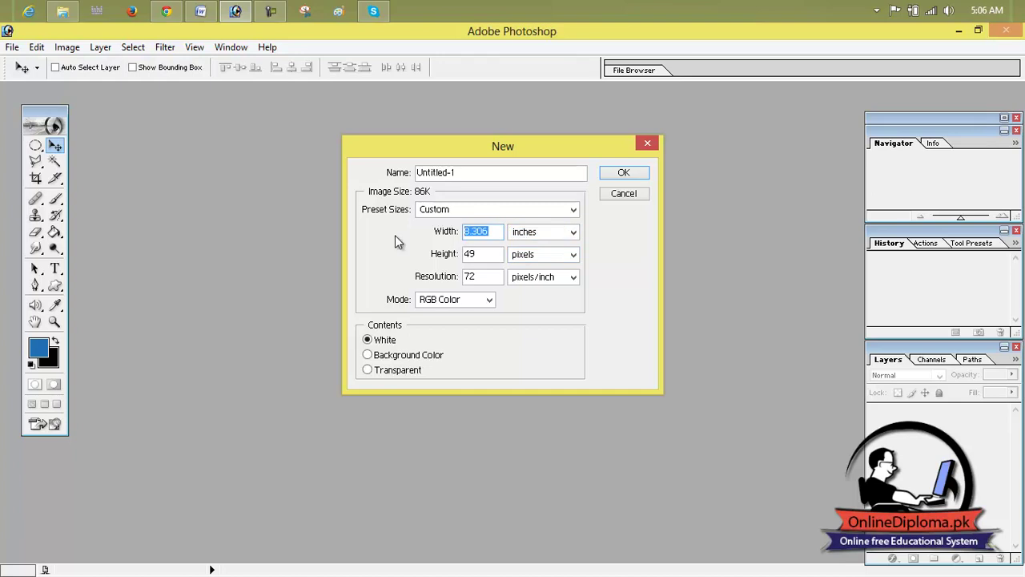
pyautogui.write('720')
pyautogui.click(489, 256)
pyautogui.click(513, 250)
# Step: Set the new document width to 720 pixels, rechecking the banner sizes chart
pyautogui.click(535, 232)
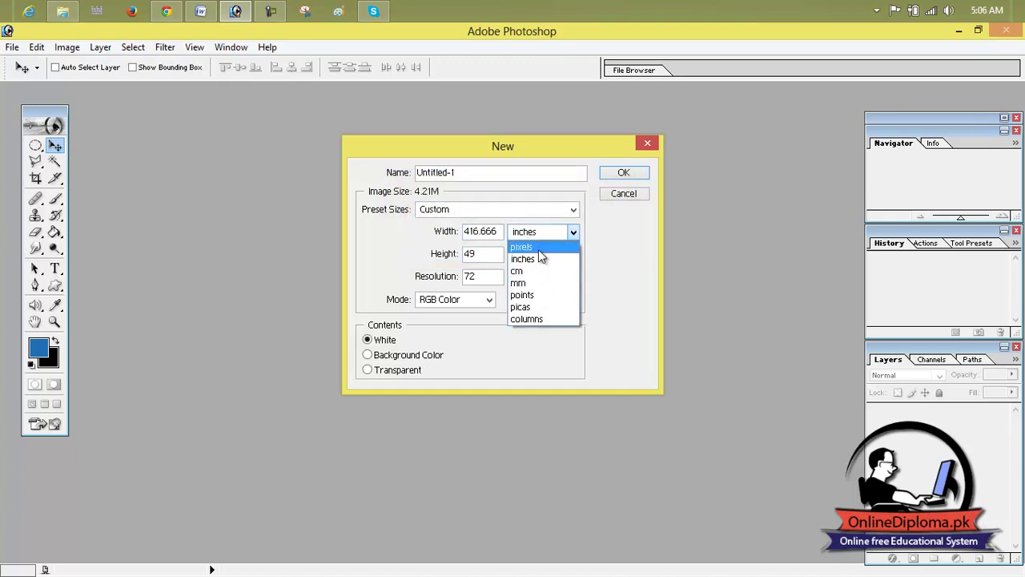
pyautogui.click(516, 243)
pyautogui.moveTo(495, 232); pyautogui.dragTo(349, 237)
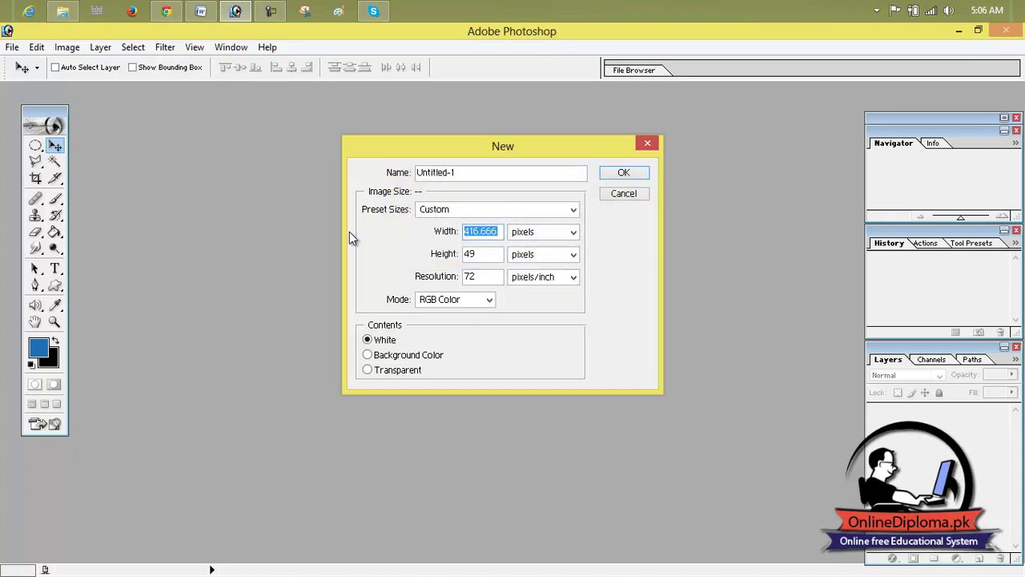
pyautogui.write('720')
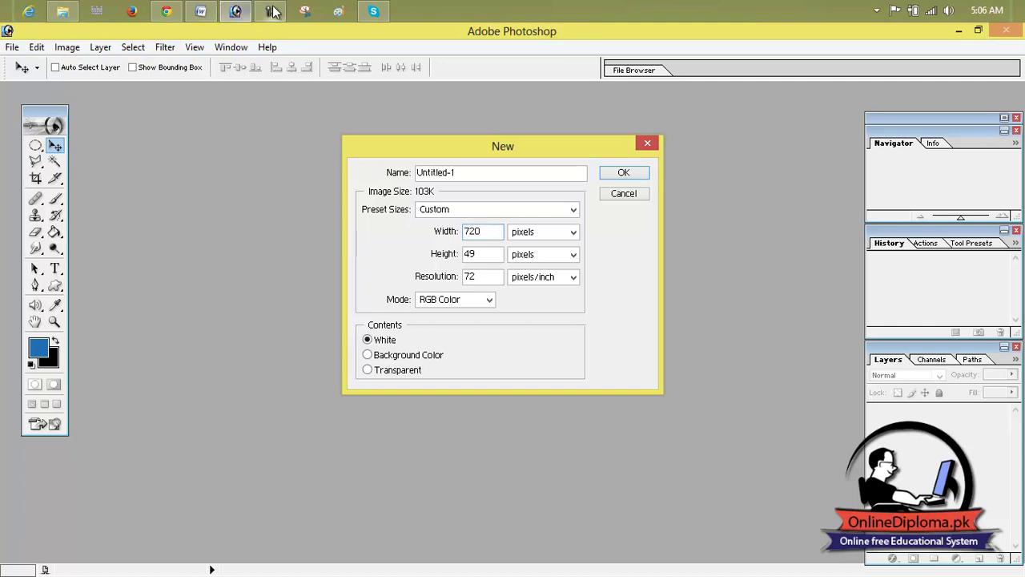
pyautogui.click(169, 11)
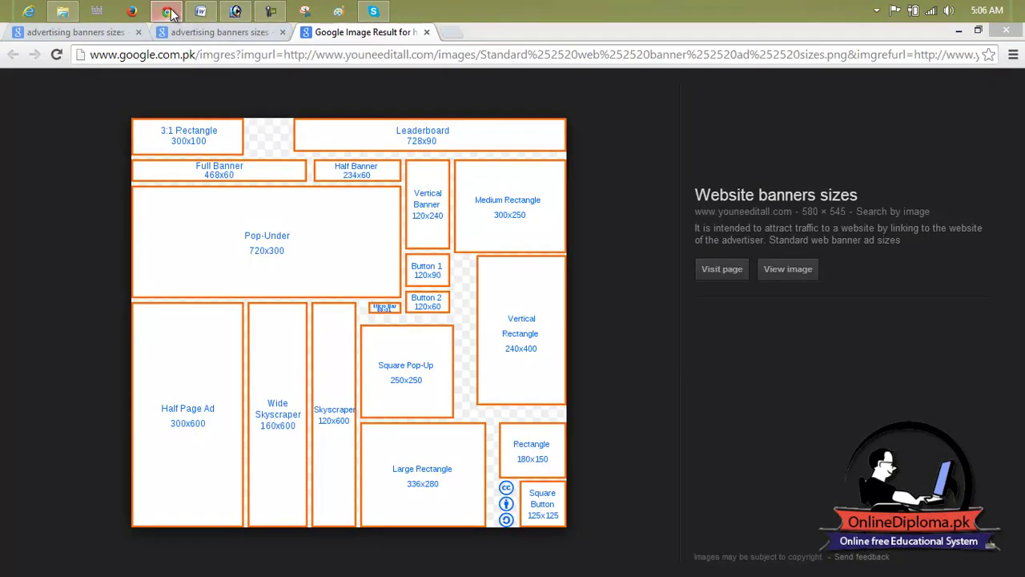
pyautogui.click(169, 11)
# Step: Set height 300 pixels and resolution, then create the white 720×300 Untitled-1 document
pyautogui.press('Tab')
pyautogui.write('300')
pyautogui.press('Tab')
pyautogui.press('BackSpace')
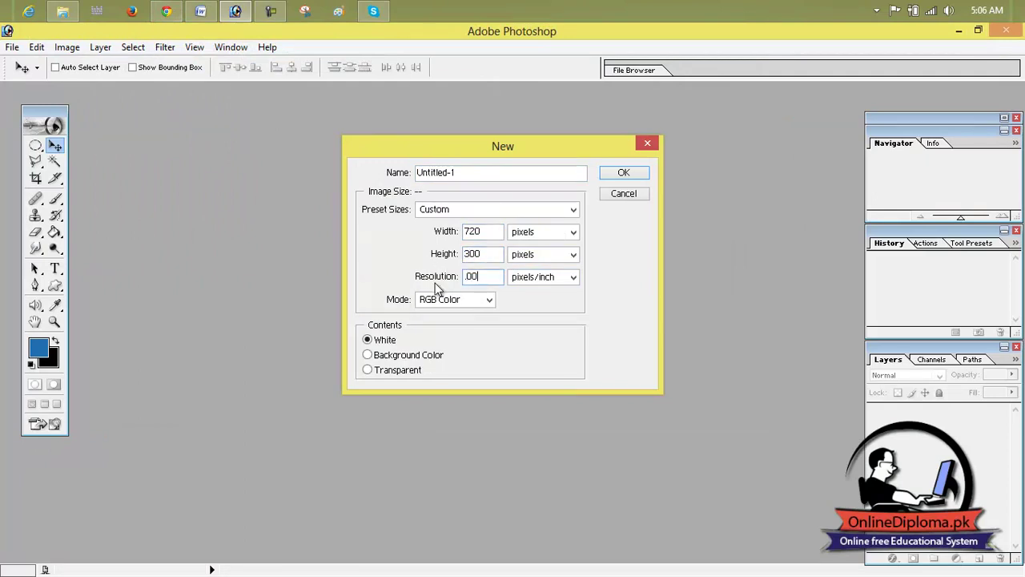
pyautogui.hotkey('ctrl', 'a')
pyautogui.write('3')
pyautogui.click(623, 178)
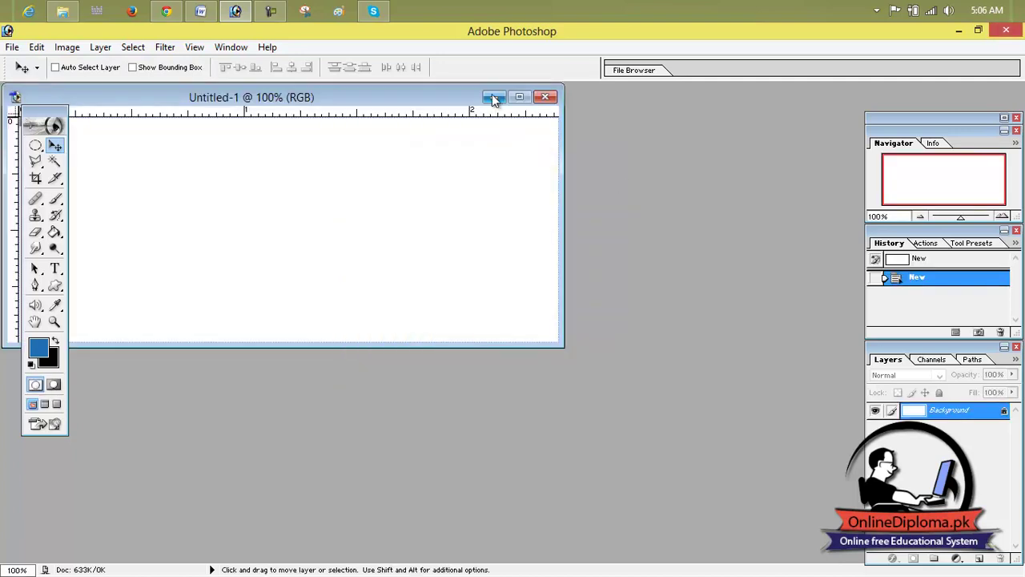
# Step: Fill the Untitled-1 canvas with the near-black foreground colour 0A0A0A
pyautogui.scroll(1, 517, 277)
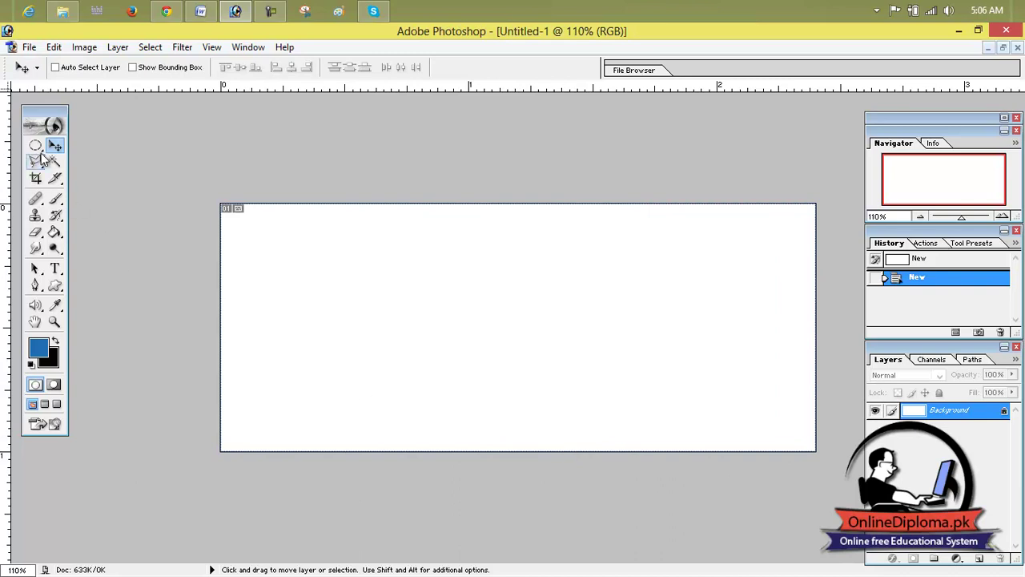
pyautogui.click(36, 349)
pyautogui.moveTo(569, 366); pyautogui.dragTo(563, 381)
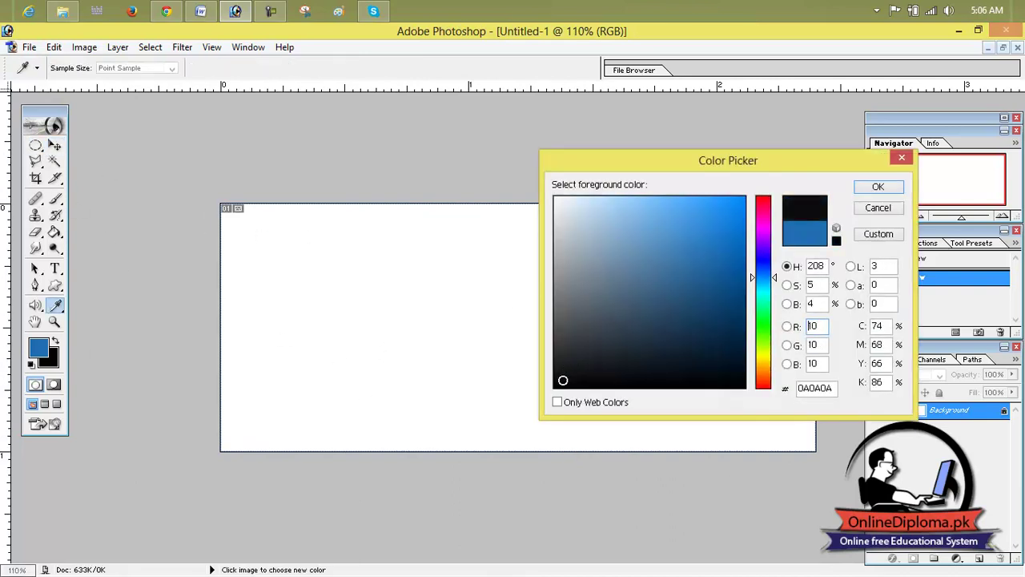
pyautogui.click(878, 187)
pyautogui.press('v')
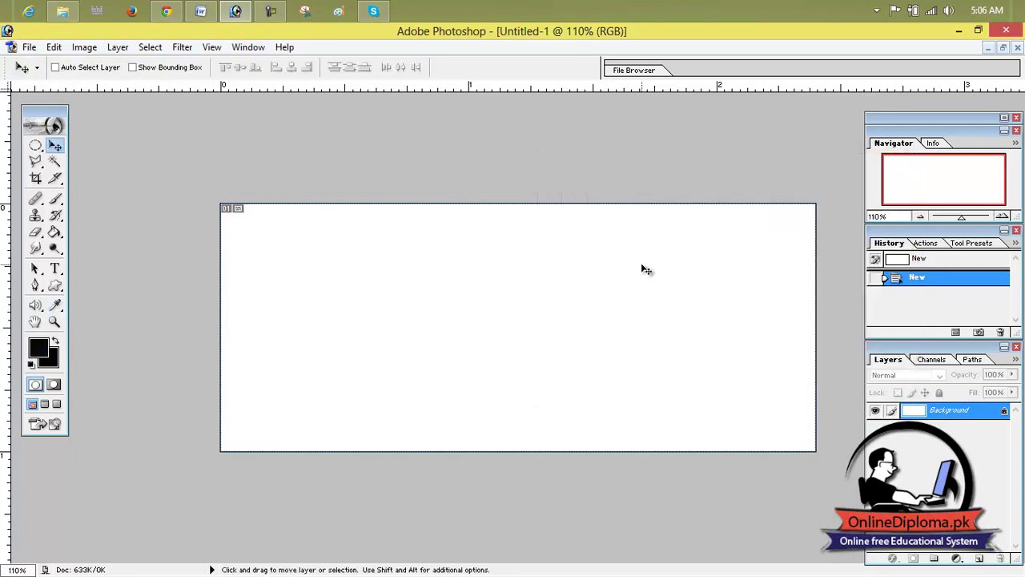
pyautogui.hotkey('alt', 'BackSpace')
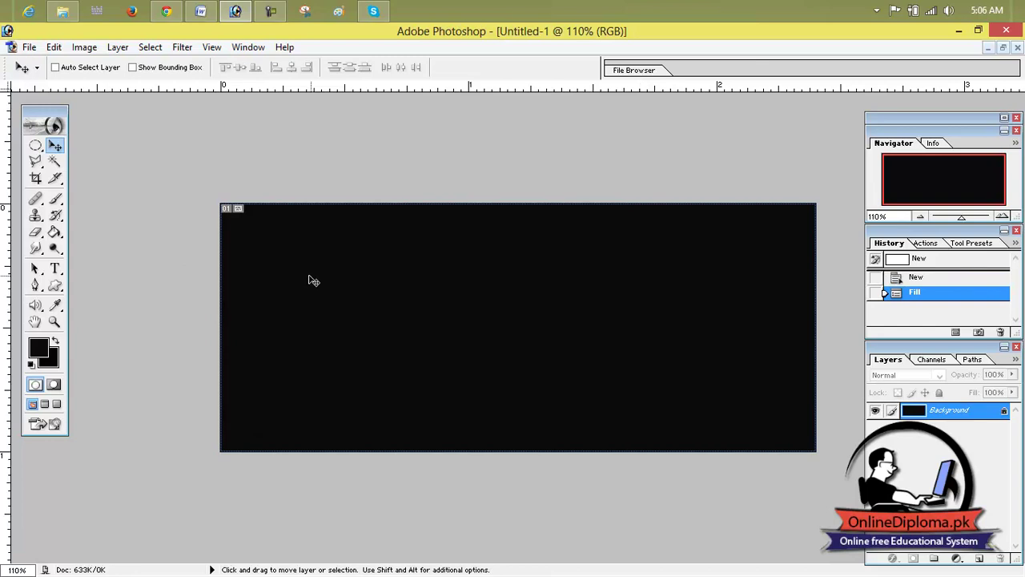
pyautogui.click(35, 145)
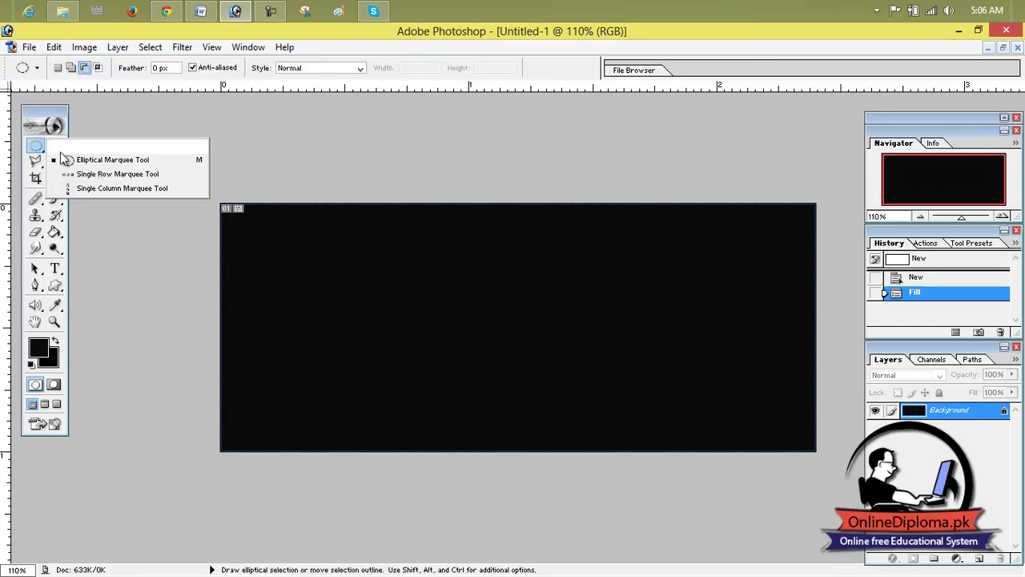
# Step: Add a new empty Layer 1 and choose the Rectangular Marquee tool
pyautogui.click(978, 558)
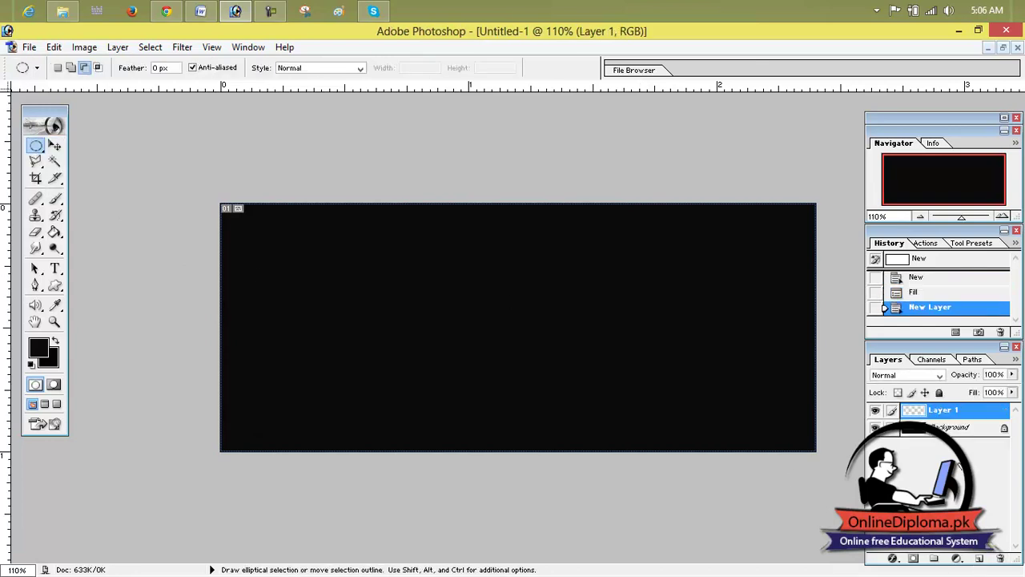
pyautogui.click(38, 146)
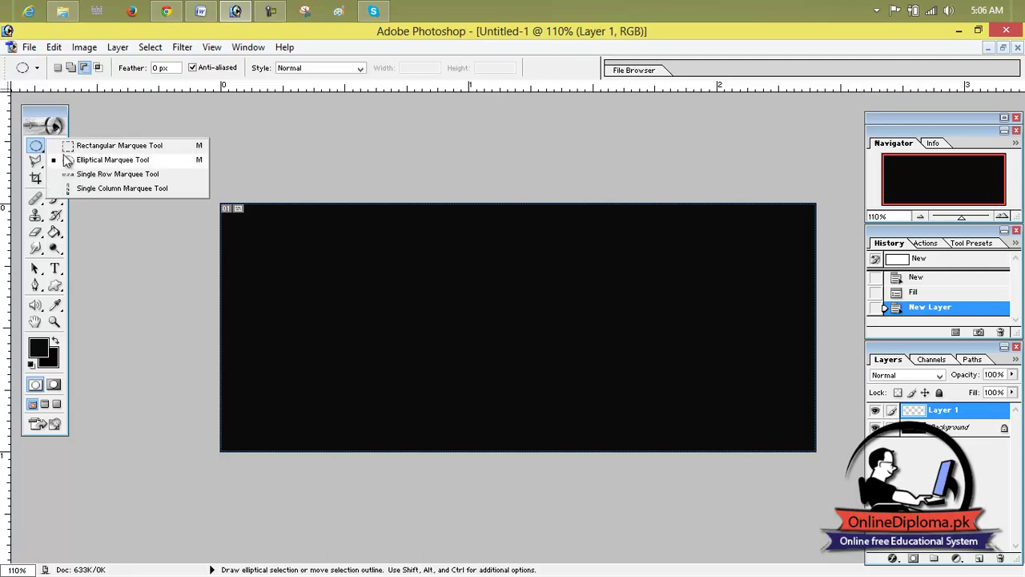
pyautogui.click(74, 147)
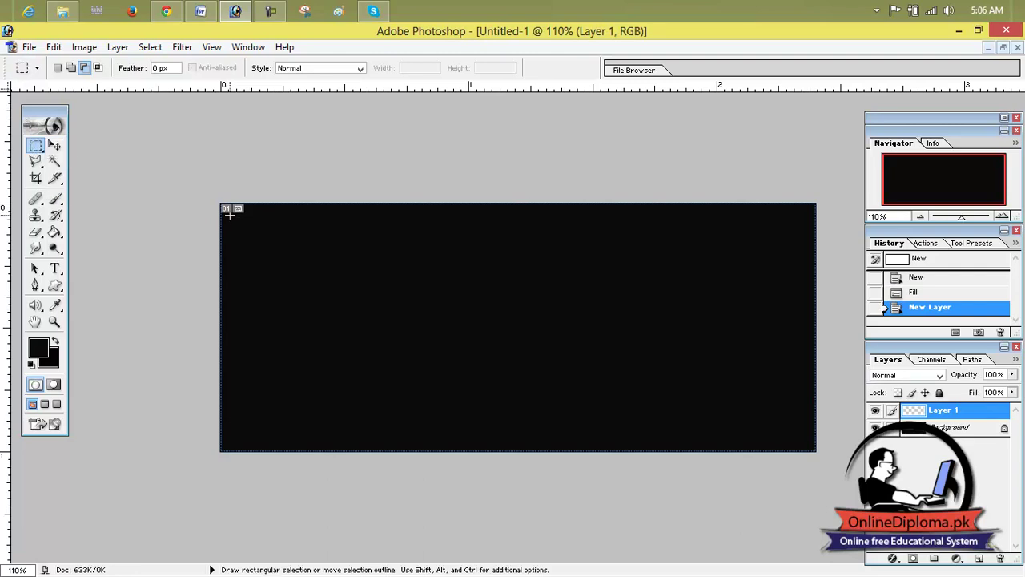
# Step: Turn off snapping and draw a rectangle selection just inside the canvas edges
pyautogui.click(54, 48)
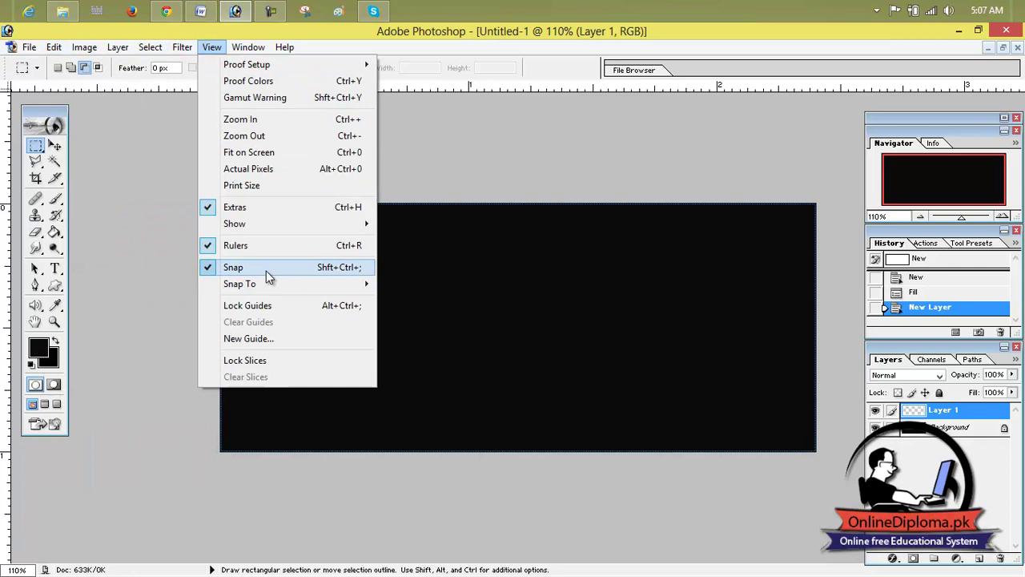
pyautogui.click(266, 270)
pyautogui.click(180, 51)
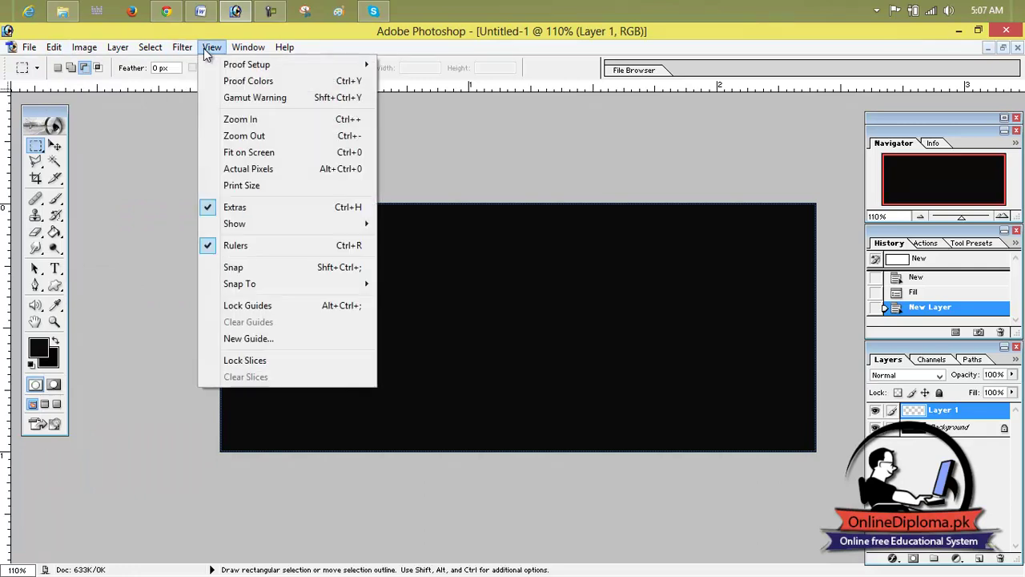
pyautogui.moveTo(235, 224)
pyautogui.click(409, 289)
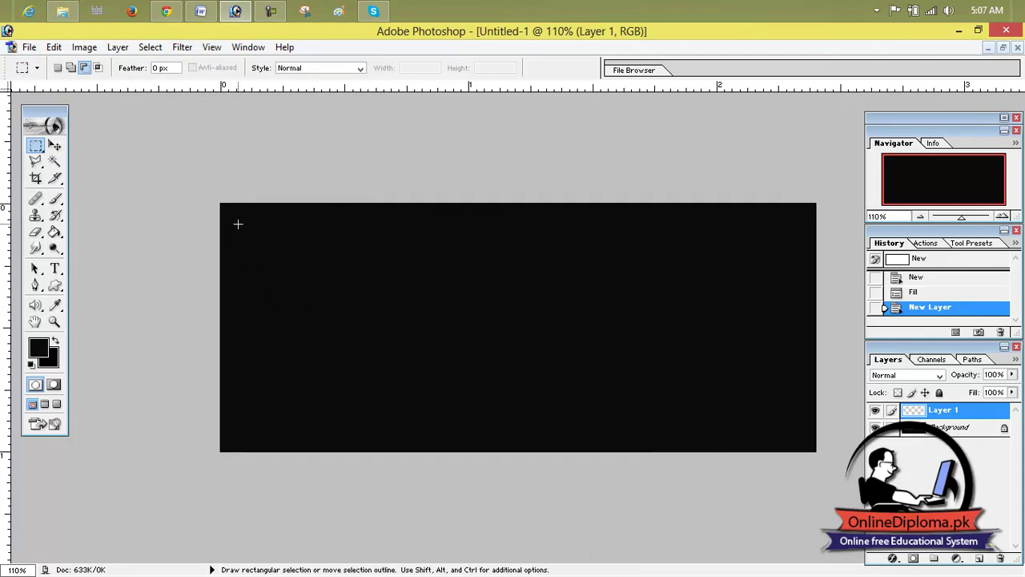
pyautogui.moveTo(224, 208); pyautogui.dragTo(808, 445)
pyautogui.moveTo(807, 445); pyautogui.dragTo(807, 445)
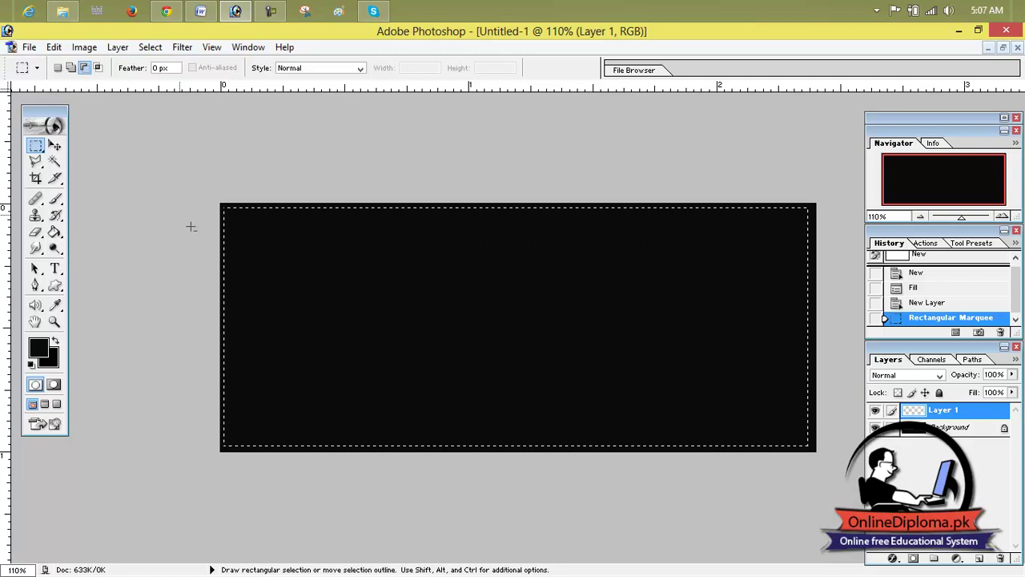
# Step: Try moving the inset selection, then nudge it slightly on the Background layer
pyautogui.click(55, 145)
pyautogui.moveTo(325, 307); pyautogui.dragTo(328, 306)
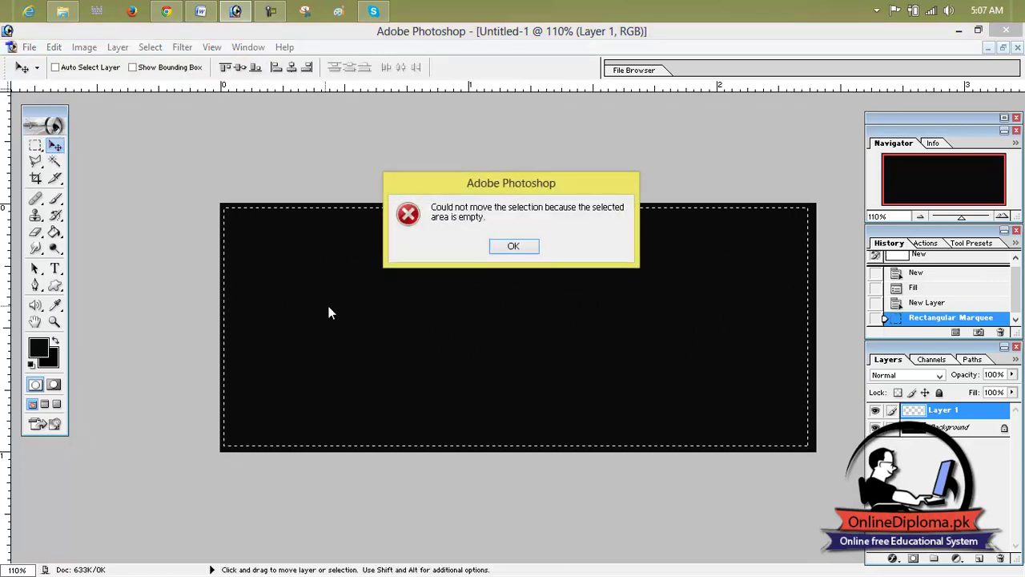
pyautogui.click(497, 248)
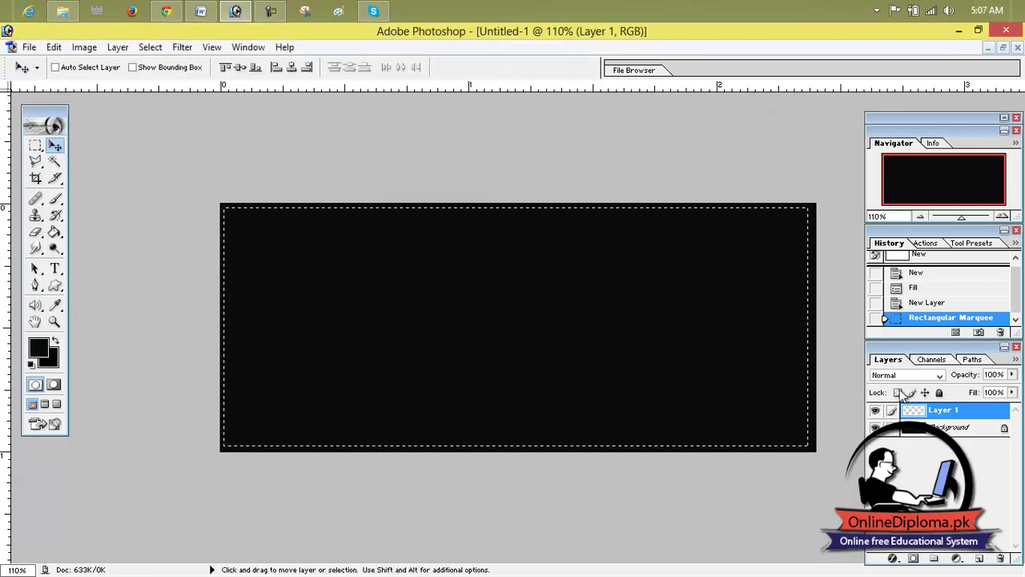
pyautogui.click(914, 427)
pyautogui.press('Right')
pyautogui.press('Right')
pyautogui.press('Right')
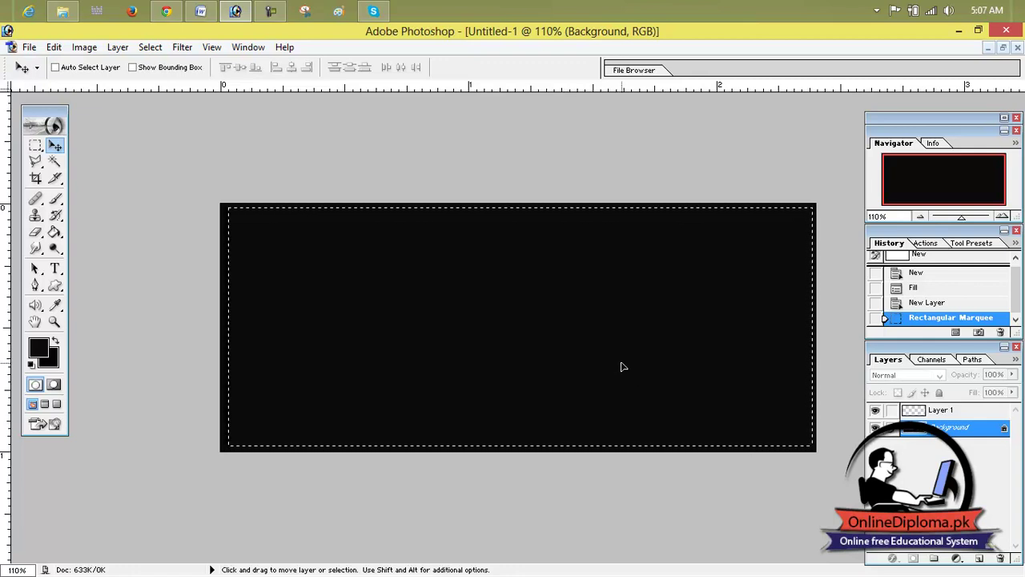
pyautogui.moveTo(622, 367); pyautogui.dragTo(619, 368)
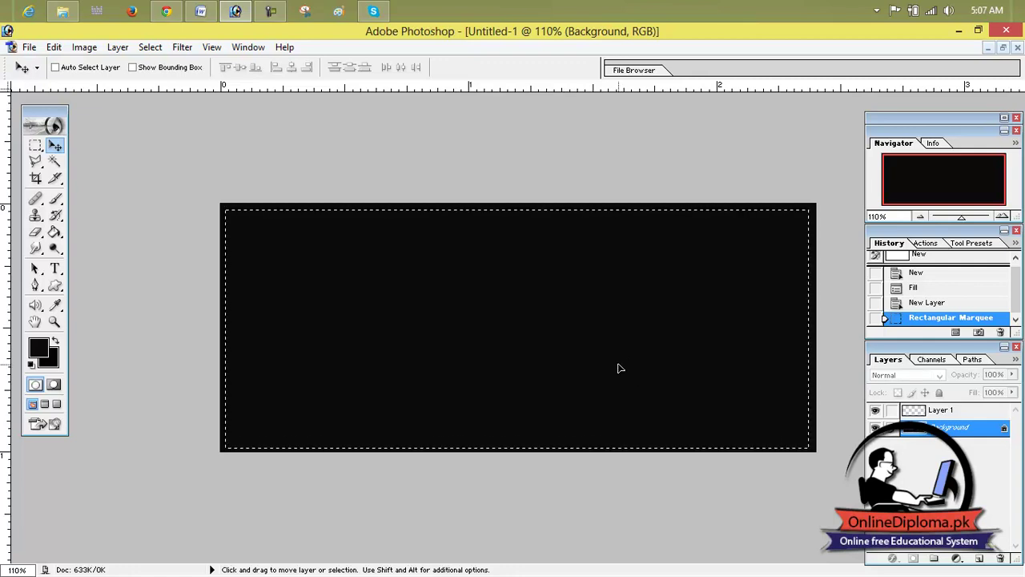
# Step: Delete the empty Layer 1 and convert the Background into editable Layer 0
pyautogui.click(618, 368)
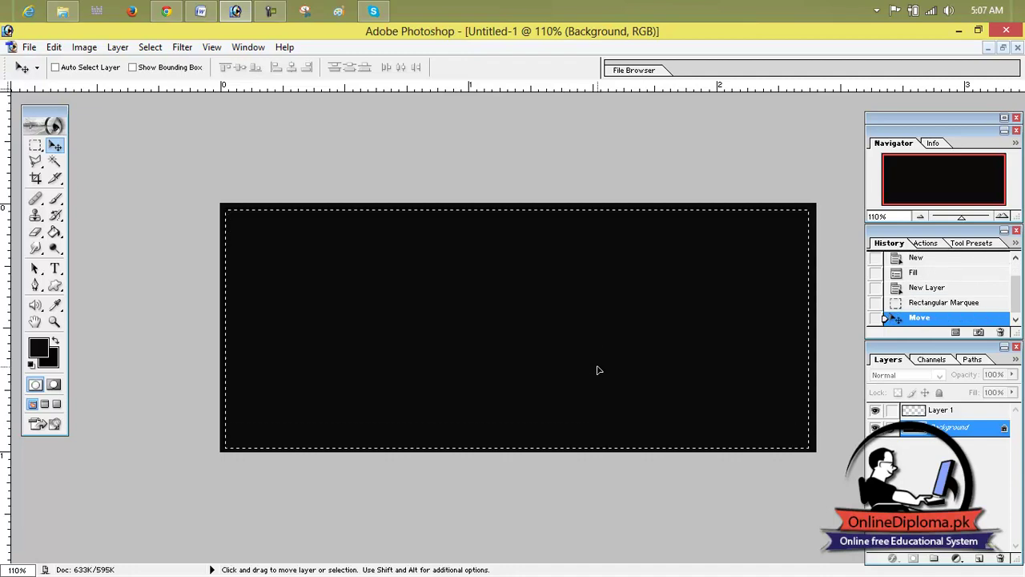
pyautogui.click(966, 417)
pyautogui.moveTo(966, 418); pyautogui.dragTo(1001, 558)
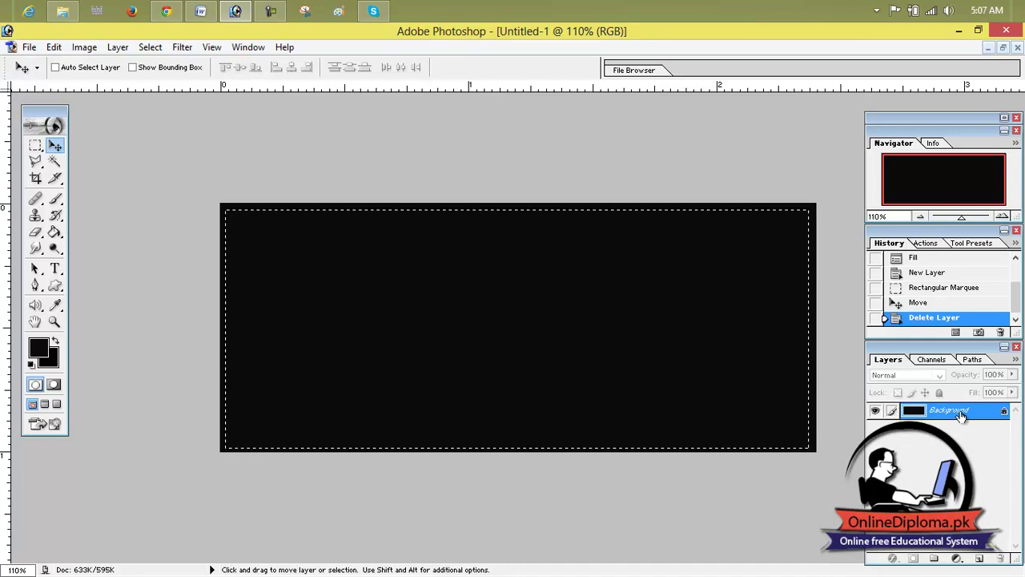
pyautogui.doubleClick(961, 411)
pyautogui.click(605, 258)
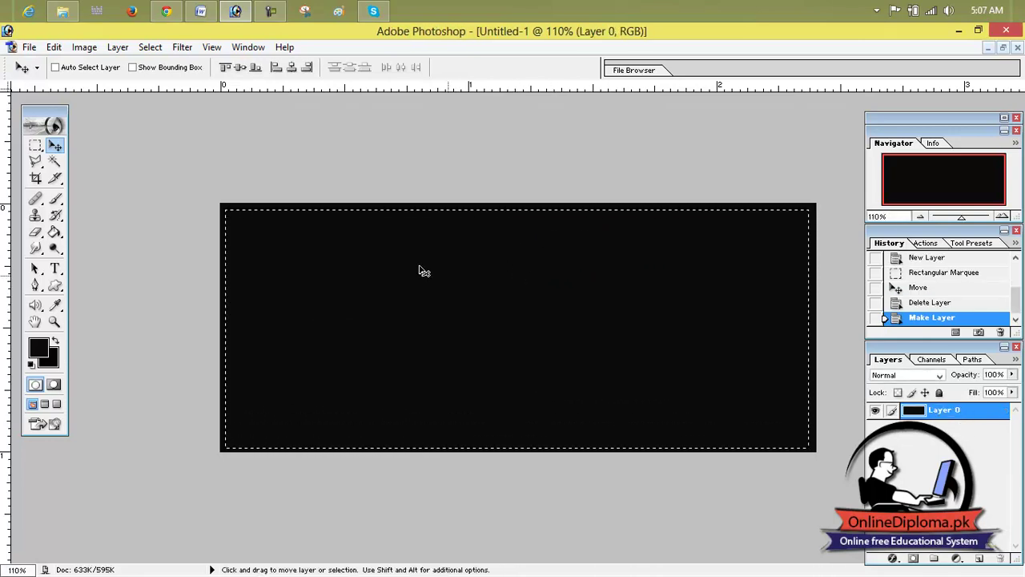
# Step: Fill the inset selection on Layer 0 with white FFFFFF, leaving a thin black frame
pyautogui.click(37, 353)
pyautogui.moveTo(643, 359); pyautogui.dragTo(555, 198)
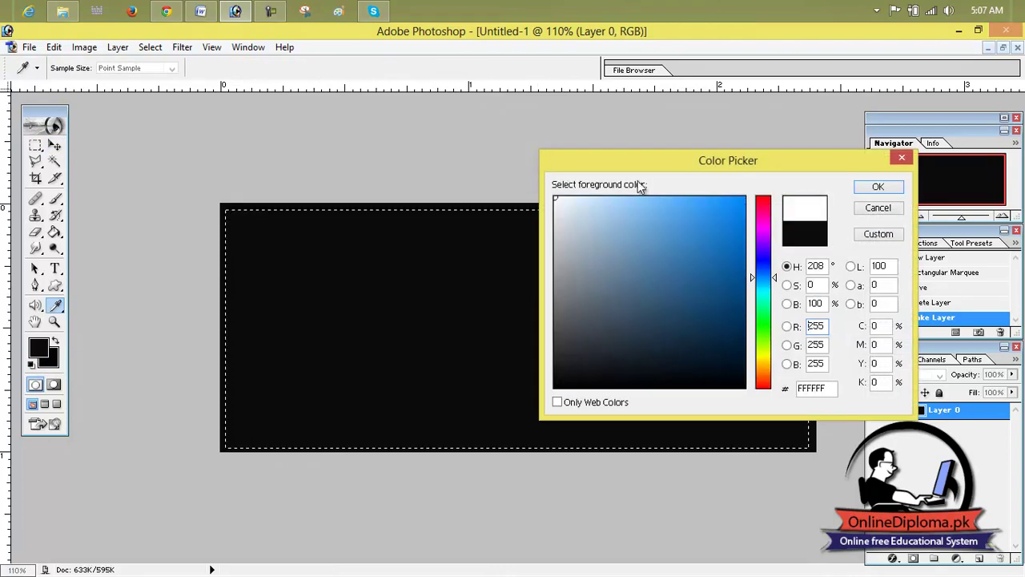
pyautogui.click(893, 189)
pyautogui.press('v')
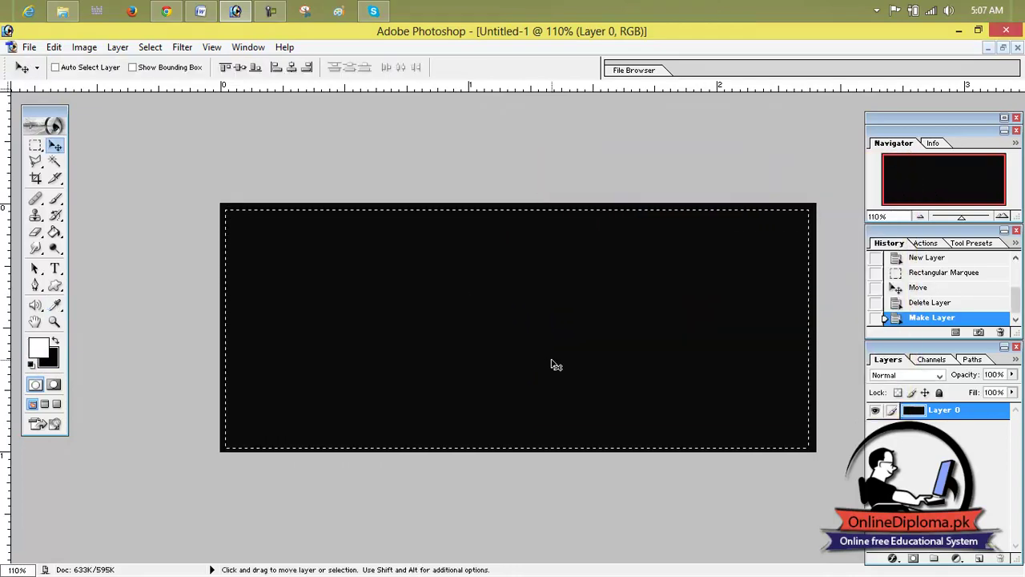
pyautogui.hotkey('alt', 'BackSpace')
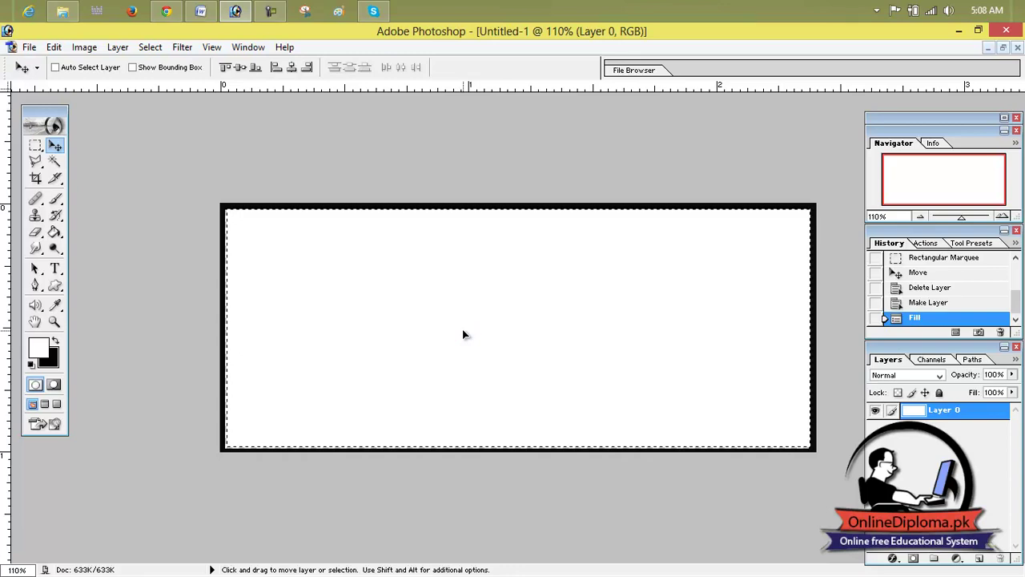
pyautogui.moveTo(463, 334); pyautogui.dragTo(461, 328)
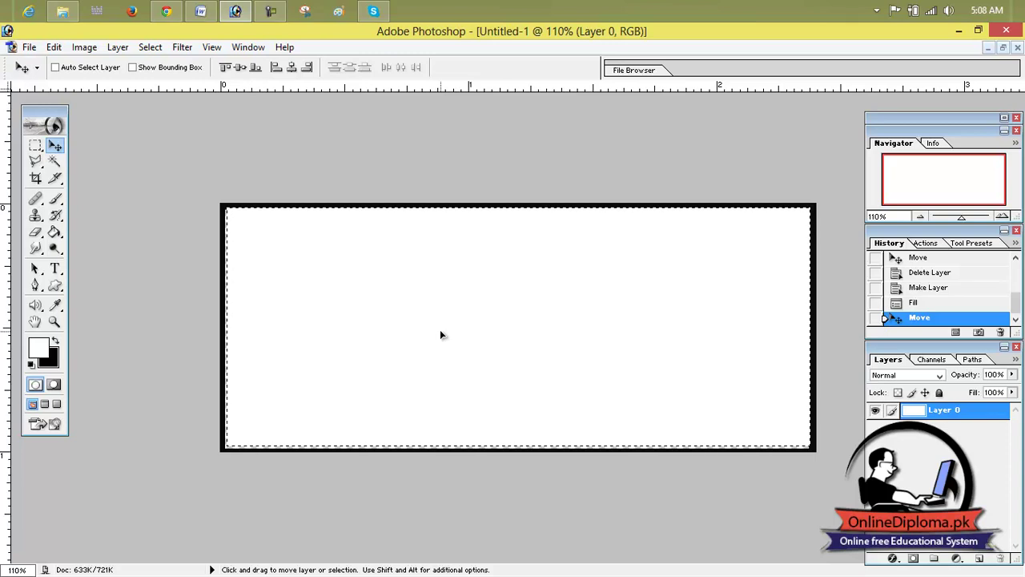
# Step: Add a new layer and set the foreground colour to bright yellow
pyautogui.click(979, 560)
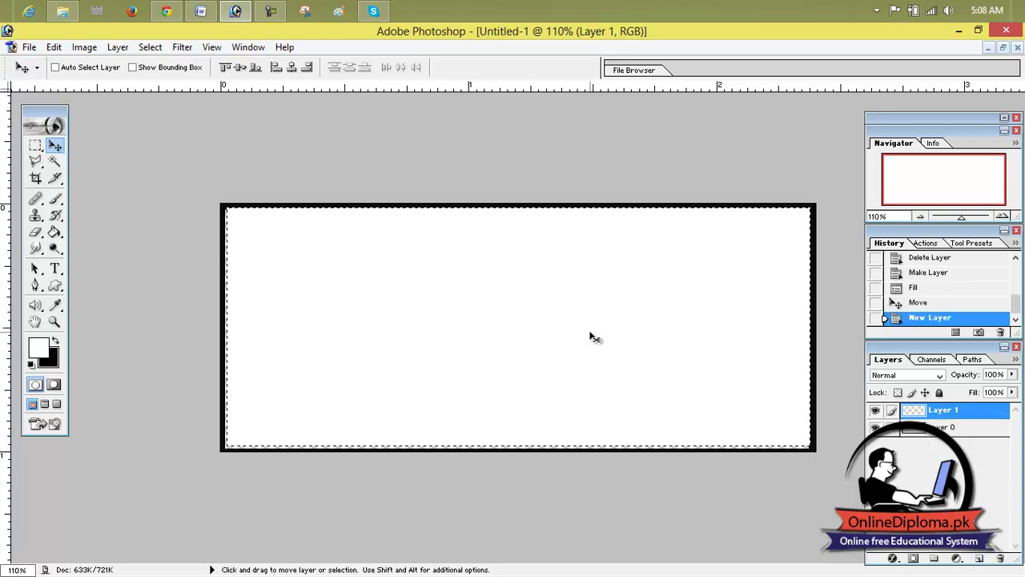
pyautogui.press('i')
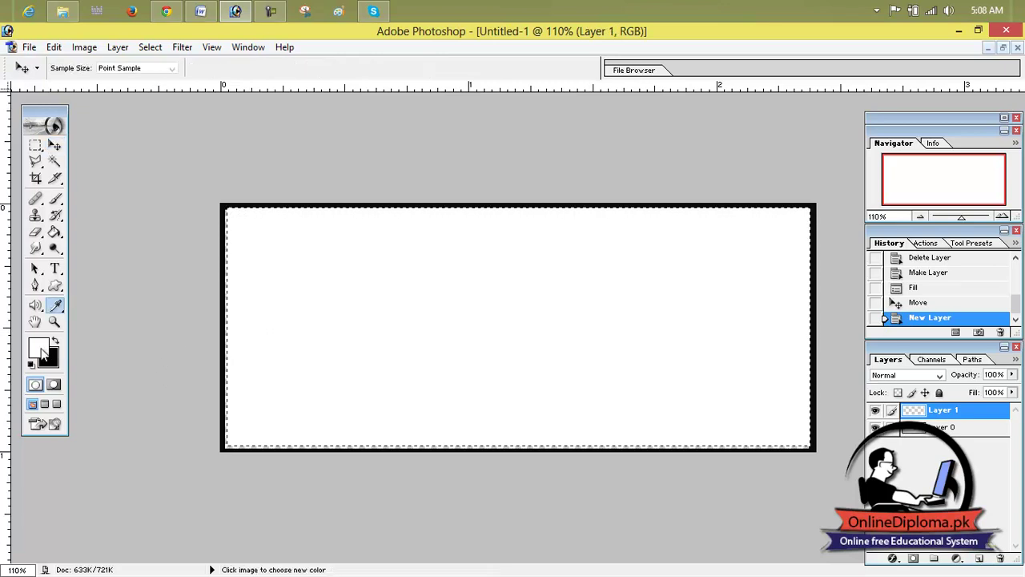
pyautogui.click(42, 349)
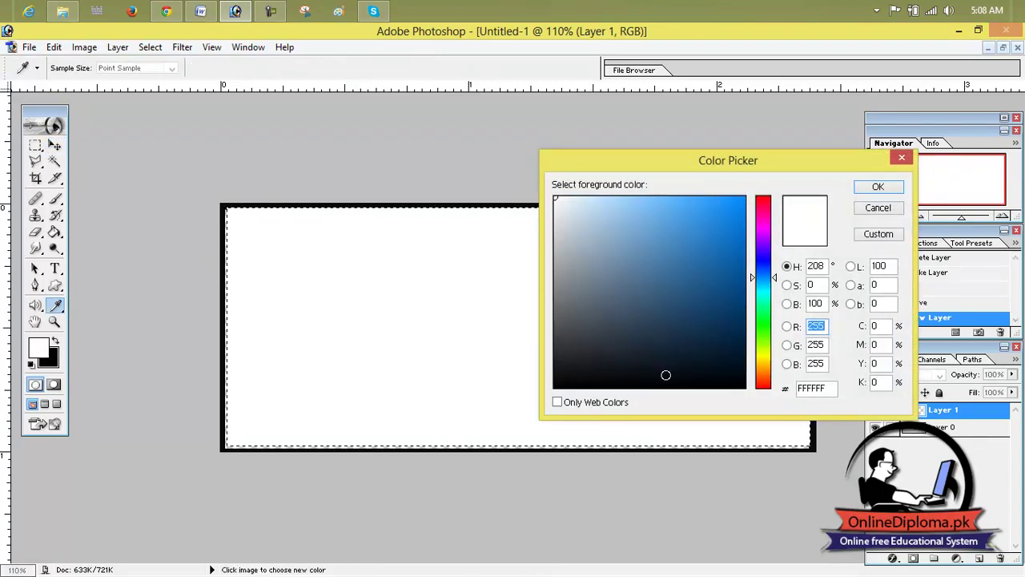
pyautogui.moveTo(756, 346); pyautogui.dragTo(757, 357)
pyautogui.click(729, 223)
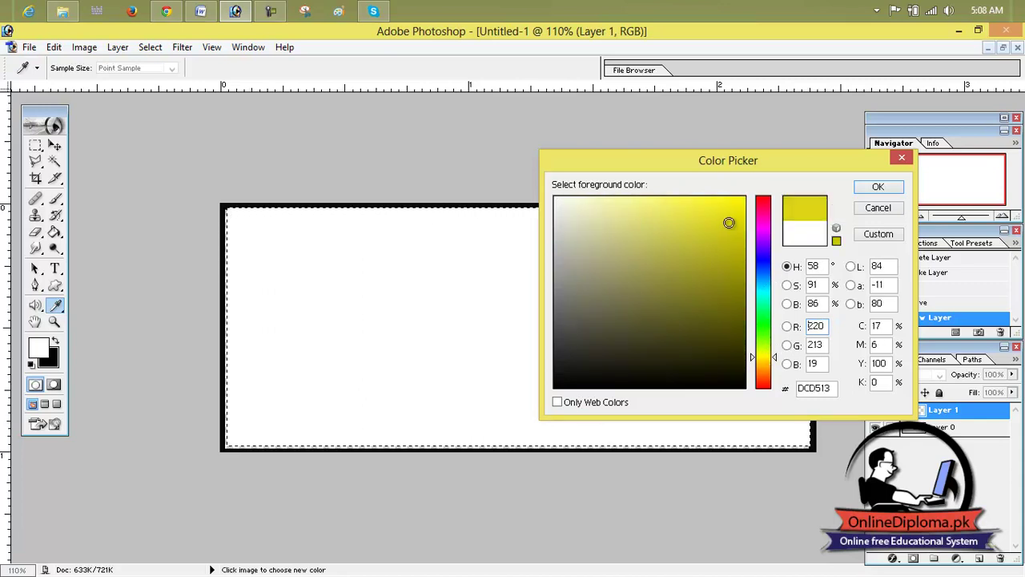
pyautogui.click(878, 189)
# Step: Step back to the white fill state, fill the banner interior yellow, and deselect
pyautogui.press('v')
pyautogui.click(632, 275)
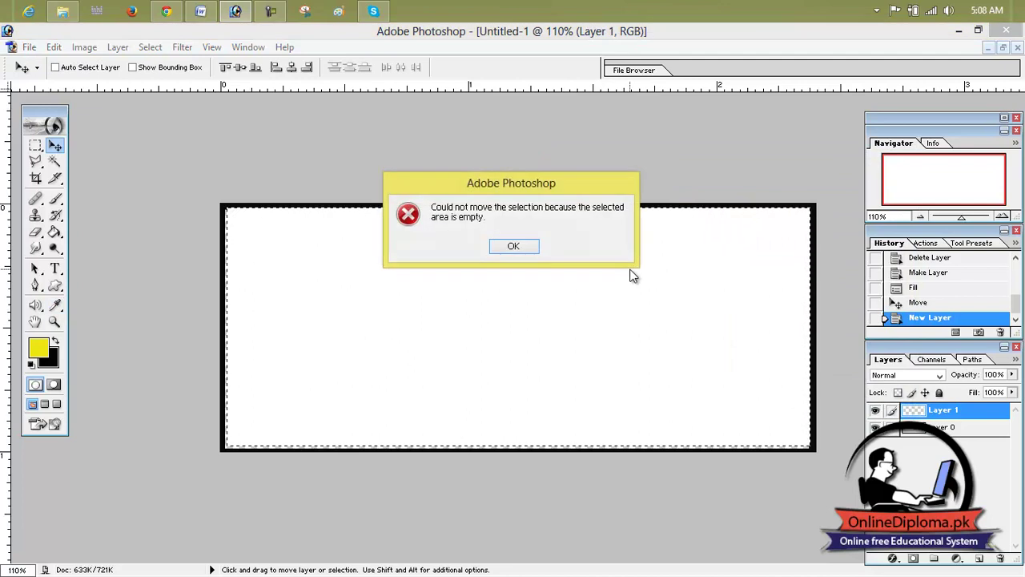
pyautogui.click(514, 246)
pyautogui.click(916, 430)
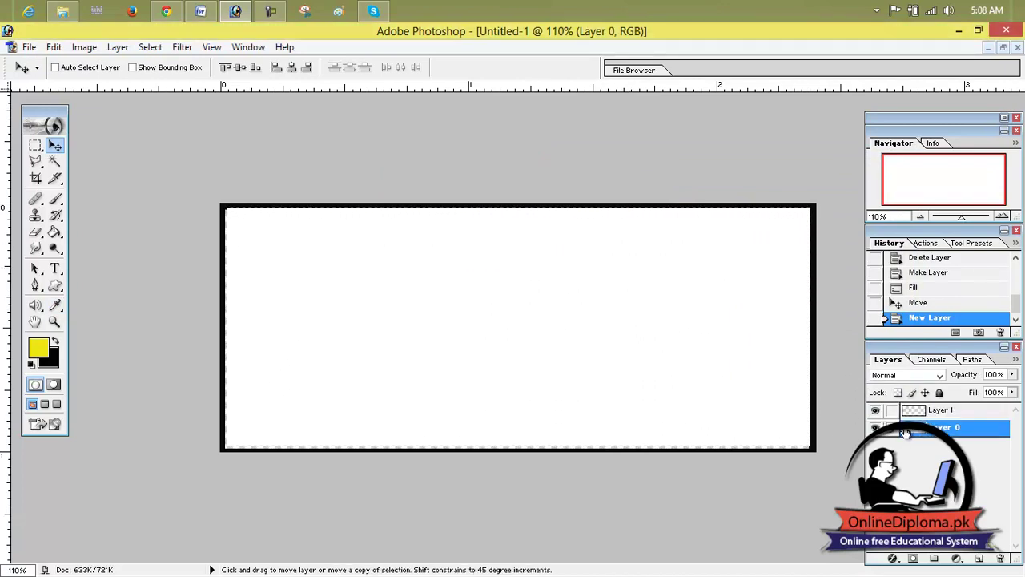
pyautogui.hotkey('alt', 'BackSpace')
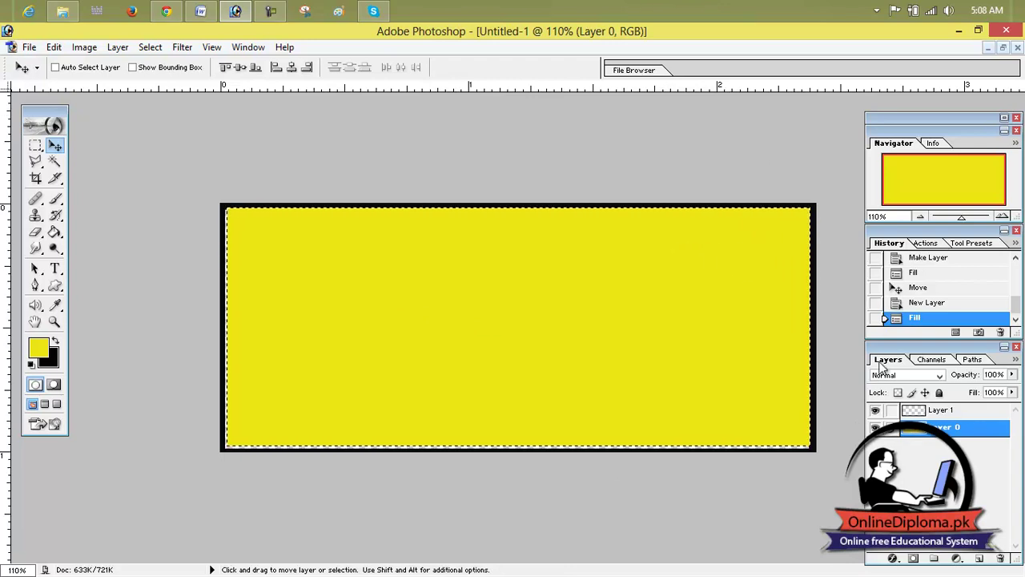
pyautogui.click(929, 288)
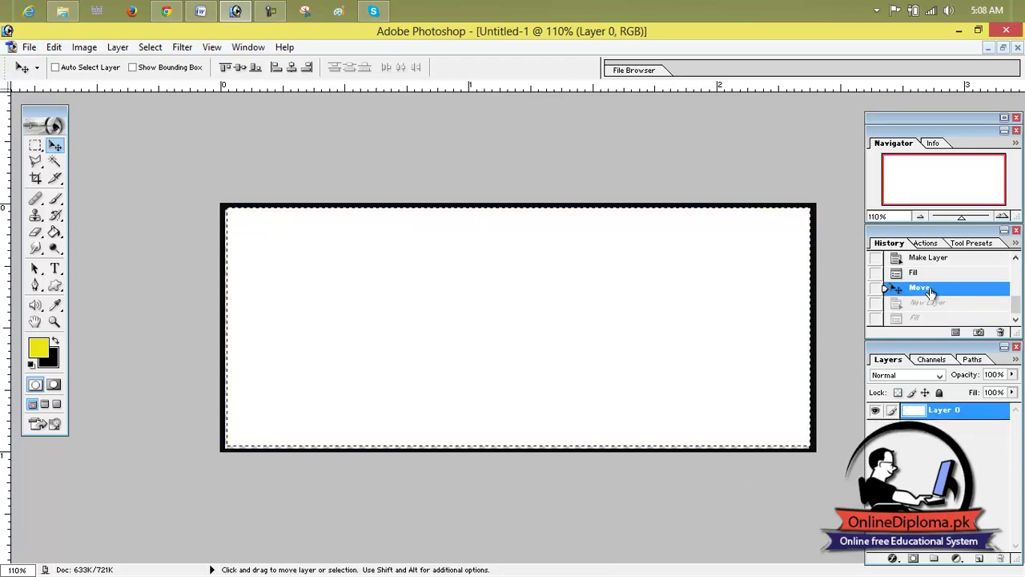
pyautogui.click(917, 273)
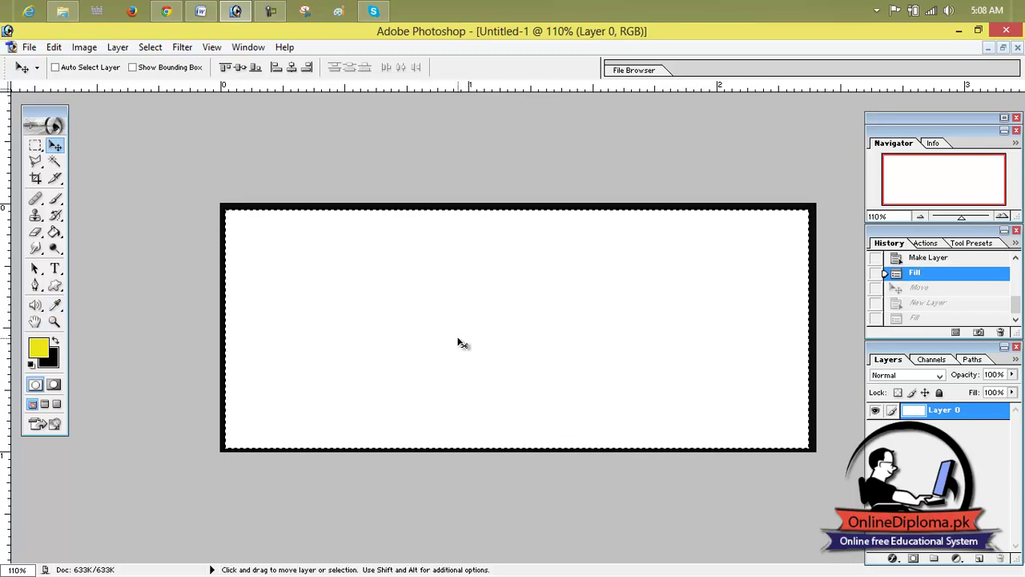
pyautogui.hotkey('alt', 'BackSpace')
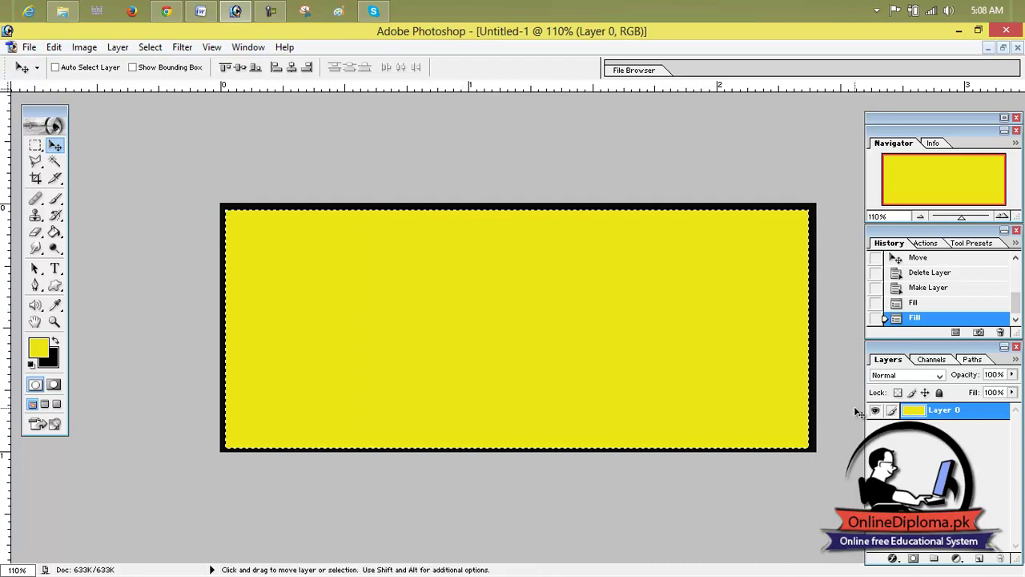
pyautogui.hotkey('ctrl', 'd')
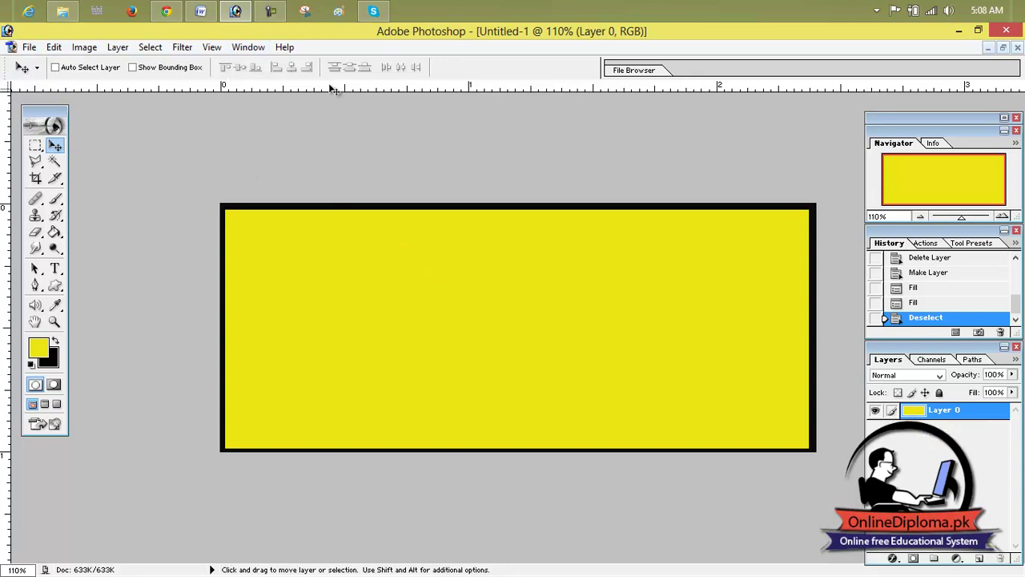
pyautogui.rightClick(929, 407)
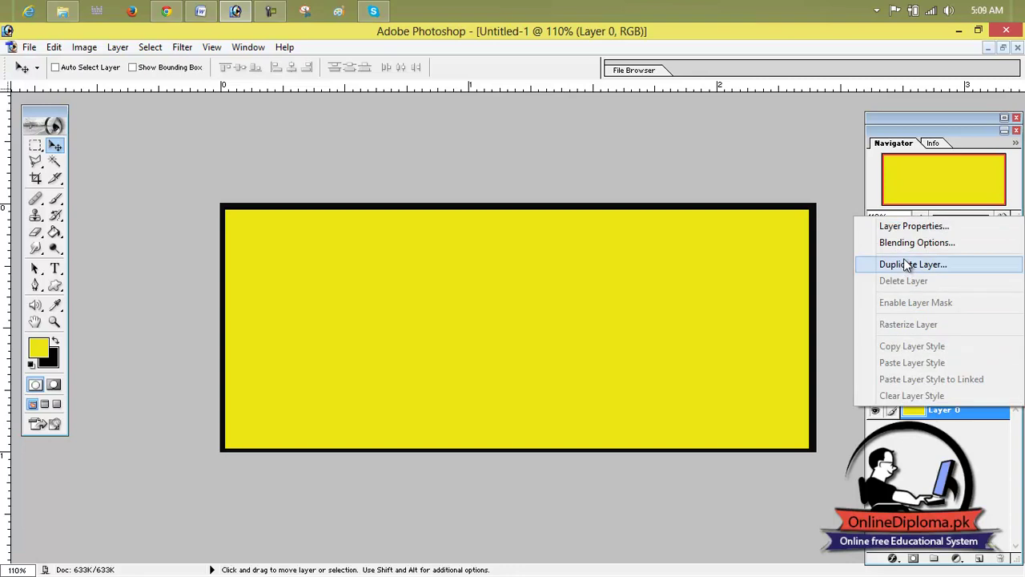
pyautogui.click(894, 430)
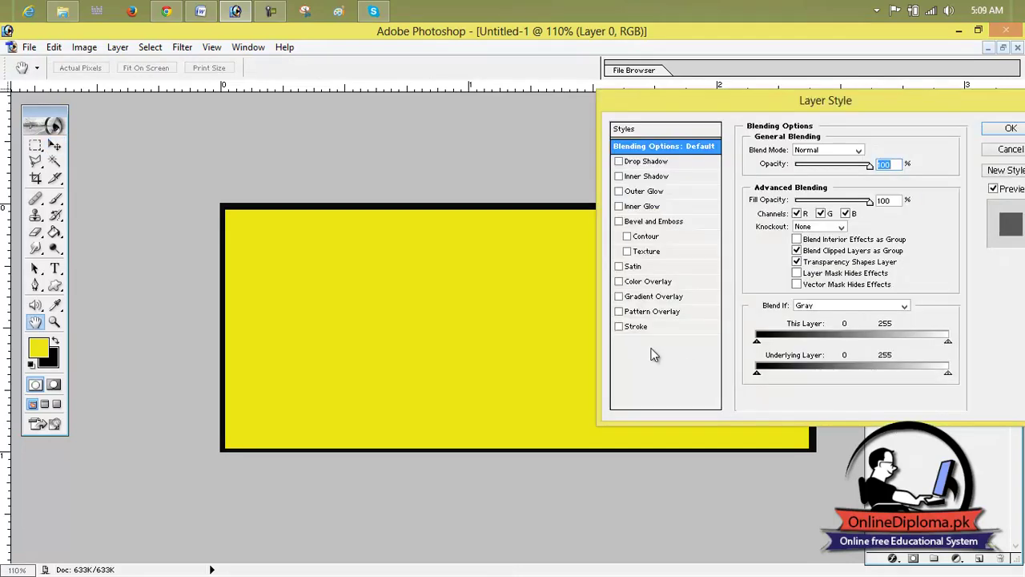
pyautogui.click(632, 328)
pyautogui.click(787, 234)
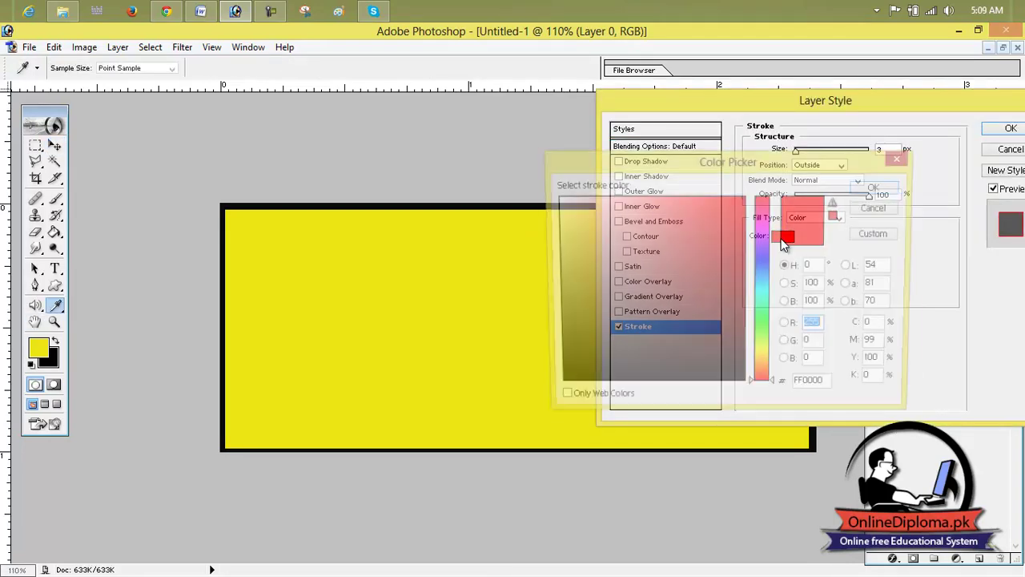
pyautogui.moveTo(614, 270); pyautogui.dragTo(555, 198)
pyautogui.click(878, 188)
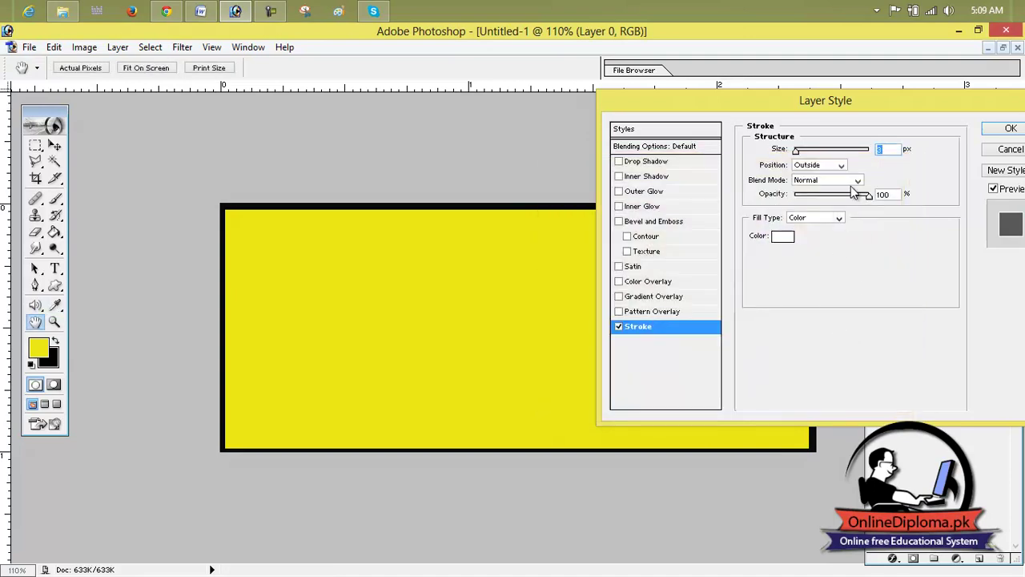
pyautogui.click(822, 182)
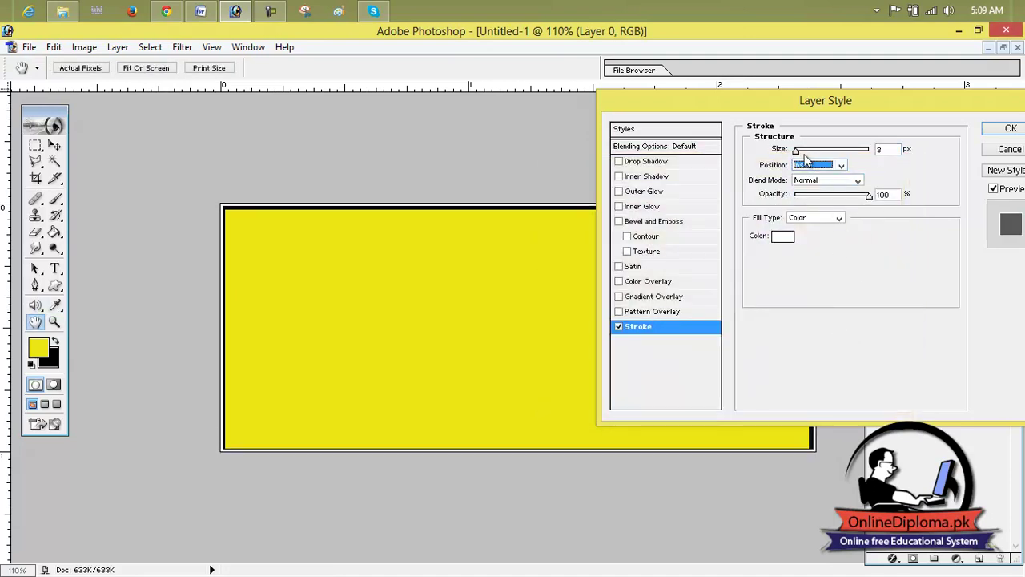
pyautogui.click(823, 165)
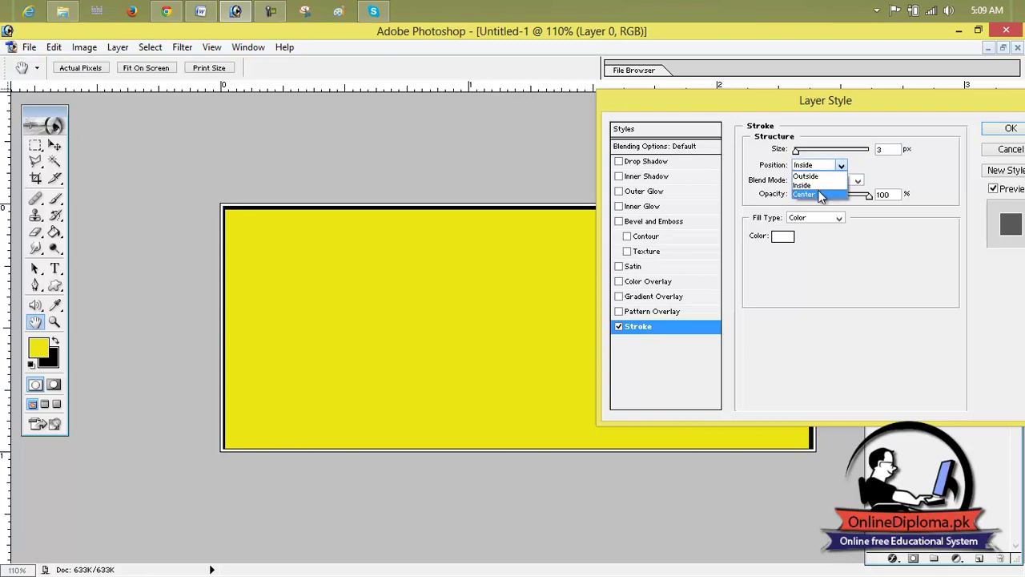
pyautogui.click(817, 176)
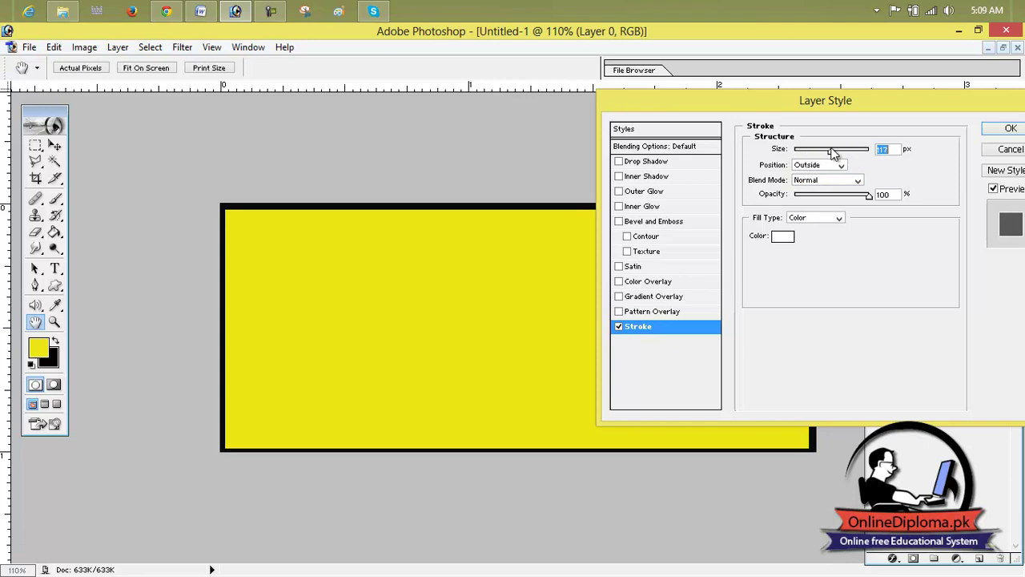
pyautogui.moveTo(1006, 103); pyautogui.dragTo(866, 70)
pyautogui.click(904, 71)
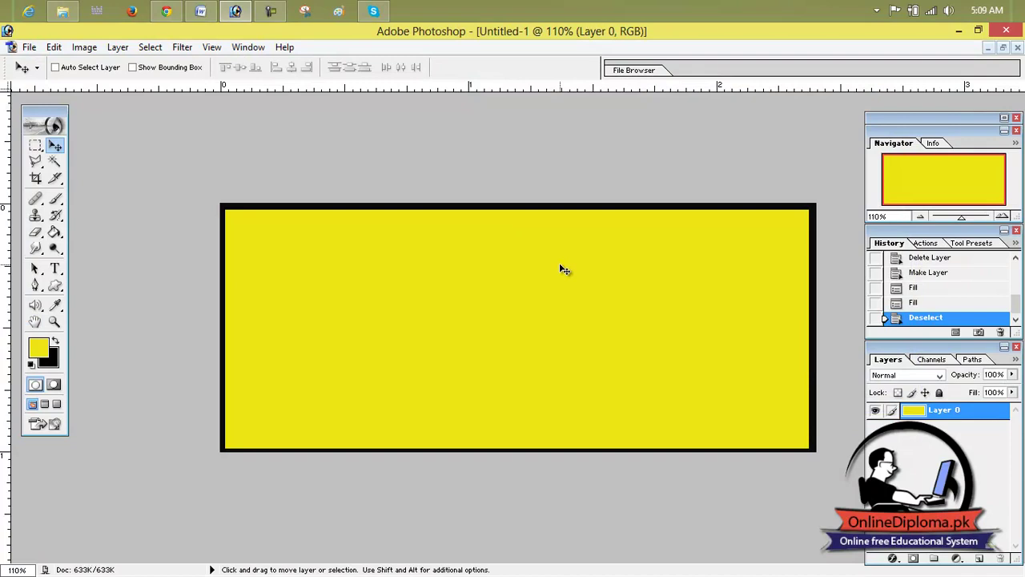
# Step: Revert to the white fill state, add Layer 1, and fill its inset selection yellow
pyautogui.click(919, 303)
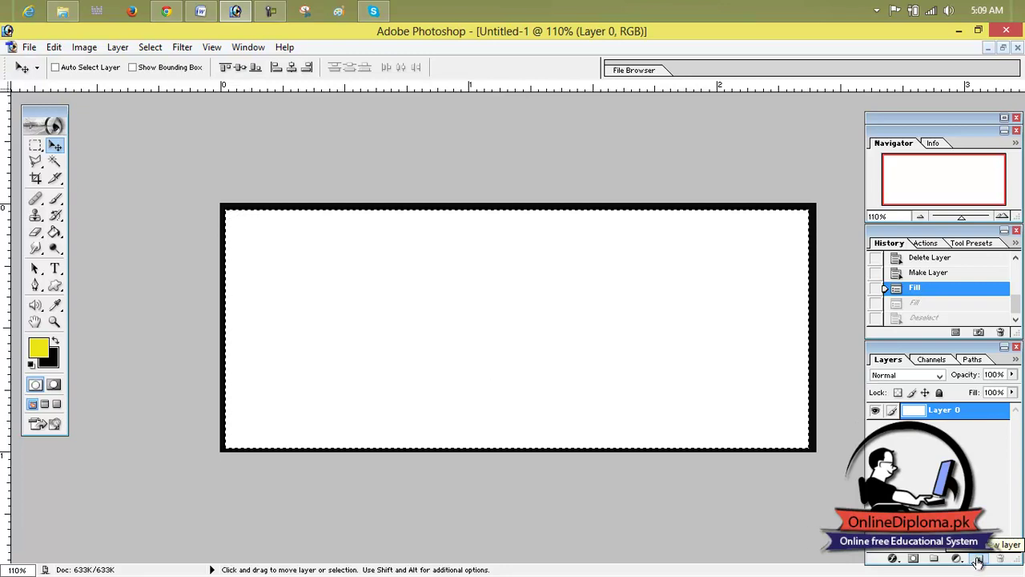
pyautogui.click(977, 560)
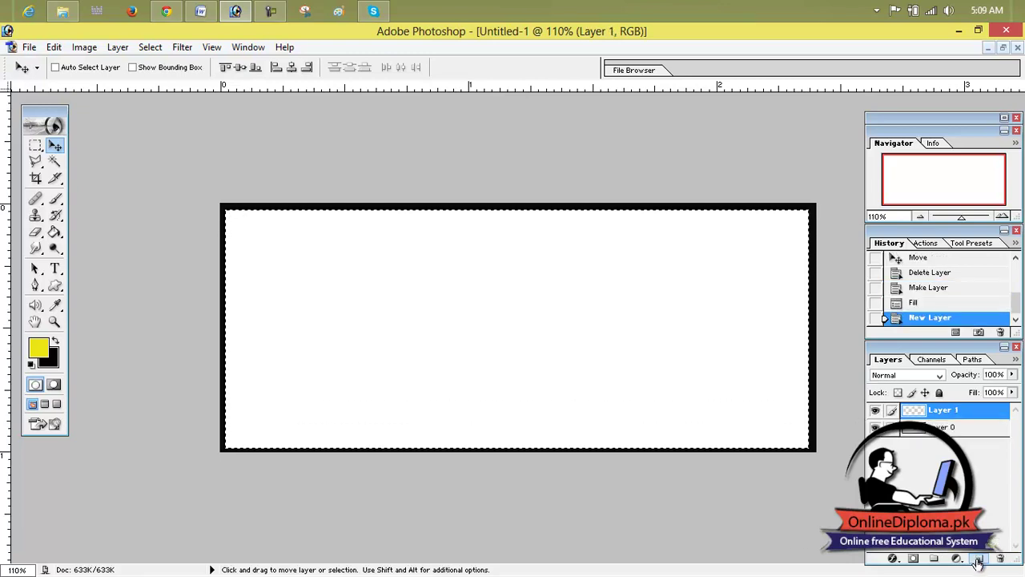
pyautogui.click(710, 314)
pyautogui.hotkey('alt', 'BackSpace')
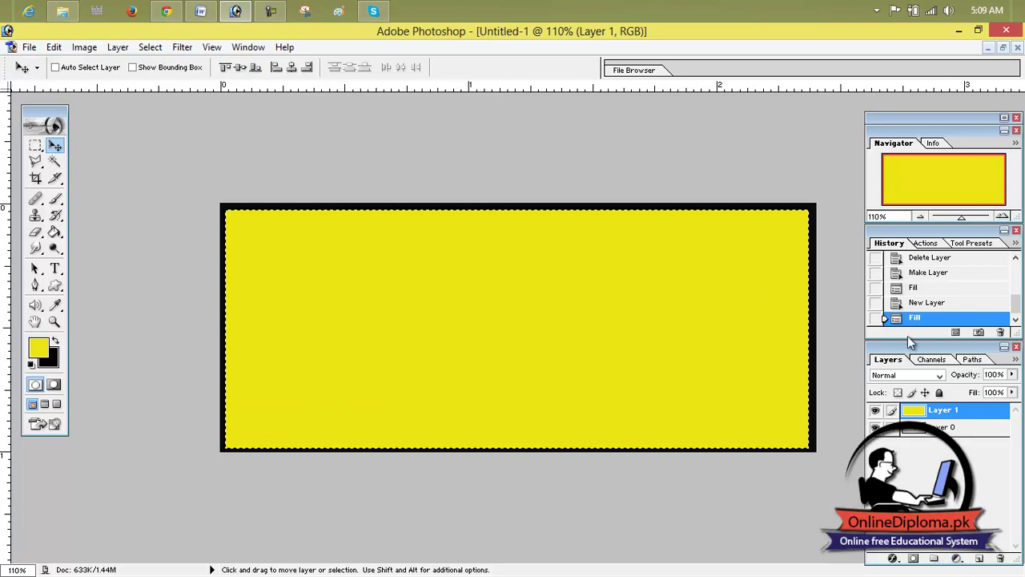
# Step: Open Layer 1's Blending Options and add a white Stroke
pyautogui.rightClick(930, 410)
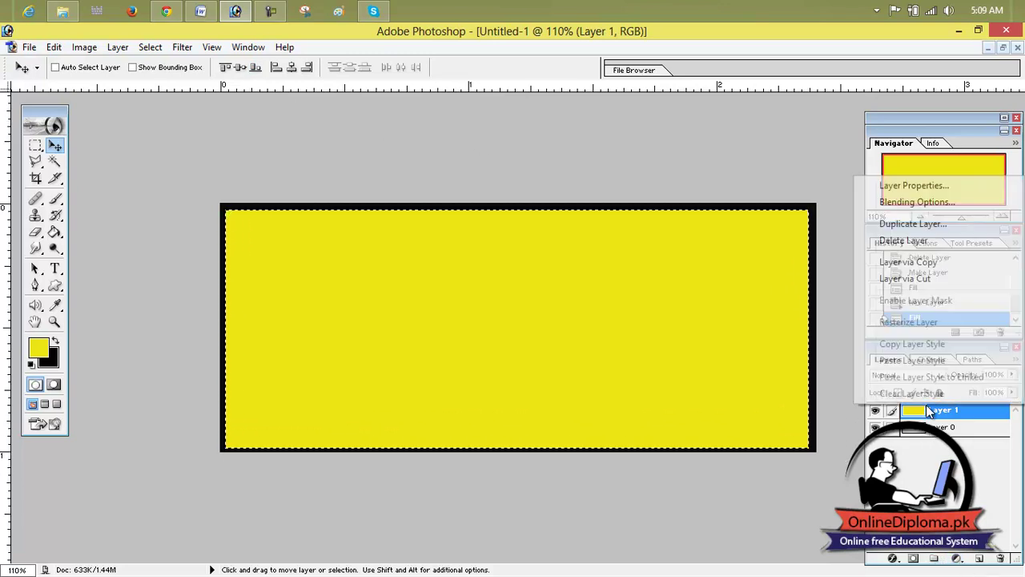
pyautogui.click(904, 204)
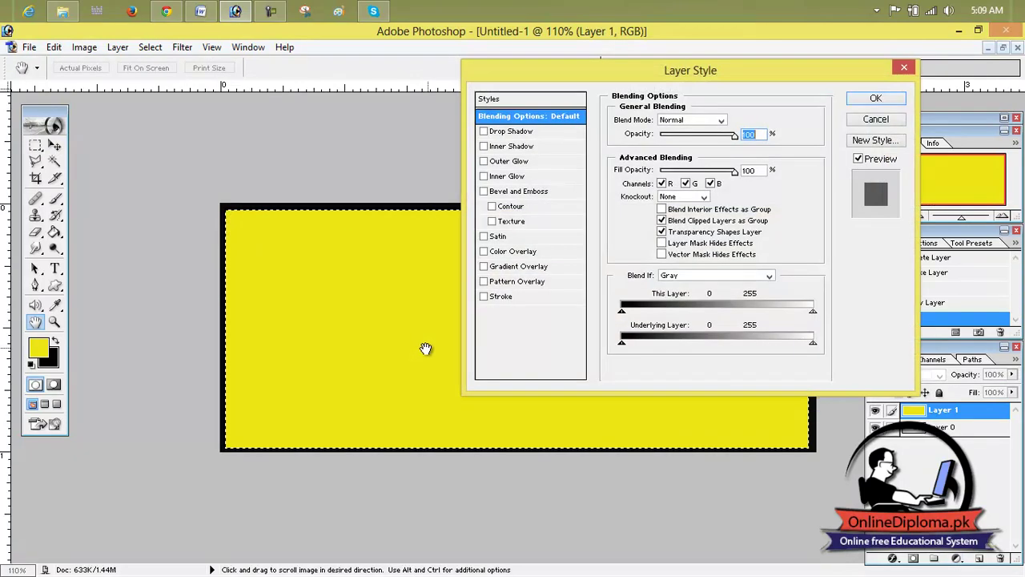
pyautogui.click(496, 297)
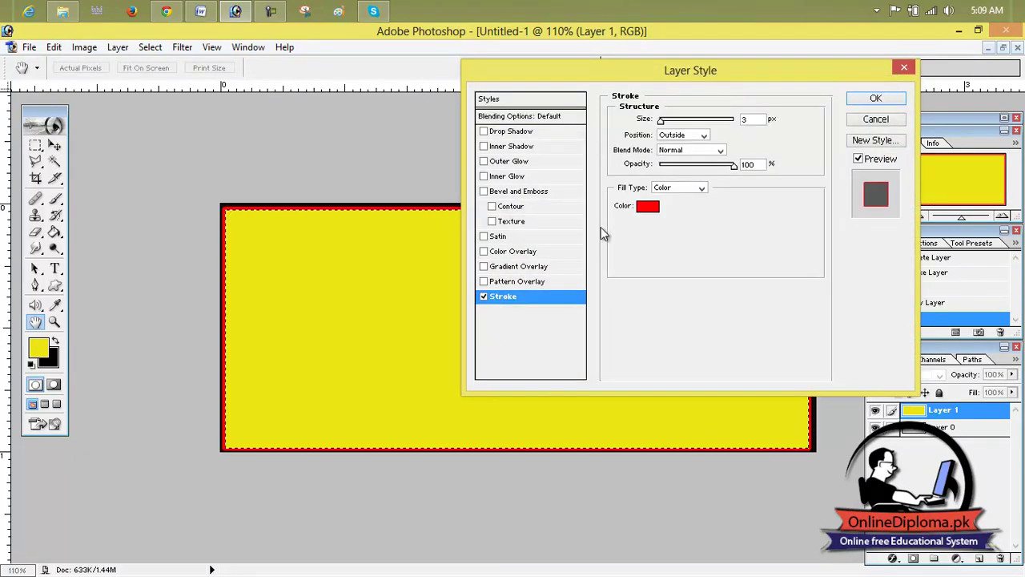
pyautogui.click(657, 207)
pyautogui.moveTo(659, 211)
pyautogui.mouseDown()
pyautogui.moveTo(582, 213)
pyautogui.moveTo(552, 198)
pyautogui.mouseUp()
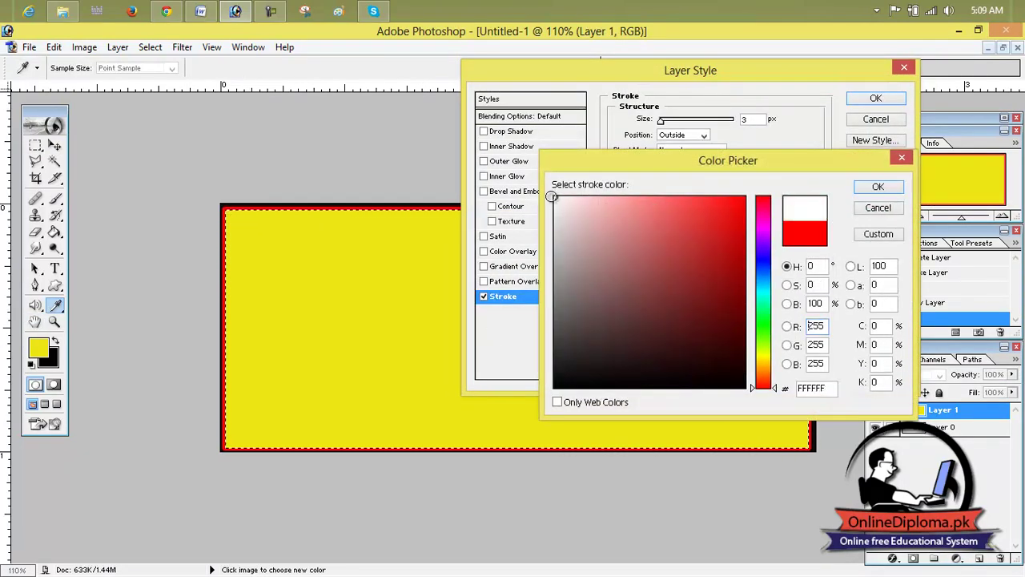
pyautogui.click(869, 188)
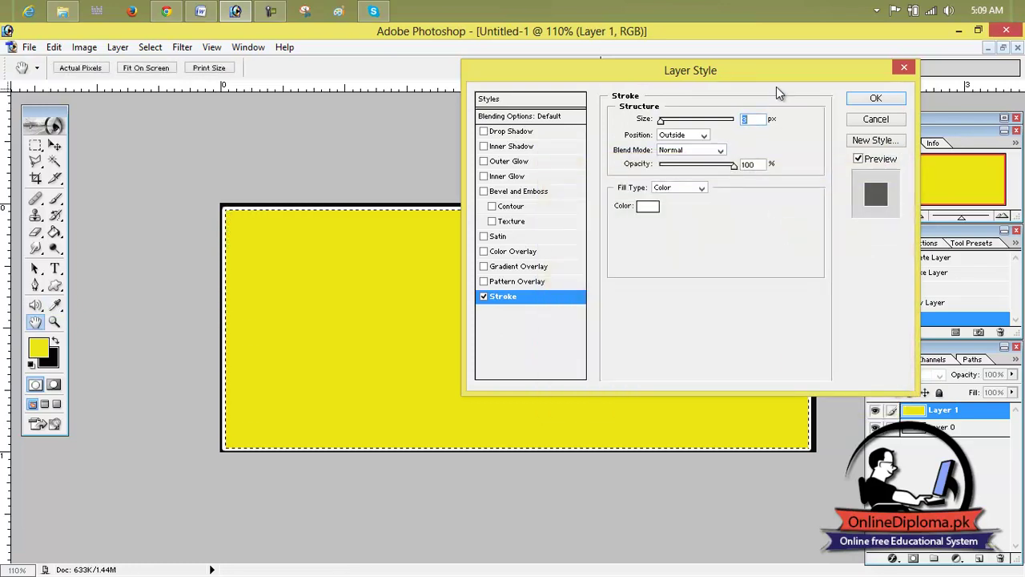
# Step: Set the stroke to Inside at 3 px, apply it, and clear the selection
pyautogui.moveTo(766, 76); pyautogui.dragTo(976, 40)
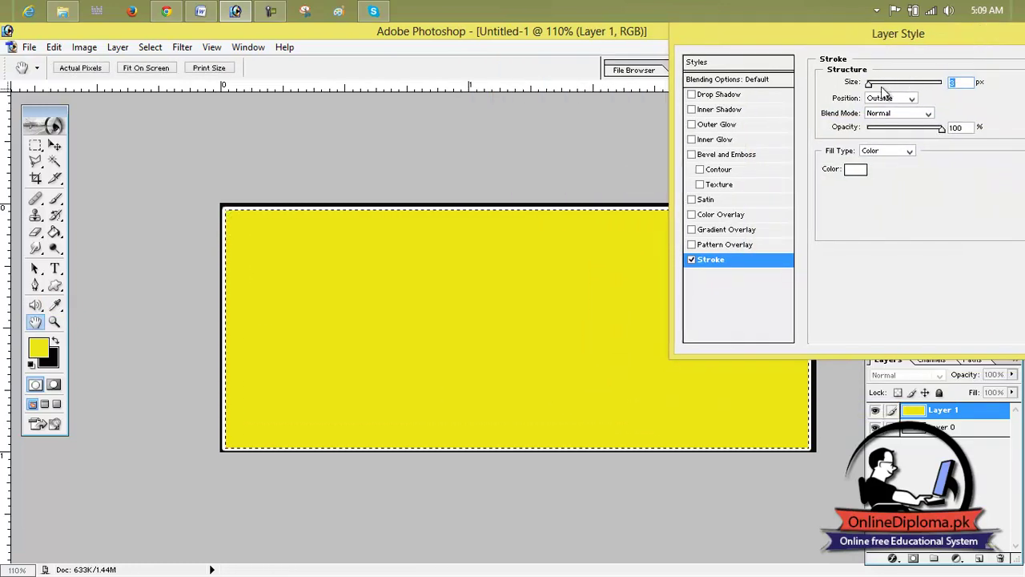
pyautogui.moveTo(872, 91); pyautogui.dragTo(874, 88)
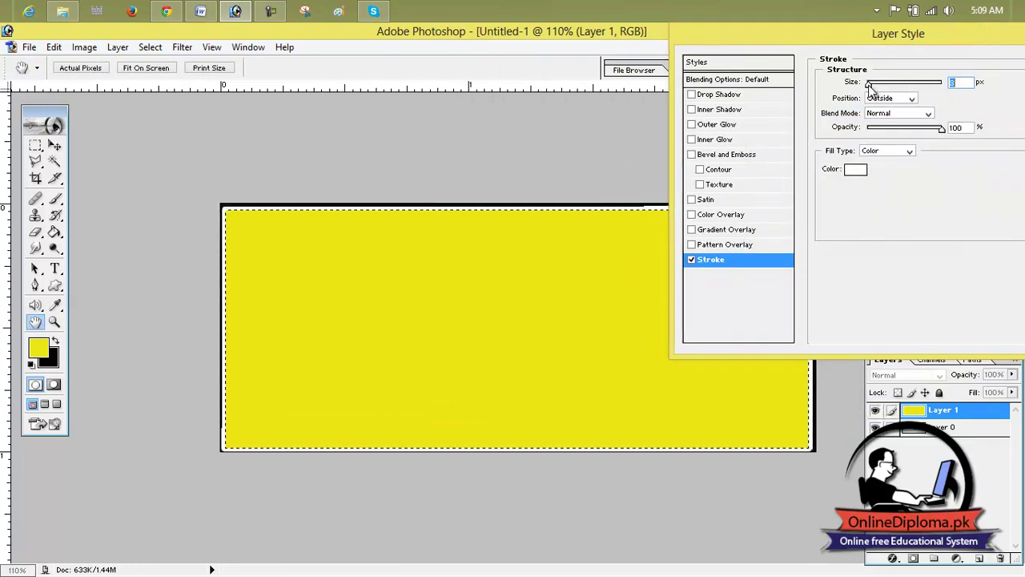
pyautogui.click(891, 98)
pyautogui.click(884, 117)
pyautogui.moveTo(869, 84); pyautogui.dragTo(873, 84)
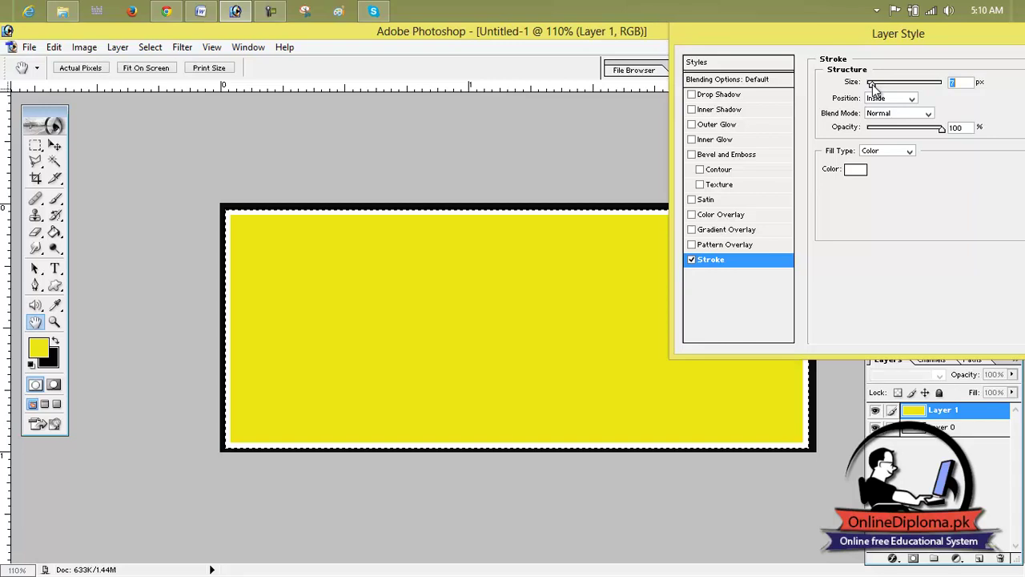
pyautogui.moveTo(869, 34)
pyautogui.mouseDown()
pyautogui.moveTo(547, 292)
pyautogui.moveTo(584, 317)
pyautogui.moveTo(623, 277)
pyautogui.mouseUp()
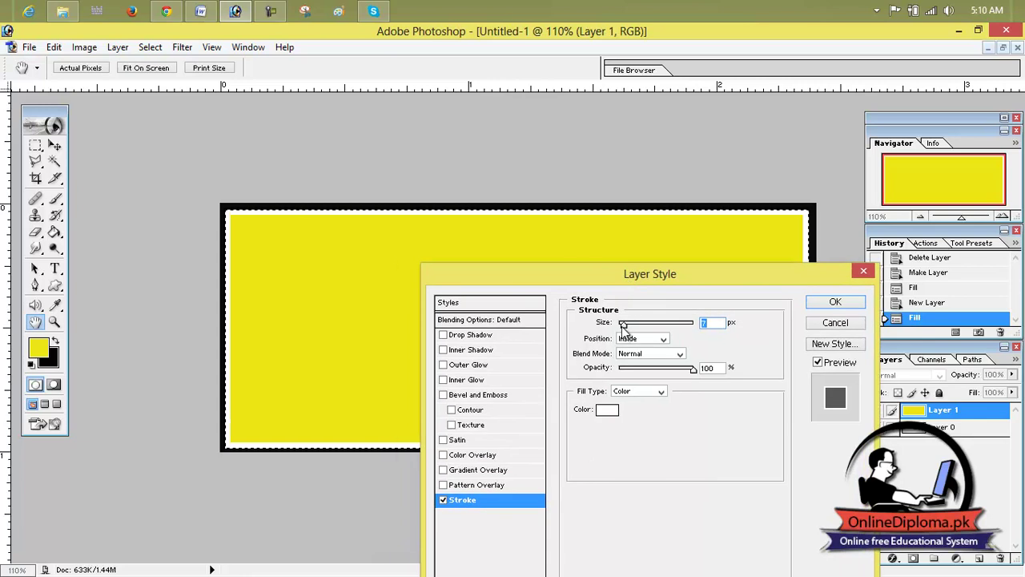
pyautogui.moveTo(622, 325); pyautogui.dragTo(625, 325)
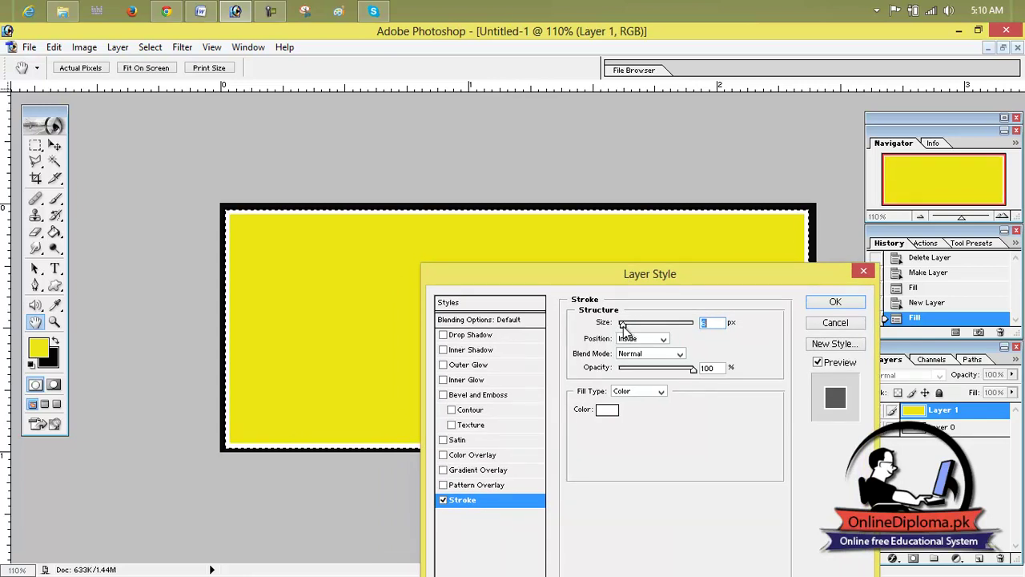
pyautogui.click(837, 302)
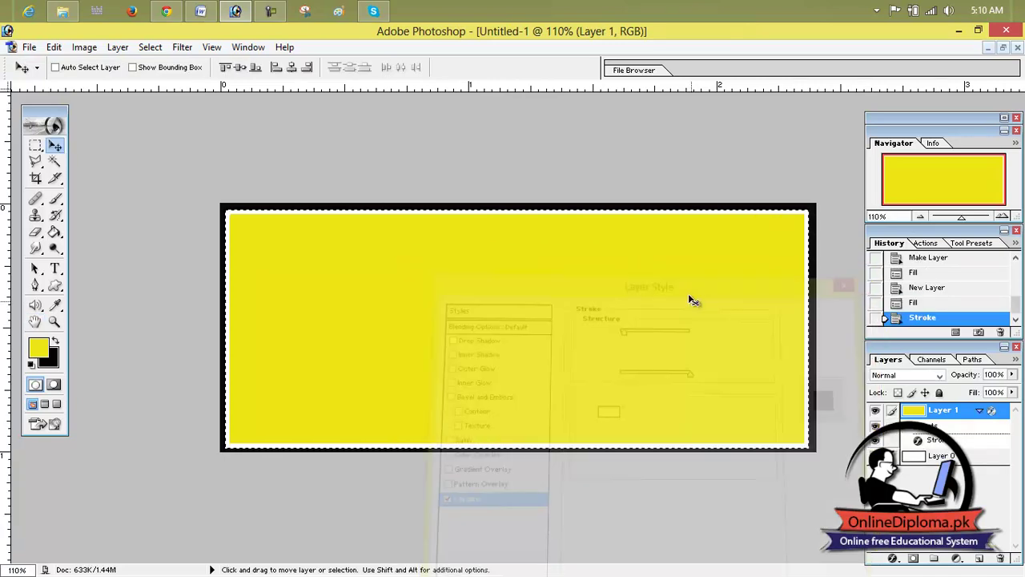
pyautogui.hotkey('ctrl', 'd')
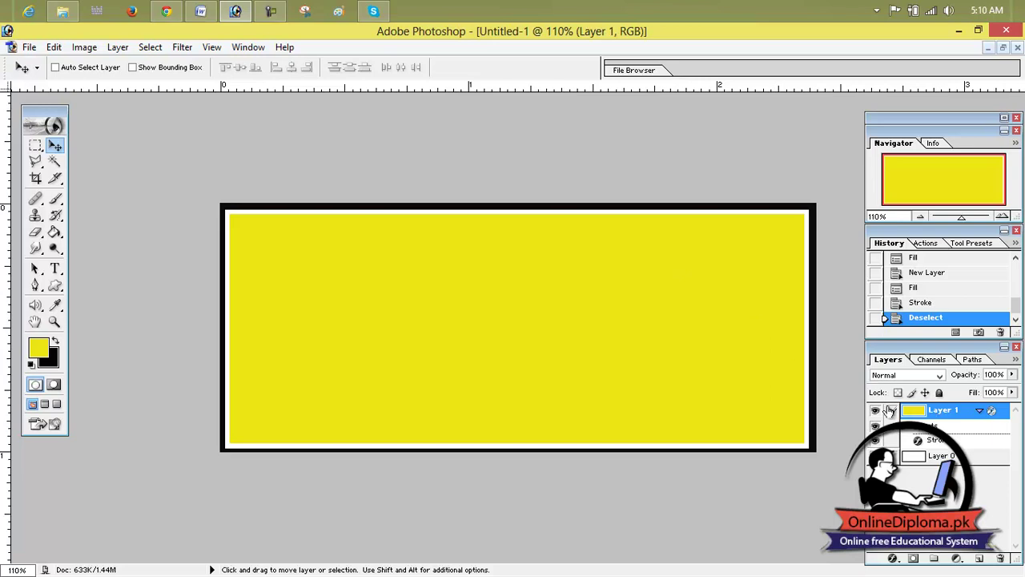
# Step: Briefly drop Layer 0's opacity to 99%, restore it to 100%, then go to File > Open
pyautogui.click(955, 456)
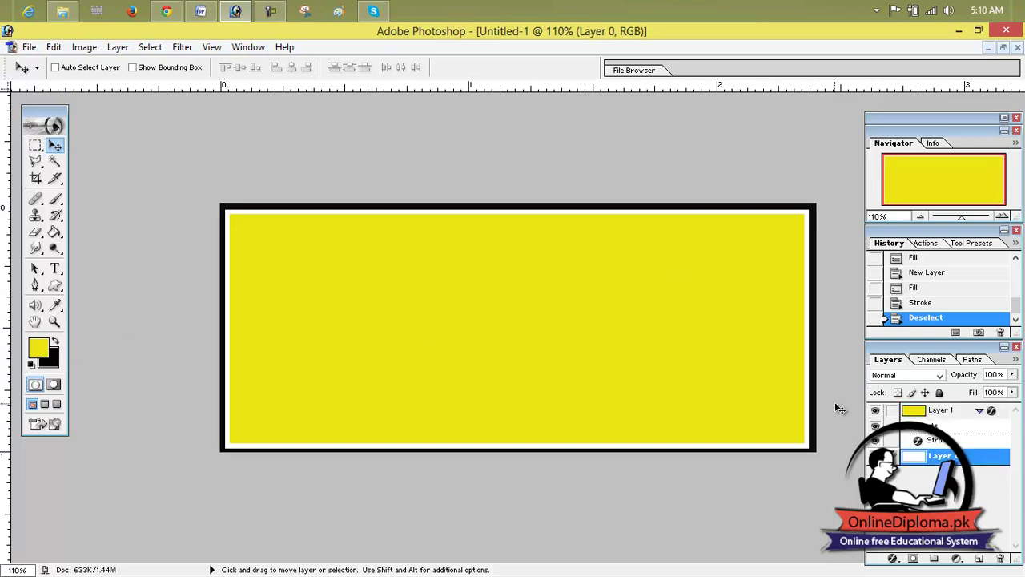
pyautogui.click(1011, 375)
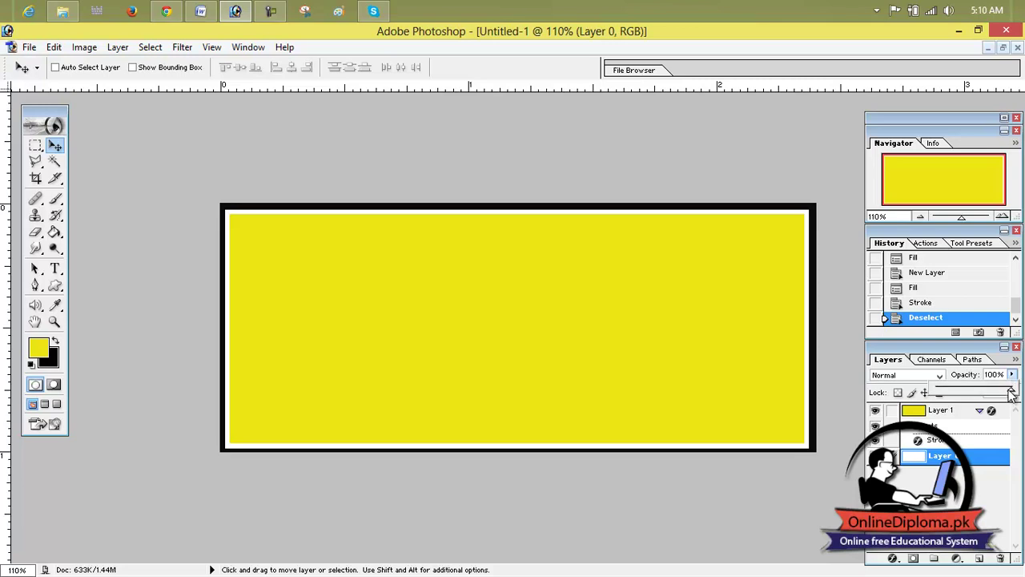
pyautogui.moveTo(1003, 392); pyautogui.dragTo(1010, 394)
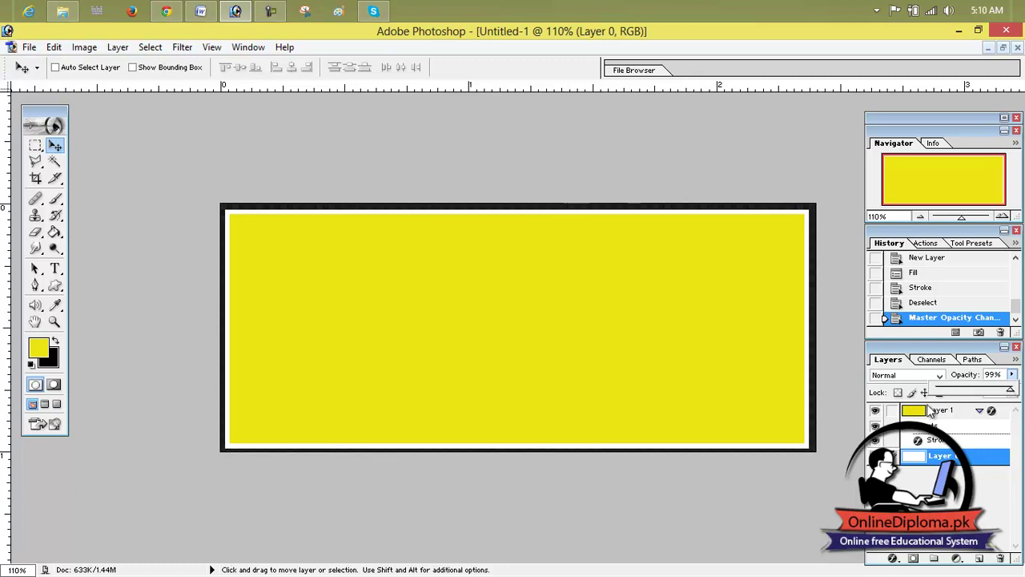
pyautogui.click(831, 174)
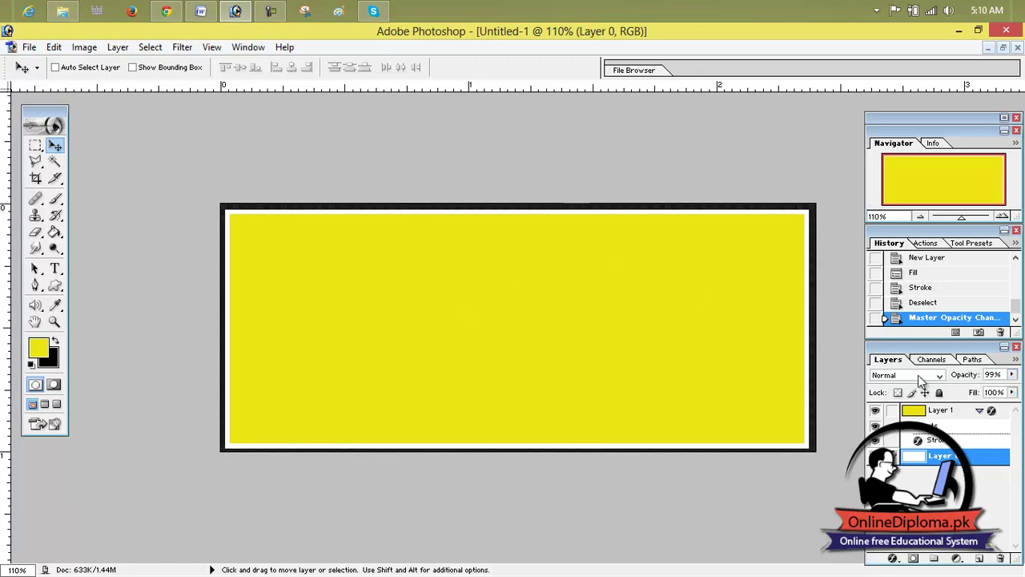
pyautogui.click(1012, 375)
pyautogui.moveTo(1012, 391); pyautogui.dragTo(1022, 391)
pyautogui.click(856, 210)
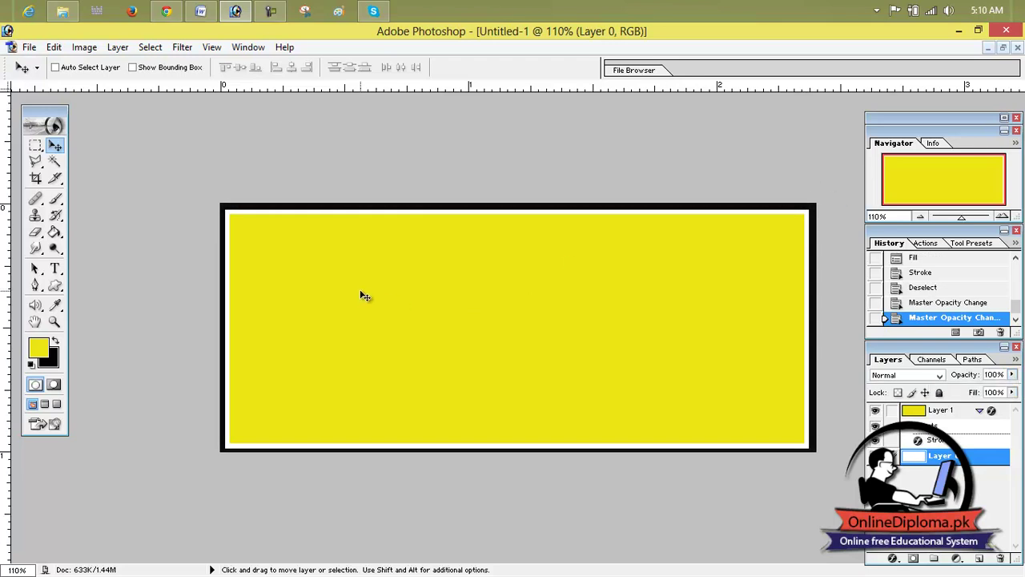
pyautogui.click(30, 48)
# Step: Open the birds-pattern texture JPG from the Desktop and move its window aside
pyautogui.click(36, 76)
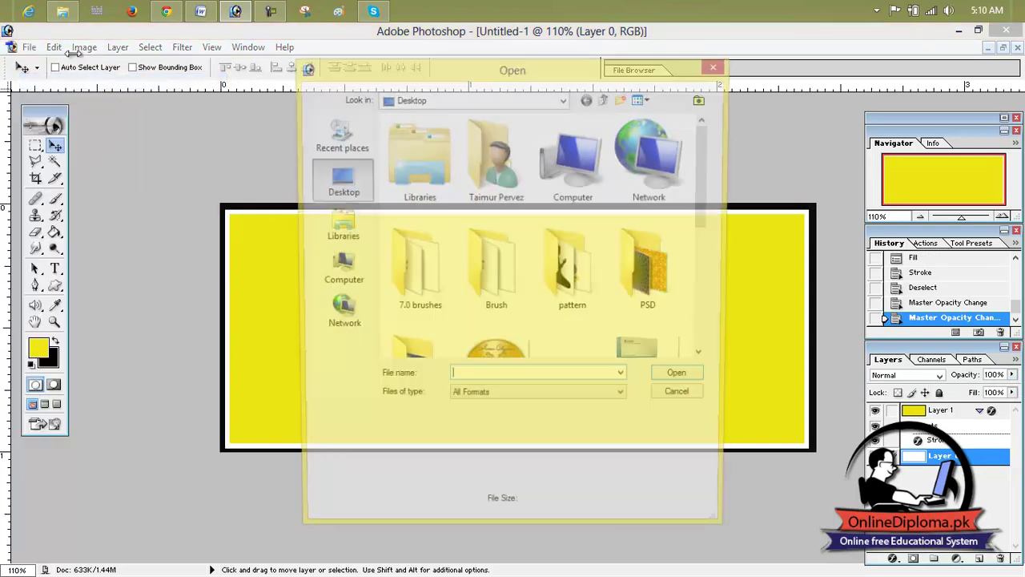
pyautogui.click(497, 264)
pyautogui.click(585, 288)
pyautogui.click(657, 293)
pyautogui.scroll(-5, 651, 292)
pyautogui.click(652, 224)
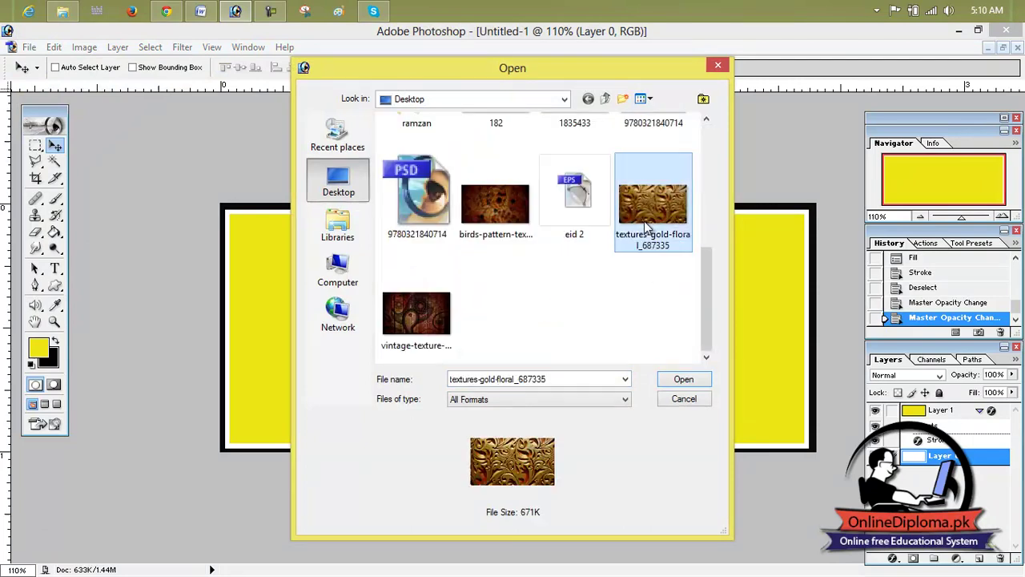
pyautogui.doubleClick(496, 221)
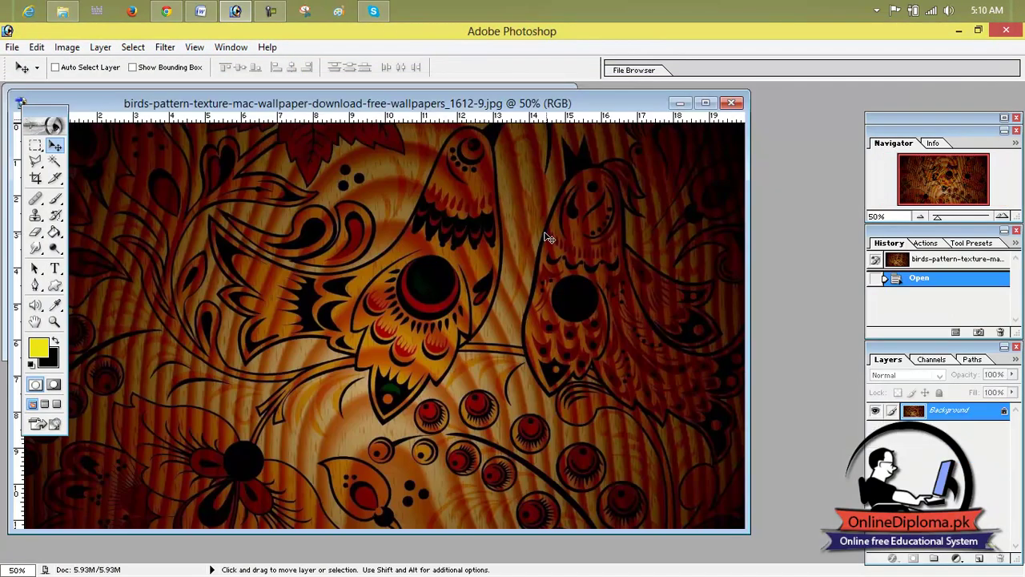
pyautogui.moveTo(573, 106); pyautogui.dragTo(1024, 150)
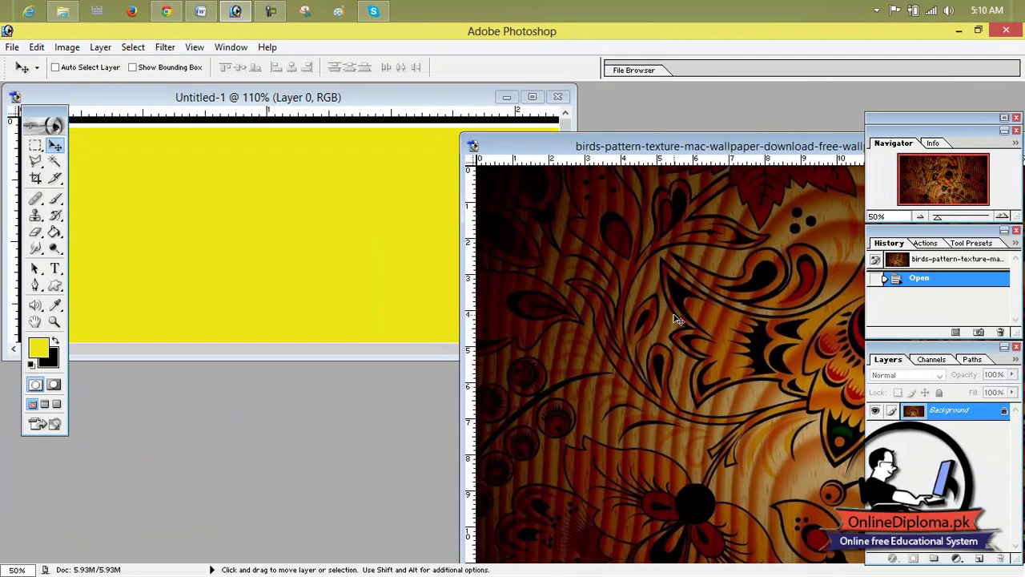
# Step: Copy the birds pattern into Untitled-1 as Layer 2, then close the texture image
pyautogui.moveTo(618, 324); pyautogui.dragTo(334, 275)
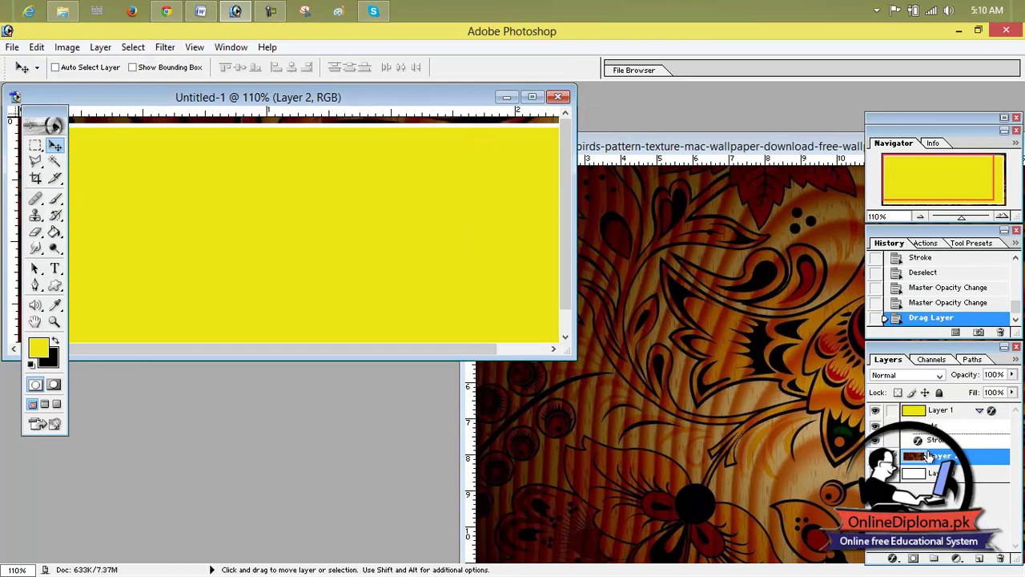
pyautogui.moveTo(928, 456); pyautogui.dragTo(929, 458)
pyautogui.moveTo(924, 407); pyautogui.dragTo(926, 407)
pyautogui.moveTo(926, 411); pyautogui.dragTo(918, 457)
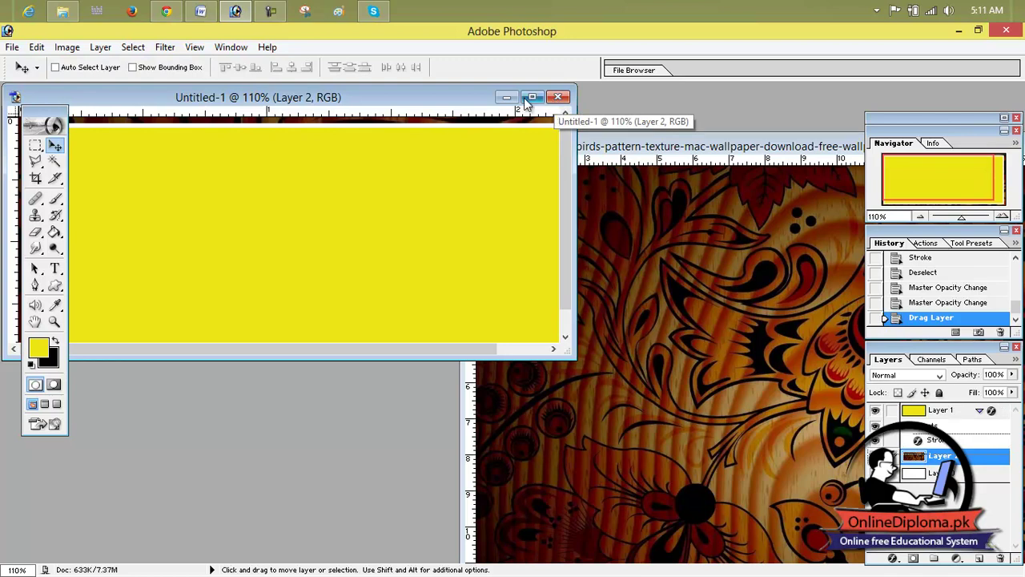
pyautogui.moveTo(673, 146); pyautogui.dragTo(255, 134)
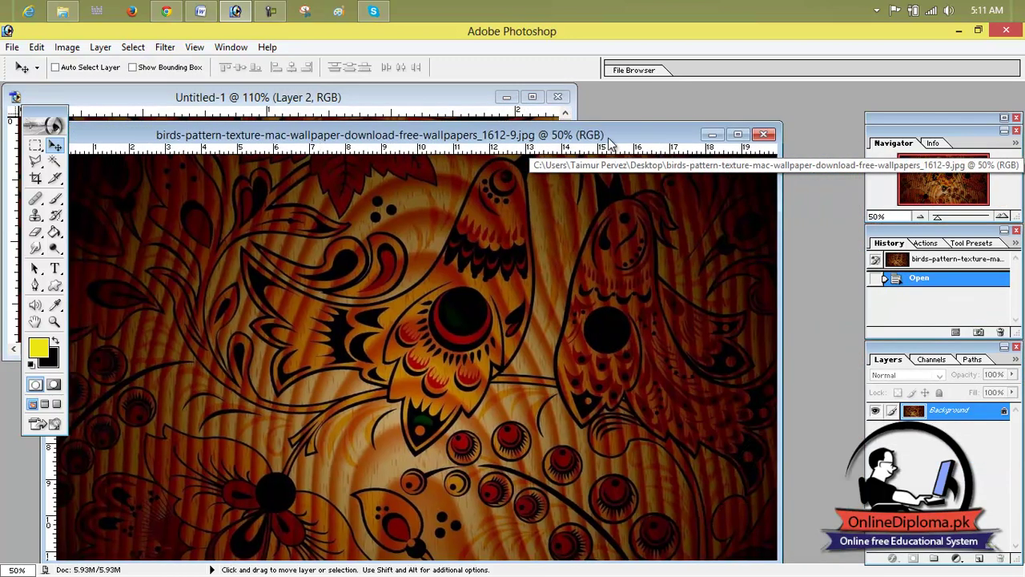
pyautogui.click(764, 134)
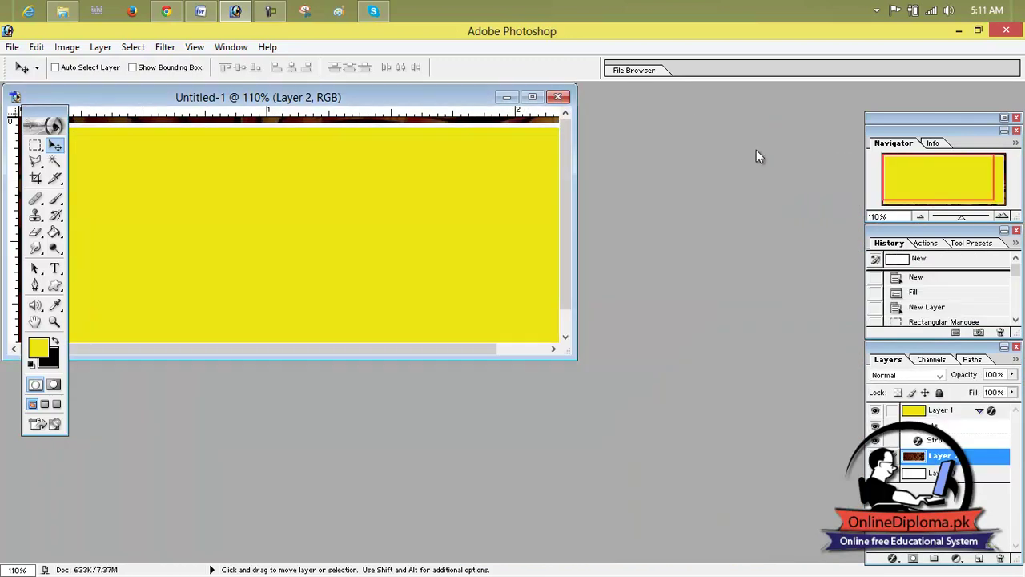
# Step: Delete the birds-pattern Layer 2, select yellow Layer 1, and maximize the banner window
pyautogui.rightClick(975, 466)
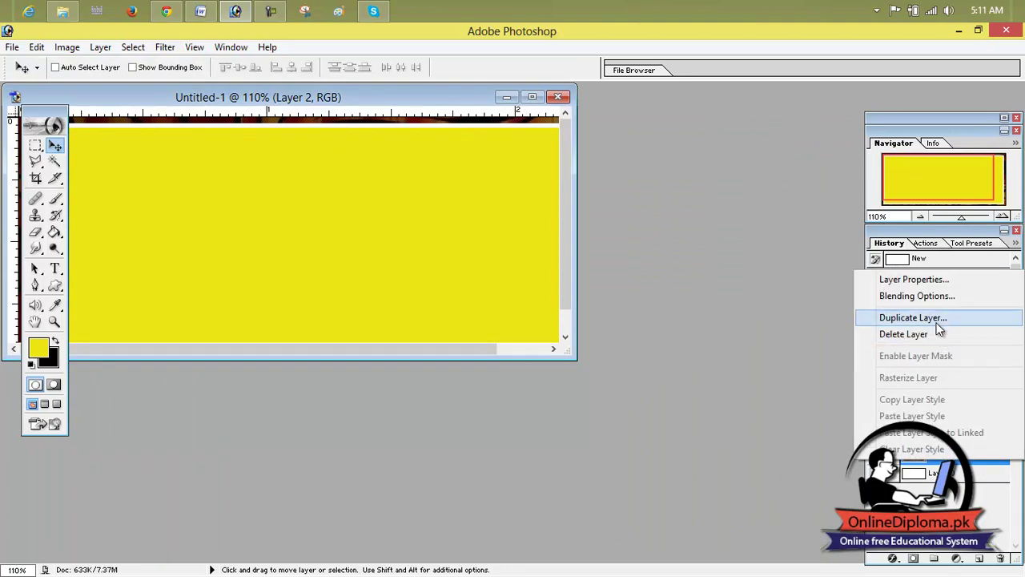
pyautogui.click(937, 319)
pyautogui.click(653, 242)
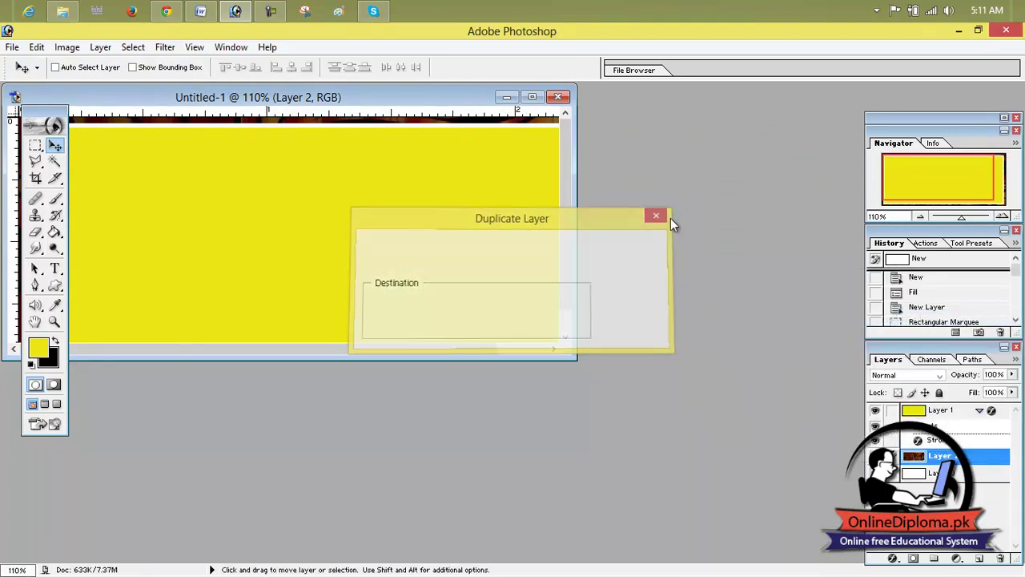
pyautogui.click(1002, 558)
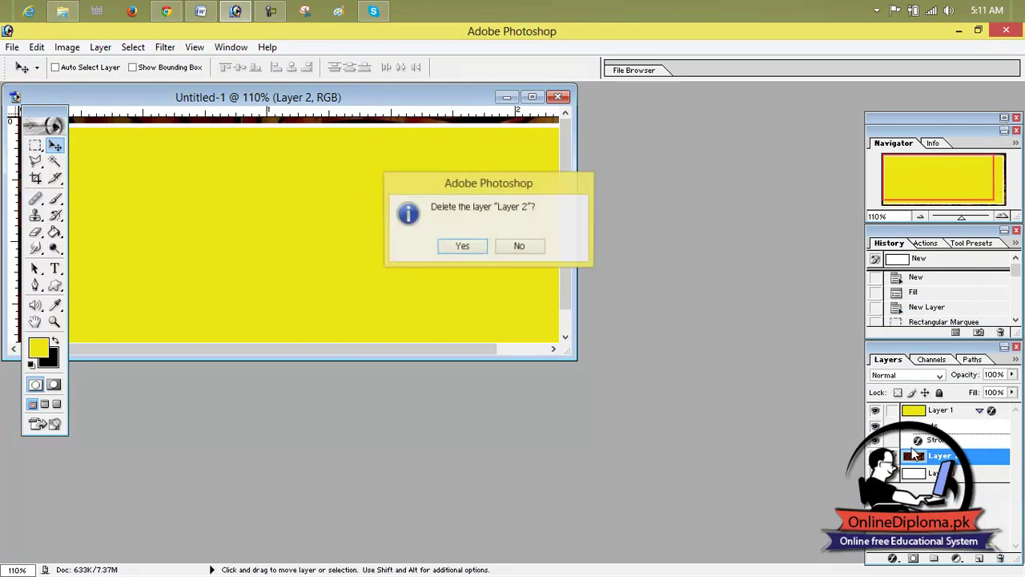
pyautogui.click(482, 250)
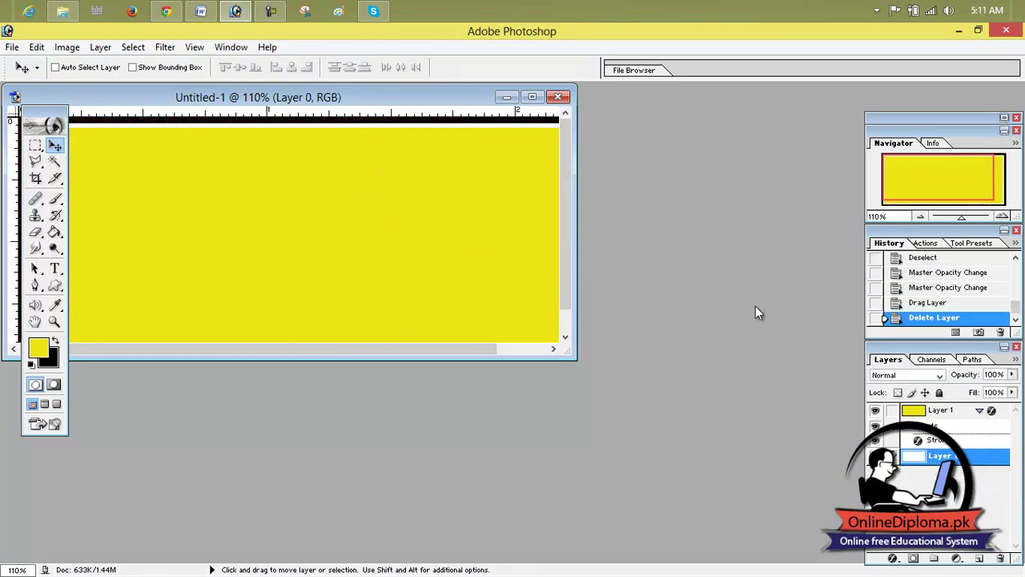
pyautogui.click(931, 415)
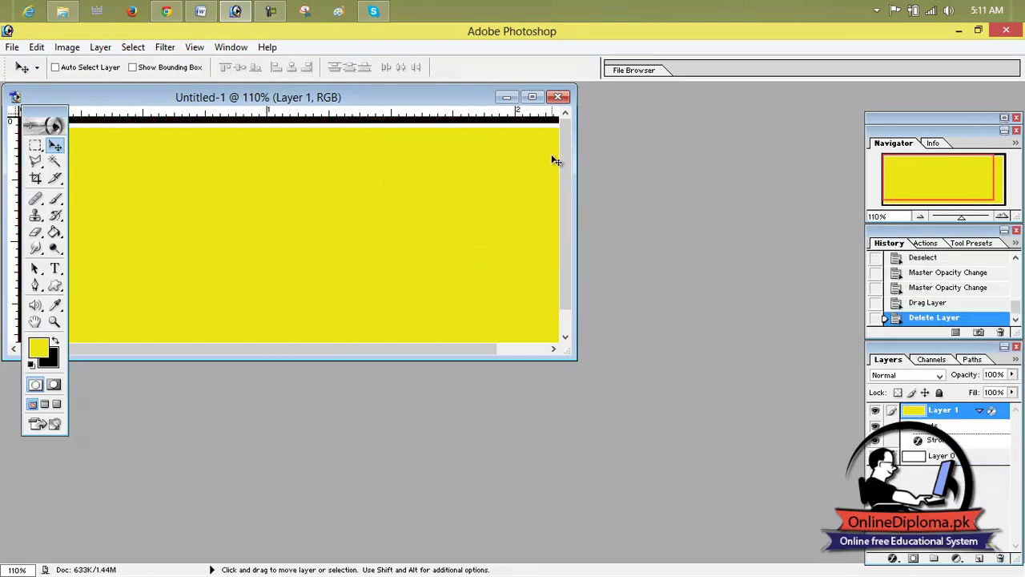
pyautogui.click(532, 97)
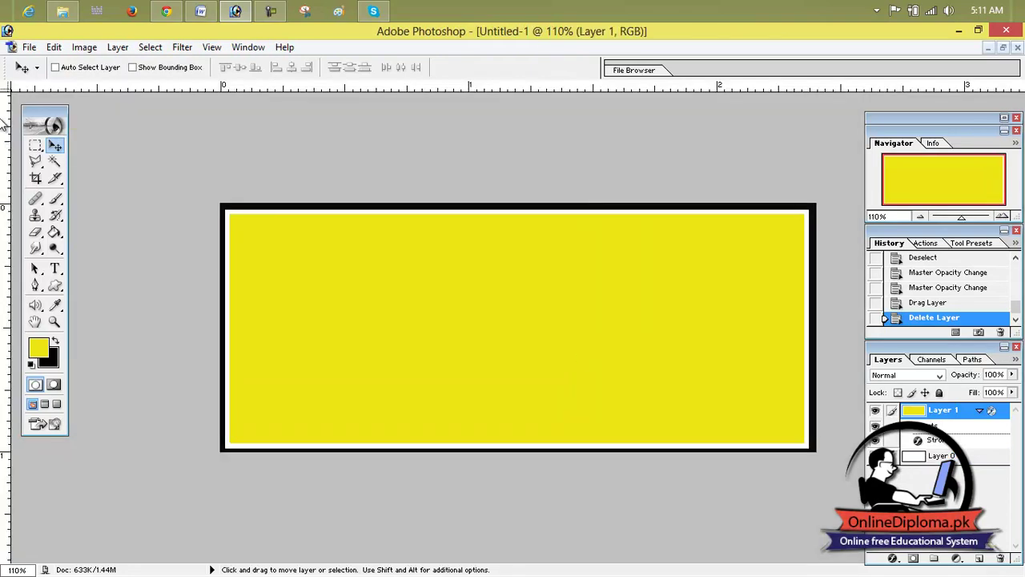
# Step: Reopen the birds-pattern-texture JPG from the Desktop as its own document
pyautogui.click(28, 47)
pyautogui.click(50, 78)
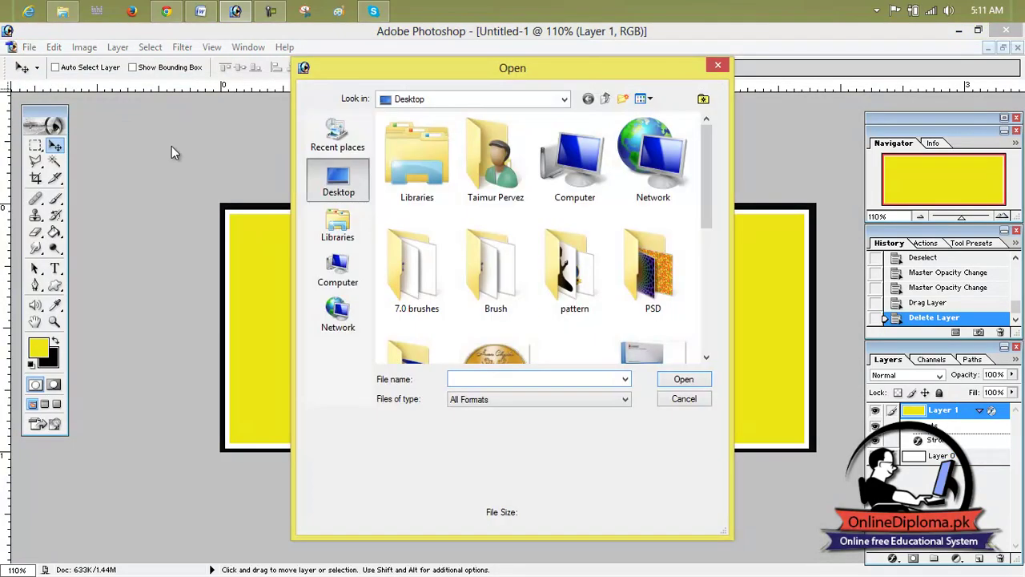
pyautogui.click(585, 288)
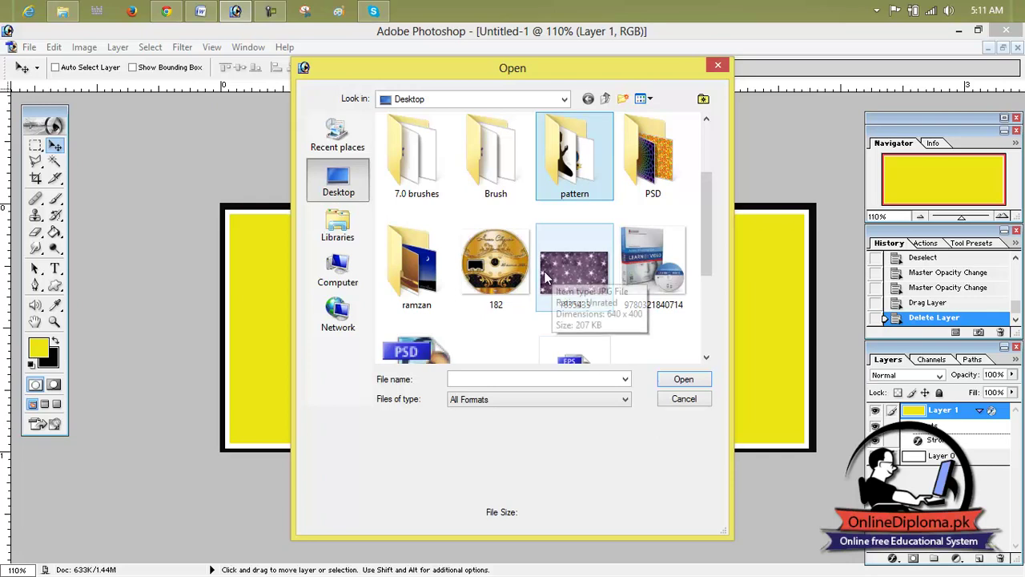
pyautogui.scroll(-3, 553, 273)
pyautogui.click(515, 248)
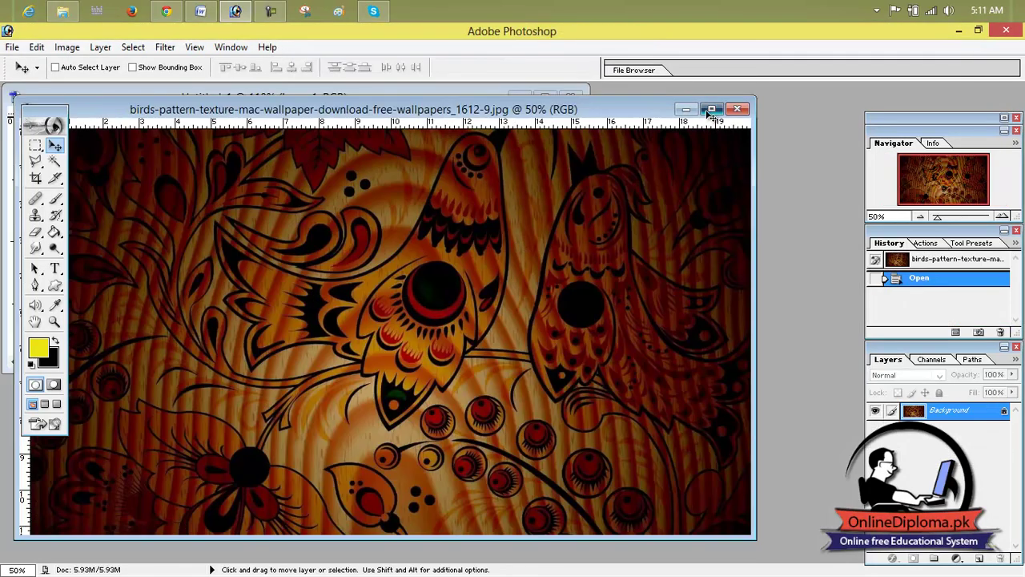
pyautogui.click(716, 113)
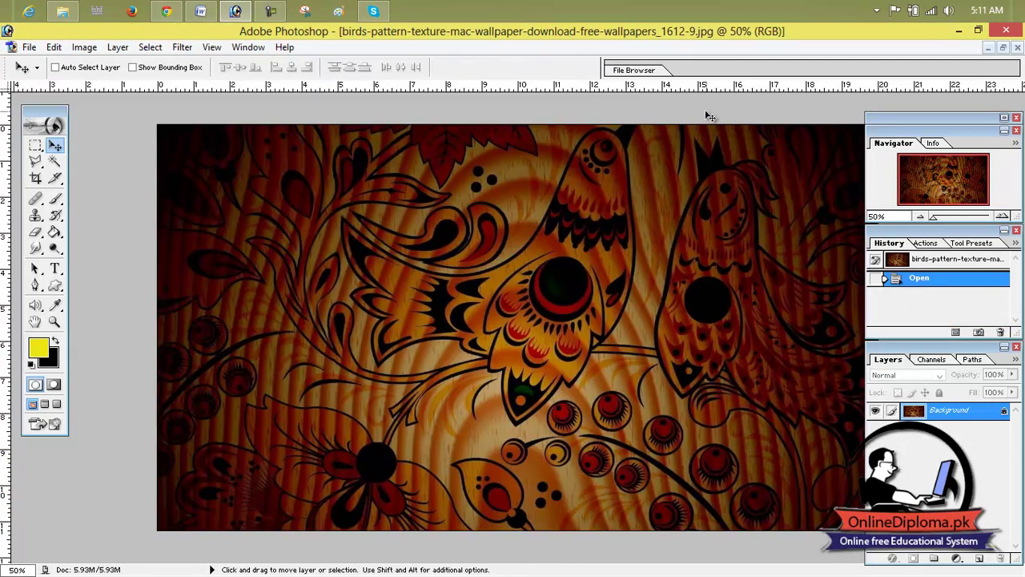
# Step: Copy the birds image into the banner as Layer 2 and maximize the banner window
pyautogui.click(1002, 48)
pyautogui.moveTo(622, 97); pyautogui.dragTo(1024, 110)
pyautogui.moveTo(641, 336); pyautogui.dragTo(384, 240)
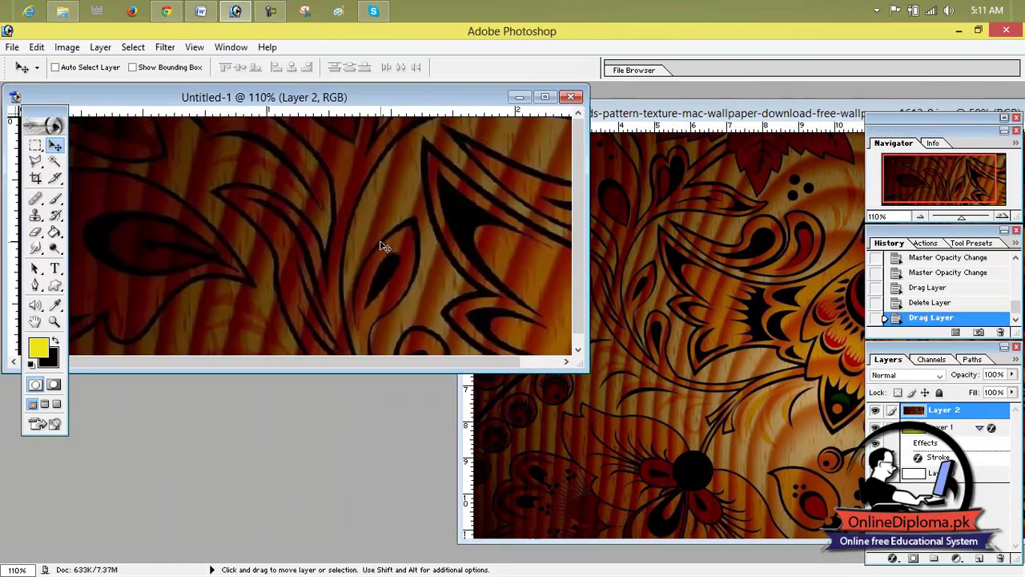
pyautogui.click(544, 97)
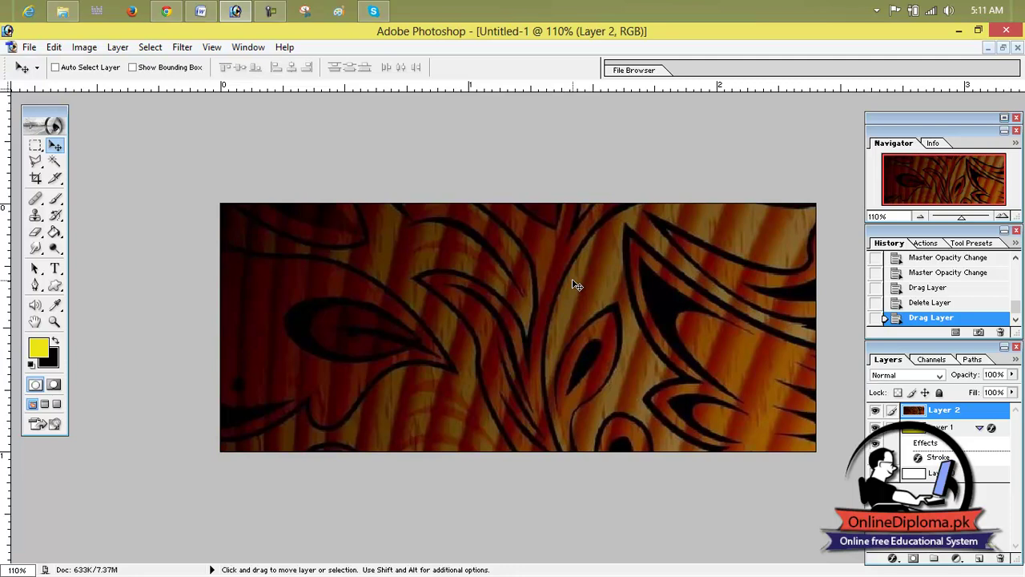
# Step: Free-transform the texture smaller to cover the banner's left section at banner height
pyautogui.hotkey('ctrl', 't')
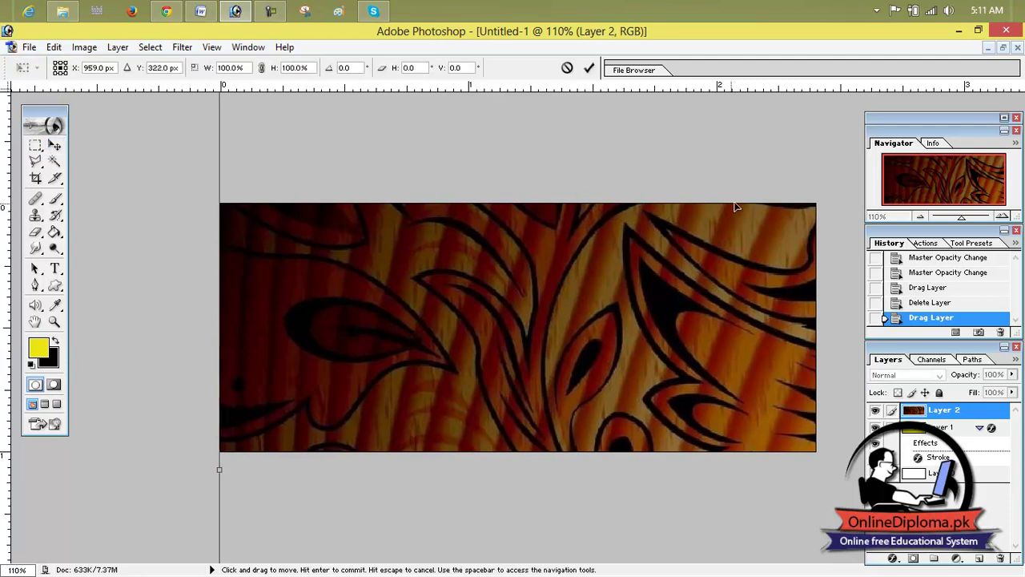
pyautogui.hotkey('ctrl', '+')
pyautogui.hotkey('ctrl', '0')
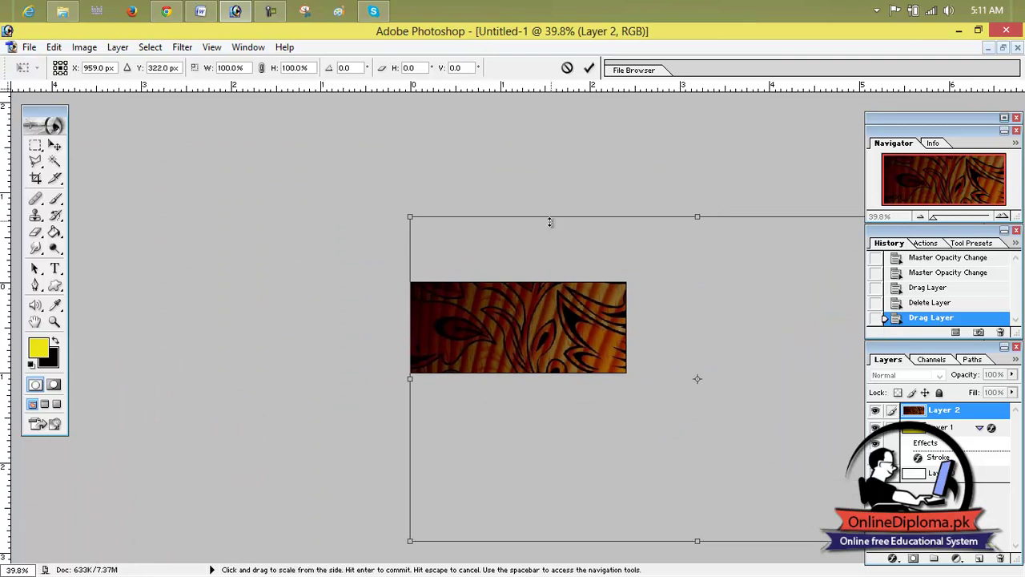
pyautogui.moveTo(410, 217); pyautogui.dragTo(787, 348)
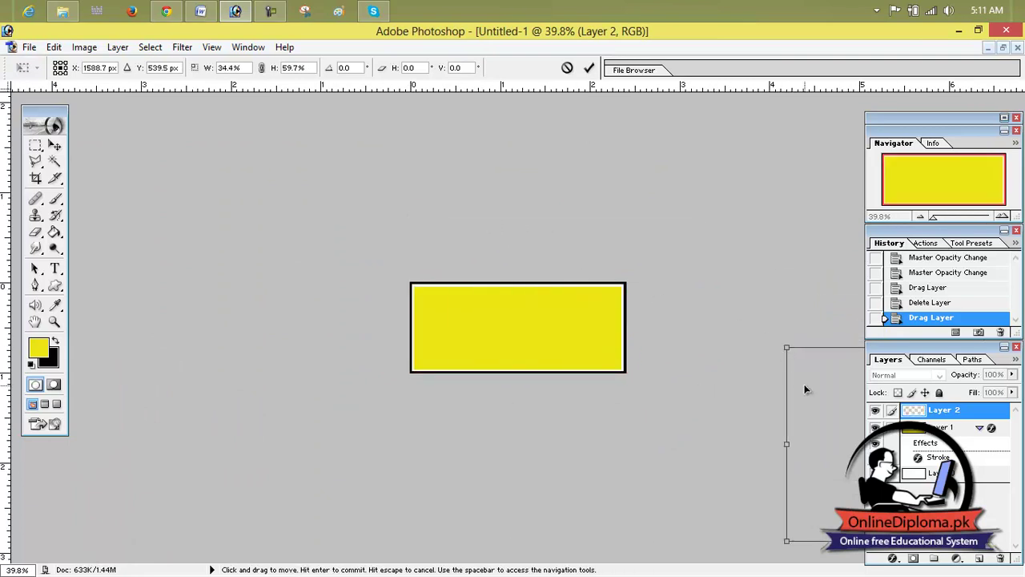
pyautogui.moveTo(804, 389); pyautogui.dragTo(429, 309)
pyautogui.moveTo(611, 267)
pyautogui.mouseDown()
pyautogui.moveTo(522, 320)
pyautogui.moveTo(494, 312)
pyautogui.mouseUp()
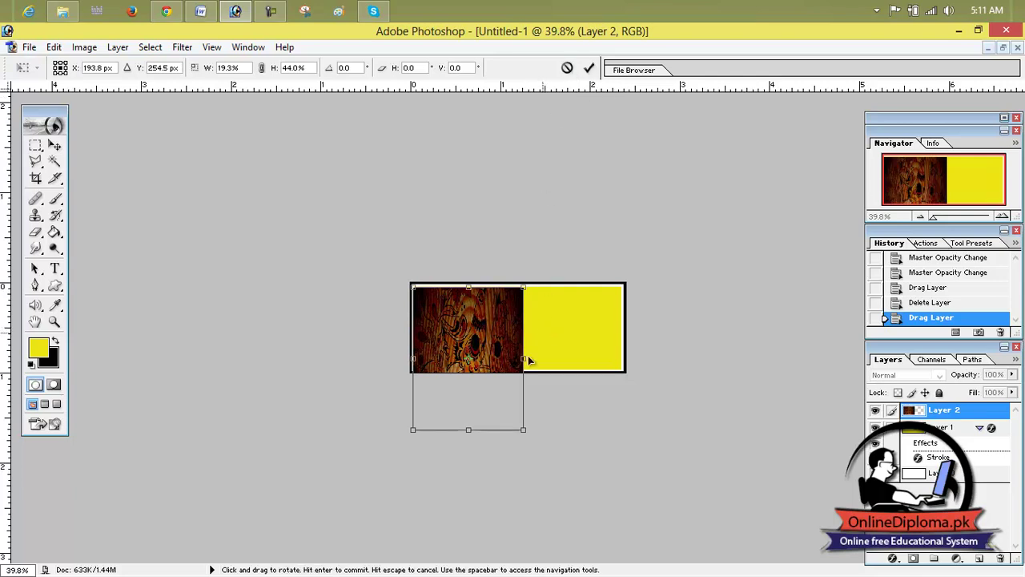
pyautogui.moveTo(469, 430); pyautogui.dragTo(471, 370)
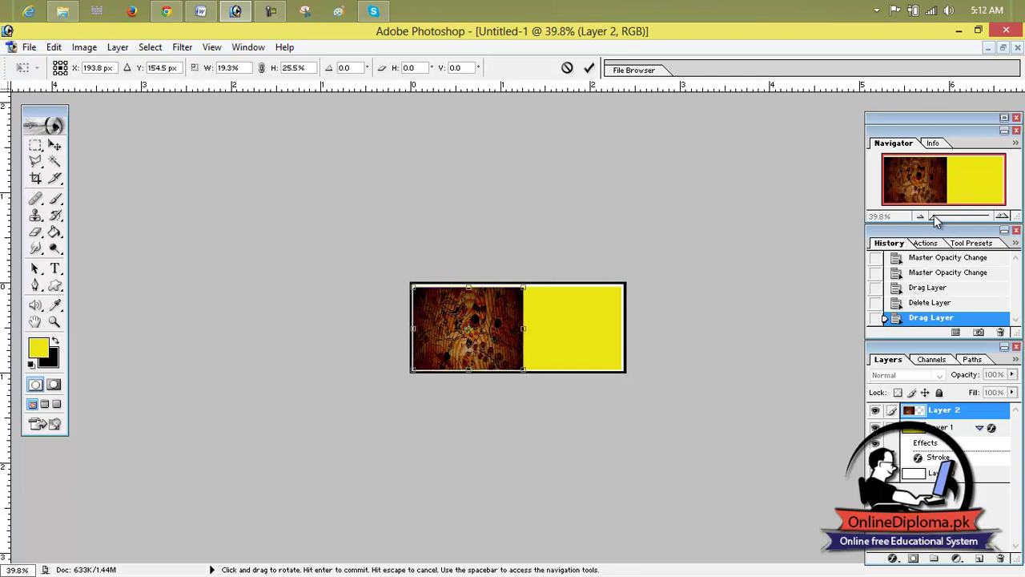
pyautogui.click(590, 68)
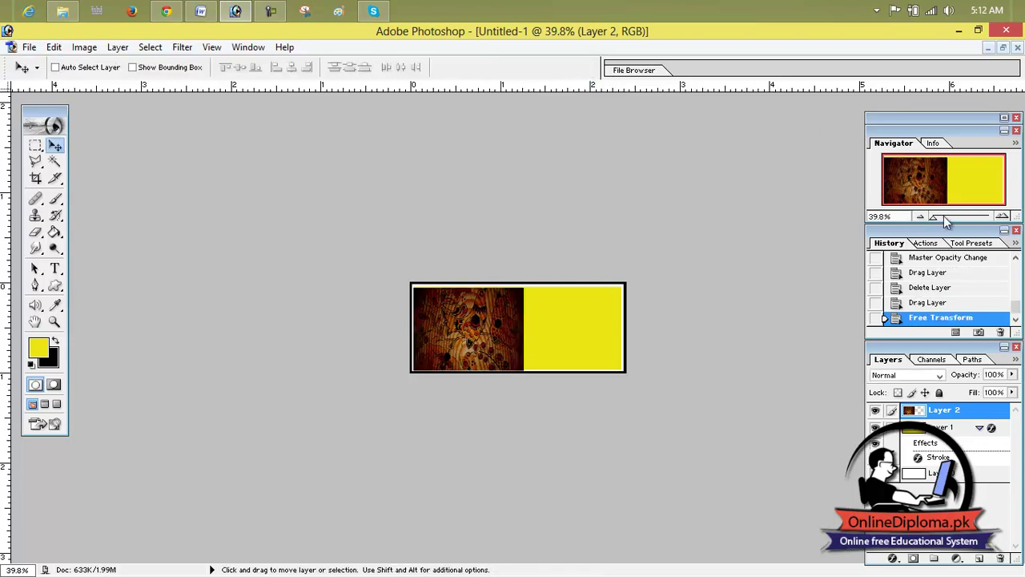
# Step: Nudge the texture into the top-left corner and stretch it across most of the banner
pyautogui.moveTo(934, 217); pyautogui.dragTo(964, 219)
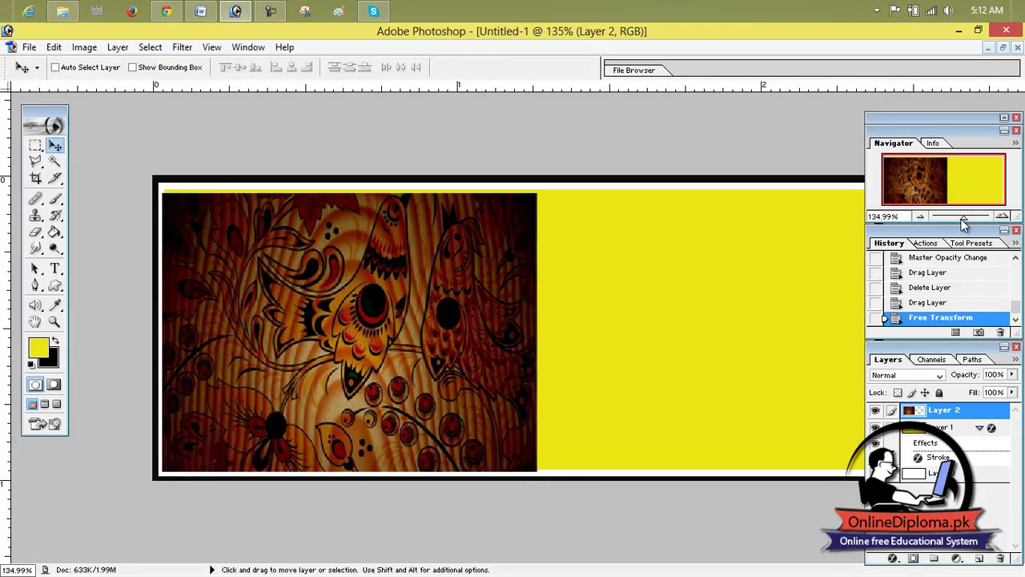
pyautogui.moveTo(433, 329); pyautogui.dragTo(431, 325)
pyautogui.press('Up')
pyautogui.press('Up')
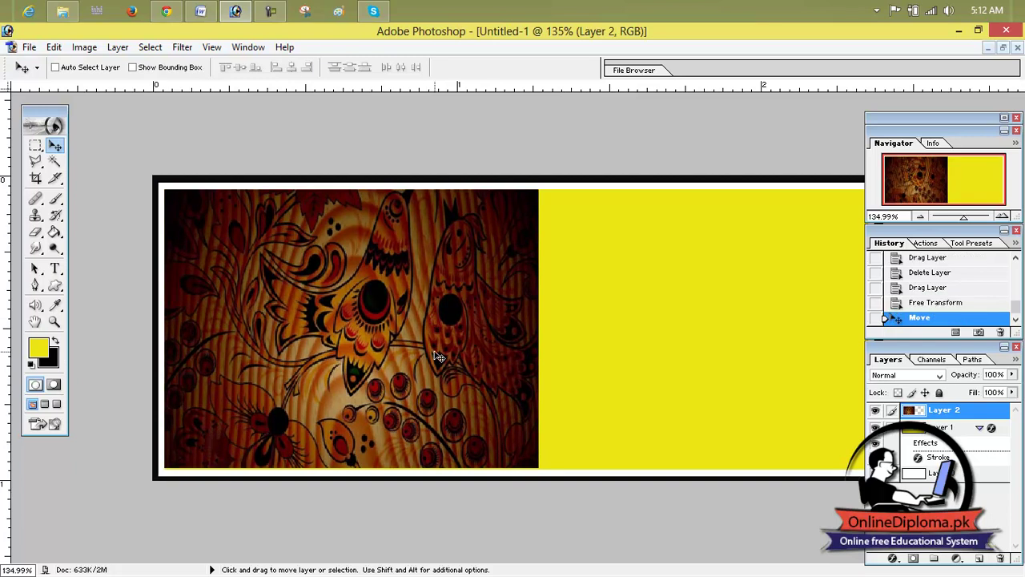
pyautogui.hotkey('ctrl', 't')
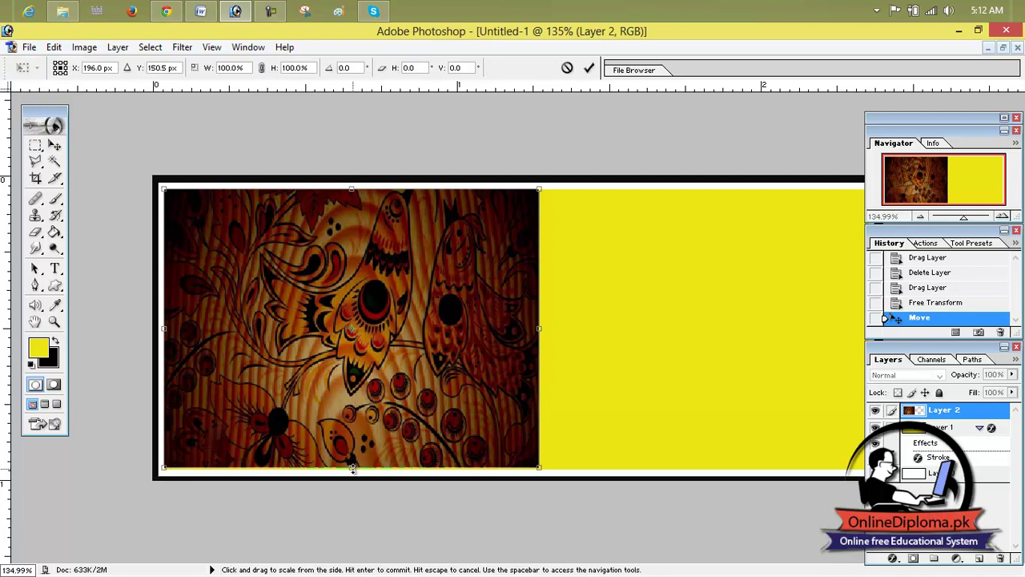
pyautogui.moveTo(352, 470); pyautogui.dragTo(352, 473)
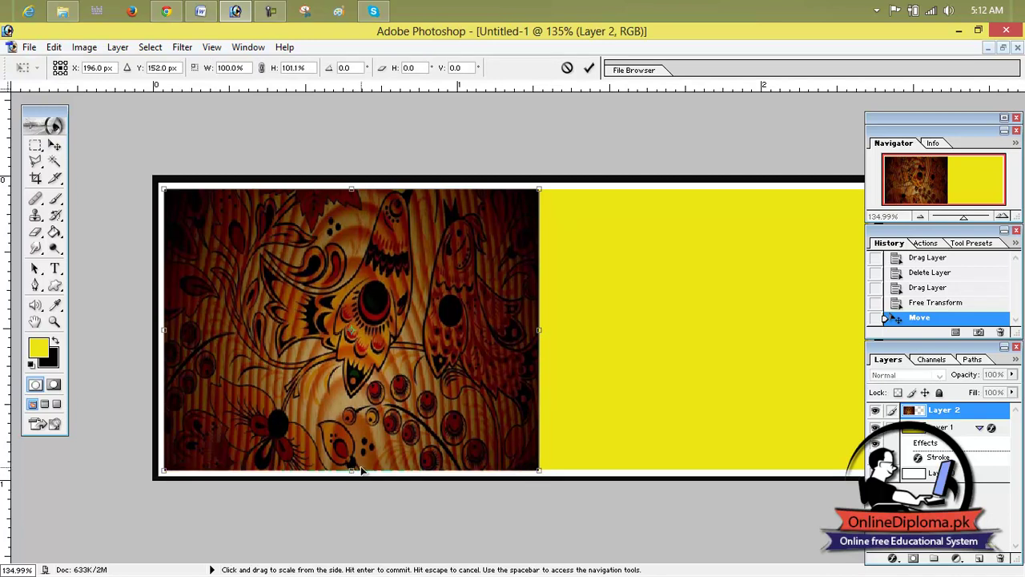
pyautogui.moveTo(542, 330); pyautogui.dragTo(811, 330)
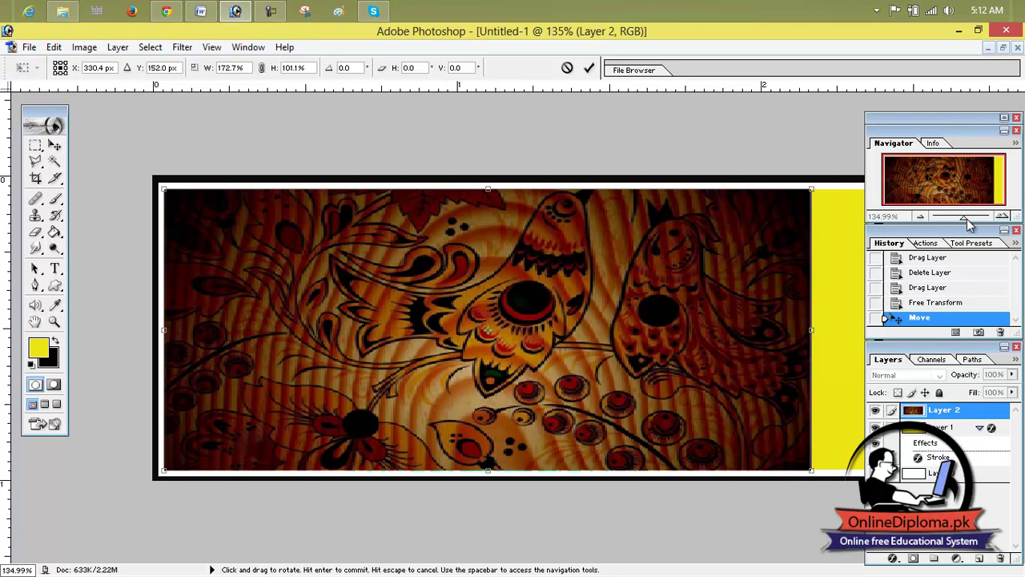
pyautogui.click(589, 71)
# Step: Stretch the texture again over the remaining yellow strip inside the border
pyautogui.moveTo(963, 218); pyautogui.dragTo(958, 218)
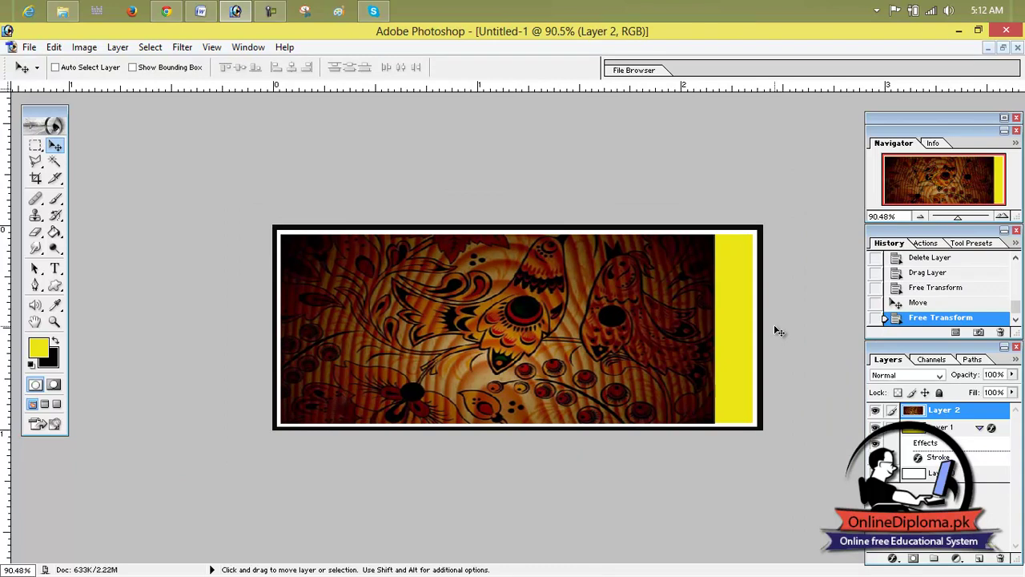
pyautogui.hotkey('ctrl', 't')
pyautogui.moveTo(713, 331); pyautogui.dragTo(752, 330)
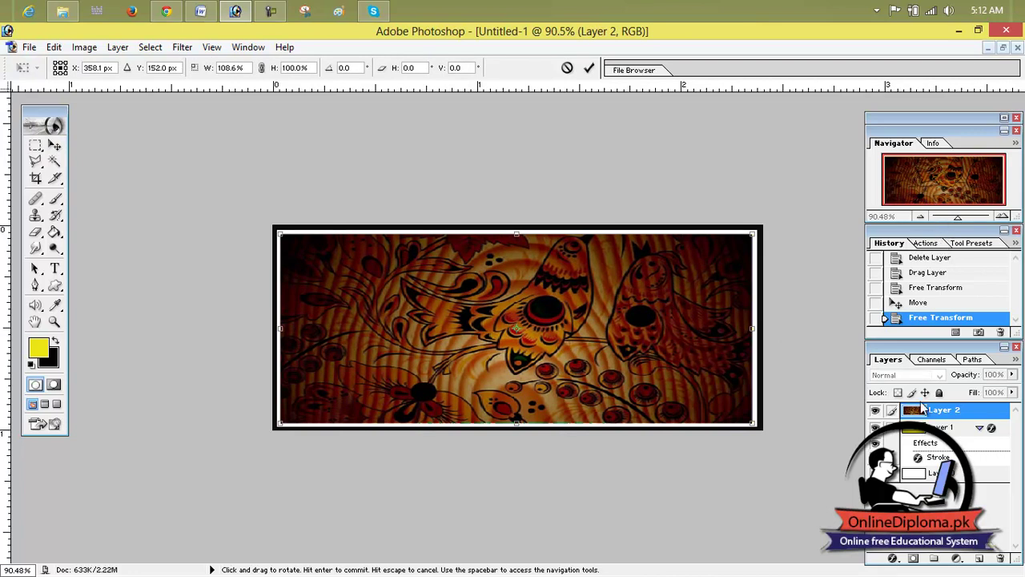
pyautogui.click(588, 68)
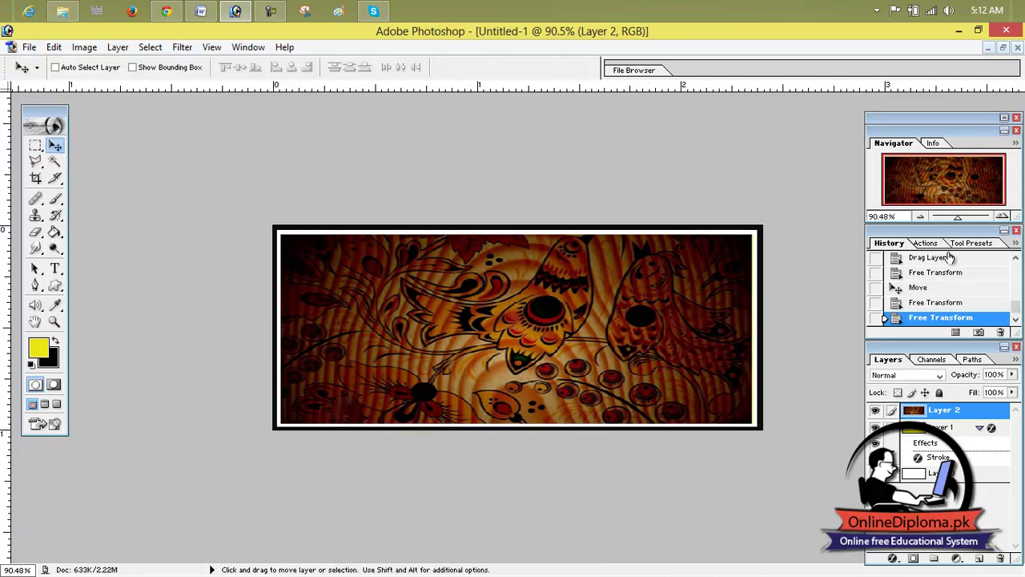
# Step: Set Layer 2's blend mode to Overlay after briefly trying Vivid Light
pyautogui.click(914, 377)
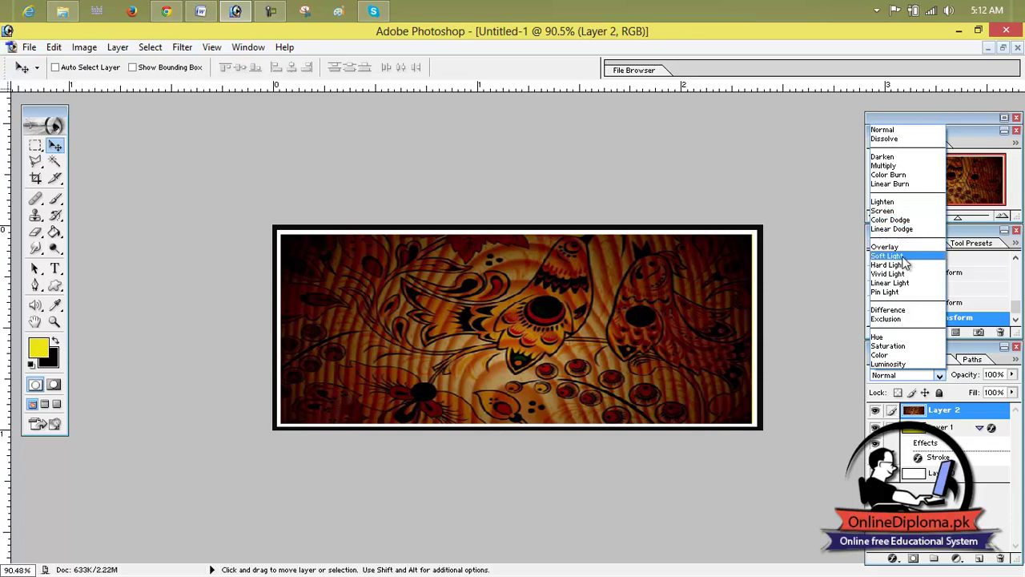
pyautogui.click(893, 247)
pyautogui.press('Down')
pyautogui.press('Down')
pyautogui.press('Down')
pyautogui.press('Up')
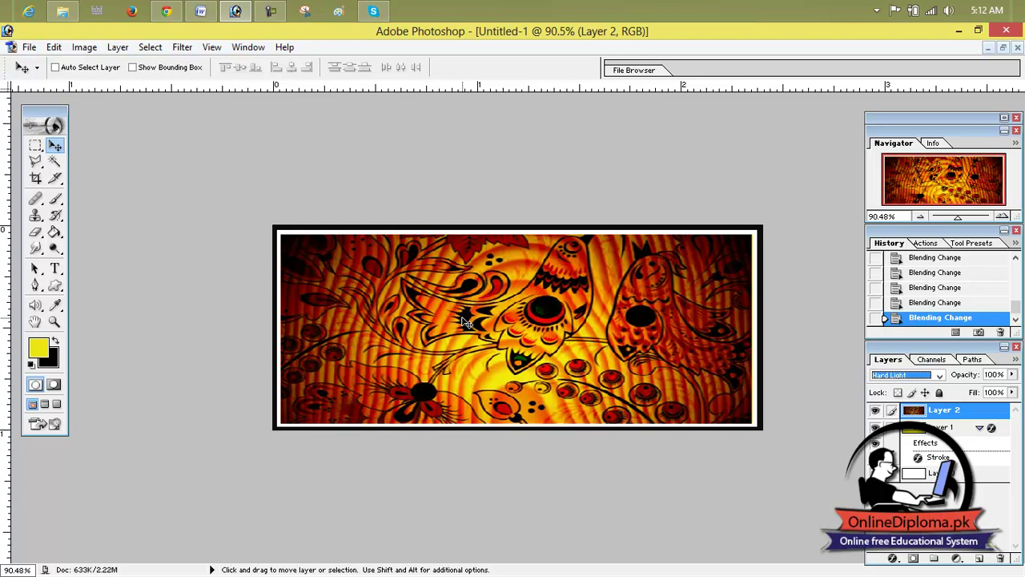
pyautogui.press('Up')
pyautogui.press('Up')
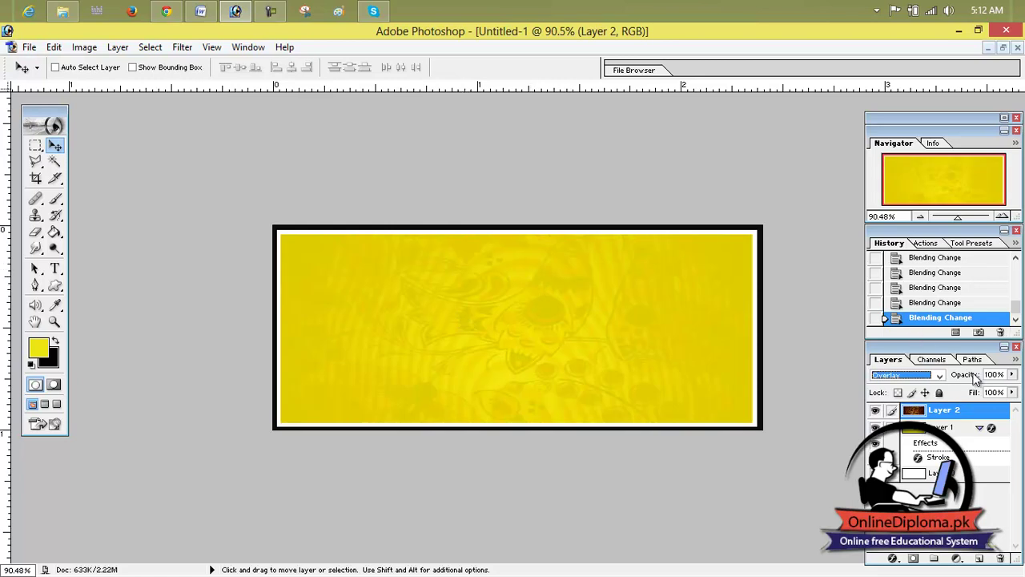
# Step: Test lowering the texture layer's opacity, leaving it at 100%
pyautogui.click(1013, 375)
pyautogui.moveTo(1013, 384); pyautogui.dragTo(1014, 393)
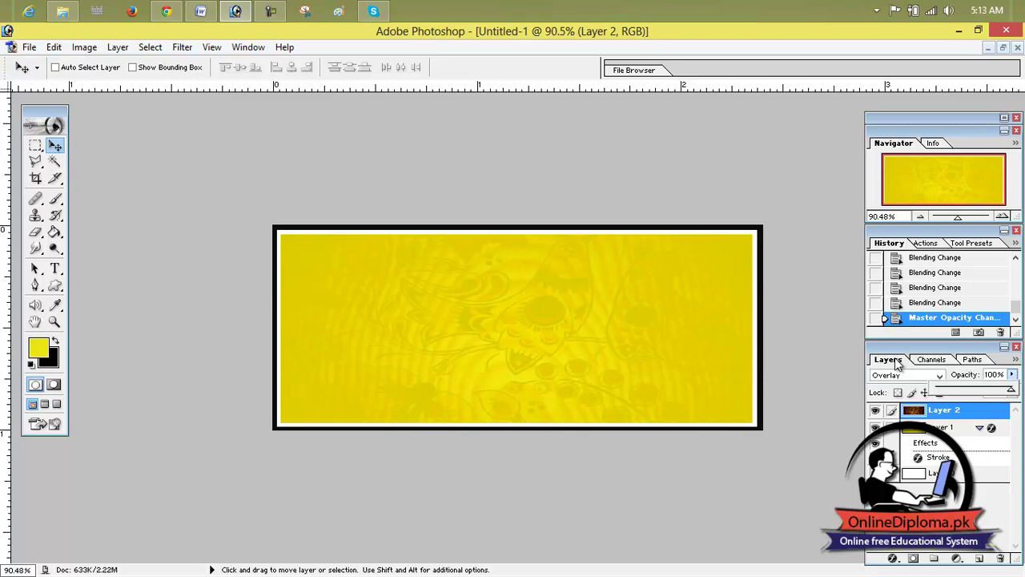
pyautogui.moveTo(1011, 392)
pyautogui.mouseDown()
pyautogui.moveTo(934, 400)
pyautogui.moveTo(1021, 399)
pyautogui.mouseUp()
pyautogui.click(915, 359)
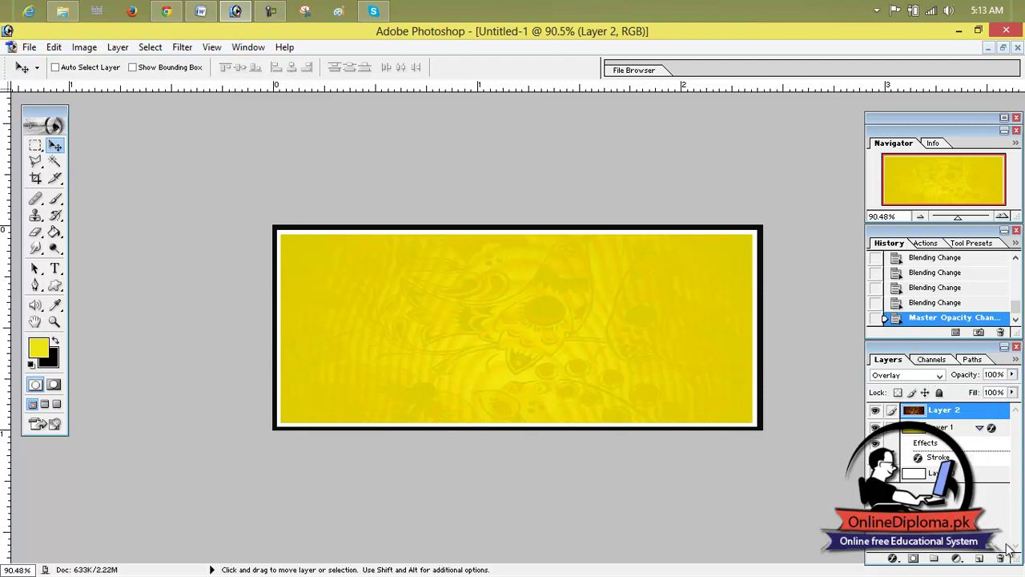
# Step: Set up Bevel and Emboss on Layer 2 with Depth 281% and Size 1 px
pyautogui.rightClick(931, 411)
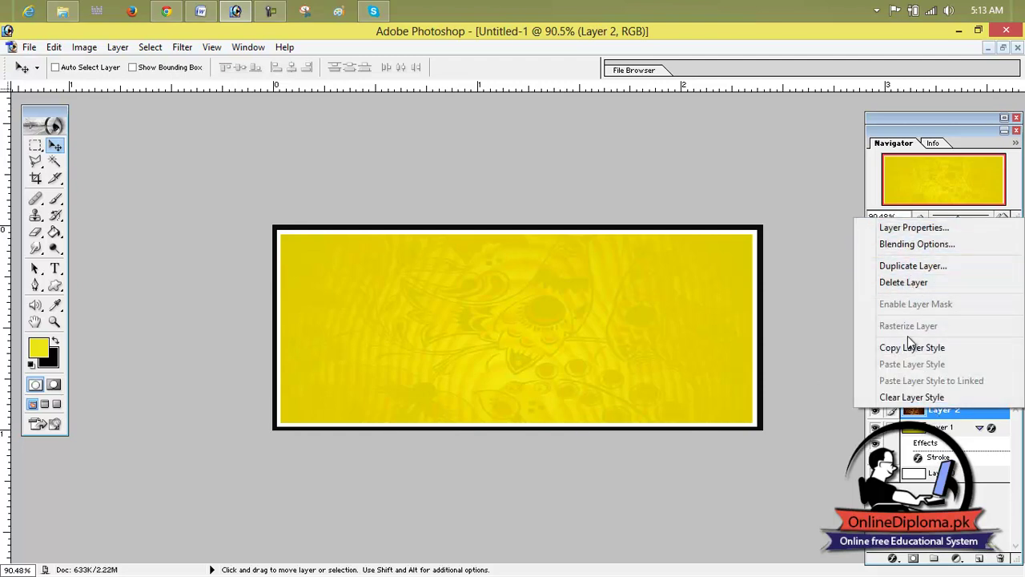
pyautogui.click(917, 244)
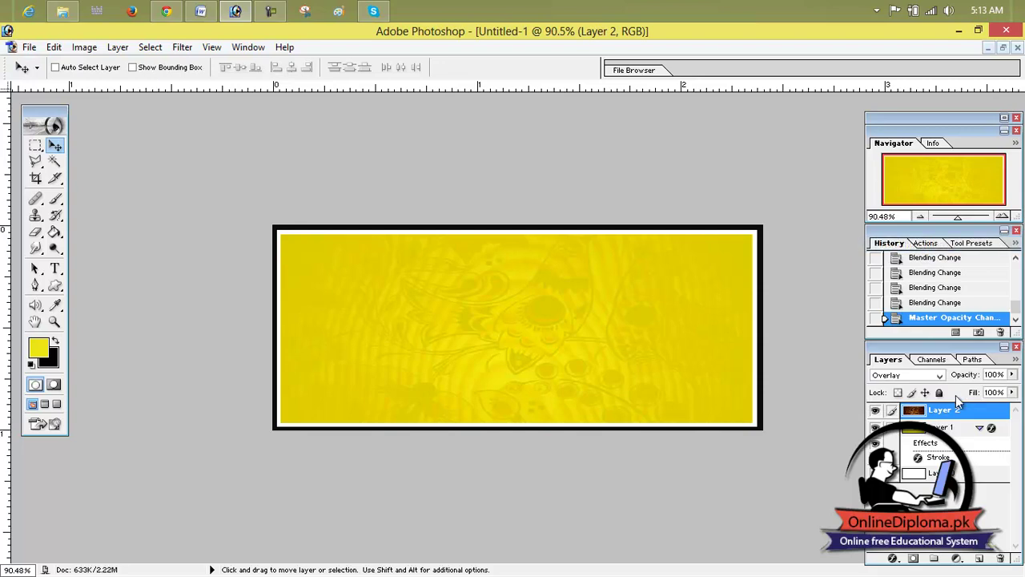
pyautogui.moveTo(576, 279); pyautogui.dragTo(693, 88)
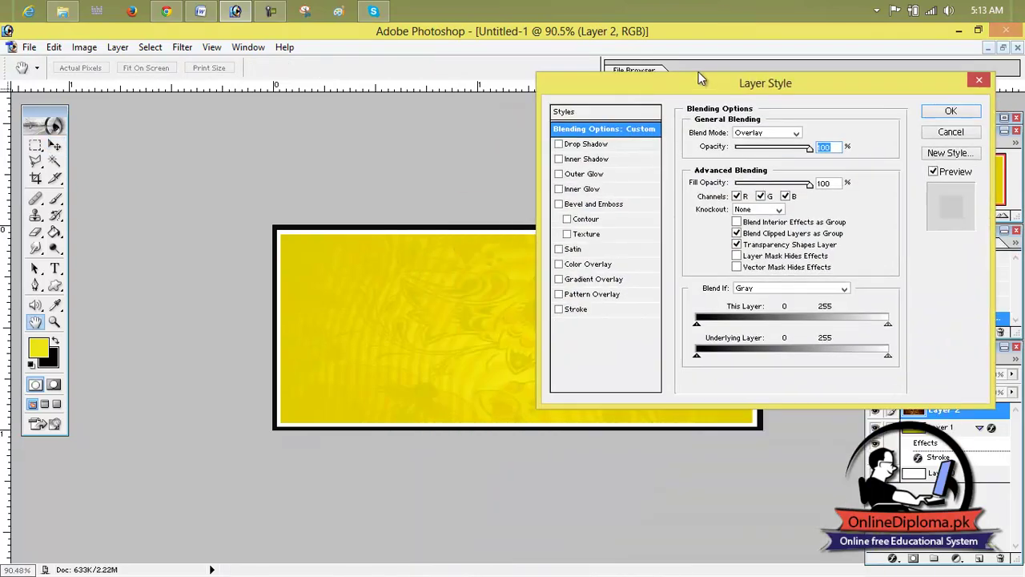
pyautogui.click(574, 205)
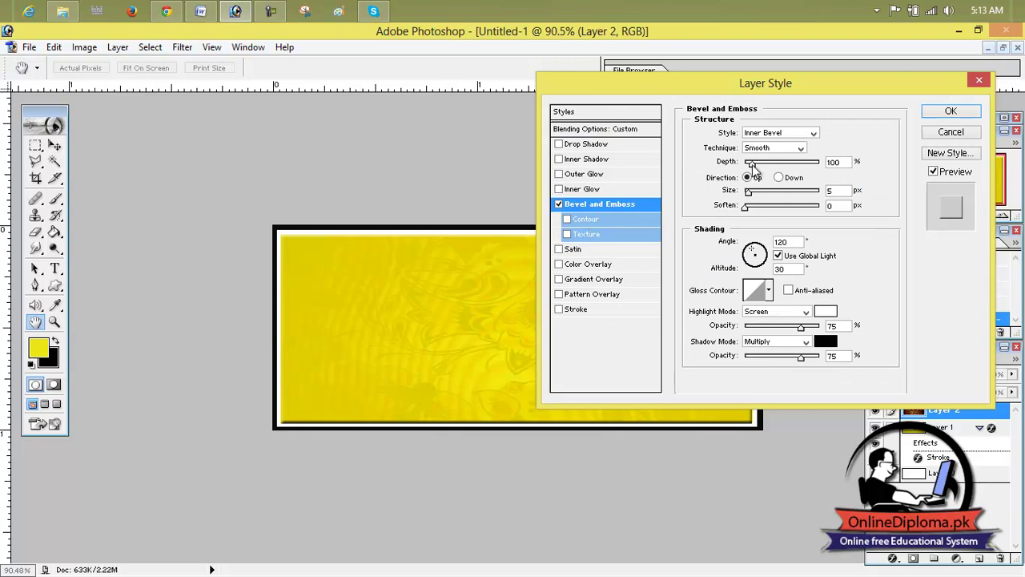
pyautogui.moveTo(751, 164)
pyautogui.mouseDown()
pyautogui.moveTo(766, 163)
pyautogui.moveTo(747, 198)
pyautogui.mouseUp()
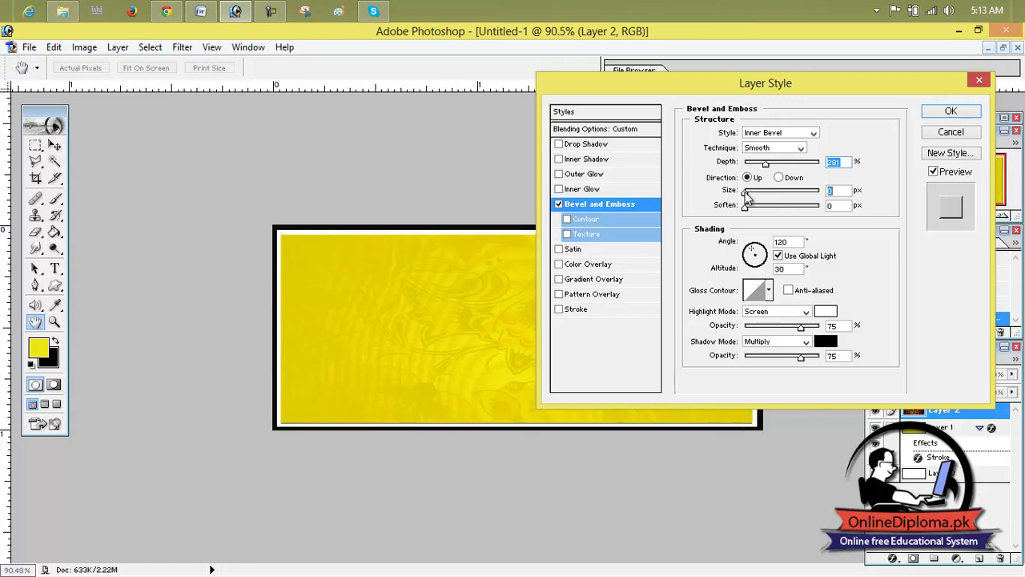
pyautogui.moveTo(748, 198); pyautogui.dragTo(745, 196)
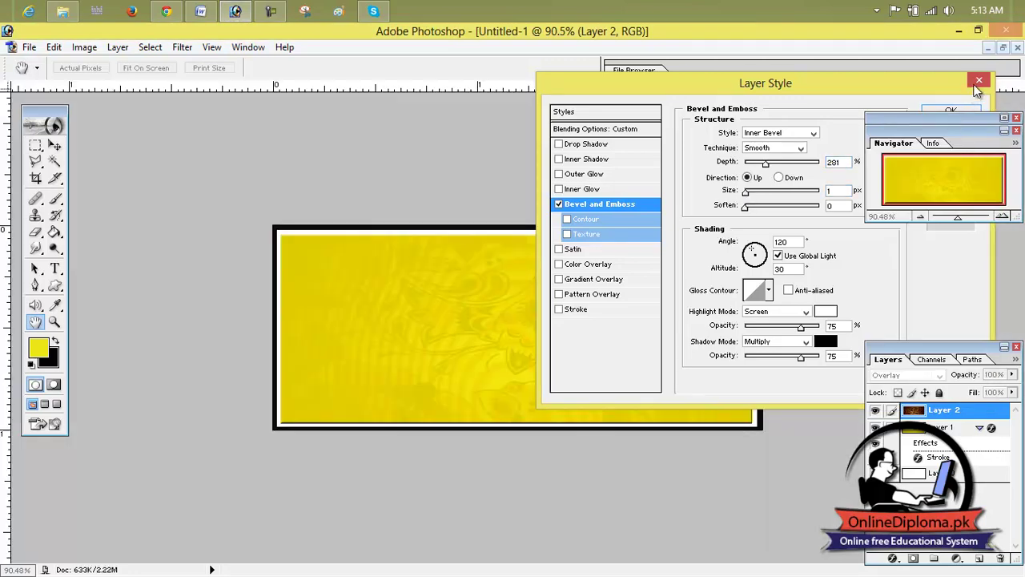
pyautogui.click(946, 110)
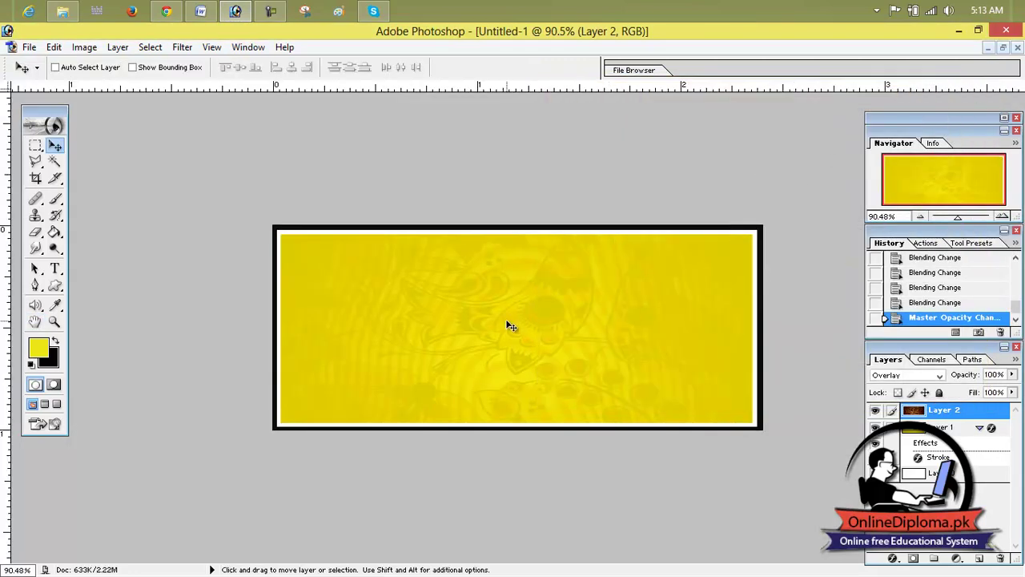
# Step: Draw a long, thin yellow rectangle across the banner with the Rectangle Tool
pyautogui.hotkey('ctrl', '+')
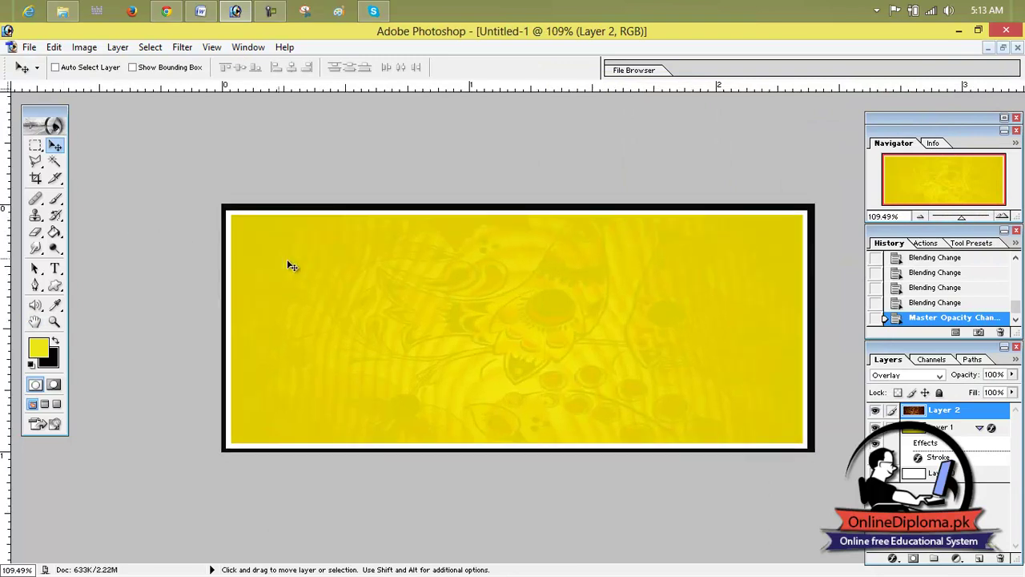
pyautogui.hotkey('ctrl', '0')
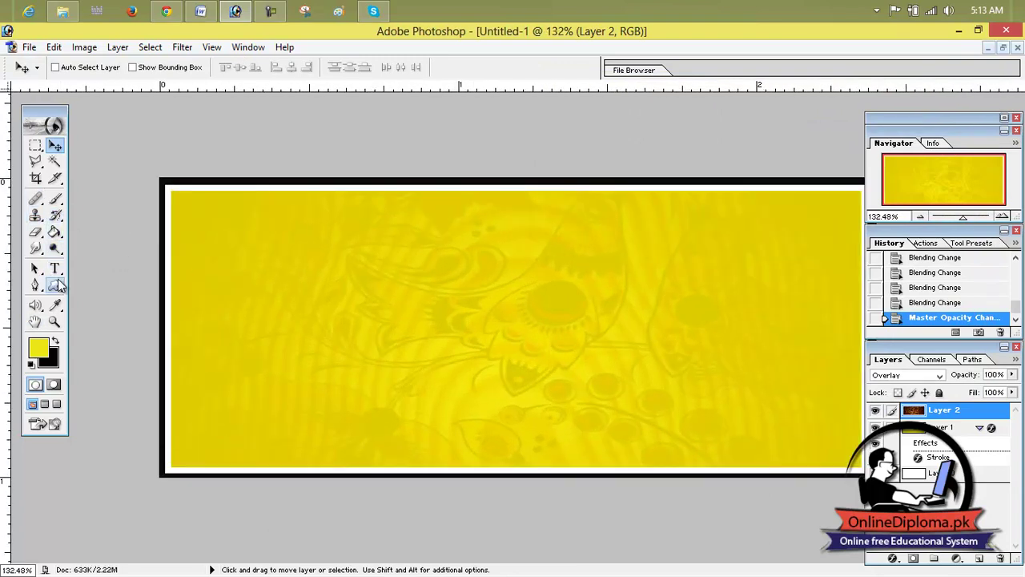
pyautogui.click(54, 285)
pyautogui.click(112, 286)
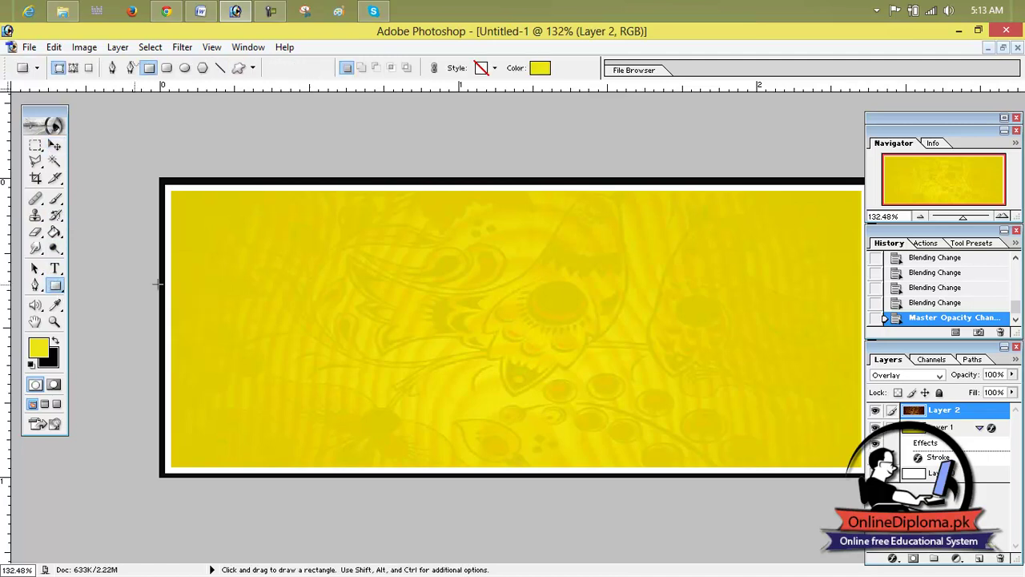
pyautogui.moveTo(234, 276)
pyautogui.mouseDown()
pyautogui.moveTo(604, 323)
pyautogui.moveTo(571, 306)
pyautogui.mouseUp()
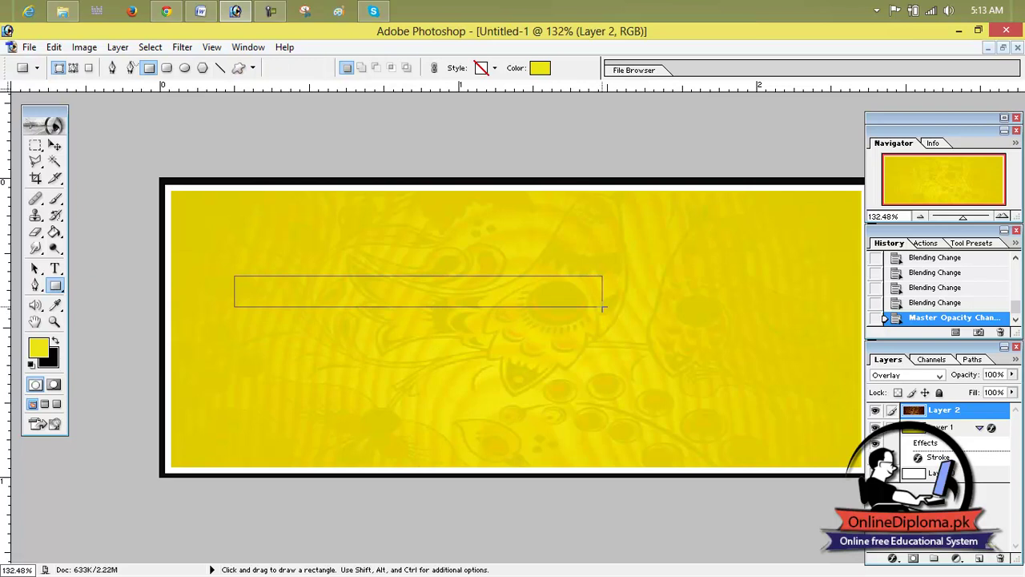
pyautogui.moveTo(571, 306); pyautogui.dragTo(566, 306)
# Step: Move the thin rectangle down to the banner's lower left
pyautogui.click(54, 145)
pyautogui.moveTo(310, 294); pyautogui.dragTo(252, 388)
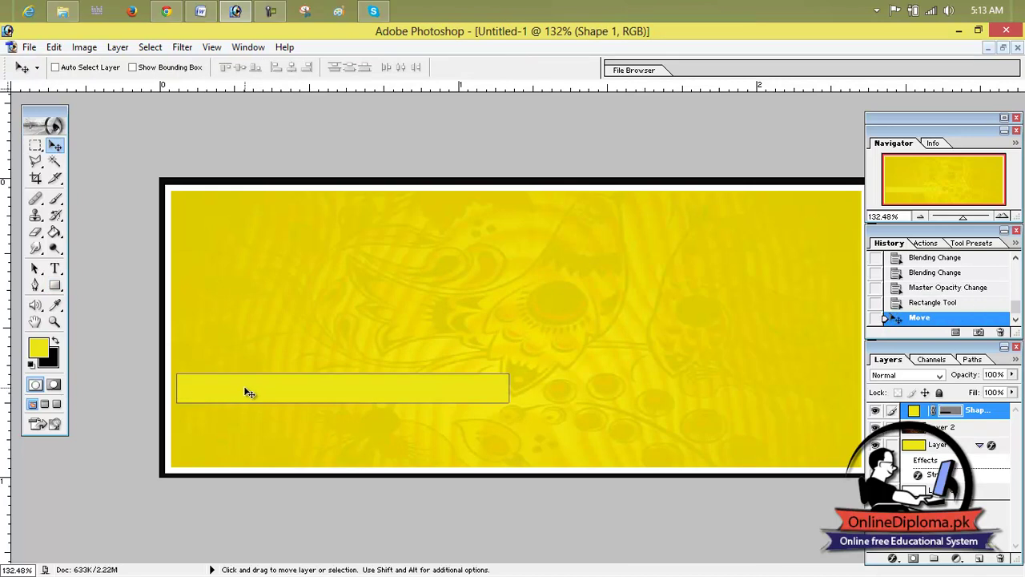
pyautogui.click(38, 347)
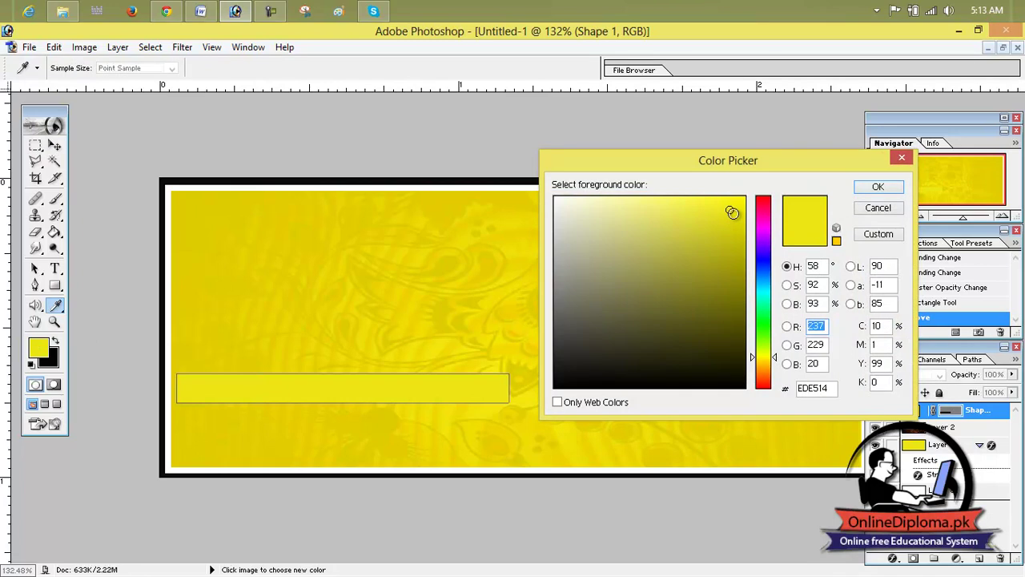
# Step: Pick a pure red foreground colour and fill the Shape 1 rectangle with it
pyautogui.click(764, 207)
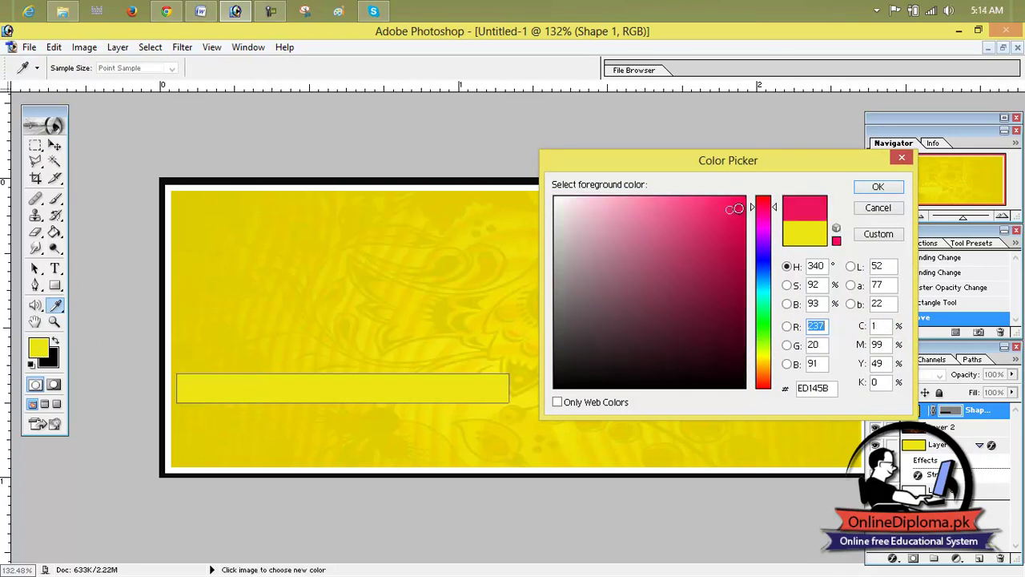
pyautogui.click(764, 197)
pyautogui.moveTo(734, 209); pyautogui.dragTo(721, 212)
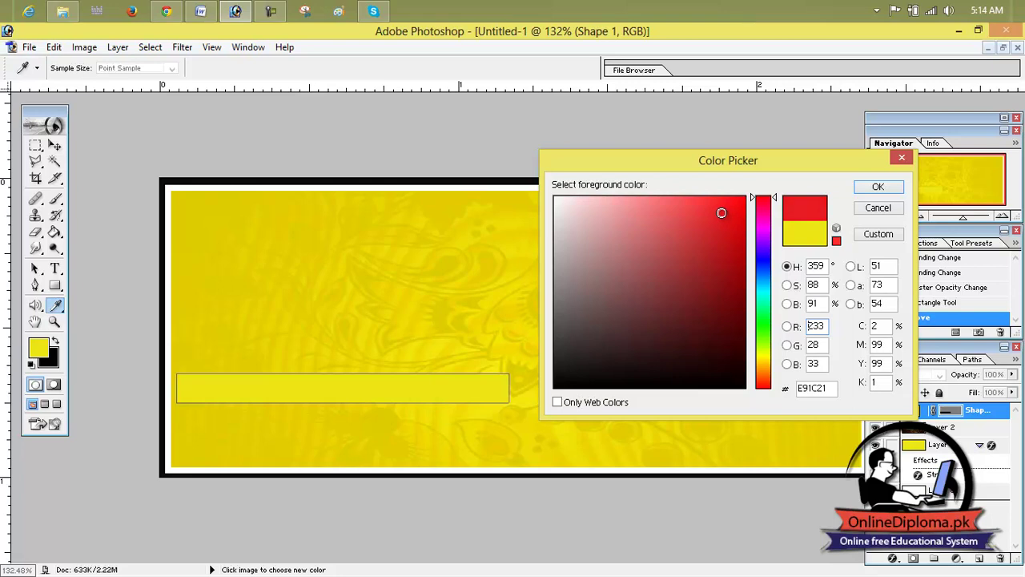
pyautogui.click(725, 214)
pyautogui.moveTo(724, 214); pyautogui.dragTo(742, 199)
pyautogui.click(875, 188)
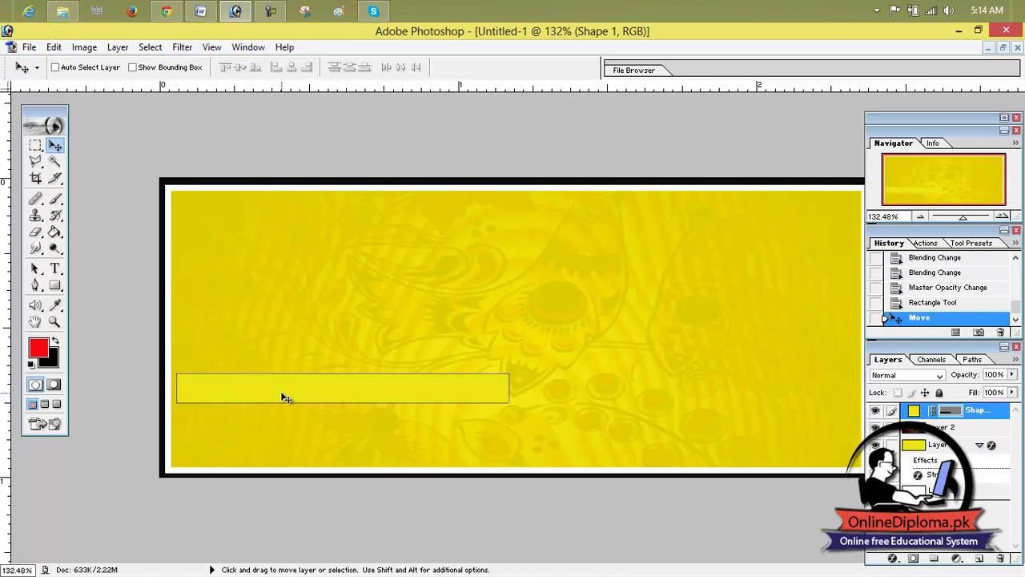
pyautogui.hotkey('alt', 'BackSpace')
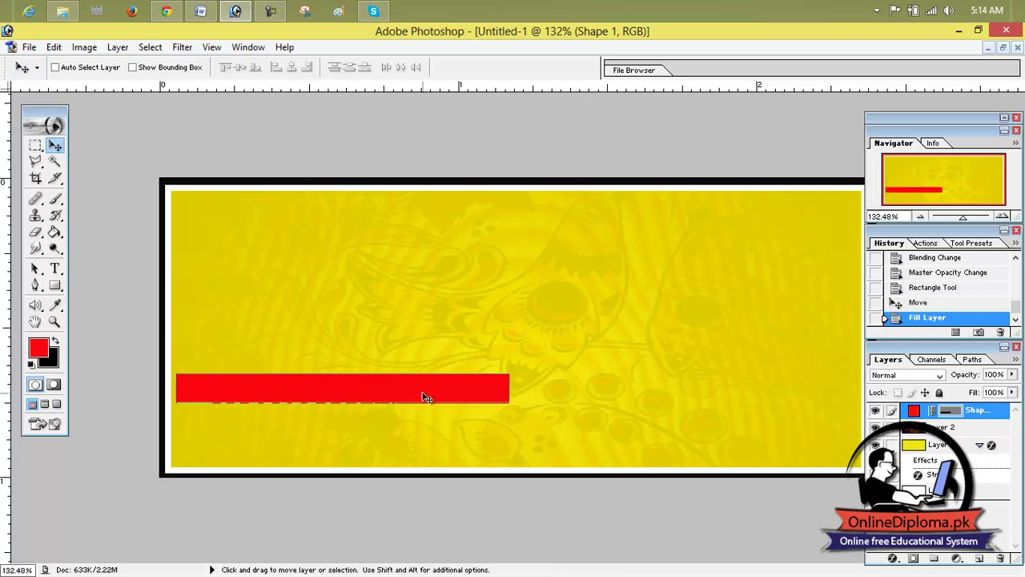
pyautogui.rightClick(428, 393)
pyautogui.click(394, 392)
# Step: Zoom in, then free-transform the red bar up and slightly right toward the banner's upper left
pyautogui.moveTo(962, 217); pyautogui.dragTo(967, 217)
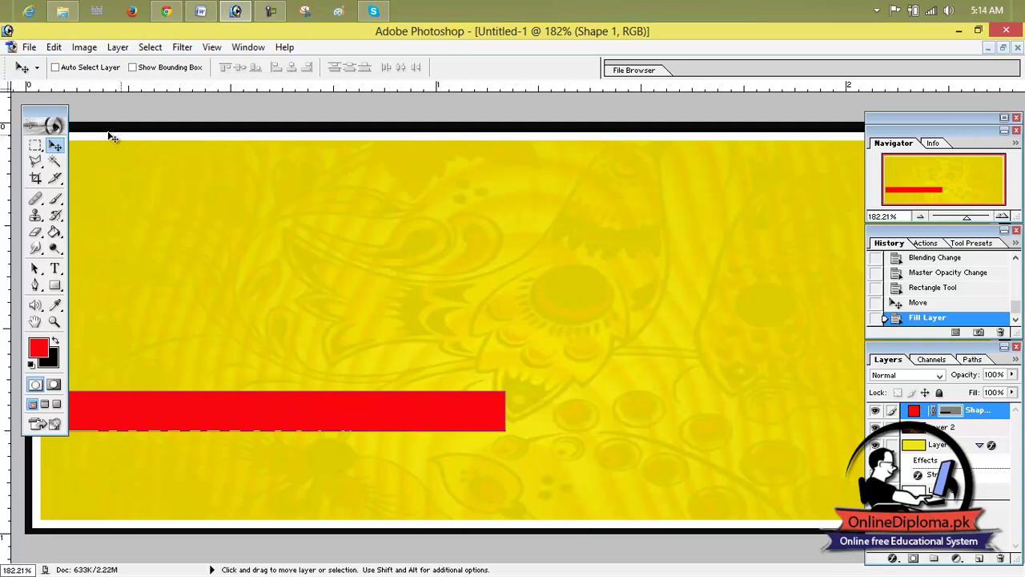
pyautogui.moveTo(46, 113); pyautogui.dragTo(202, 119)
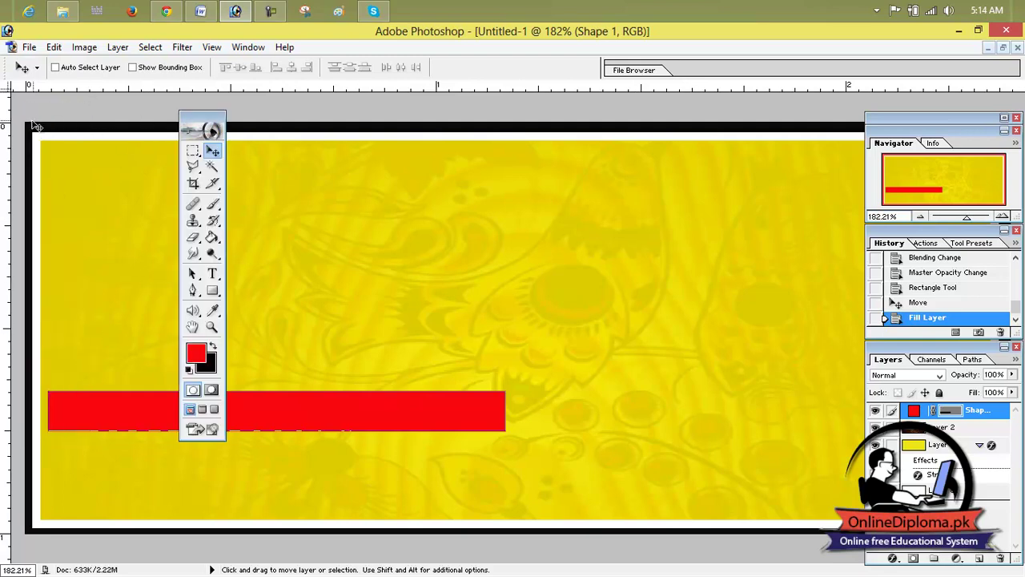
pyautogui.click(54, 47)
pyautogui.click(54, 47)
pyautogui.hotkey('ctrl', 't')
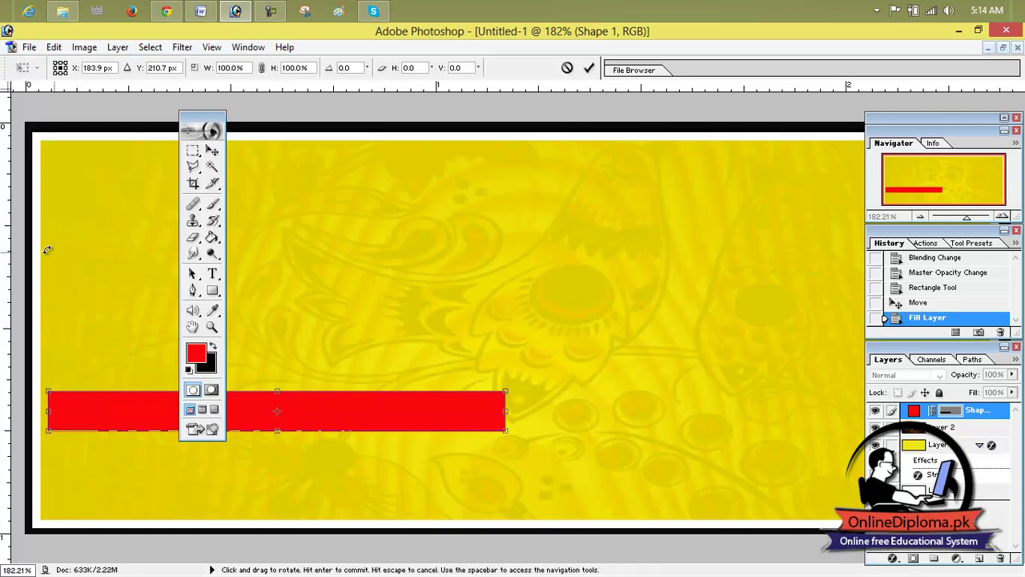
pyautogui.moveTo(340, 406); pyautogui.dragTo(333, 249)
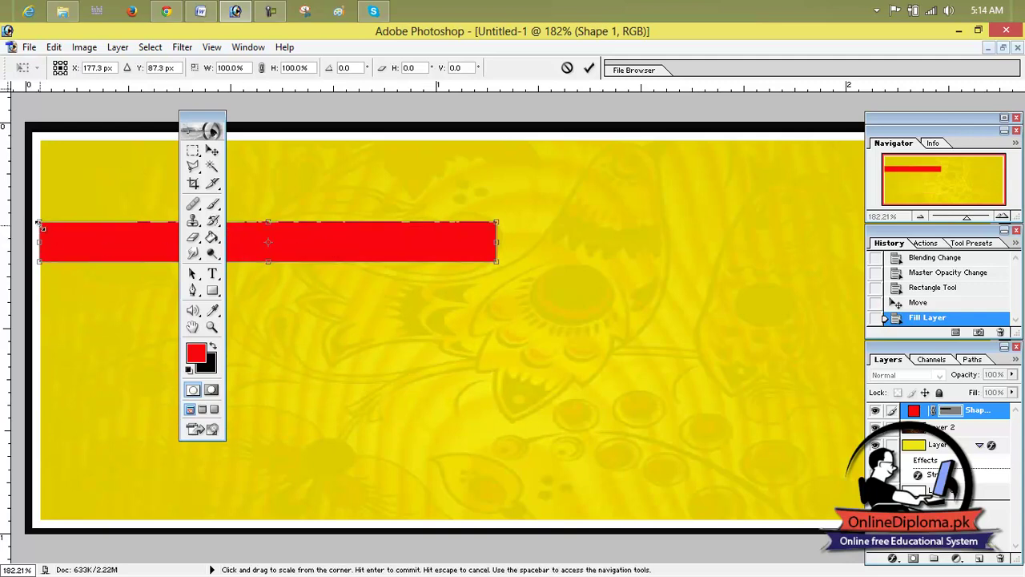
pyautogui.moveTo(104, 241); pyautogui.dragTo(130, 242)
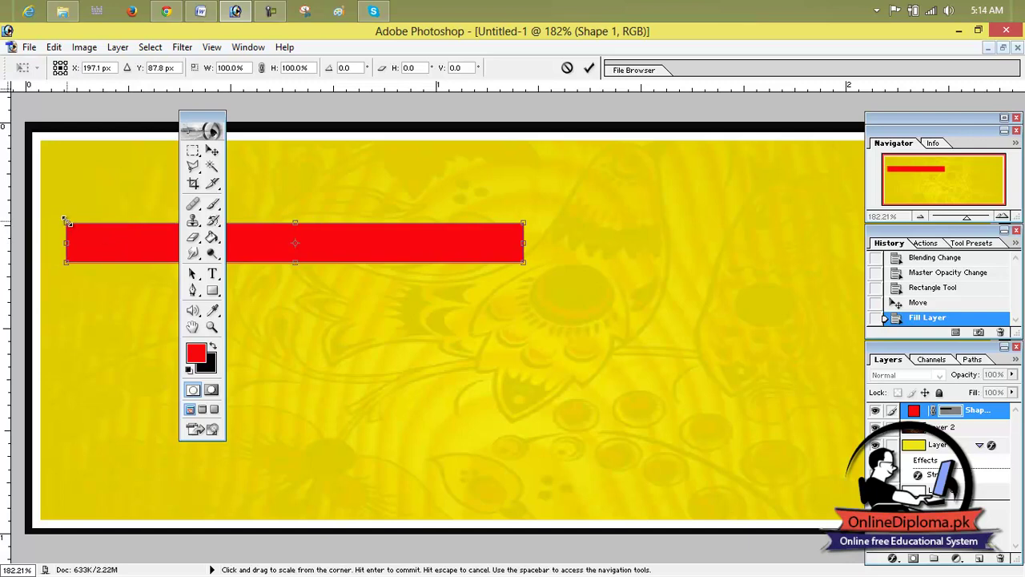
# Step: Switch Free Transform to Distort and pull the bar's top-left corner outward and down
pyautogui.rightClick(138, 231)
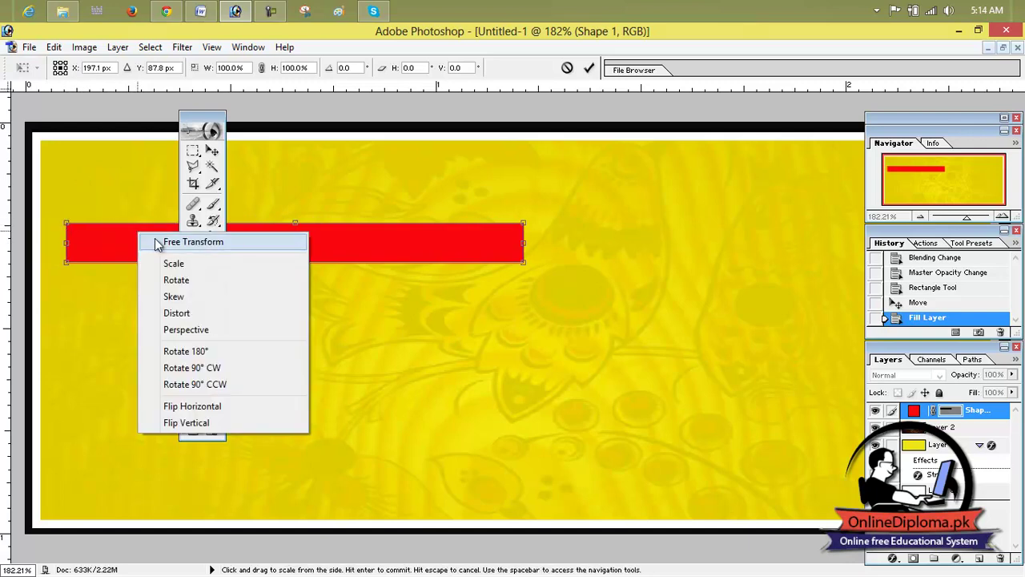
pyautogui.click(201, 312)
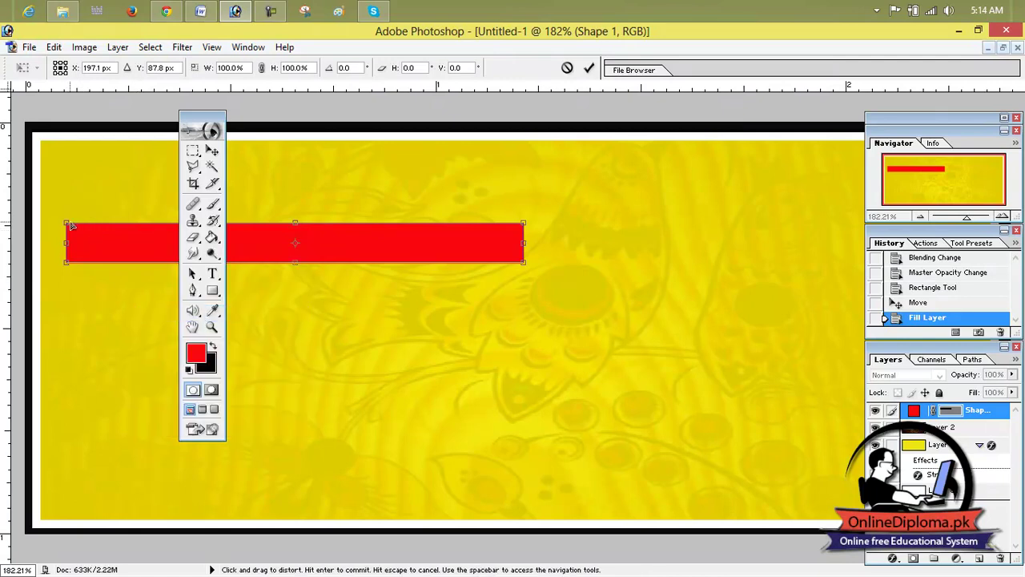
pyautogui.moveTo(68, 225); pyautogui.dragTo(45, 231)
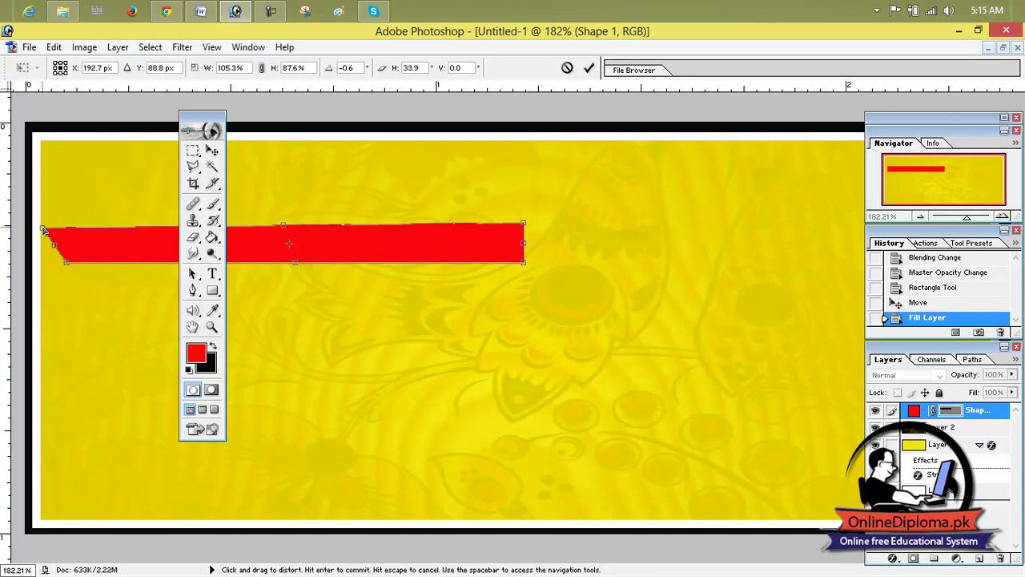
pyautogui.moveTo(44, 230); pyautogui.dragTo(43, 228)
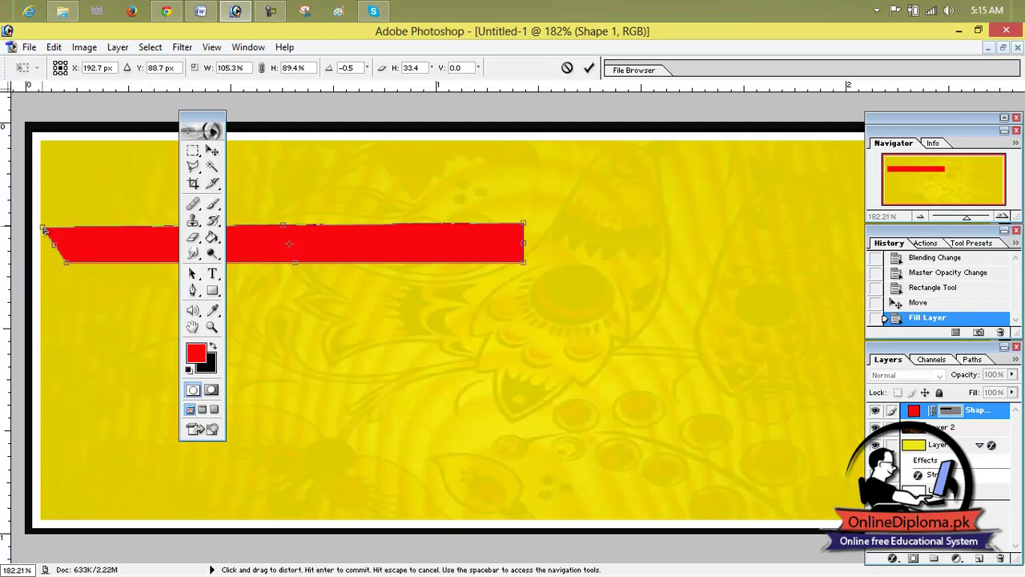
pyautogui.moveTo(118, 255)
pyautogui.mouseDown()
pyautogui.moveTo(115, 290)
pyautogui.moveTo(131, 339)
pyautogui.moveTo(129, 328)
pyautogui.mouseUp()
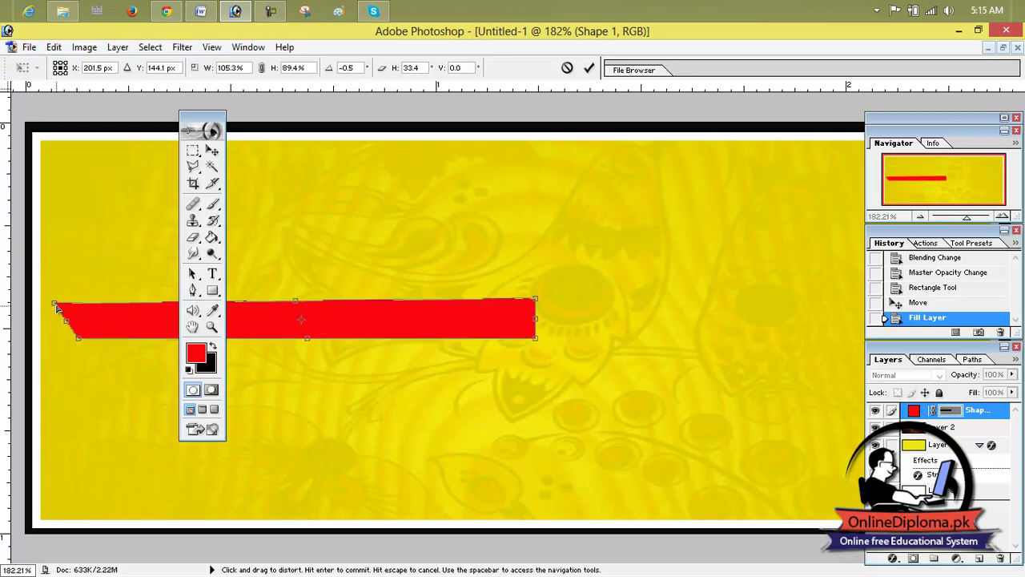
pyautogui.moveTo(56, 306); pyautogui.dragTo(47, 329)
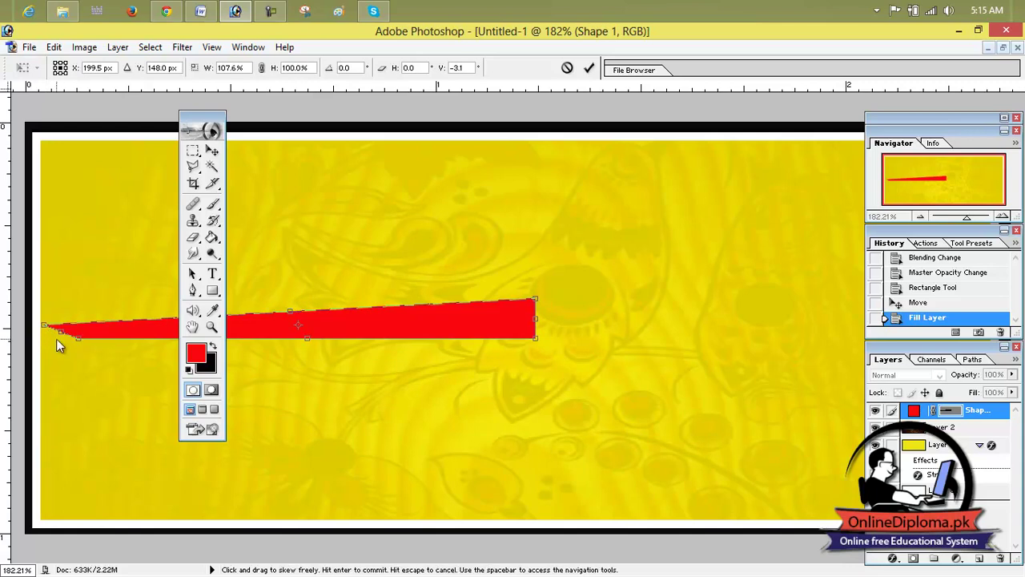
# Step: Drag the left corners further left and stretch the far corner upward into a large triangle
pyautogui.moveTo(78, 340); pyautogui.dragTo(37, 369)
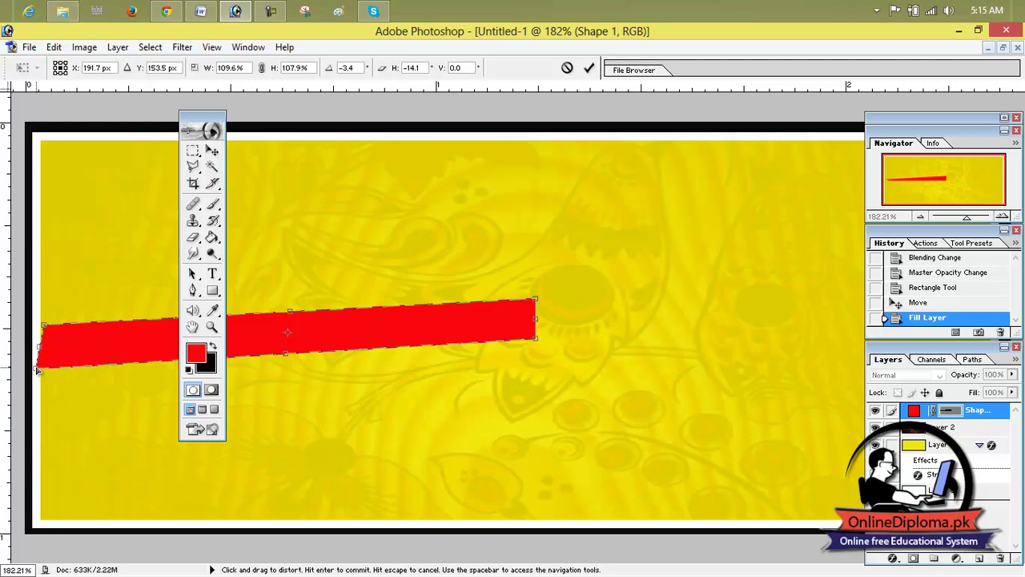
pyautogui.moveTo(37, 369); pyautogui.dragTo(36, 370)
pyautogui.moveTo(35, 370); pyautogui.dragTo(40, 367)
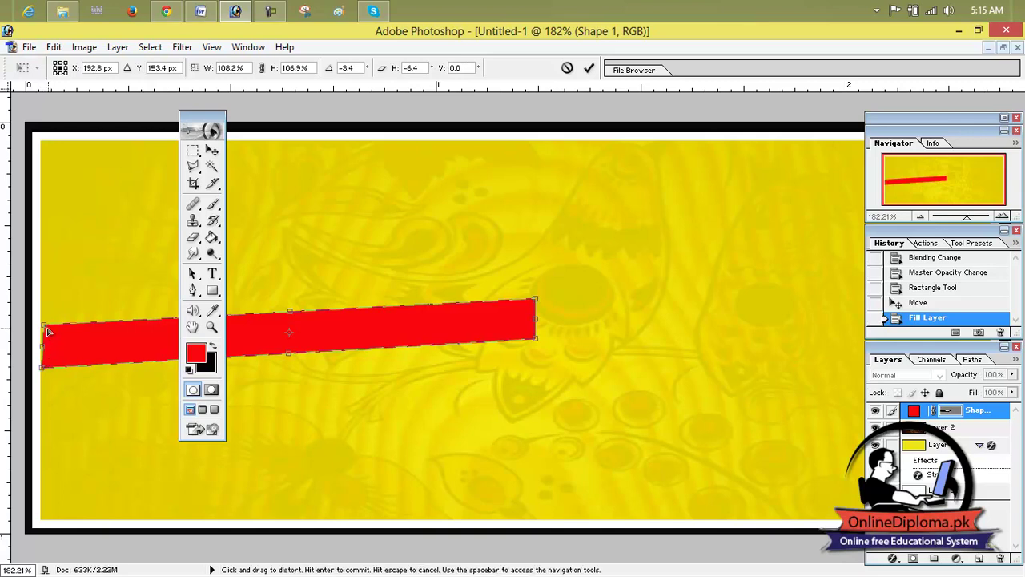
pyautogui.moveTo(46, 328); pyautogui.dragTo(37, 329)
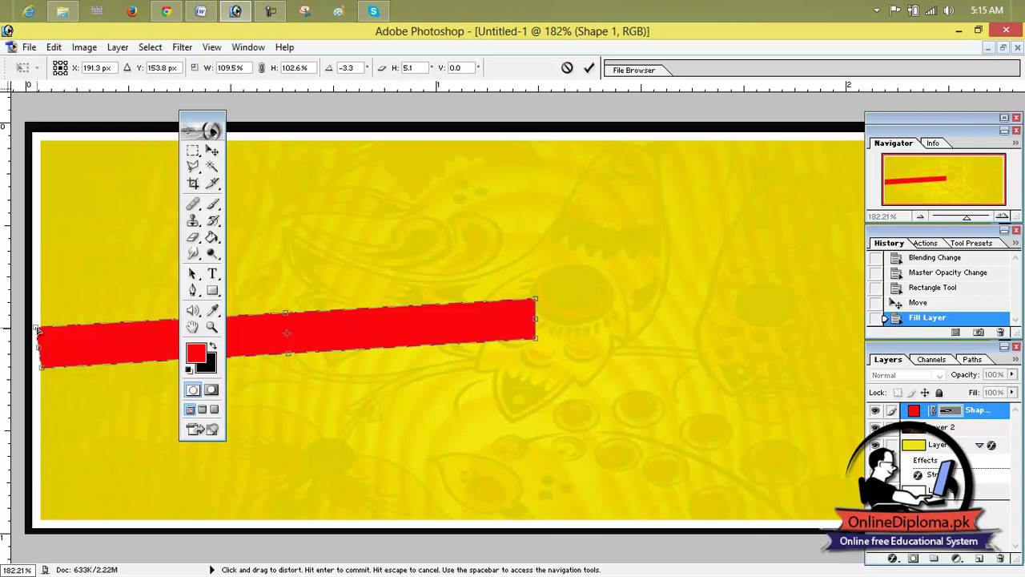
pyautogui.moveTo(37, 330); pyautogui.dragTo(12, 329)
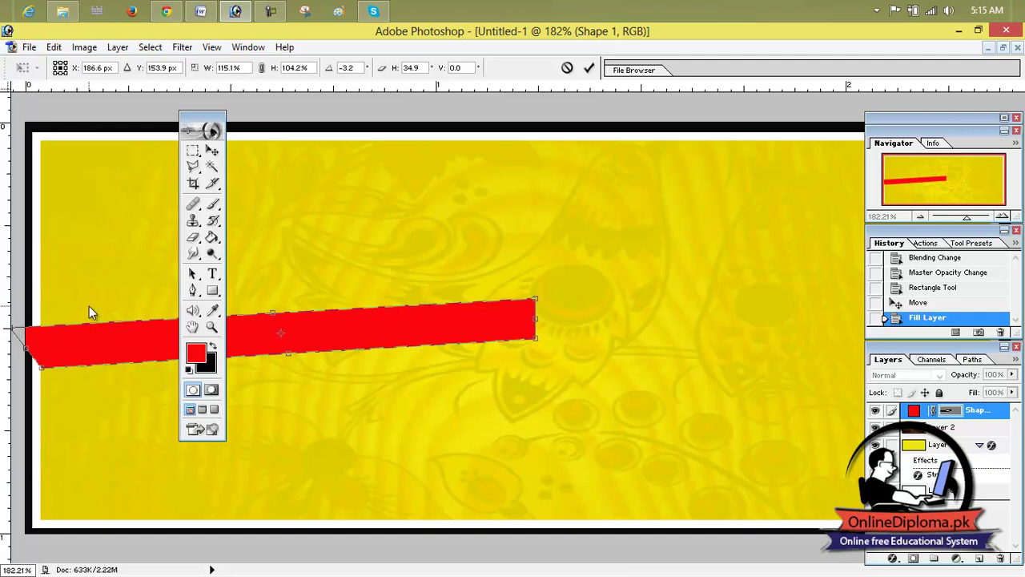
pyautogui.moveTo(13, 328); pyautogui.dragTo(29, 329)
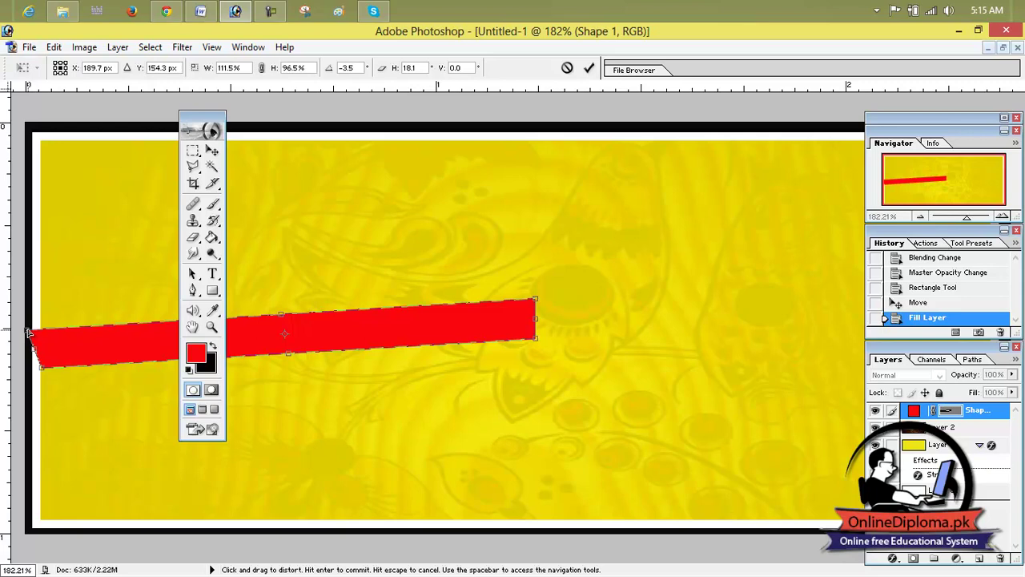
pyautogui.moveTo(535, 300)
pyautogui.mouseDown()
pyautogui.moveTo(236, 45)
pyautogui.moveTo(234, 137)
pyautogui.mouseUp()
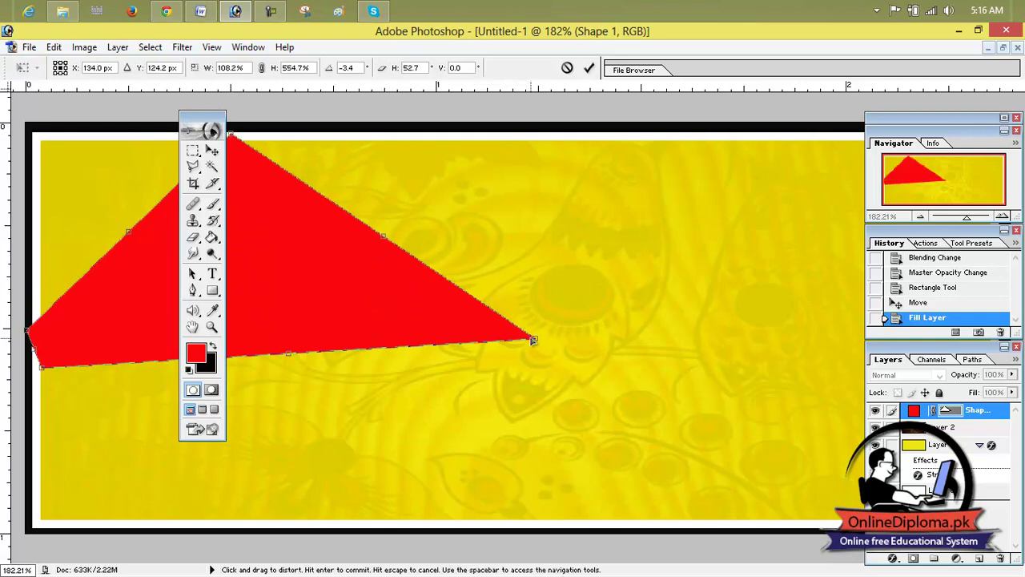
# Step: Distort the triangle's corners into a narrow diagonal band and move the Toolbox to the left edge
pyautogui.moveTo(535, 341)
pyautogui.mouseDown()
pyautogui.moveTo(258, 96)
pyautogui.moveTo(270, 138)
pyautogui.mouseUp()
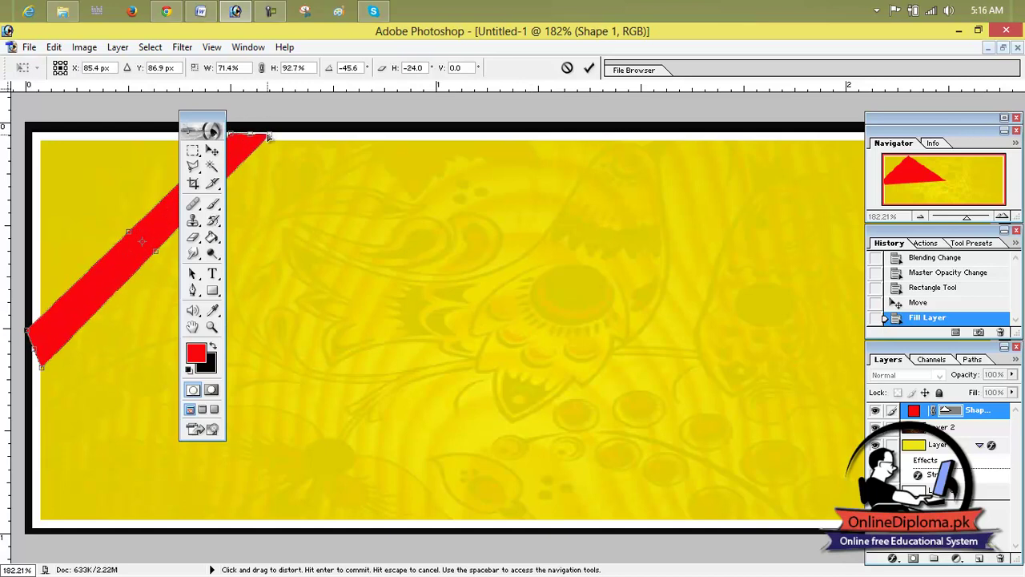
pyautogui.moveTo(269, 138); pyautogui.dragTo(285, 126)
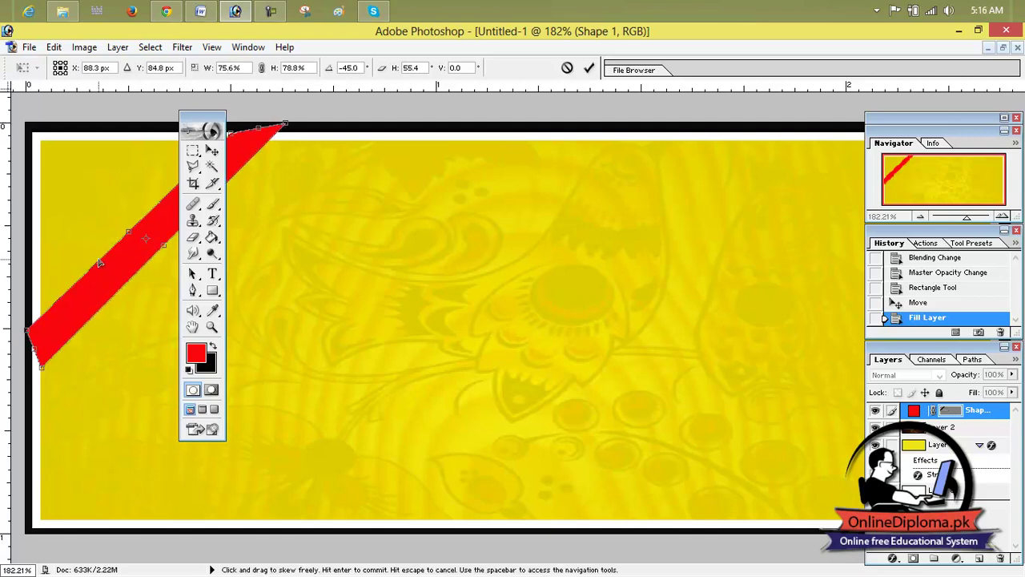
pyautogui.moveTo(28, 330); pyautogui.dragTo(43, 329)
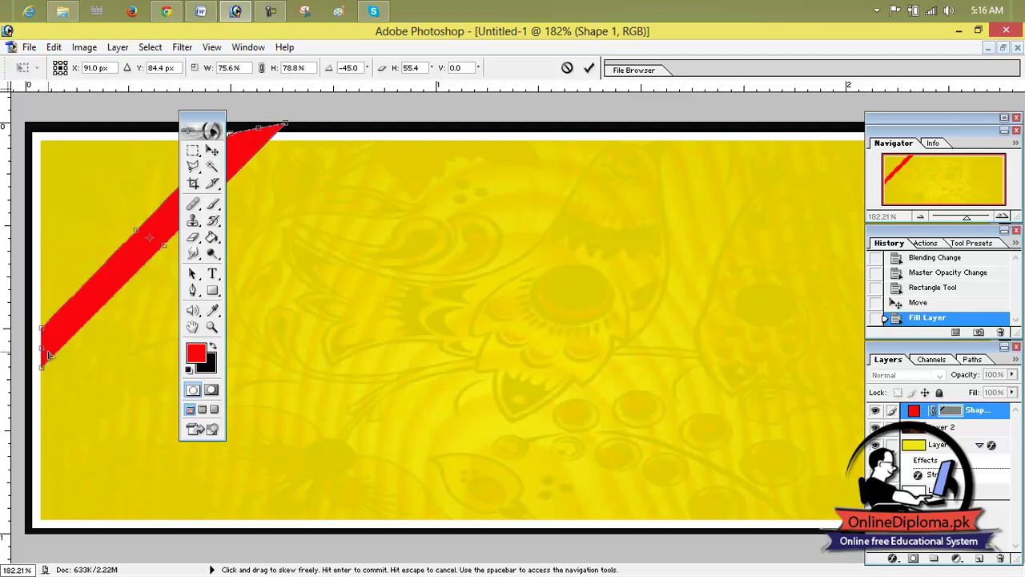
pyautogui.moveTo(44, 371); pyautogui.dragTo(34, 382)
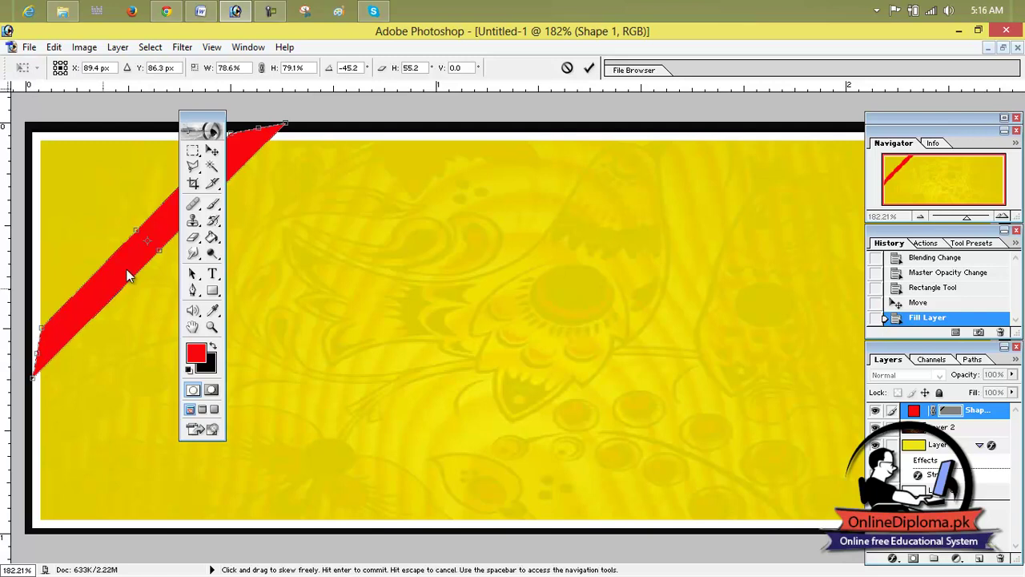
pyautogui.moveTo(215, 121); pyautogui.dragTo(20, 140)
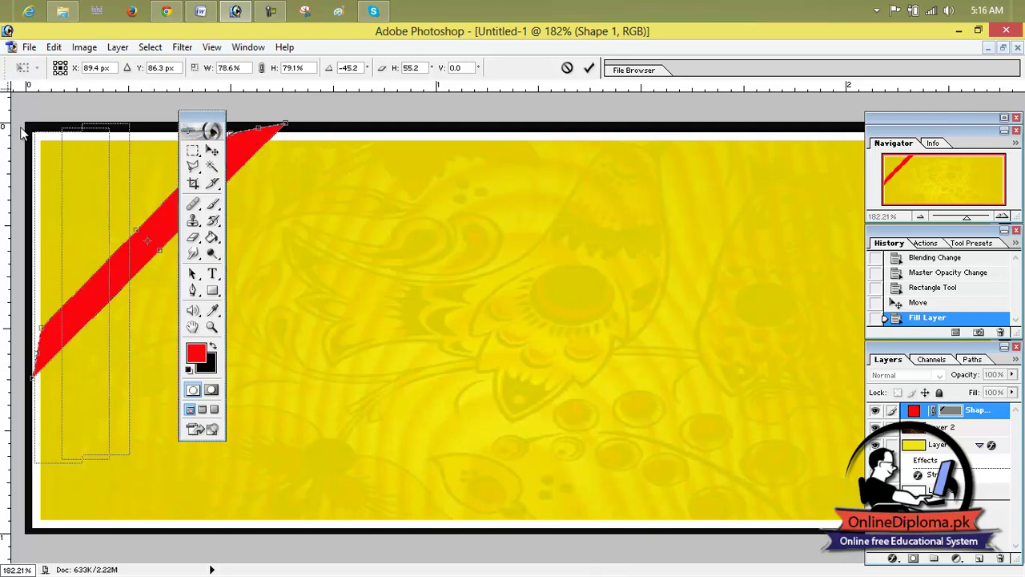
pyautogui.moveTo(22, 132); pyautogui.dragTo(34, 120)
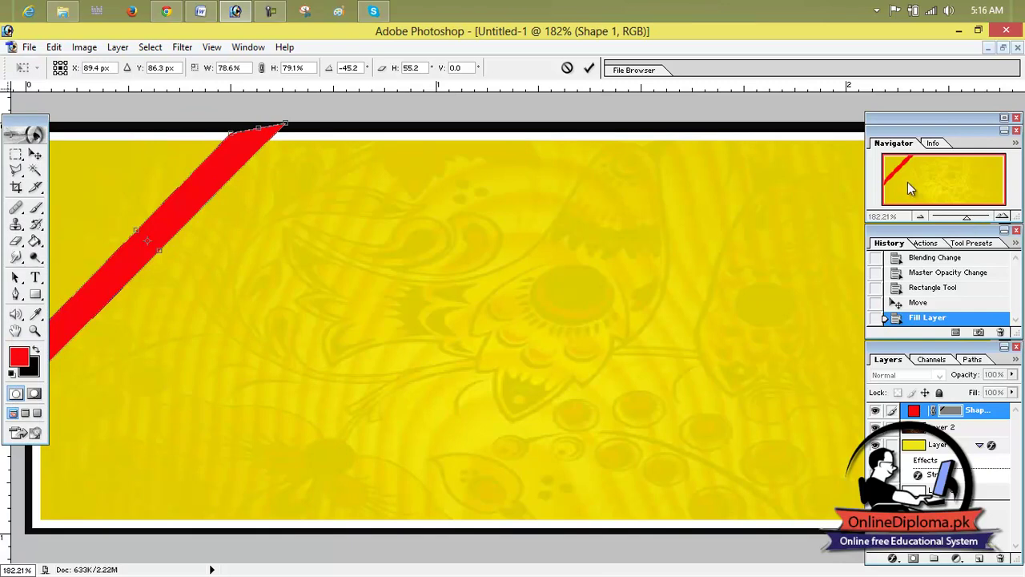
# Step: Commit the ribbon's distortion, zoom in to inspect its stepped edges, then zoom back out
pyautogui.click(589, 67)
pyautogui.moveTo(969, 219); pyautogui.dragTo(967, 218)
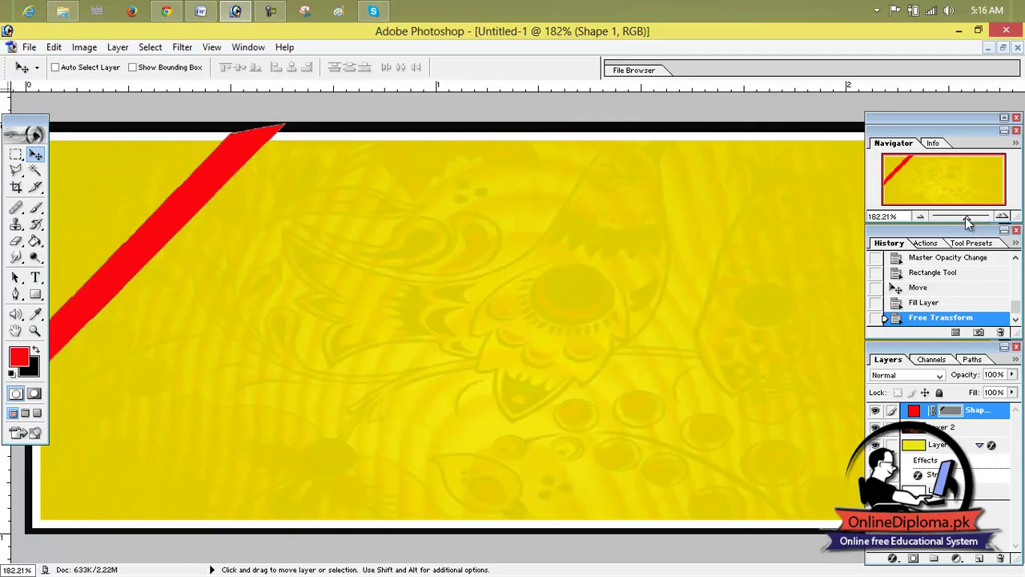
pyautogui.moveTo(969, 221); pyautogui.dragTo(969, 219)
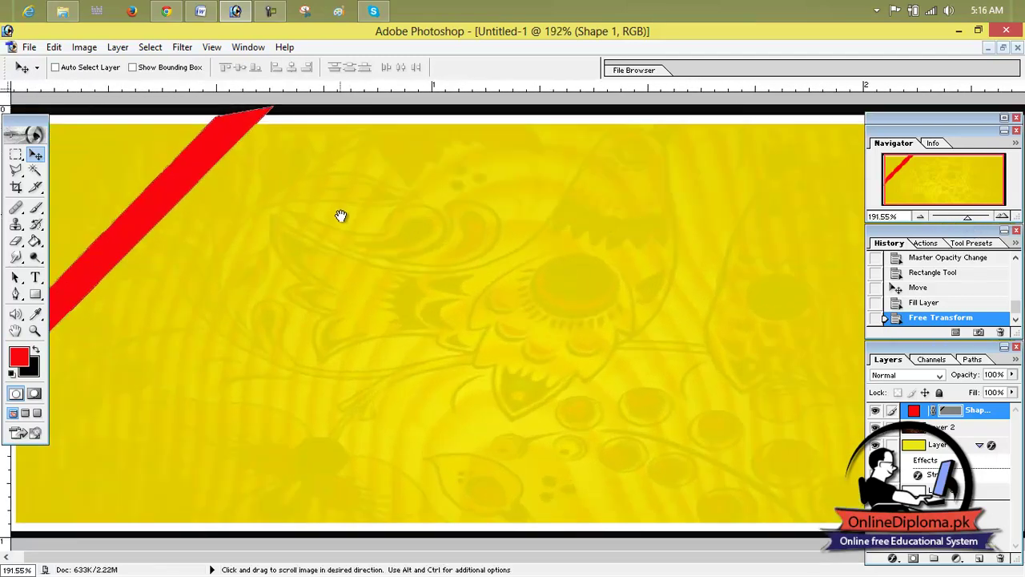
pyautogui.moveTo(341, 216); pyautogui.dragTo(352, 217)
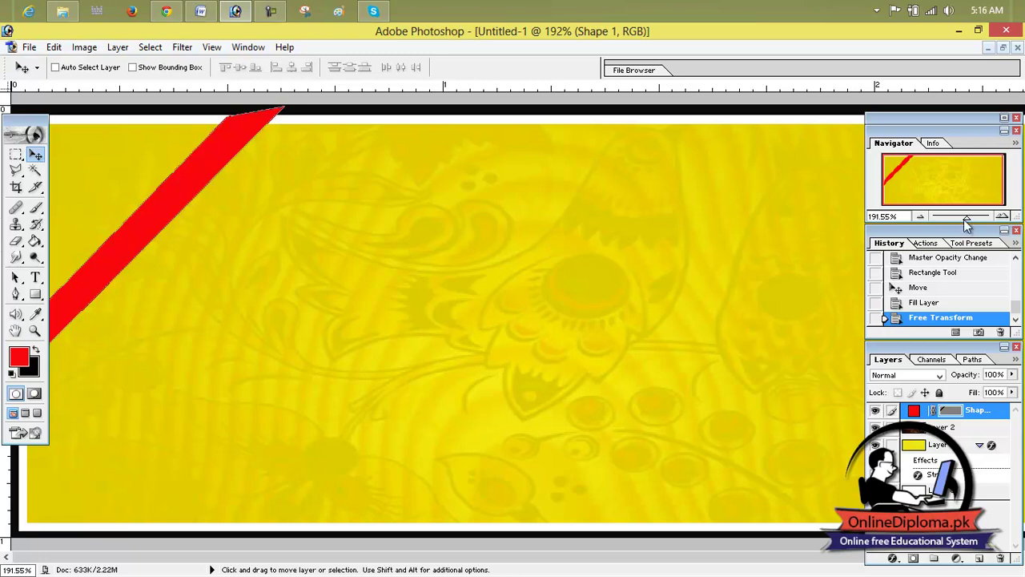
pyautogui.moveTo(967, 225); pyautogui.dragTo(986, 218)
pyautogui.moveTo(424, 222)
pyautogui.mouseDown()
pyautogui.moveTo(128, 185)
pyautogui.moveTo(540, 419)
pyautogui.moveTo(258, 316)
pyautogui.moveTo(475, 460)
pyautogui.mouseUp()
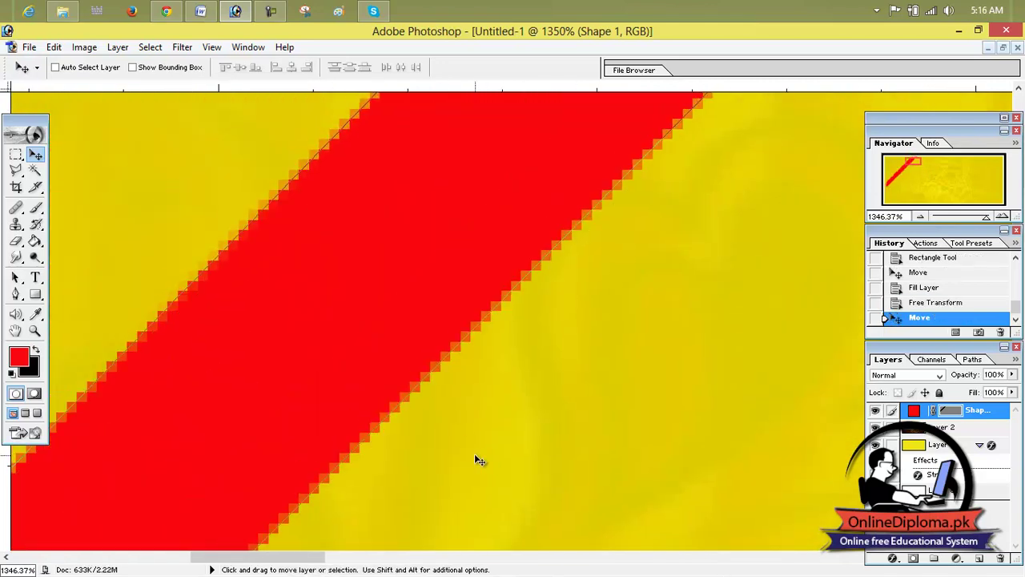
pyautogui.moveTo(986, 217); pyautogui.dragTo(967, 226)
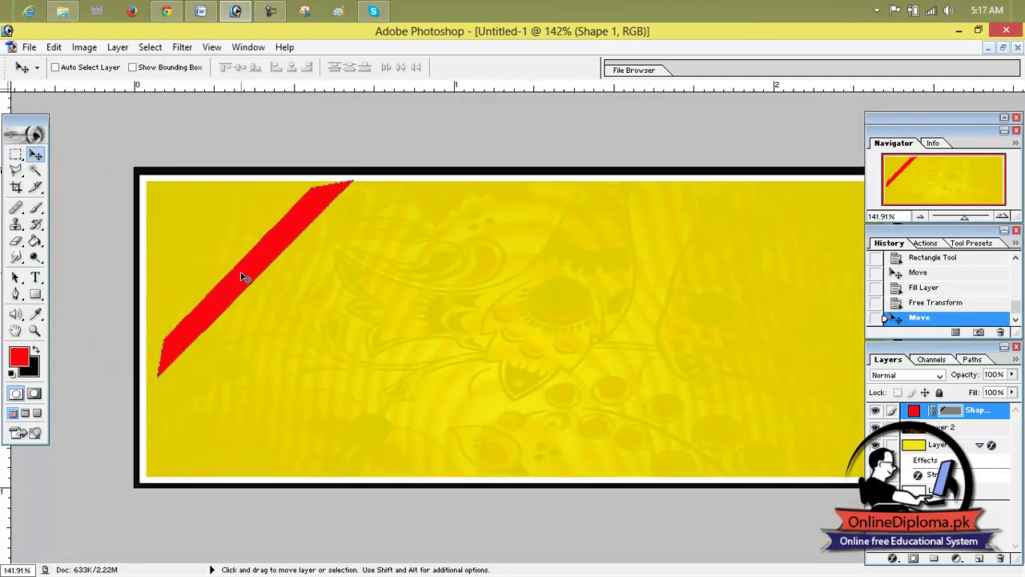
pyautogui.hotkey('ctrl', 't')
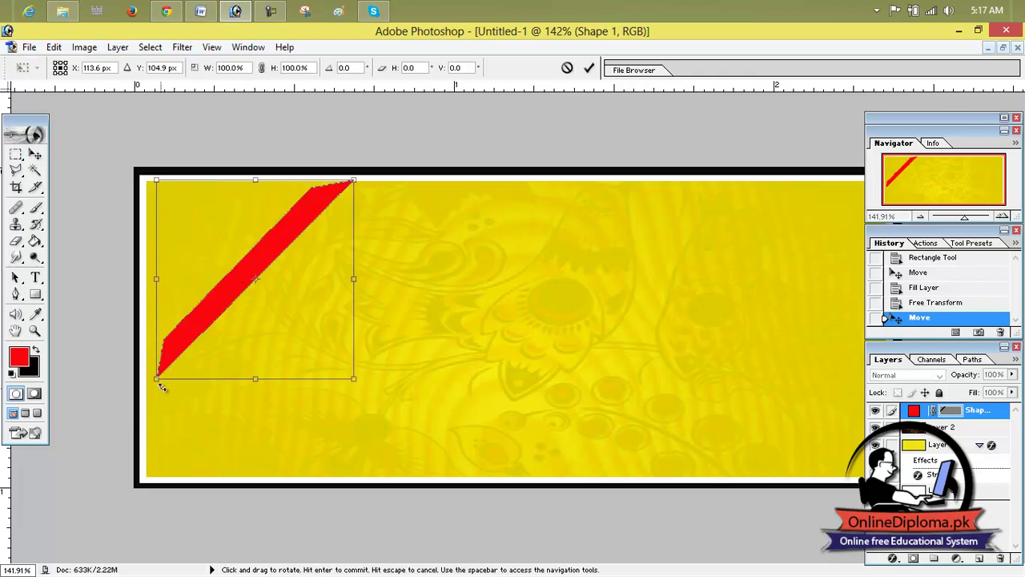
# Step: Drag the ribbon's bottom-left handle toward the left edge and confirm Apply
pyautogui.moveTo(157, 380); pyautogui.dragTo(143, 386)
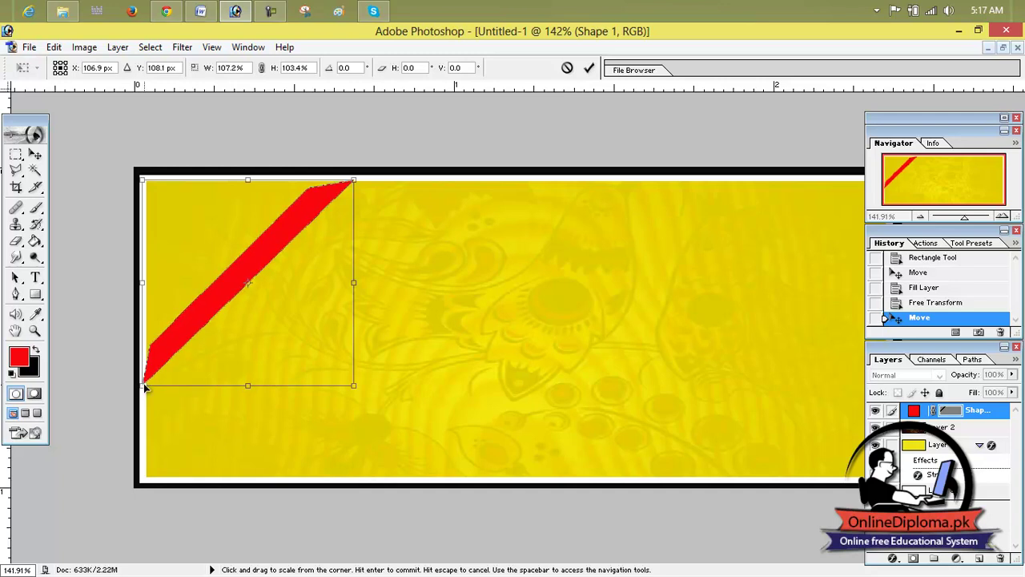
pyautogui.click(34, 154)
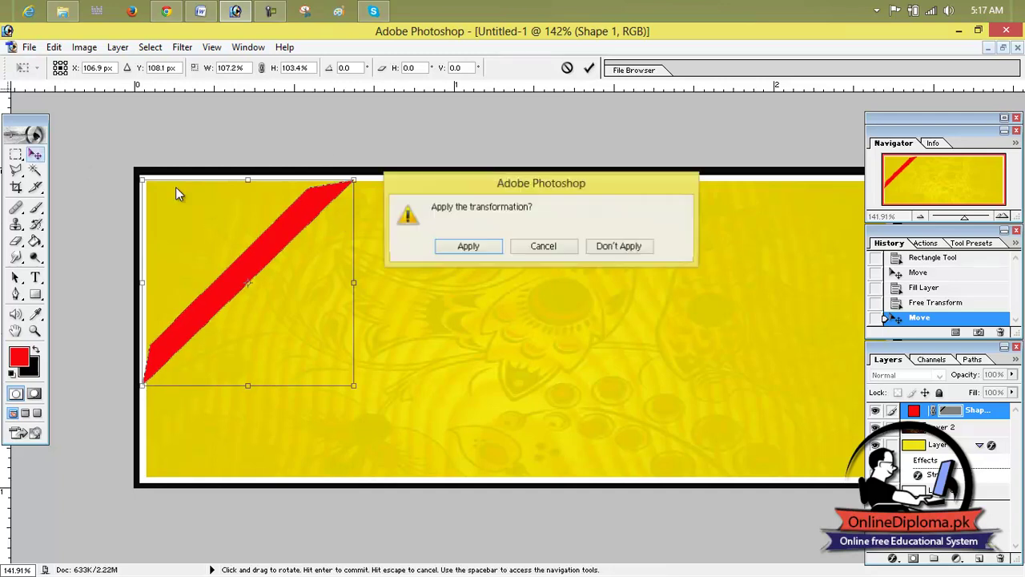
pyautogui.click(486, 248)
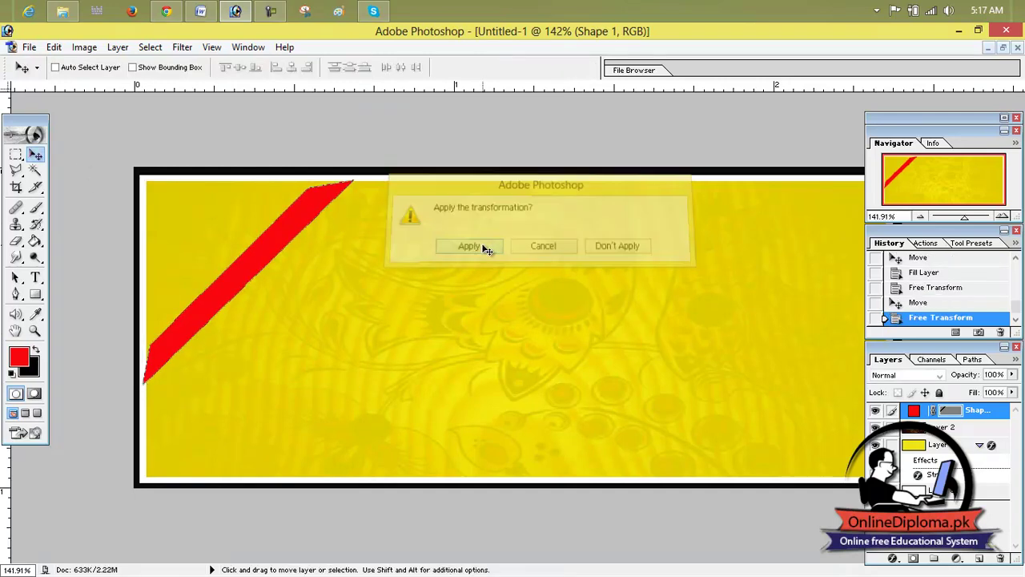
pyautogui.rightClick(240, 285)
pyautogui.click(293, 242)
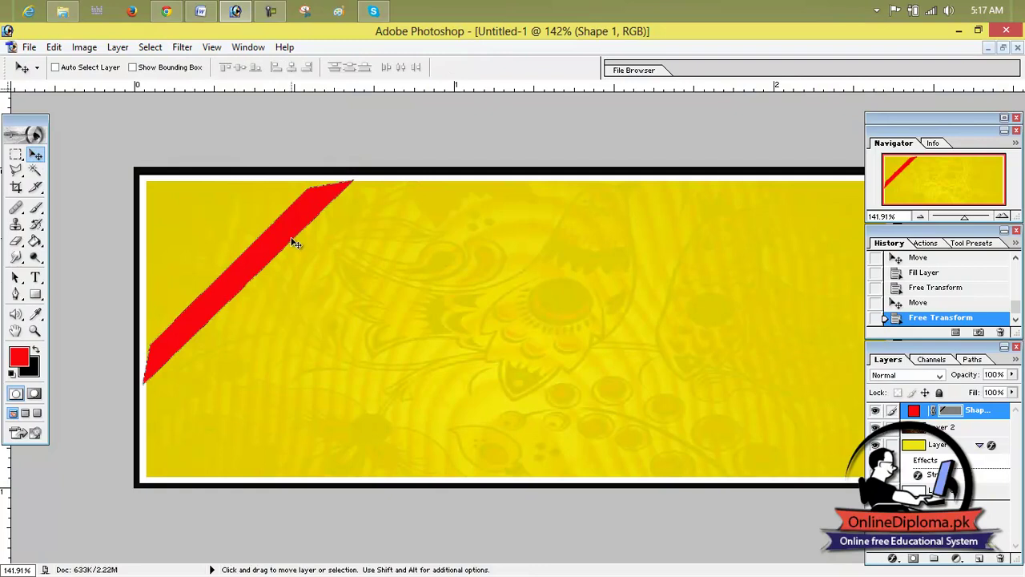
pyautogui.hotkey('ctrl', 't')
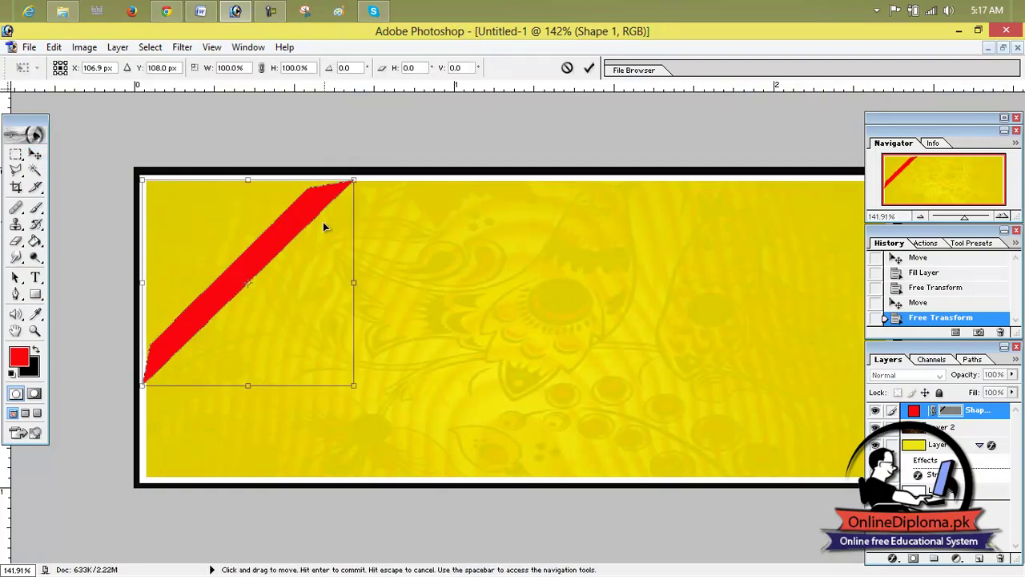
# Step: Toggle the rulers off and back on, then dismiss the Edit menu without changes
pyautogui.click(212, 49)
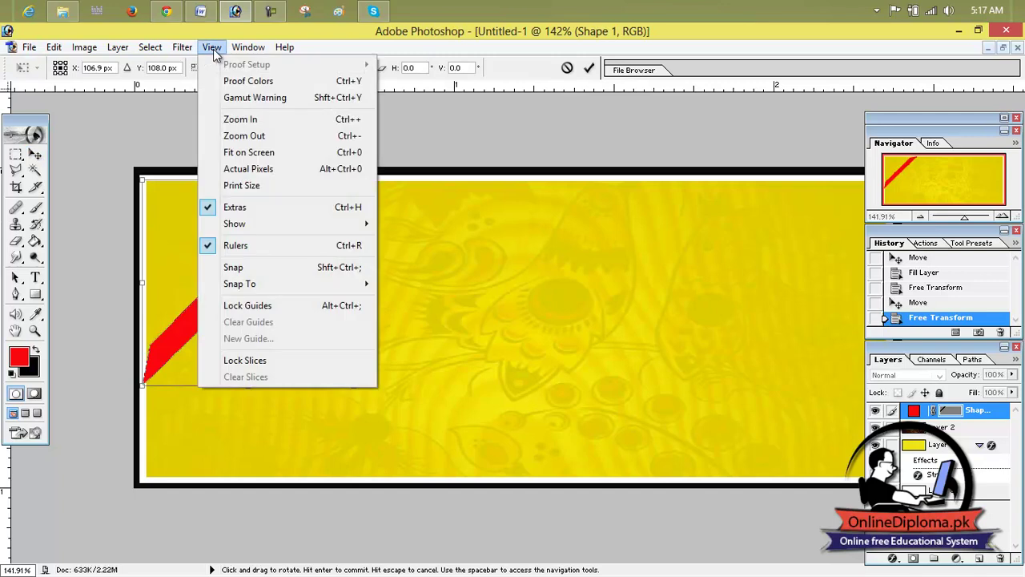
pyautogui.click(267, 246)
pyautogui.click(212, 47)
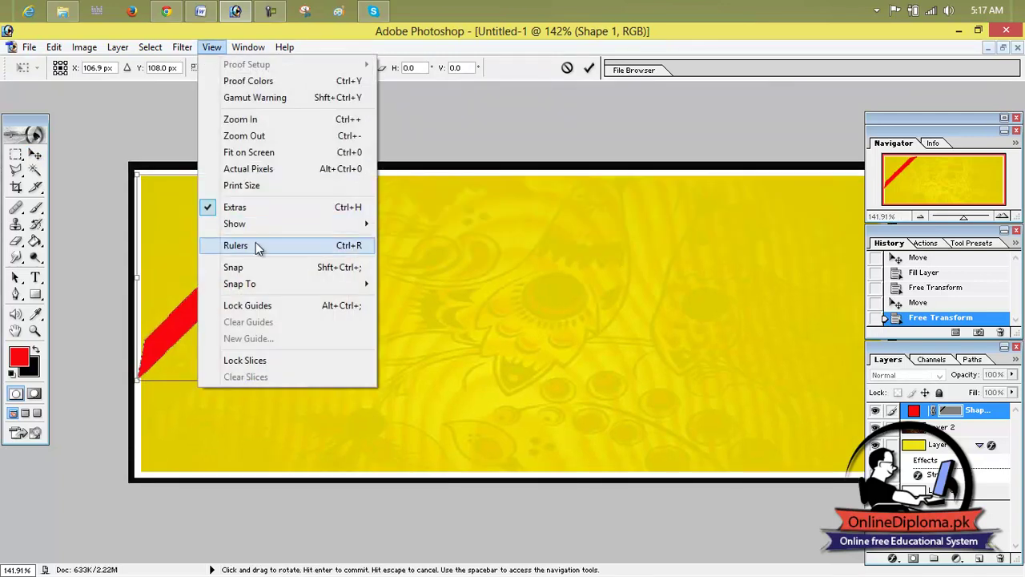
pyautogui.click(255, 242)
pyautogui.rightClick(400, 86)
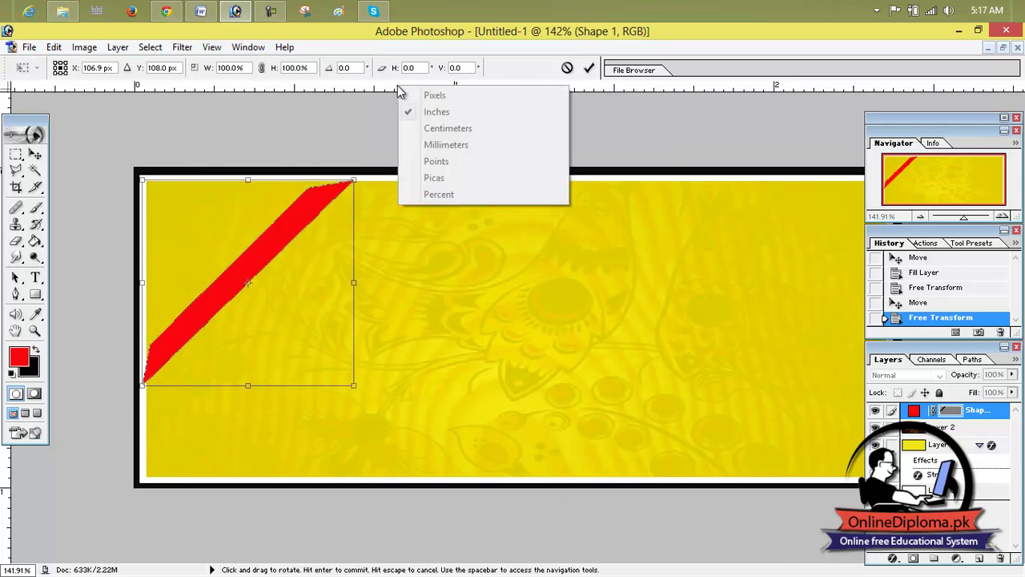
pyautogui.click(92, 49)
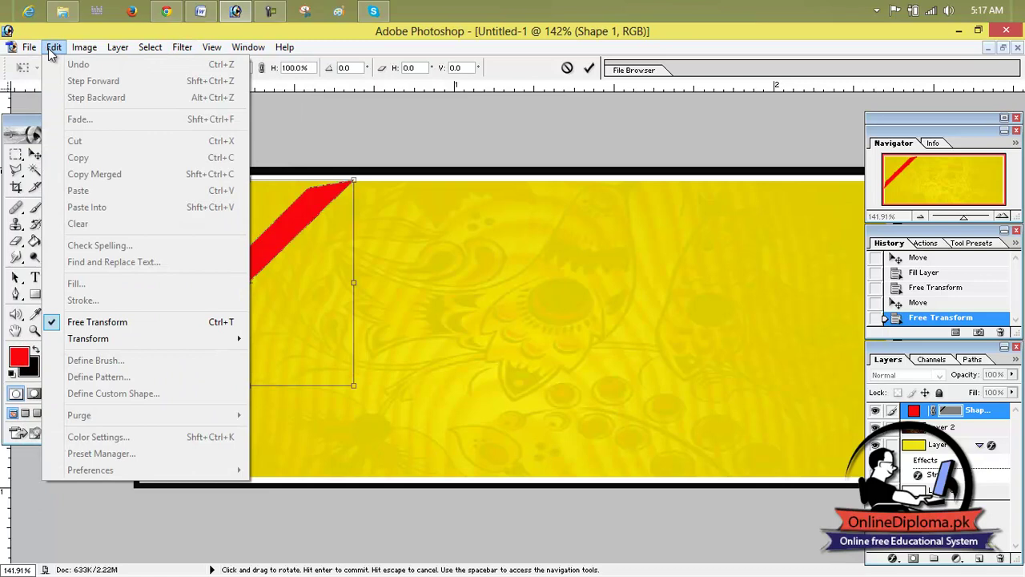
pyautogui.click(421, 127)
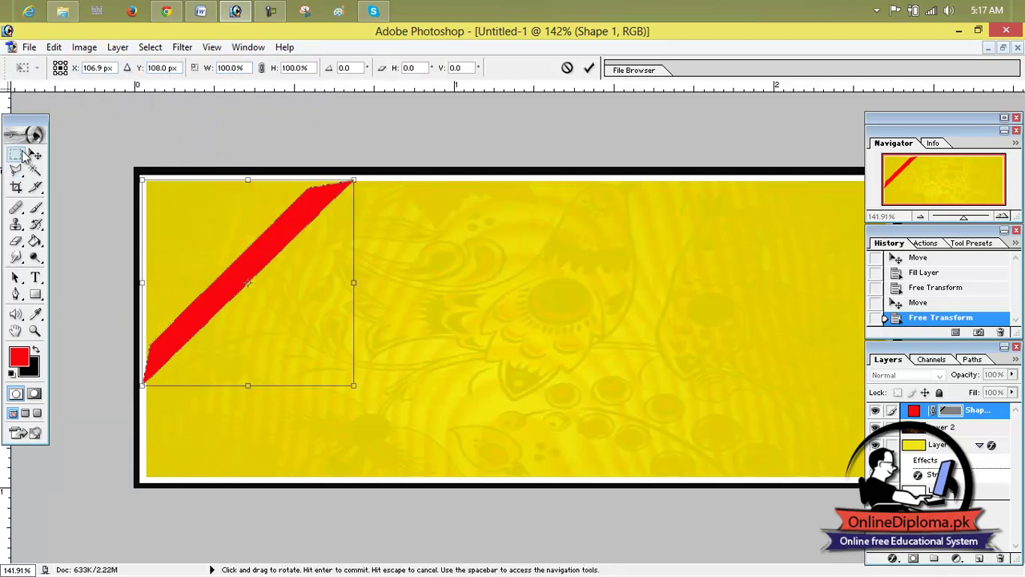
# Step: Distort the stripe so its top corner meets the banner edge and its lower end extends down-left
pyautogui.rightClick(278, 237)
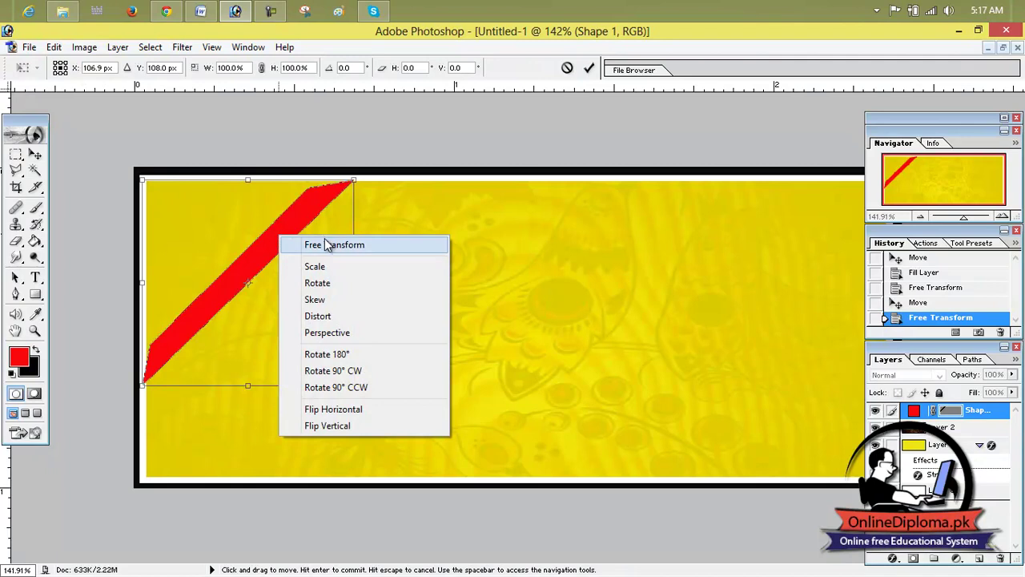
pyautogui.click(355, 315)
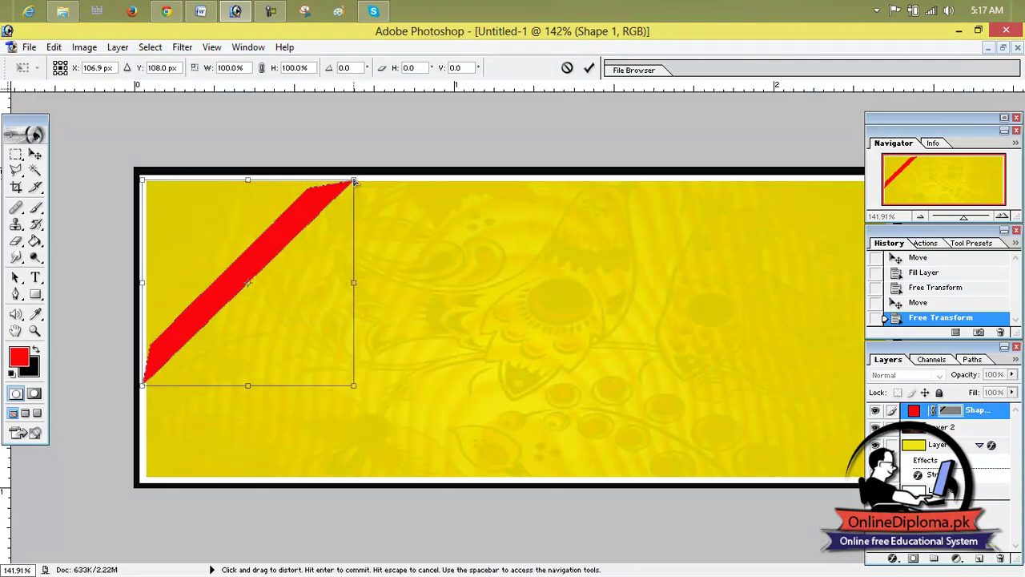
pyautogui.moveTo(355, 179); pyautogui.dragTo(359, 172)
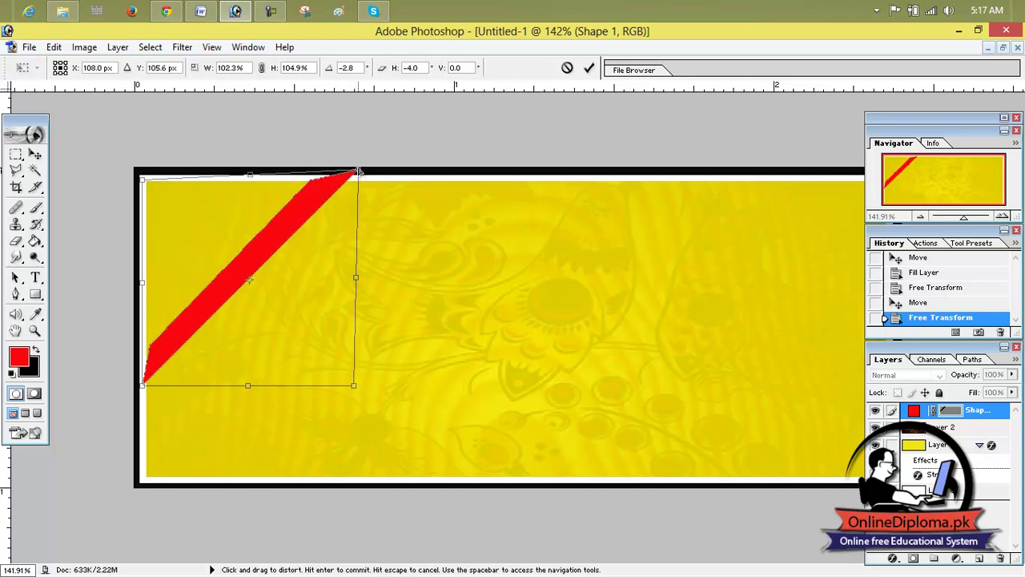
pyautogui.moveTo(359, 171); pyautogui.dragTo(360, 170)
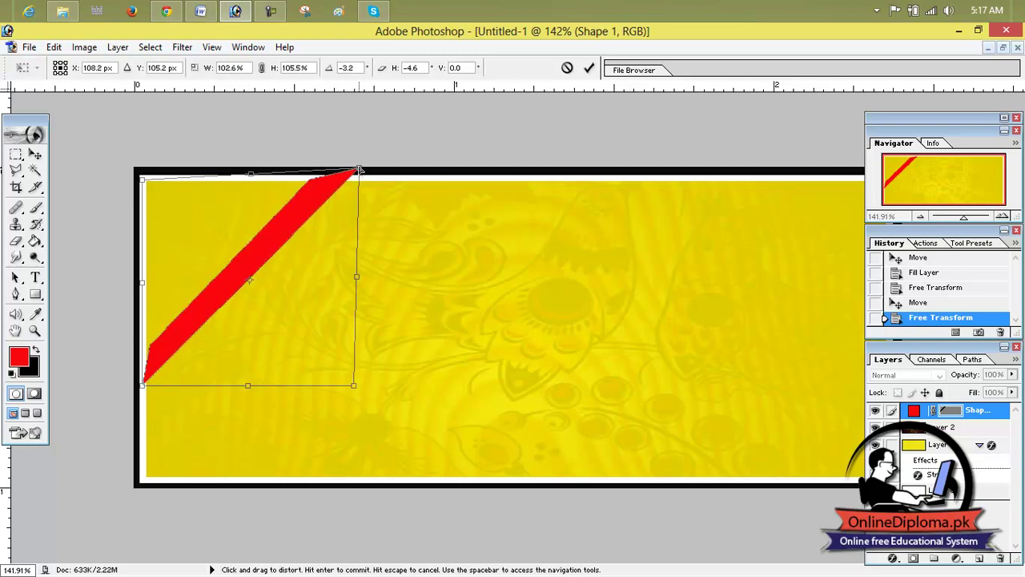
pyautogui.moveTo(143, 381); pyautogui.dragTo(137, 390)
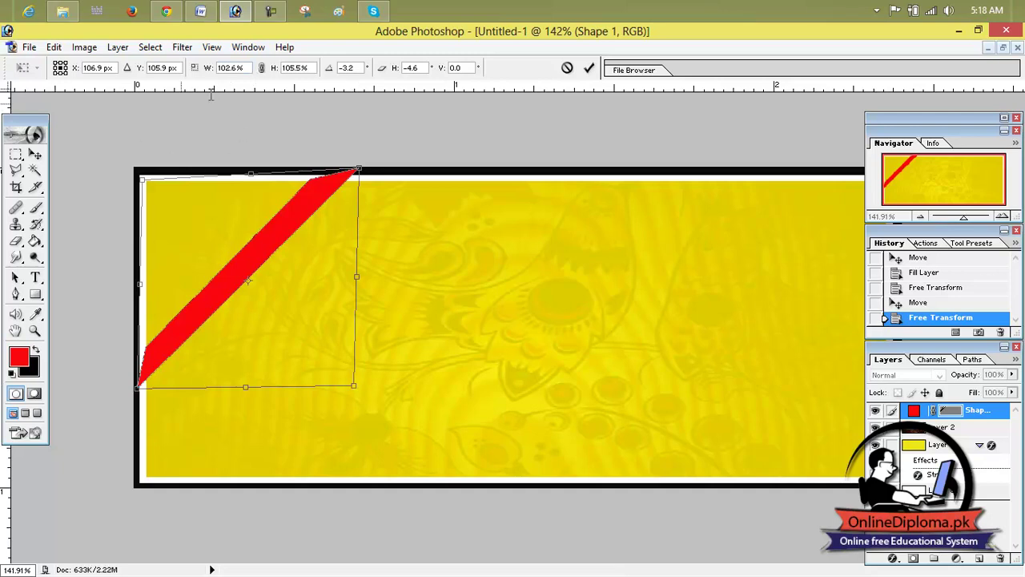
pyautogui.click(588, 68)
# Step: Rescale the red stripe down to 73.6% width and 93.5% height
pyautogui.rightClick(281, 233)
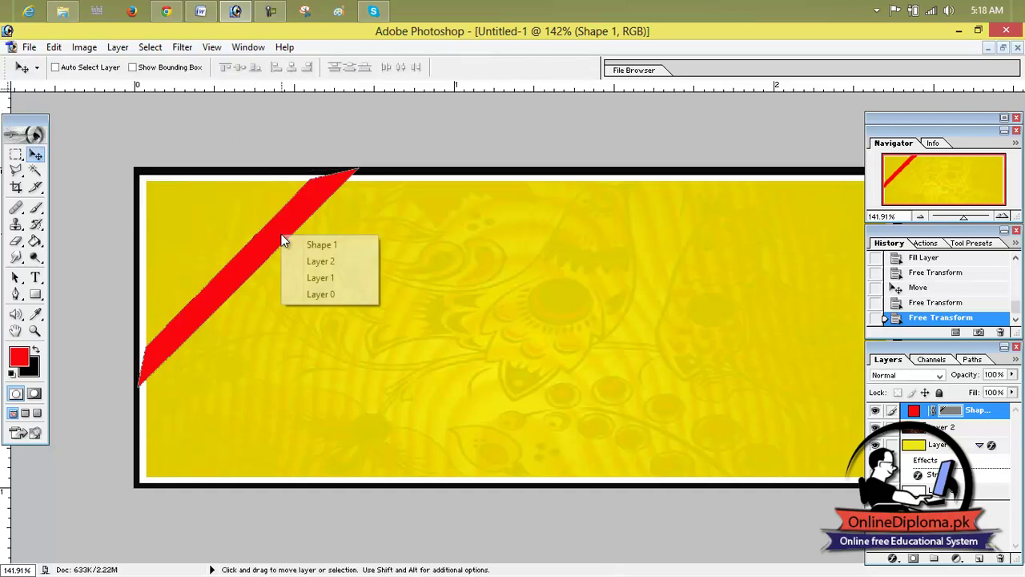
pyautogui.click(305, 219)
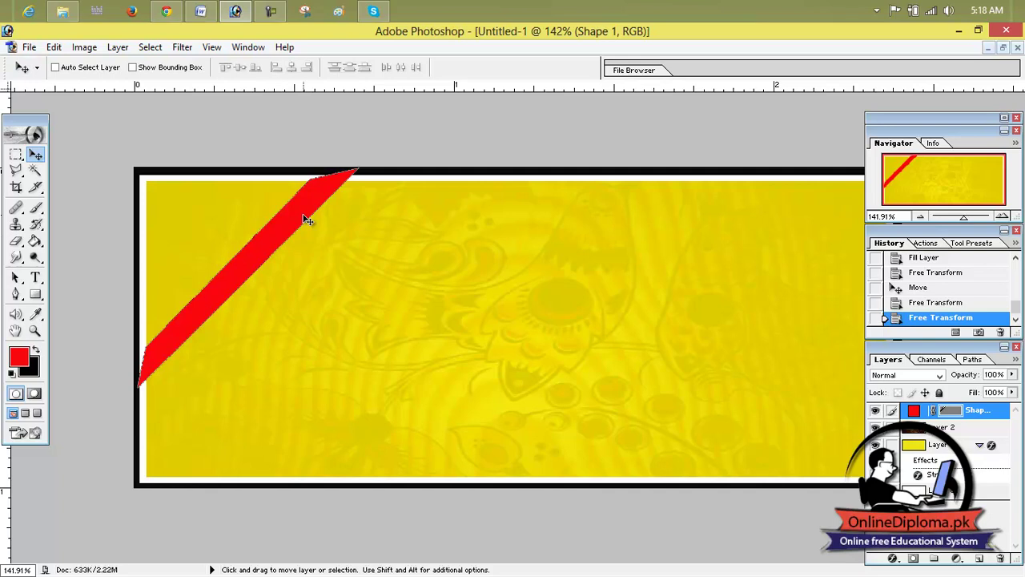
pyautogui.hotkey('ctrl', 't')
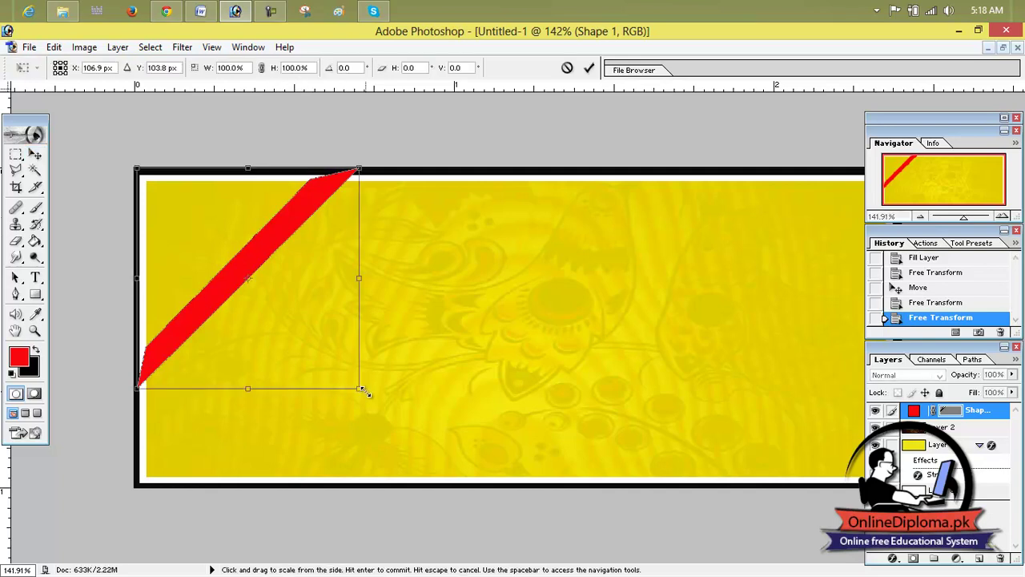
pyautogui.moveTo(361, 389); pyautogui.dragTo(364, 391)
pyautogui.rightClick(257, 267)
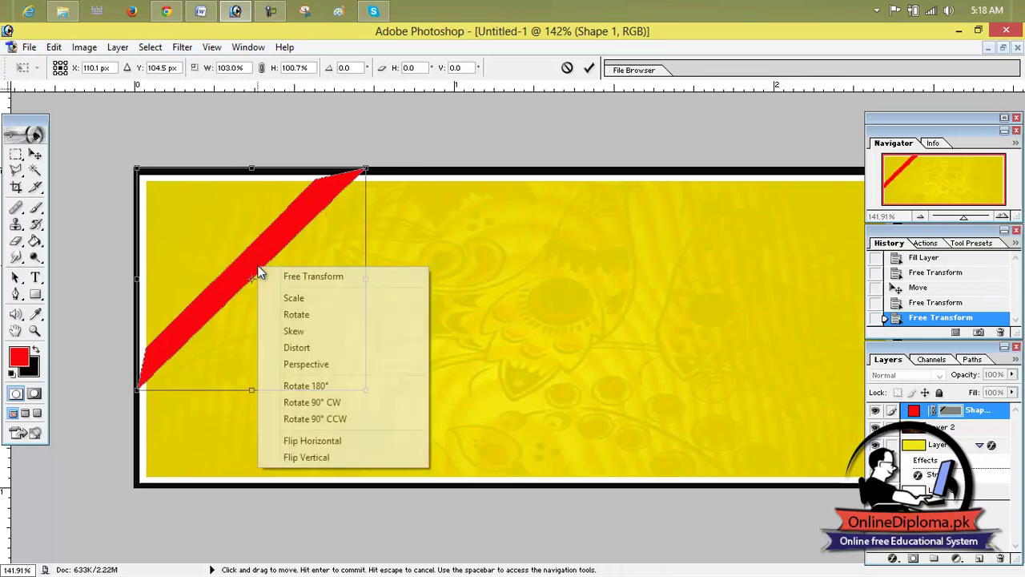
pyautogui.click(316, 303)
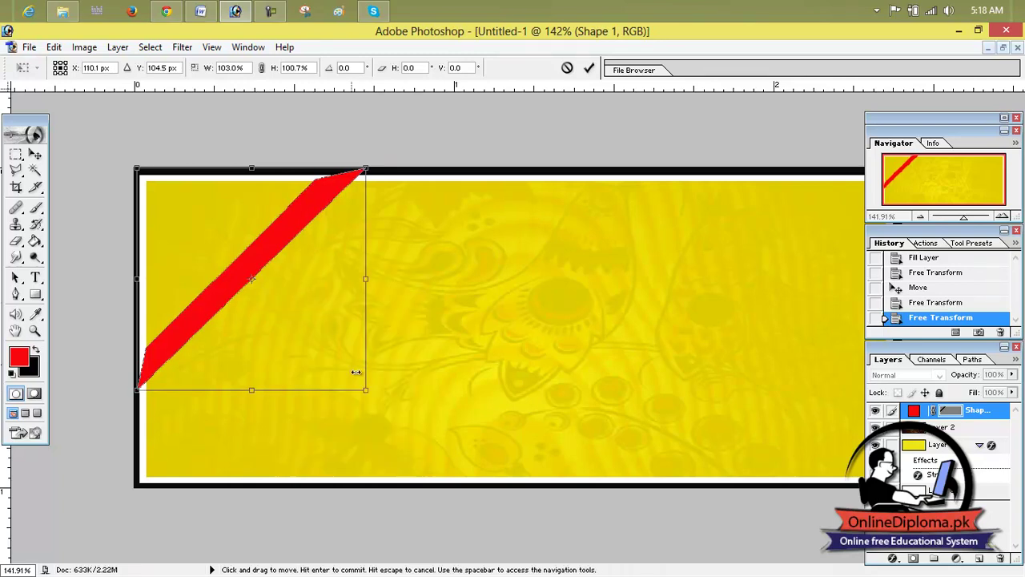
pyautogui.moveTo(366, 391)
pyautogui.mouseDown()
pyautogui.moveTo(428, 435)
pyautogui.moveTo(301, 373)
pyautogui.mouseUp()
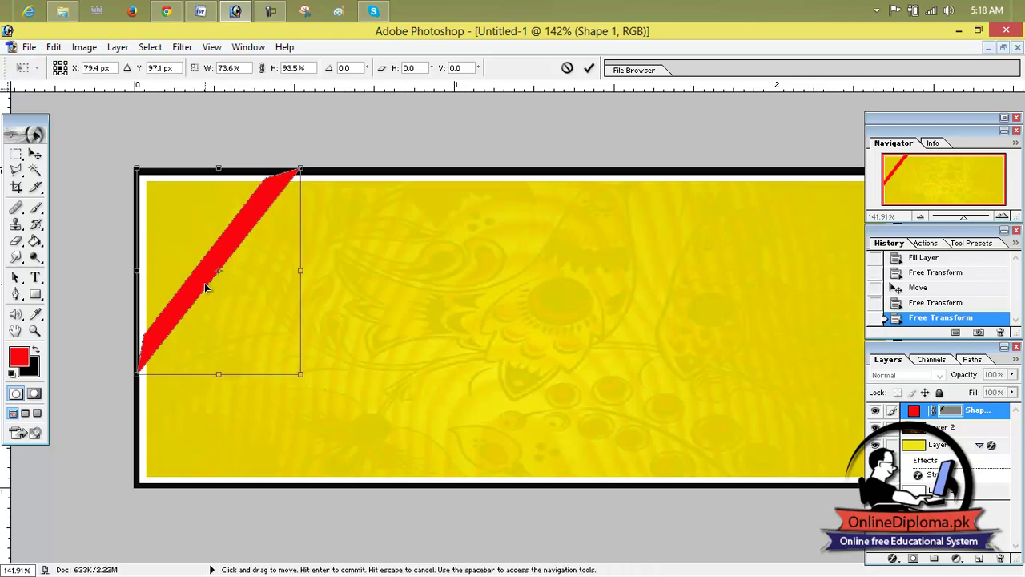
# Step: Commit the red stripe's 73.6% × 93.5% resize
pyautogui.click(589, 67)
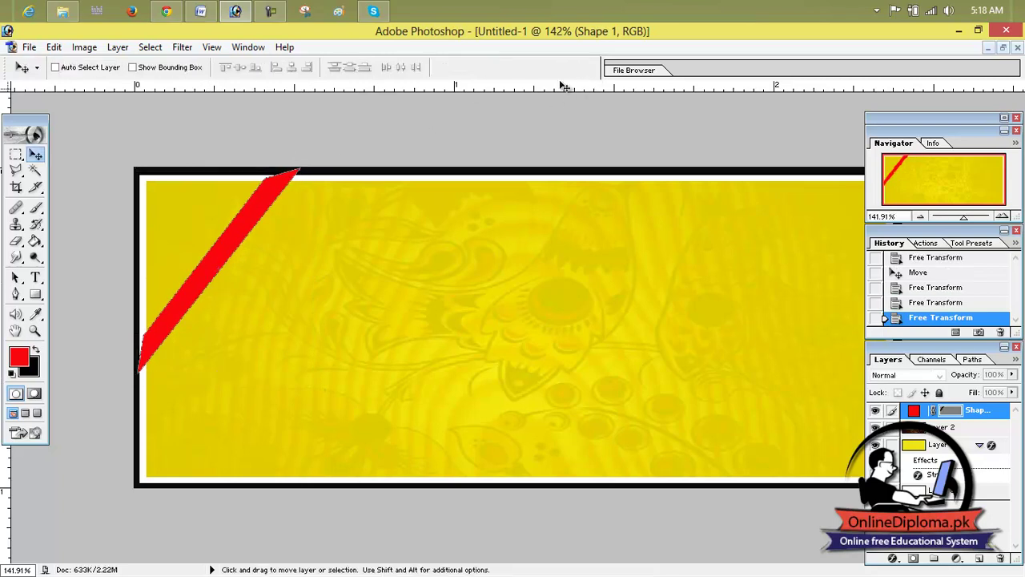
pyautogui.rightClick(207, 255)
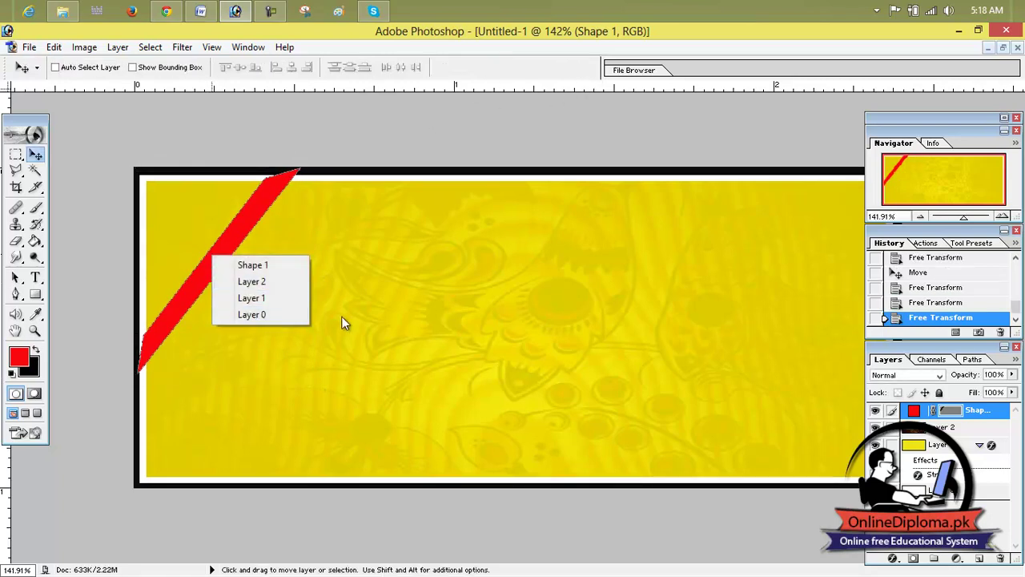
pyautogui.click(343, 321)
pyautogui.rightClick(220, 255)
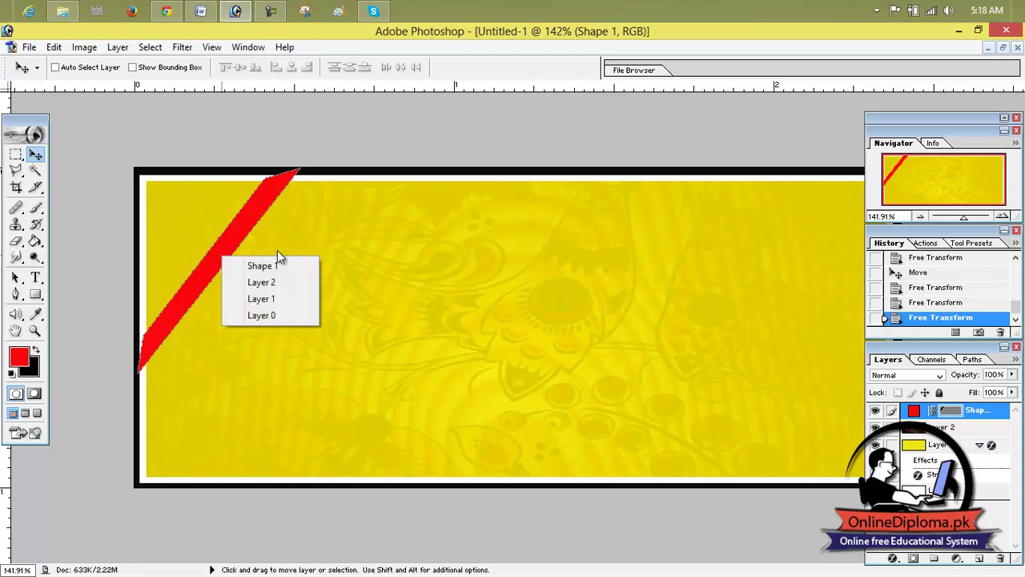
pyautogui.click(271, 208)
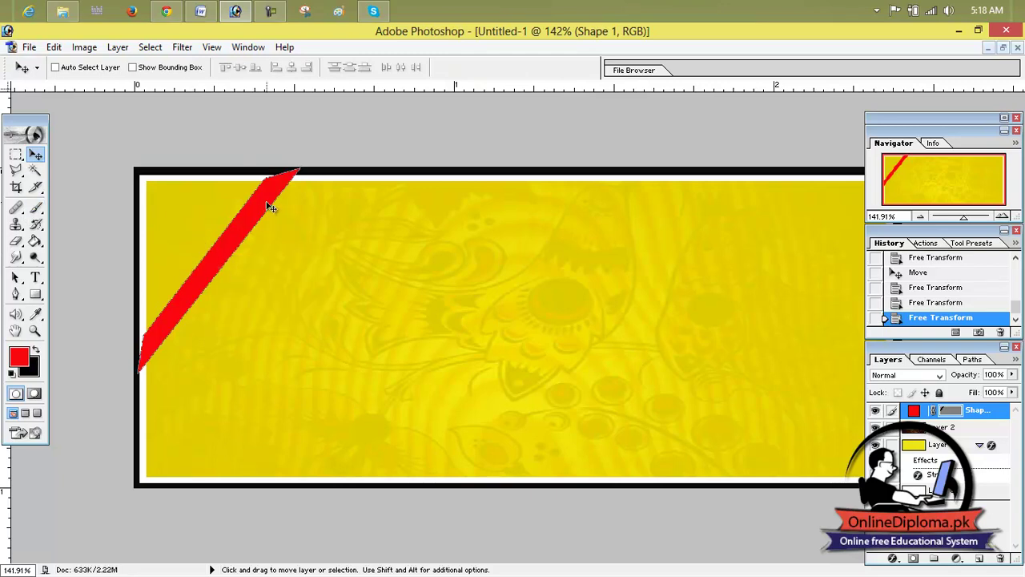
# Step: Reopen Free Transform in Scale mode, commit it unchanged, and select the Type tool
pyautogui.hotkey('ctrl', 't')
pyautogui.rightClick(258, 213)
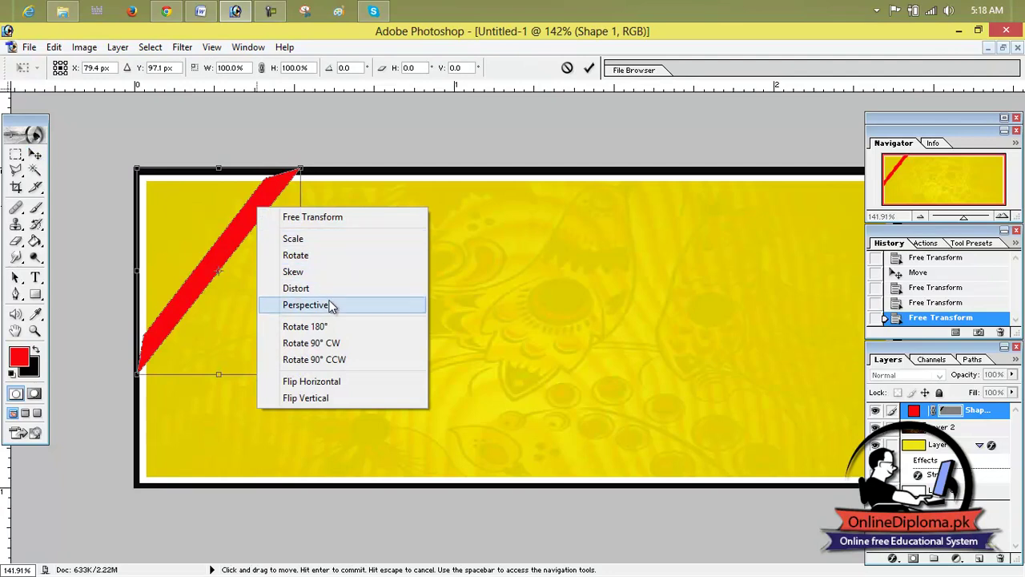
pyautogui.click(349, 241)
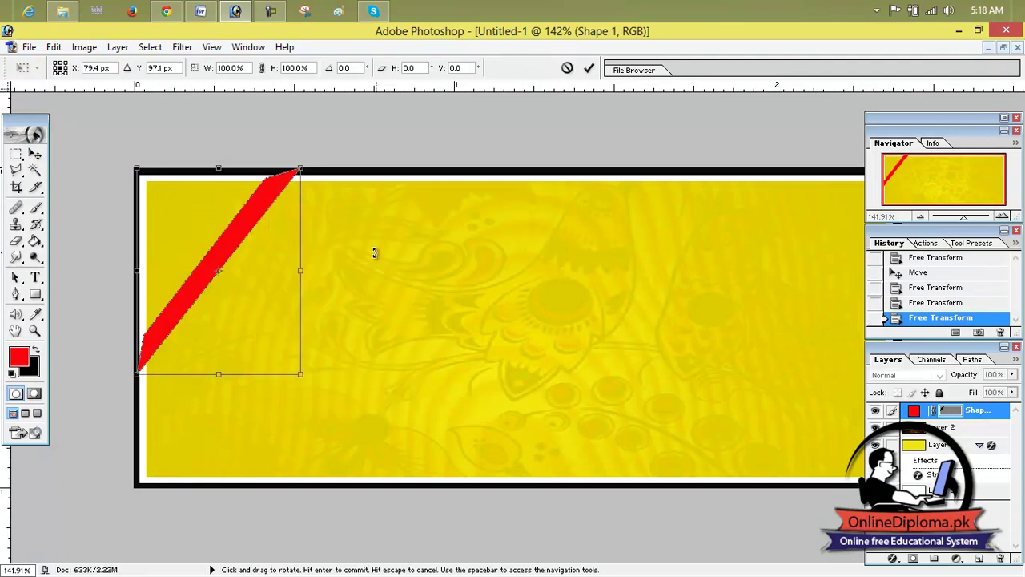
pyautogui.click(589, 69)
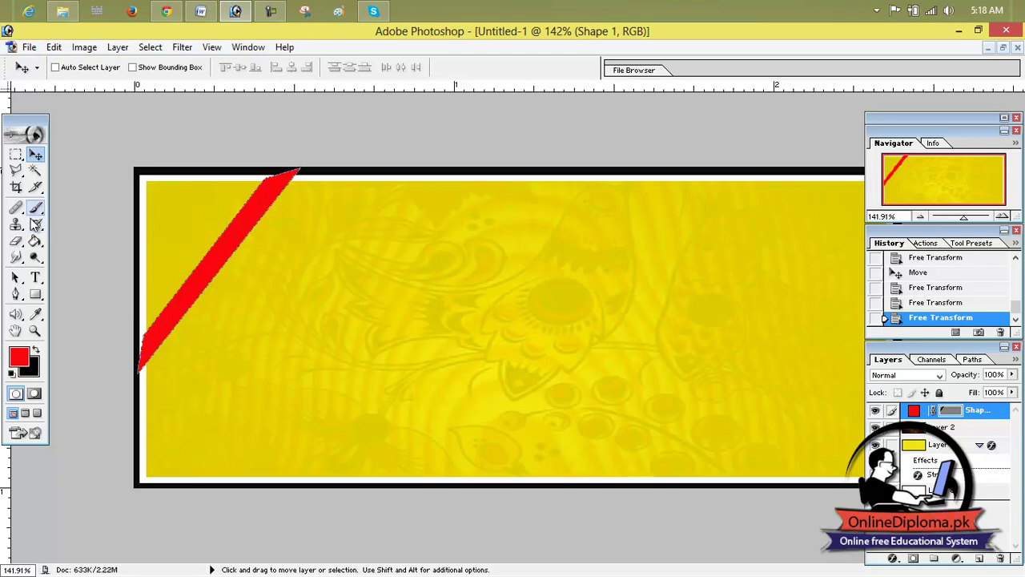
pyautogui.click(35, 277)
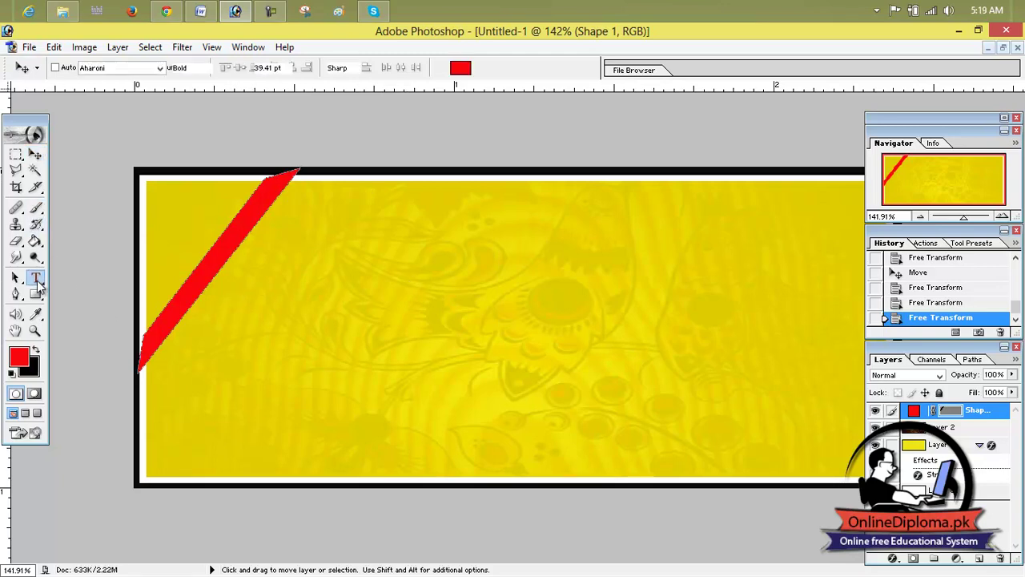
# Step: Start a text entry with sharp anti-aliasing and set the font size to 14 pt
pyautogui.click(356, 399)
pyautogui.click(370, 68)
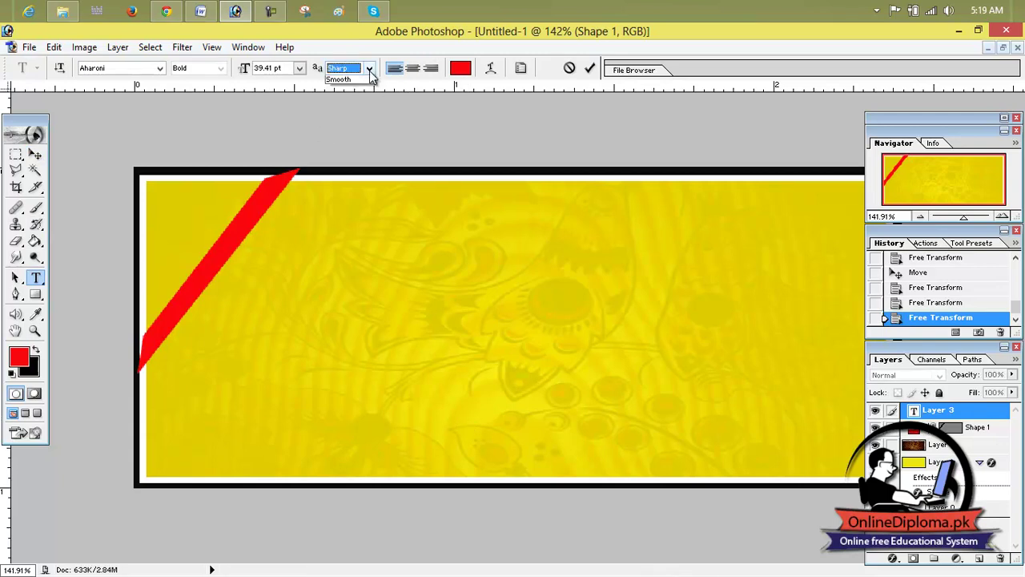
pyautogui.click(369, 70)
pyautogui.click(300, 68)
pyautogui.click(282, 176)
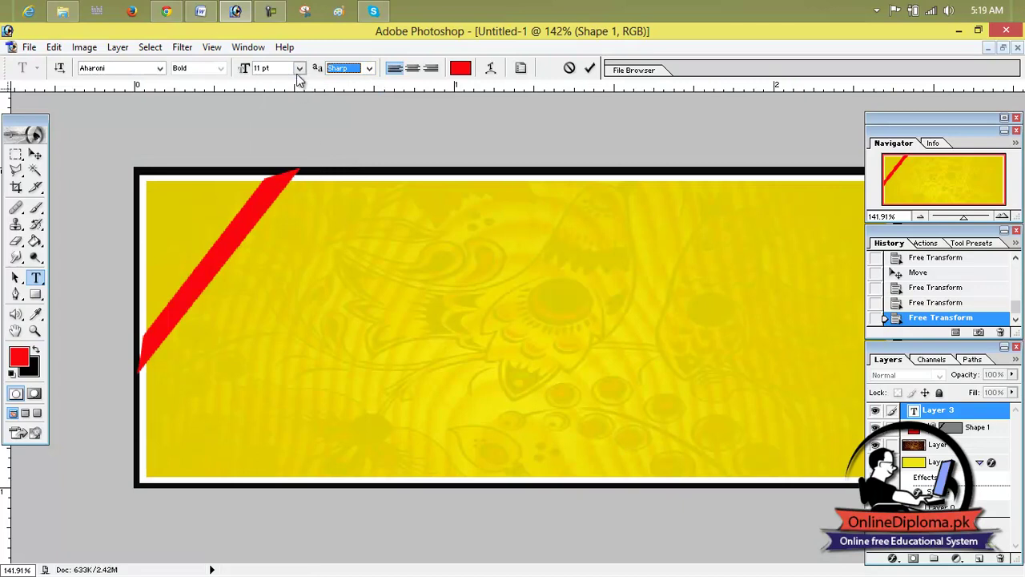
pyautogui.click(298, 72)
pyautogui.click(288, 205)
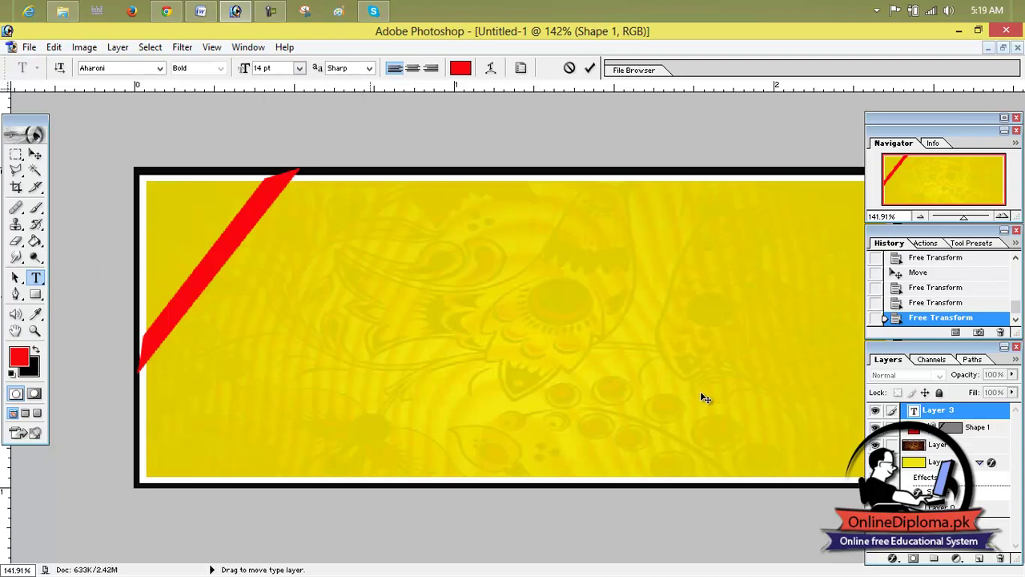
# Step: Delete the empty type layer, zoom out, and place an insertion point at the banner centre
pyautogui.click(915, 412)
pyautogui.click(999, 558)
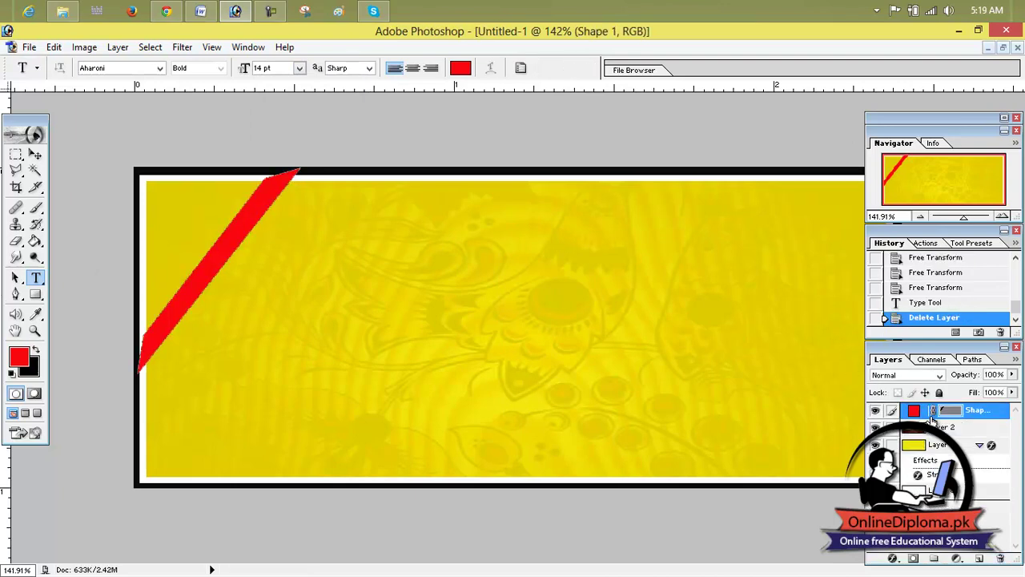
pyautogui.moveTo(963, 216); pyautogui.dragTo(960, 217)
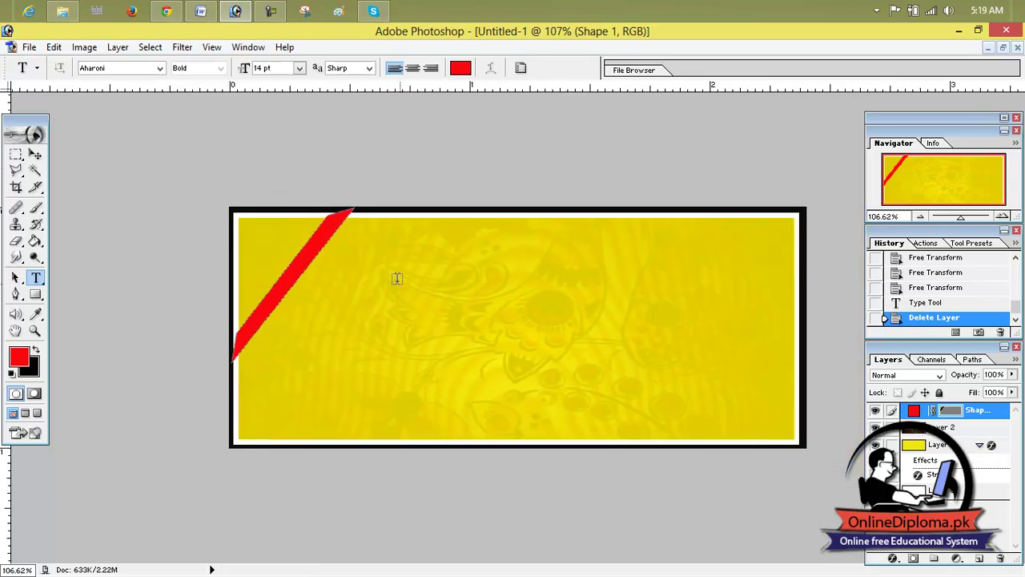
pyautogui.click(414, 318)
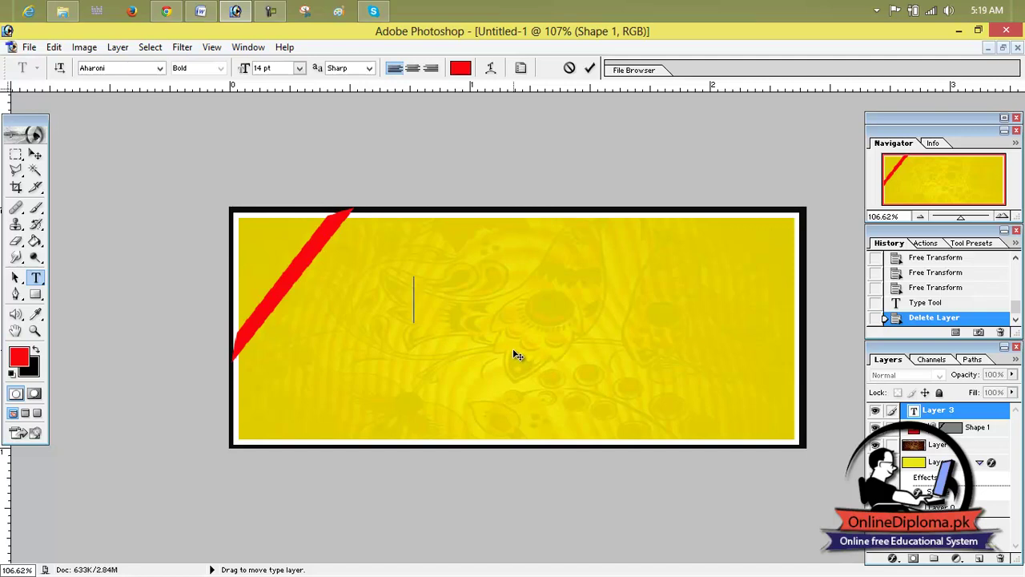
# Step: Set the text colour to near-white FCF9F9
pyautogui.click(461, 70)
pyautogui.click(557, 200)
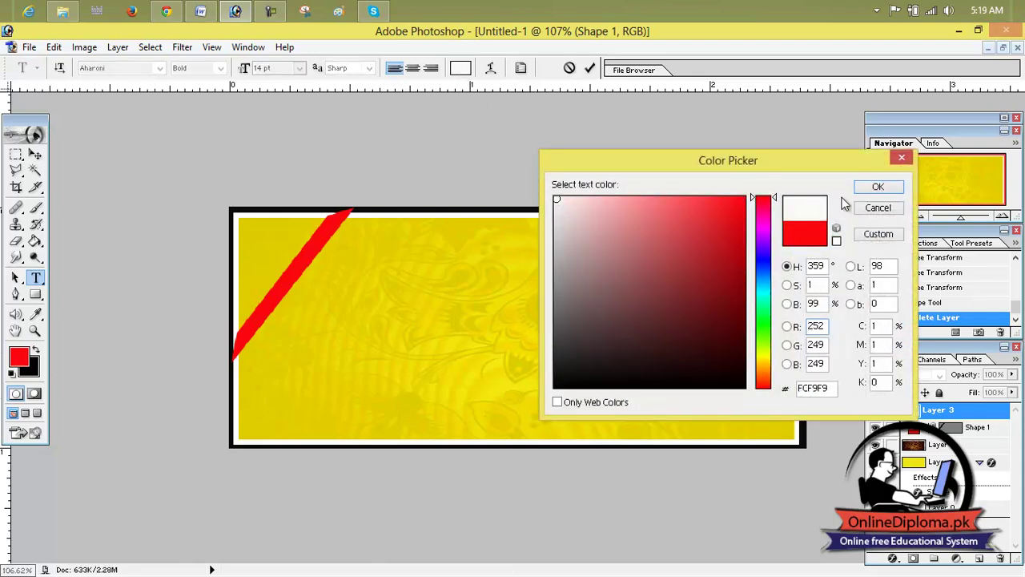
pyautogui.click(878, 187)
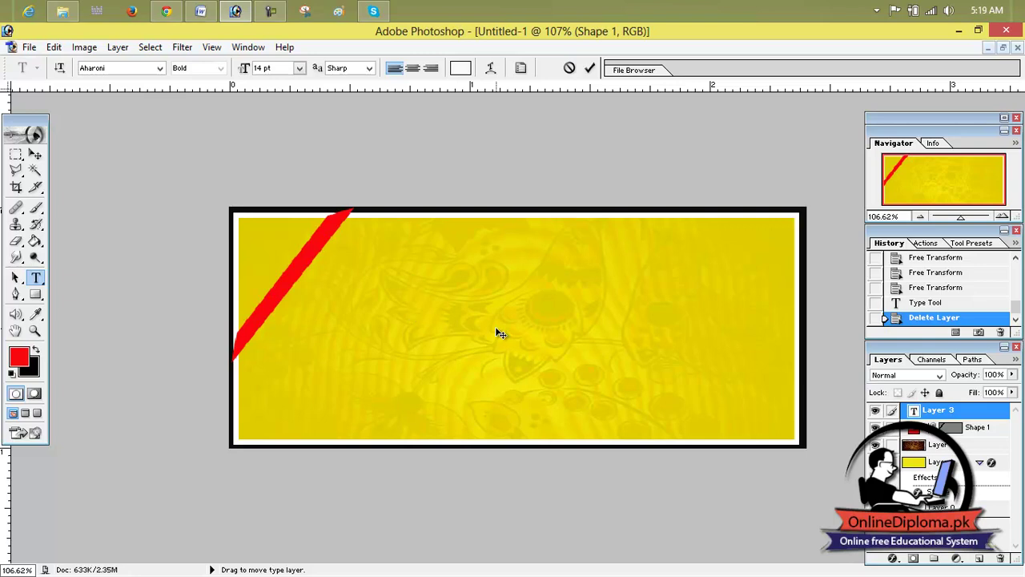
# Step: Type the text 'Learn photoshop' on the banner, correcting stray letters
pyautogui.write('Irs')
pyautogui.press('BackSpace')
pyautogui.press('BackSpace')
pyautogui.press('BackSpace')
pyautogui.write('I')
pyautogui.press('BackSpace')
pyautogui.write('L')
pyautogui.write('earn')
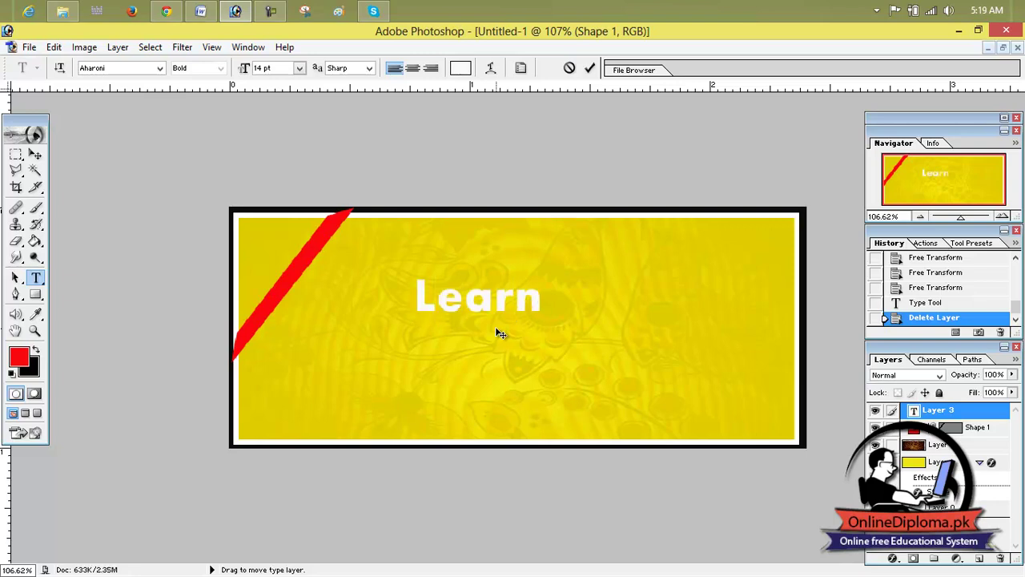
pyautogui.write(' photosho')
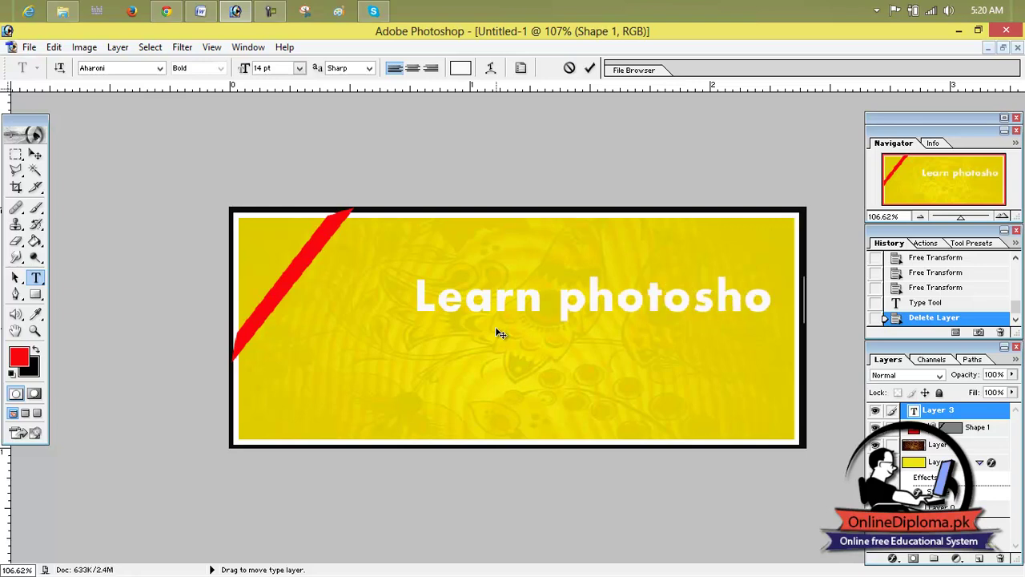
pyautogui.write('p')
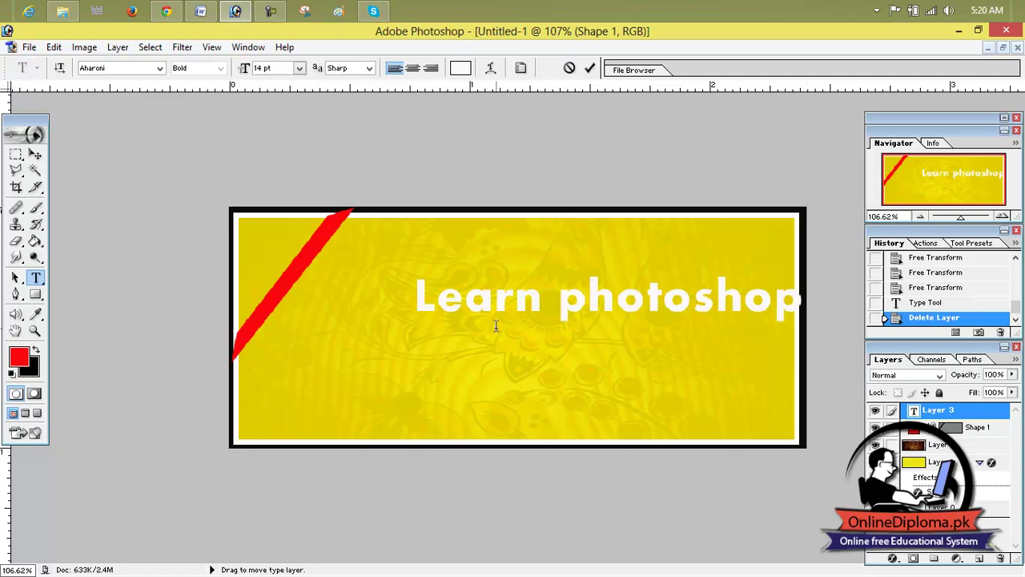
# Step: Make the text 8 pt and insert 'in' so it reads 'Learn photoshop in only 500/-'
pyautogui.moveTo(412, 298); pyautogui.dragTo(801, 298)
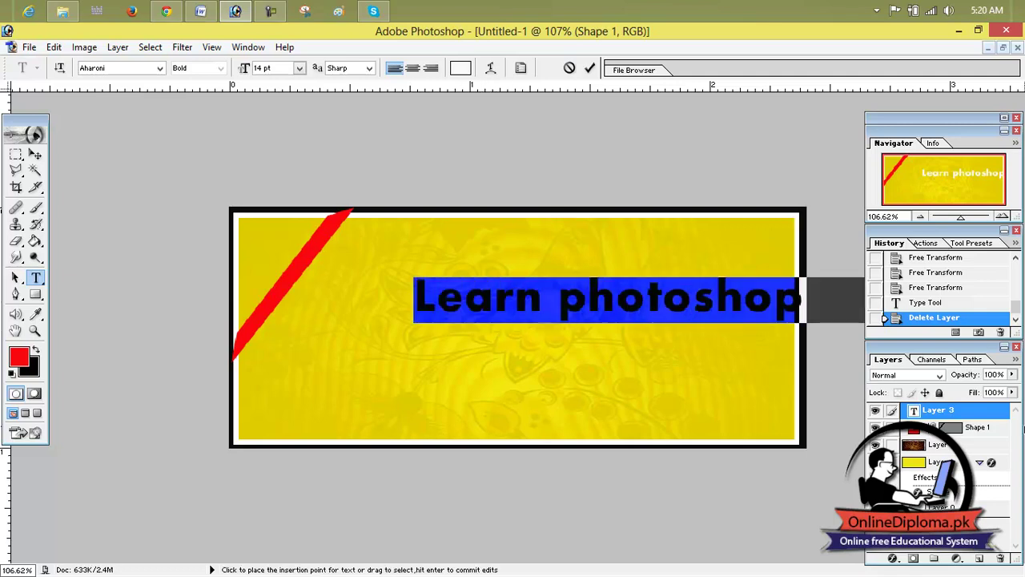
pyautogui.click(299, 69)
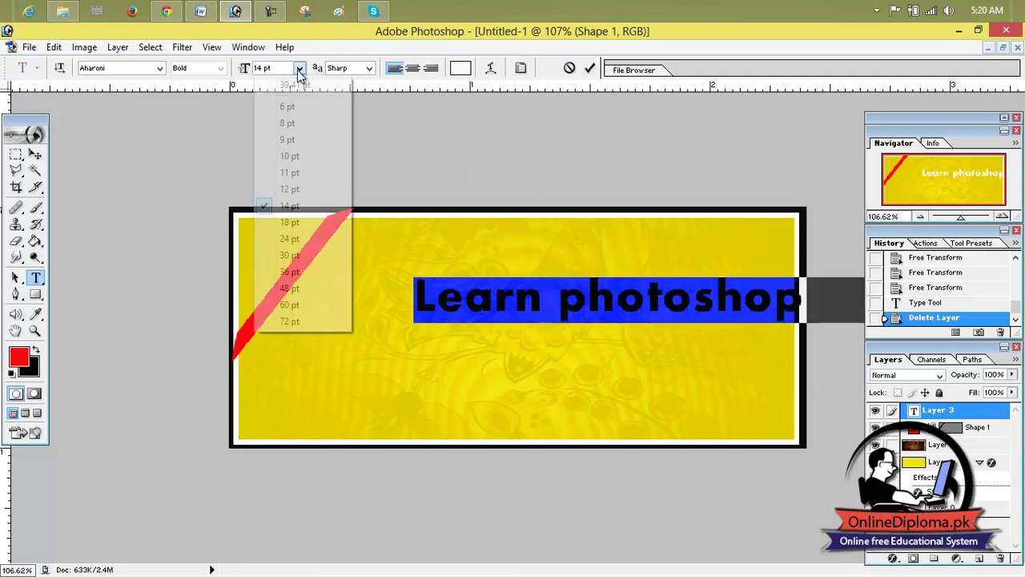
pyautogui.click(289, 156)
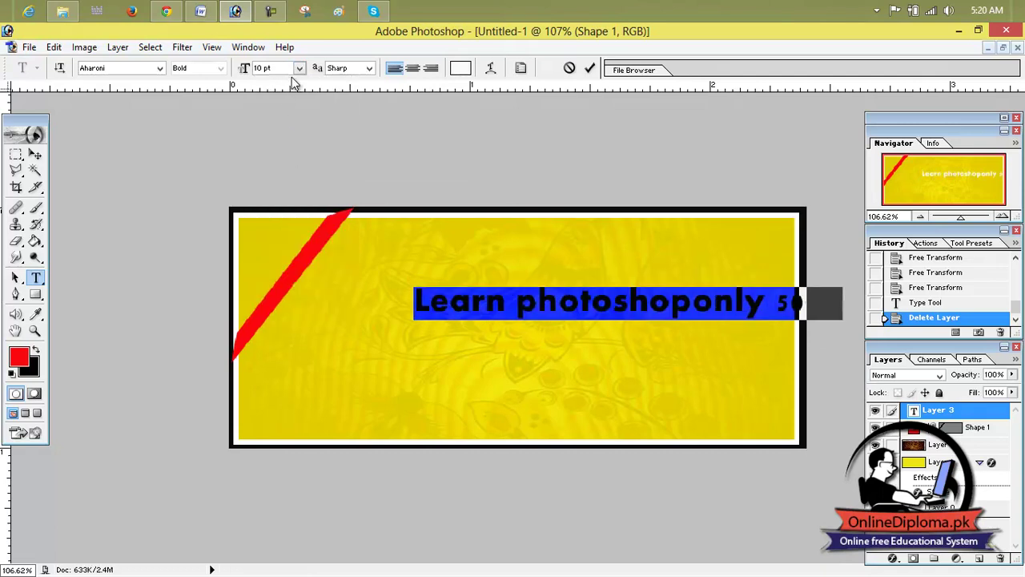
pyautogui.click(295, 70)
pyautogui.click(290, 121)
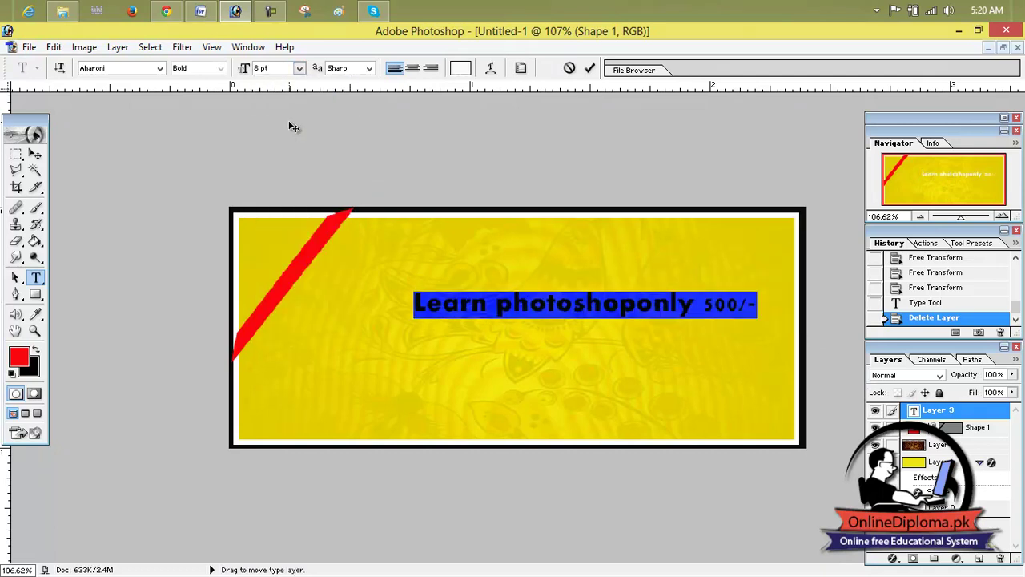
pyautogui.click(639, 304)
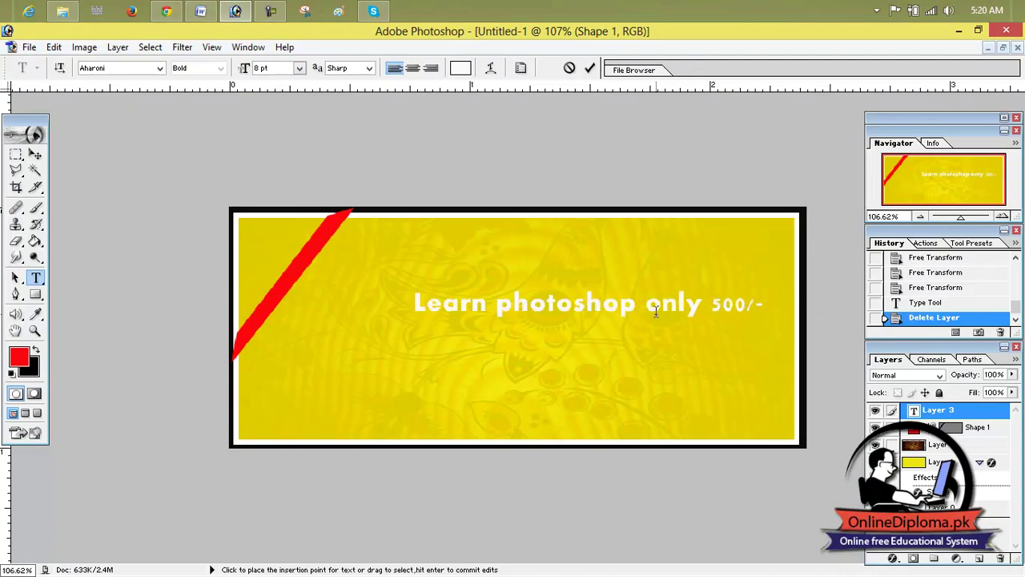
pyautogui.write('in')
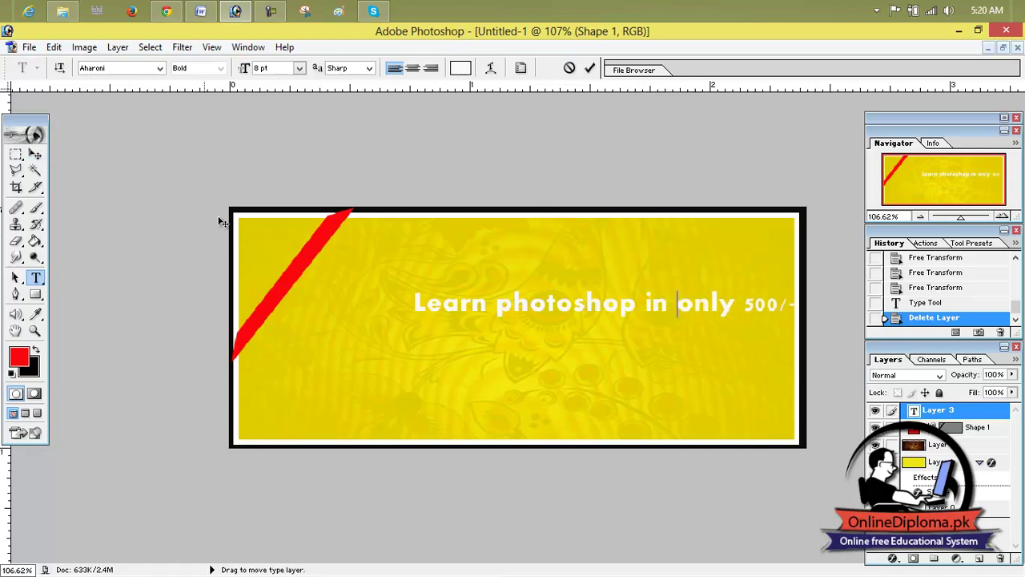
pyautogui.click(35, 154)
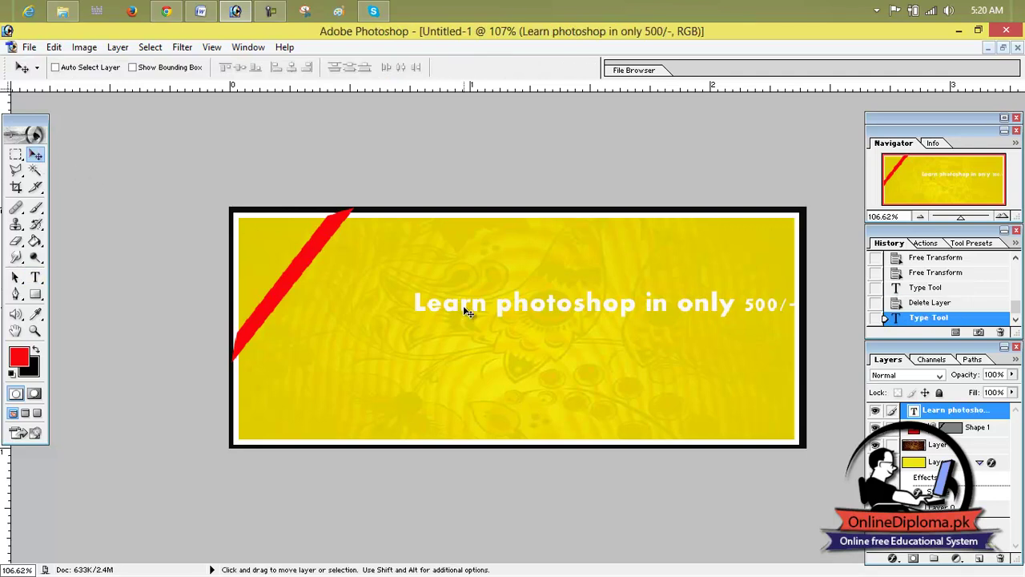
# Step: Scale down, narrow and rotate the promotional text diagonally, then move it onto the red ribbon
pyautogui.hotkey('ctrl', 't')
pyautogui.moveTo(797, 290); pyautogui.dragTo(633, 286)
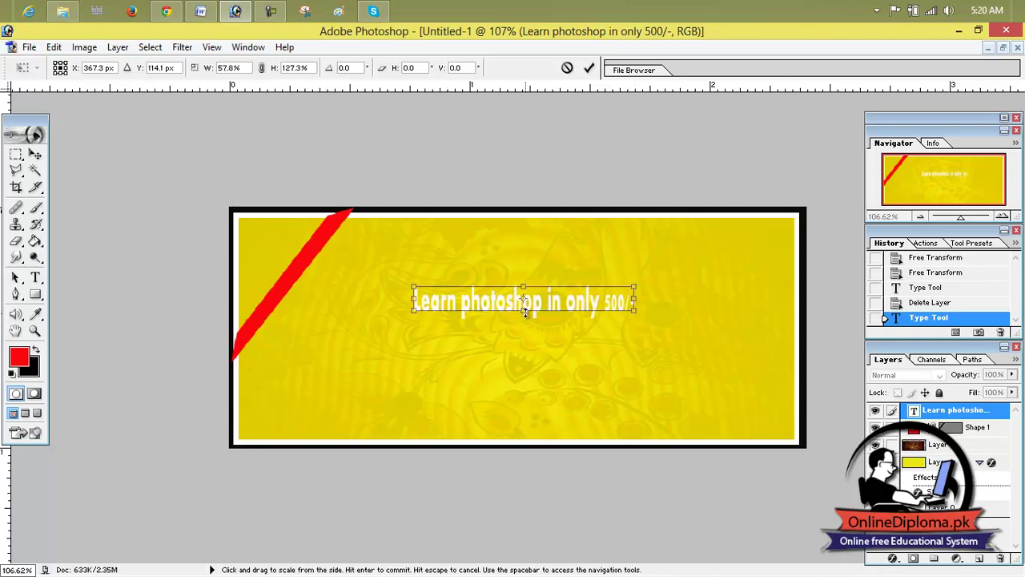
pyautogui.moveTo(632, 284)
pyautogui.mouseDown()
pyautogui.moveTo(568, 286)
pyautogui.moveTo(557, 267)
pyautogui.moveTo(513, 259)
pyautogui.mouseUp()
pyautogui.moveTo(502, 308); pyautogui.dragTo(493, 299)
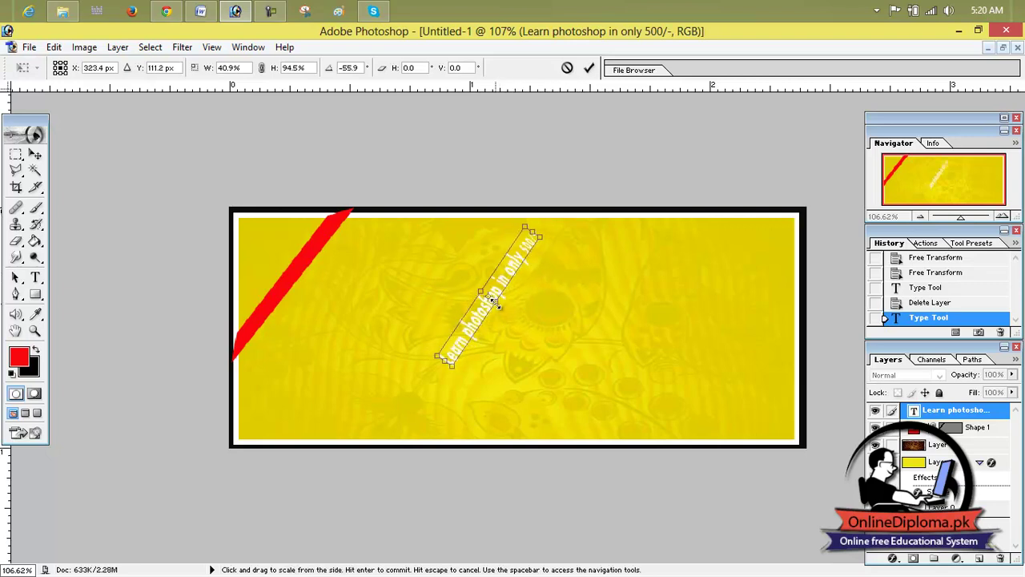
pyautogui.click(34, 154)
pyautogui.click(478, 245)
pyautogui.moveTo(499, 293); pyautogui.dragTo(306, 273)
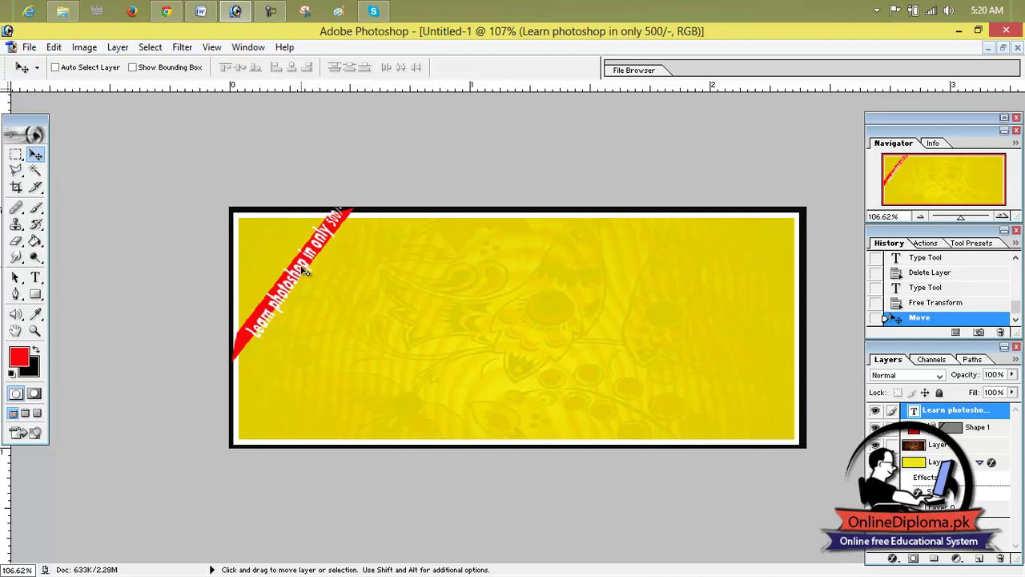
# Step: Fine-tune the text's rotation, size and position so it aligns with the ribbon, and commit
pyautogui.hotkey('ctrl', 't')
pyautogui.moveTo(239, 186); pyautogui.dragTo(258, 207)
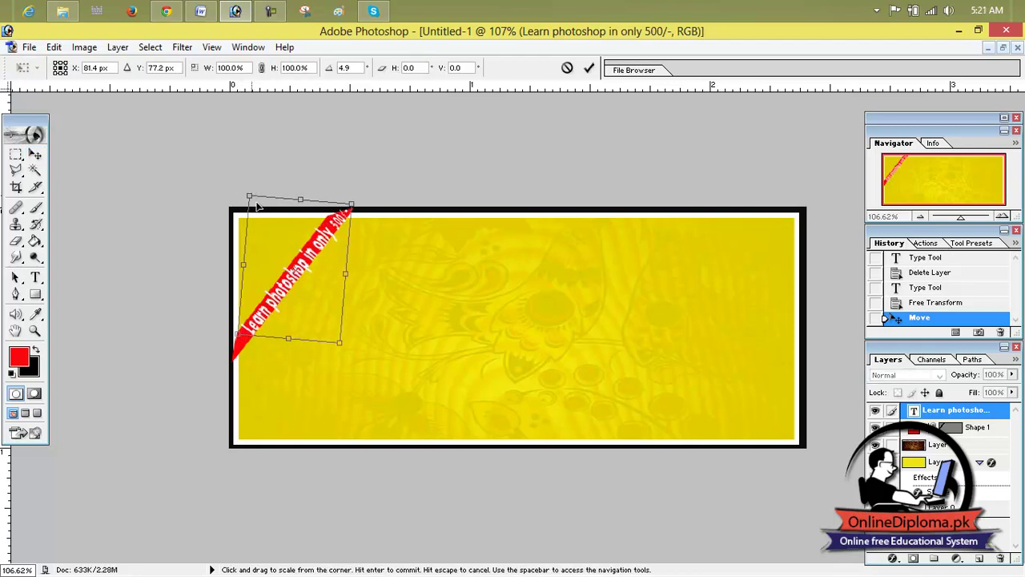
pyautogui.moveTo(340, 342); pyautogui.dragTo(315, 323)
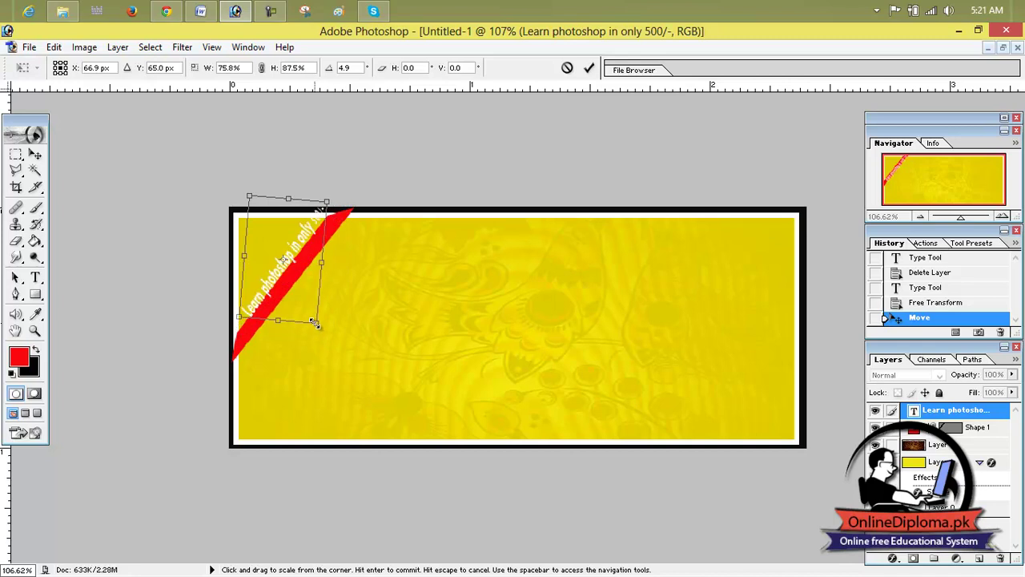
pyautogui.moveTo(311, 255); pyautogui.dragTo(318, 261)
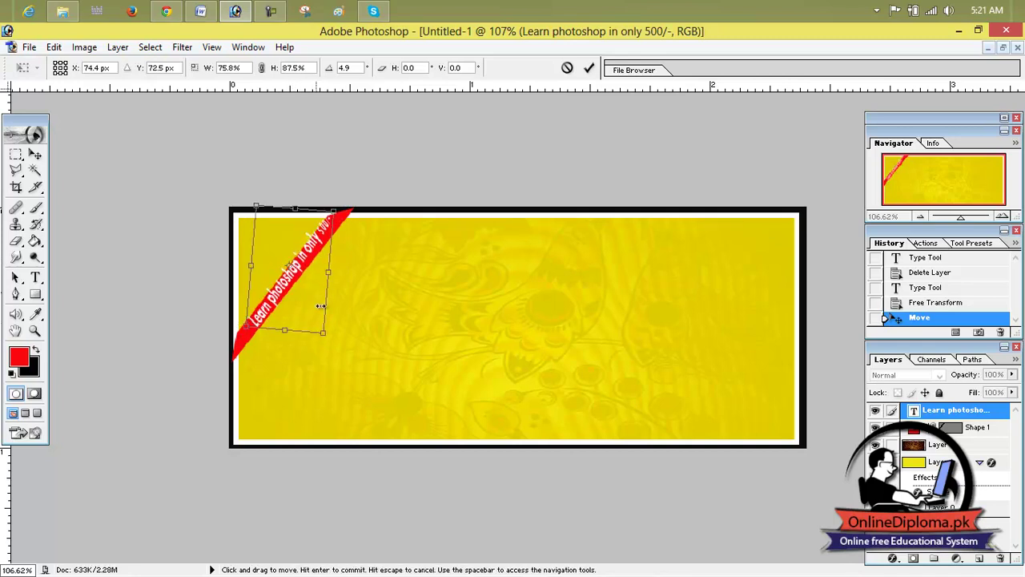
pyautogui.moveTo(326, 346)
pyautogui.mouseDown()
pyautogui.moveTo(327, 359)
pyautogui.moveTo(304, 312)
pyautogui.moveTo(319, 335)
pyautogui.mouseUp()
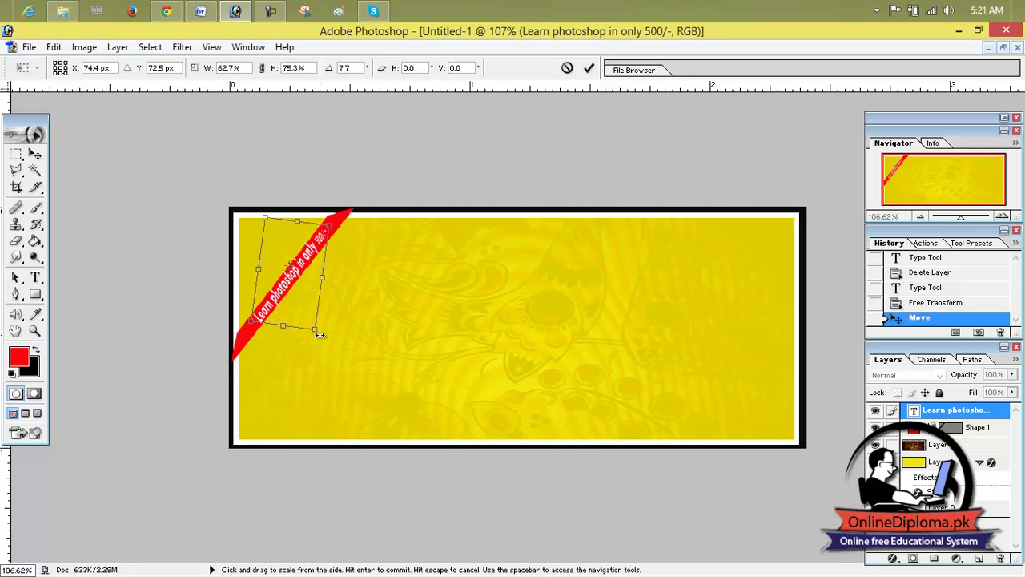
pyautogui.moveTo(319, 345); pyautogui.dragTo(318, 346)
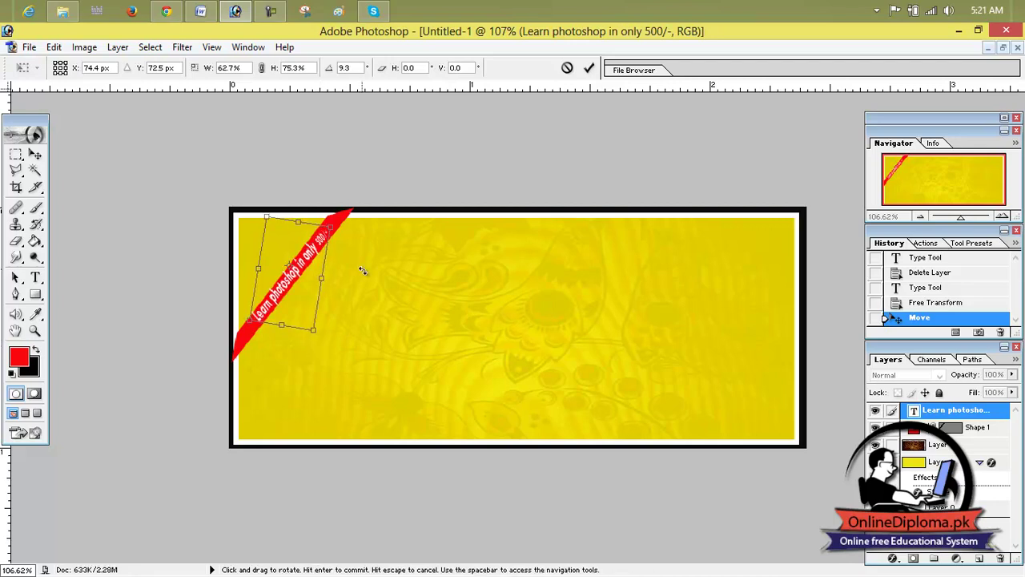
pyautogui.click(36, 155)
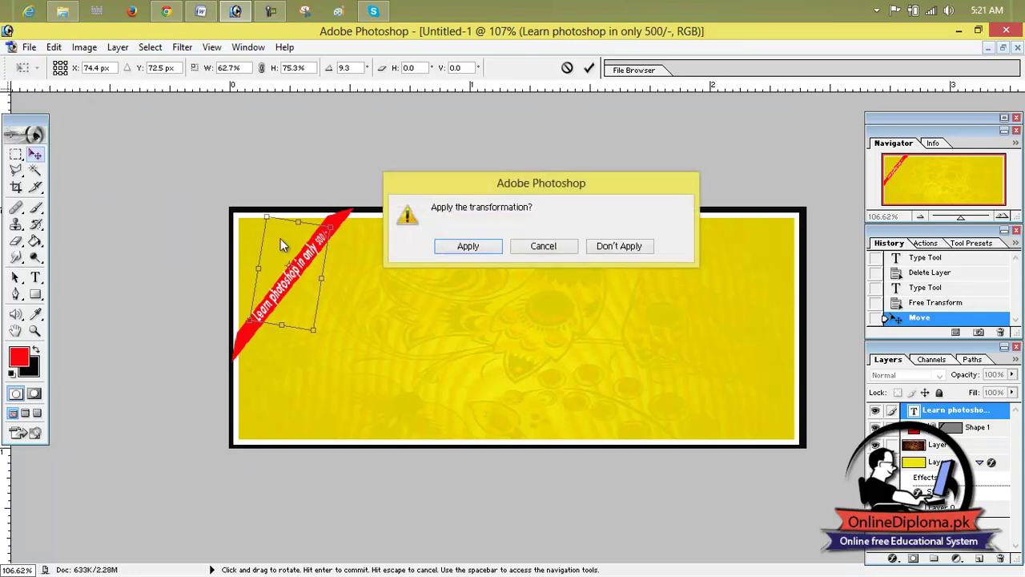
pyautogui.click(467, 245)
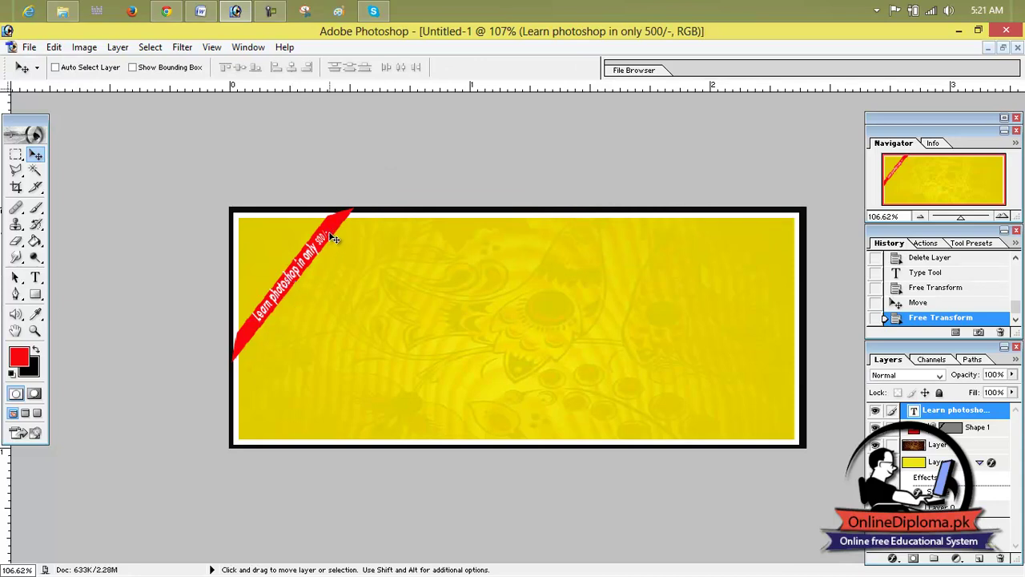
# Step: Unlink the Shape 1 vector mask and commit the ribbon text transform unchanged
pyautogui.click(929, 431)
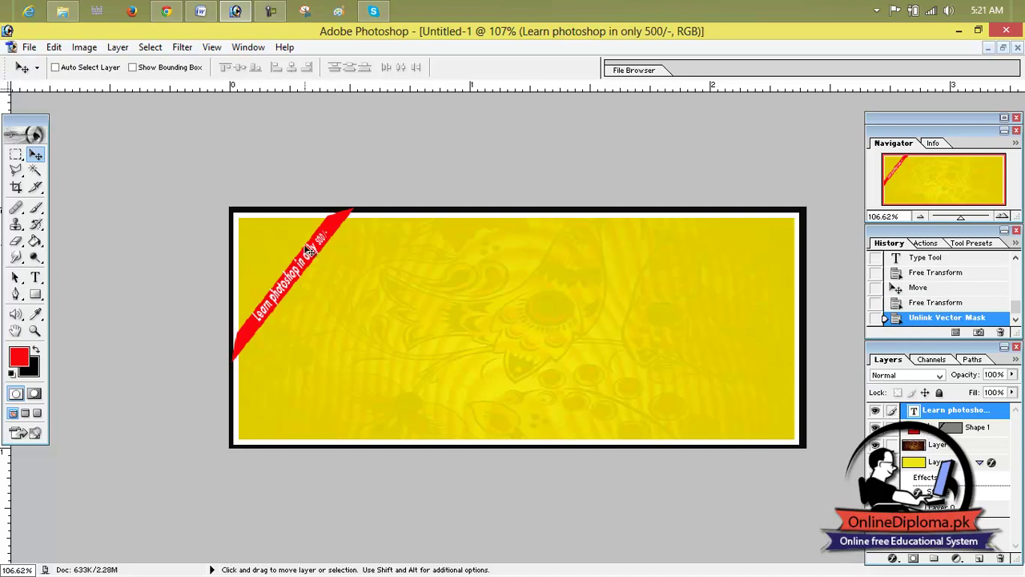
pyautogui.rightClick(342, 232)
pyautogui.click(497, 301)
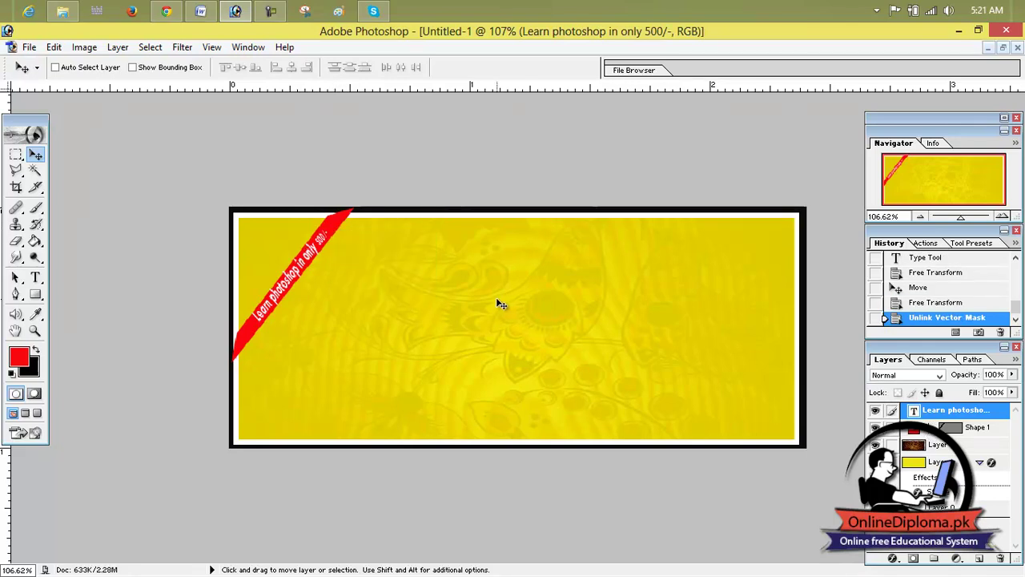
pyautogui.hotkey('ctrl', 't')
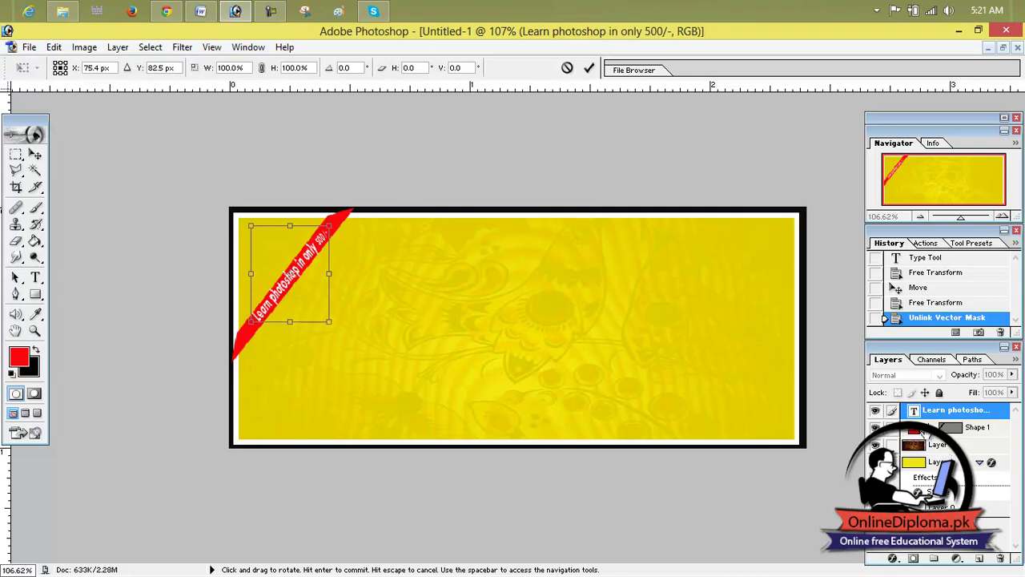
pyautogui.click(589, 68)
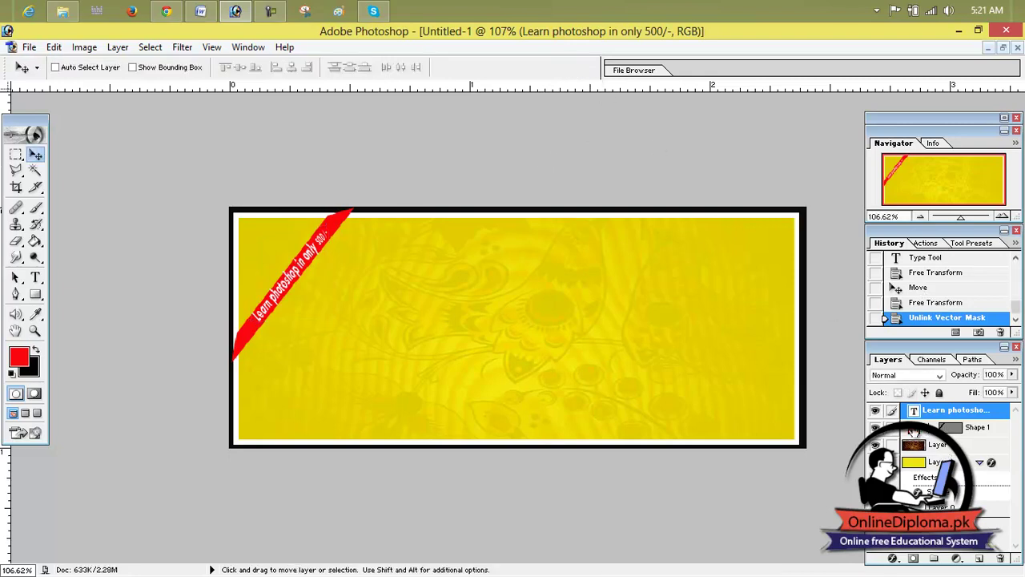
# Step: Nudge the Shape 1 red ribbon slightly, relink its vector mask, and free-transform it
pyautogui.click(913, 428)
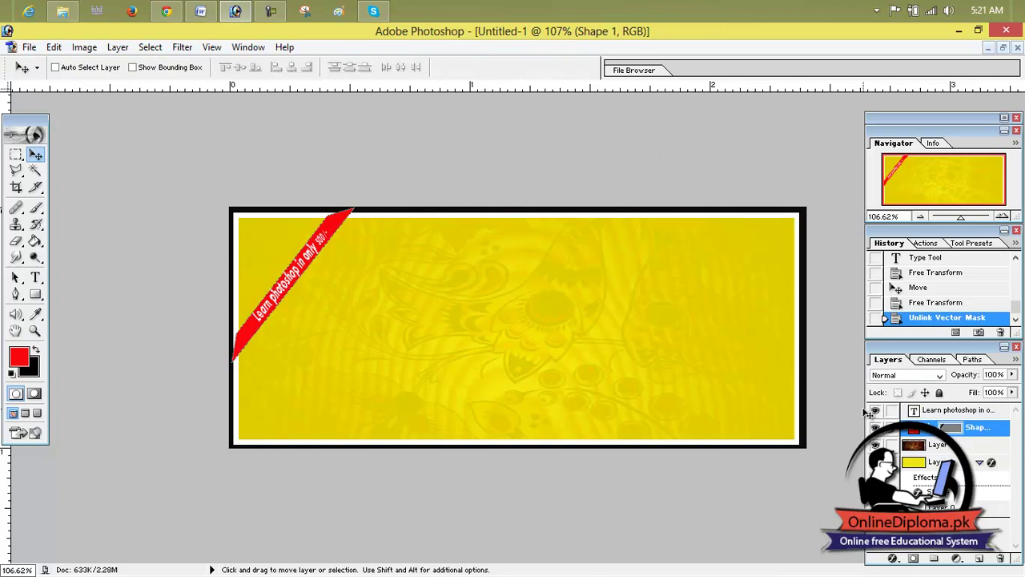
pyautogui.click(952, 427)
pyautogui.moveTo(339, 232); pyautogui.dragTo(336, 230)
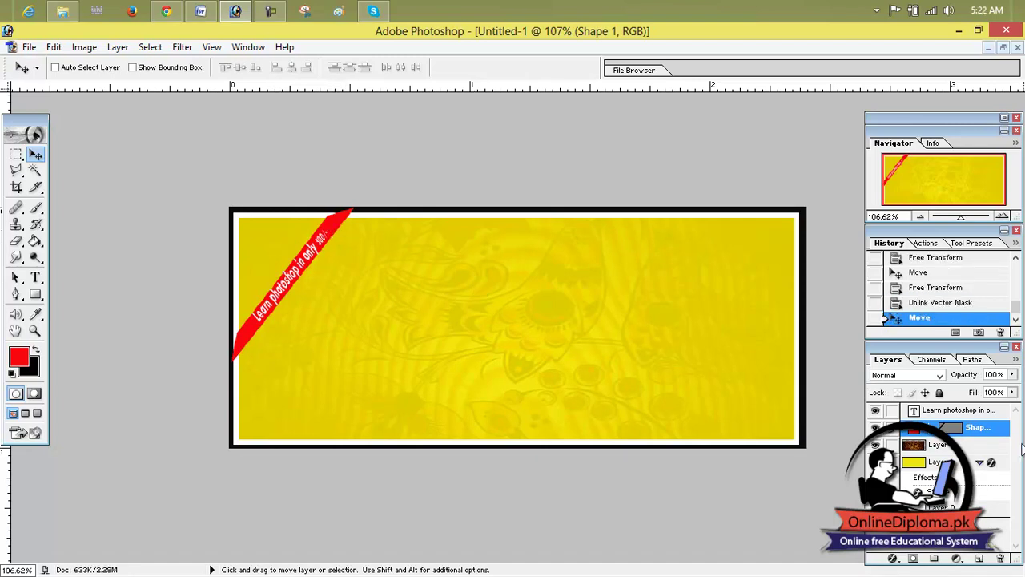
pyautogui.click(932, 430)
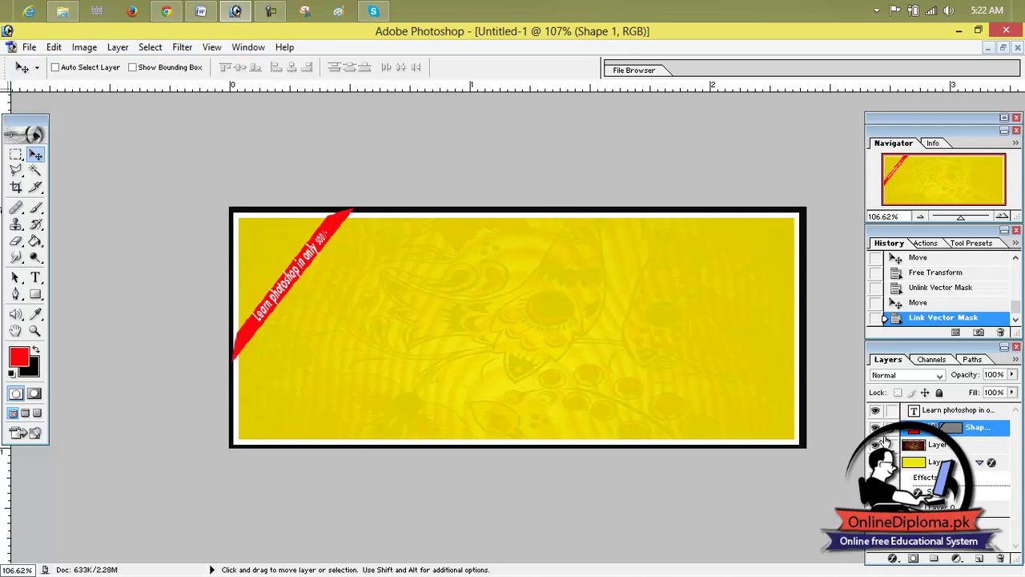
pyautogui.hotkey('ctrl', 't')
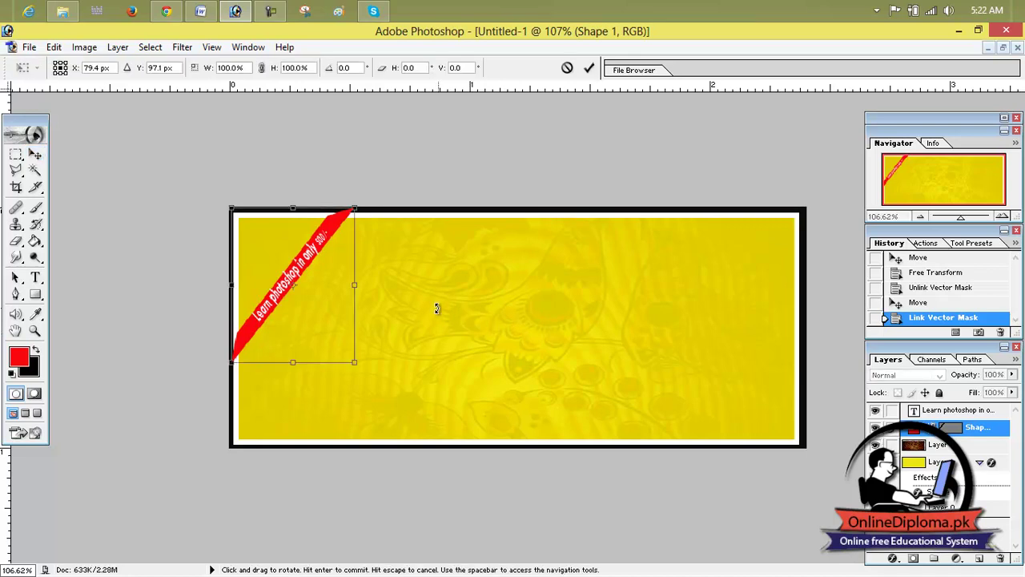
# Step: Skew the red ribbon's corner and bottom edge, then reposition it into the top-left corner
pyautogui.rightClick(312, 260)
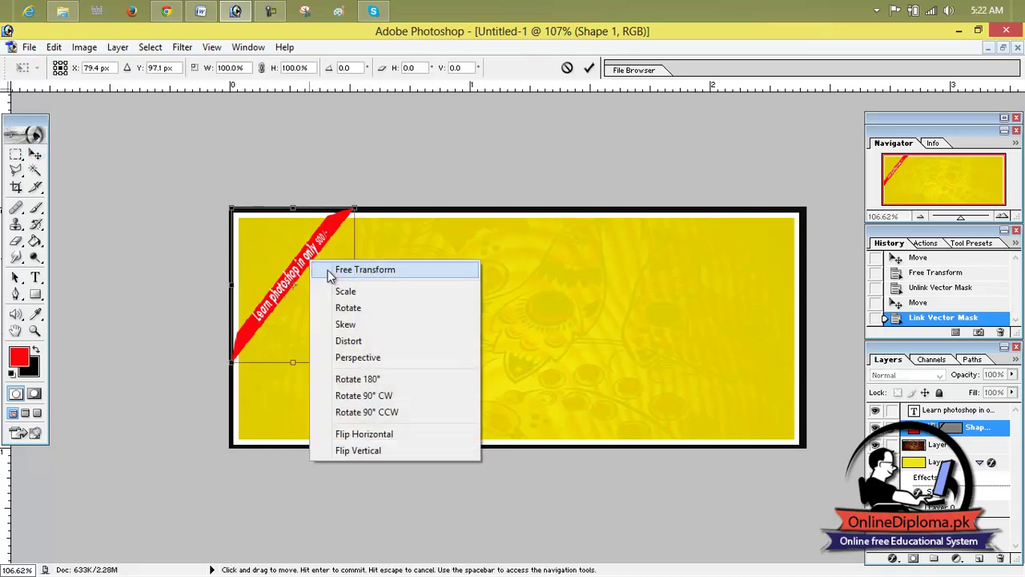
pyautogui.click(367, 323)
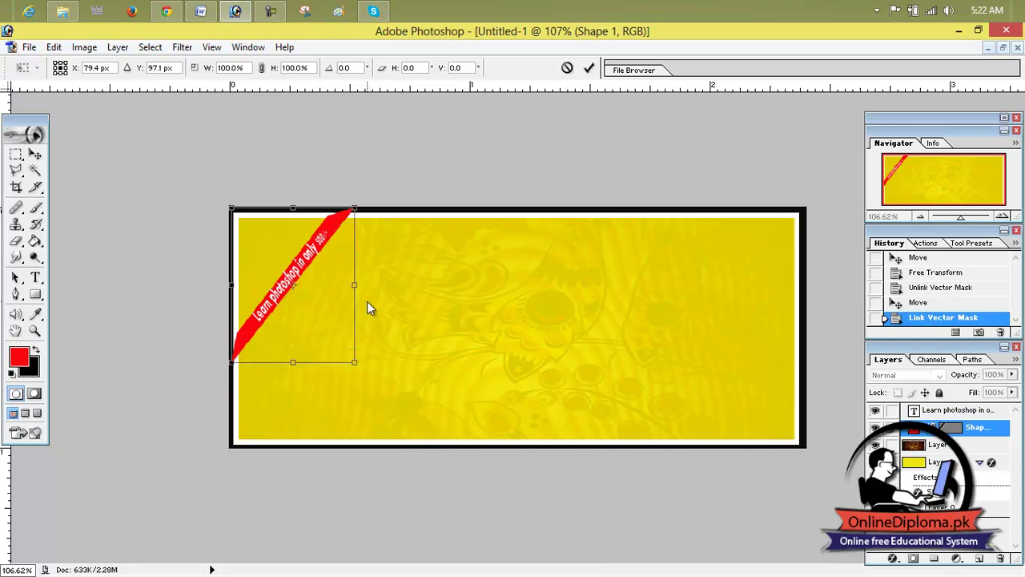
pyautogui.moveTo(355, 209); pyautogui.dragTo(361, 214)
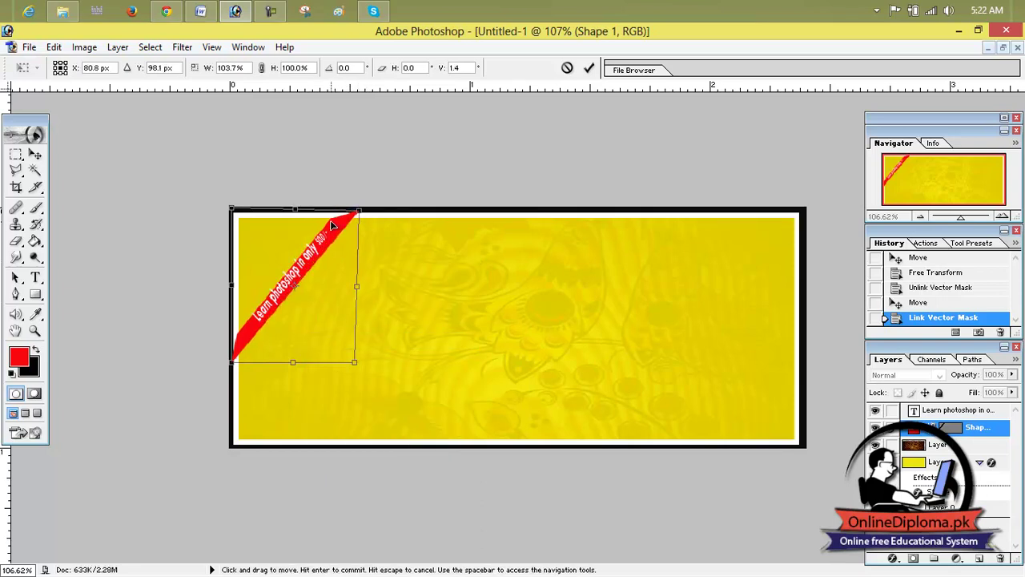
pyautogui.moveTo(332, 223)
pyautogui.mouseDown()
pyautogui.moveTo(358, 214)
pyautogui.moveTo(346, 220)
pyautogui.mouseUp()
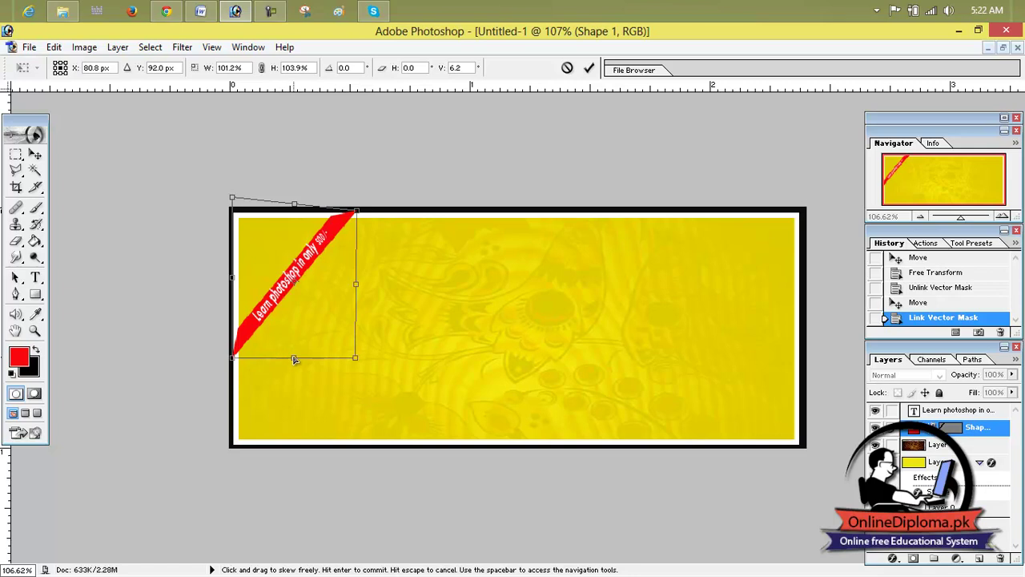
pyautogui.moveTo(294, 360); pyautogui.dragTo(297, 360)
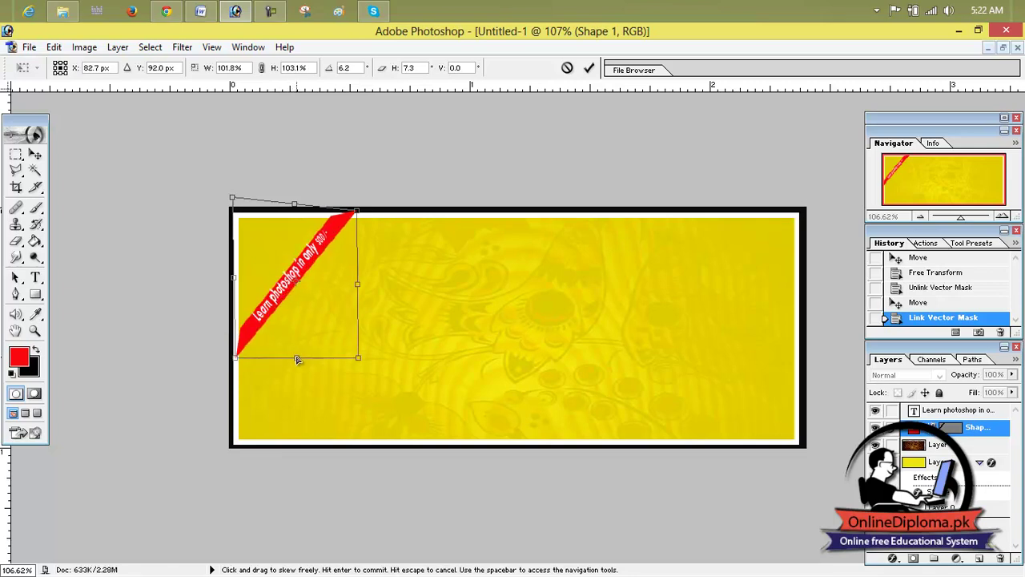
pyautogui.moveTo(313, 339); pyautogui.dragTo(309, 338)
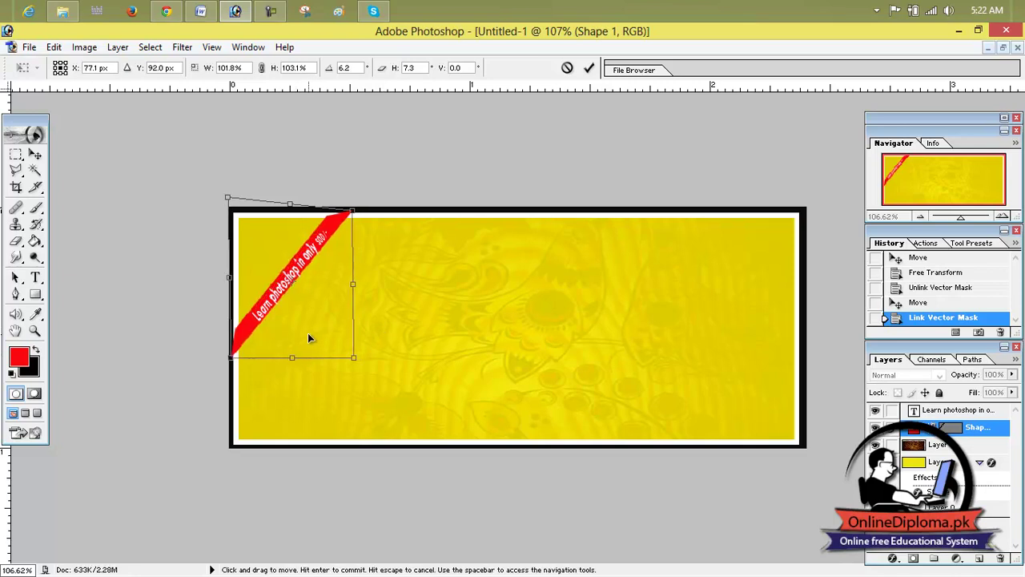
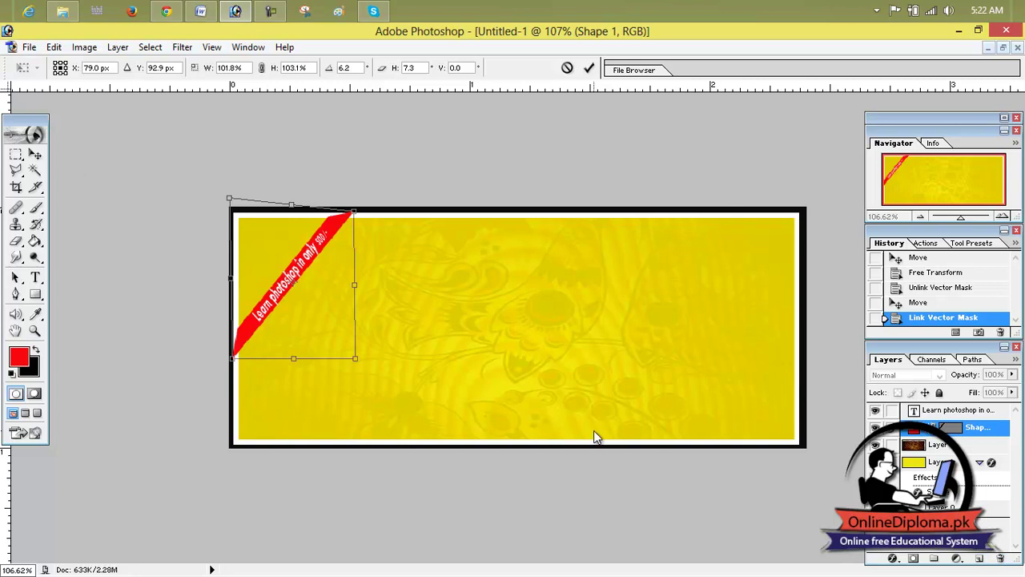
# Step: Delete the red ribbon shape layer, keeping Layer 2 and undoing an accidental move of it
pyautogui.click(589, 68)
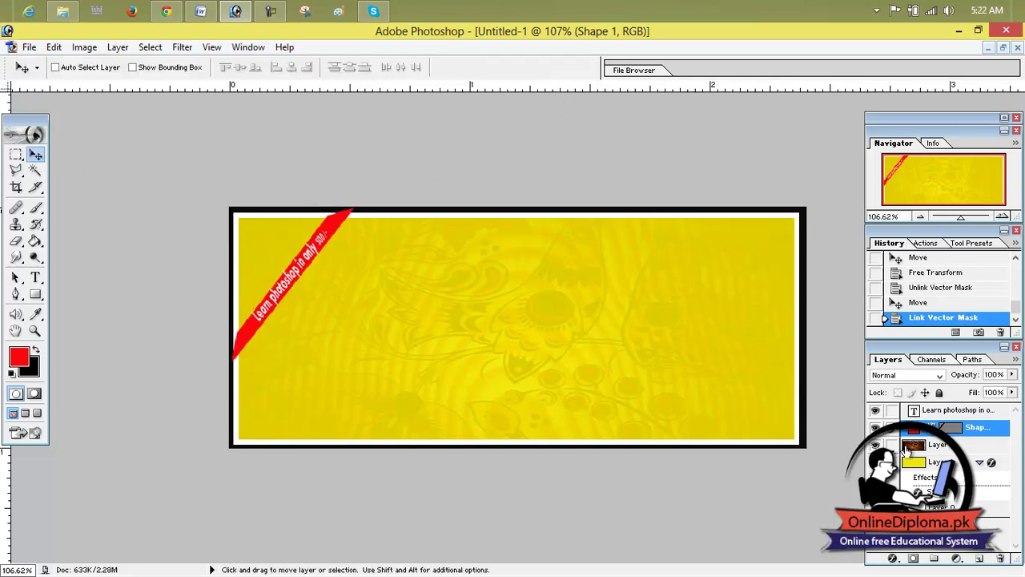
pyautogui.moveTo(927, 433)
pyautogui.mouseDown()
pyautogui.moveTo(994, 569)
pyautogui.moveTo(999, 558)
pyautogui.mouseUp()
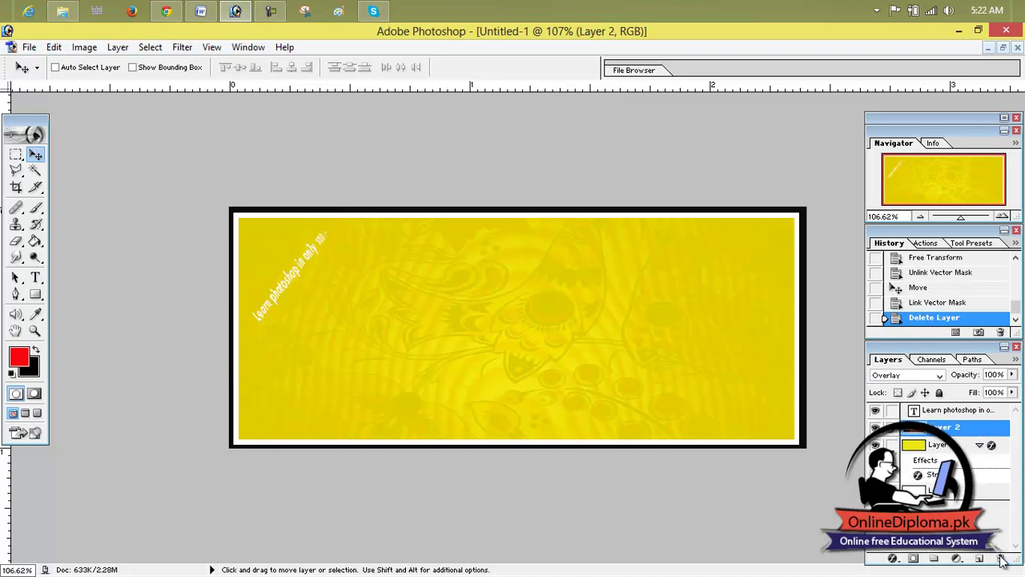
pyautogui.click(1001, 559)
pyautogui.click(529, 246)
pyautogui.moveTo(306, 258)
pyautogui.mouseDown()
pyautogui.moveTo(416, 301)
pyautogui.moveTo(318, 270)
pyautogui.mouseUp()
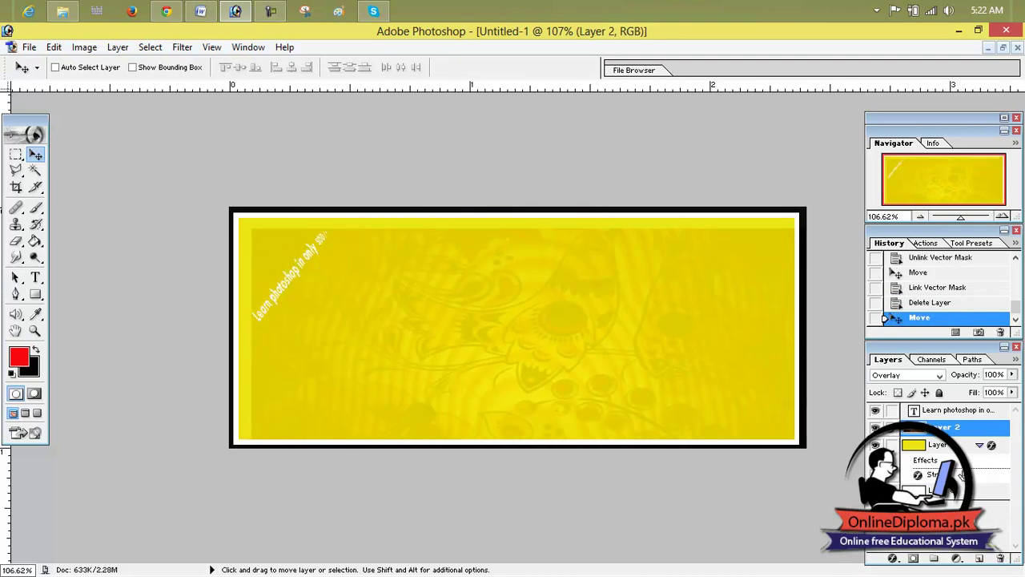
pyautogui.hotkey('ctrl', 'z')
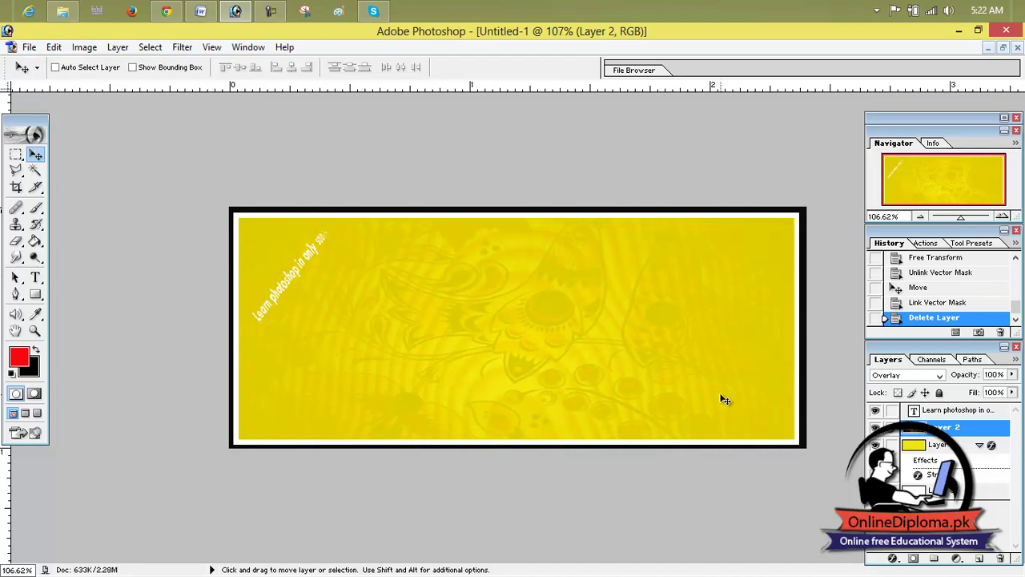
# Step: On a new layer, draw a long red rectangle across the upper part of the banner
pyautogui.click(984, 559)
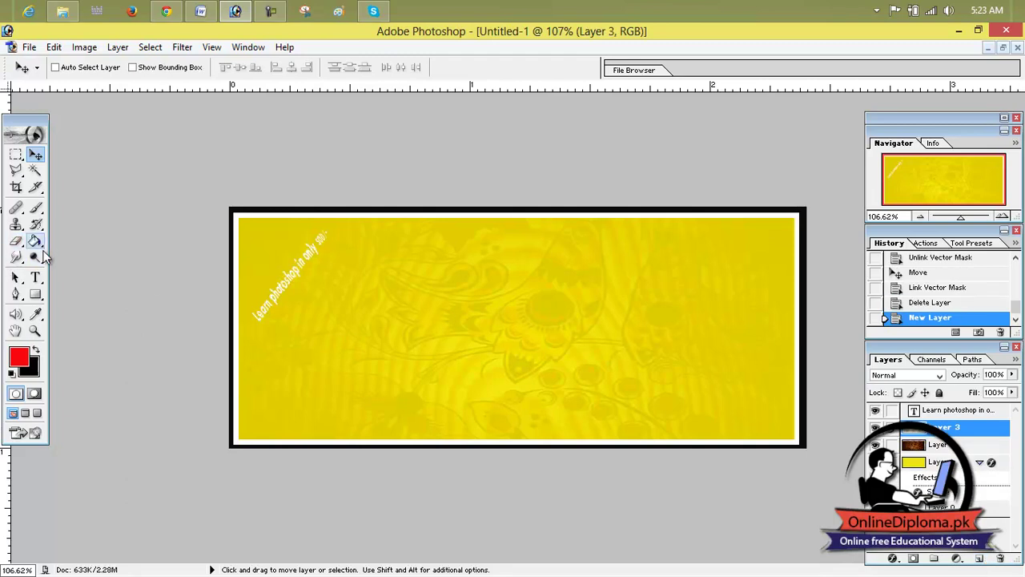
pyautogui.click(35, 242)
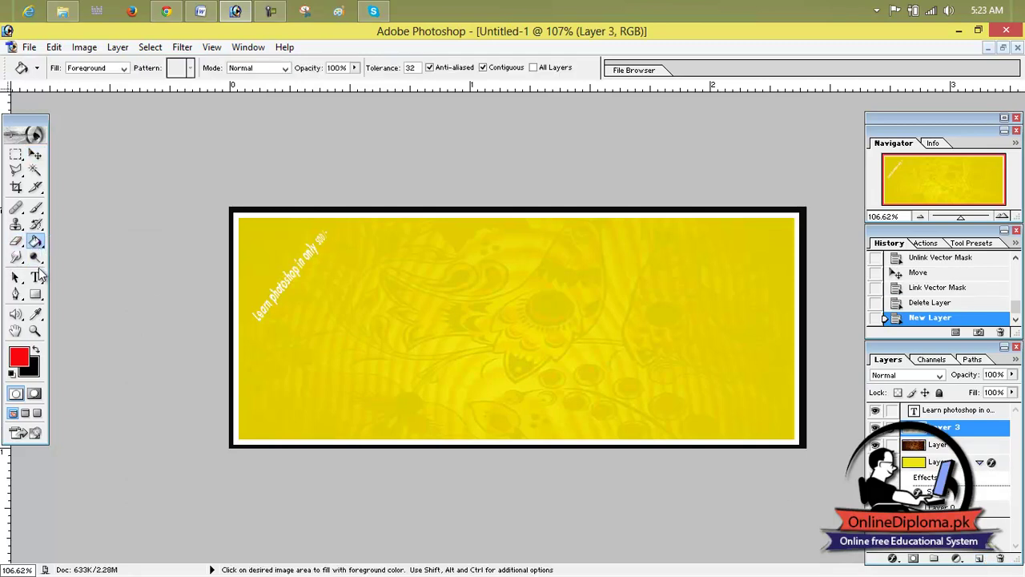
pyautogui.click(16, 225)
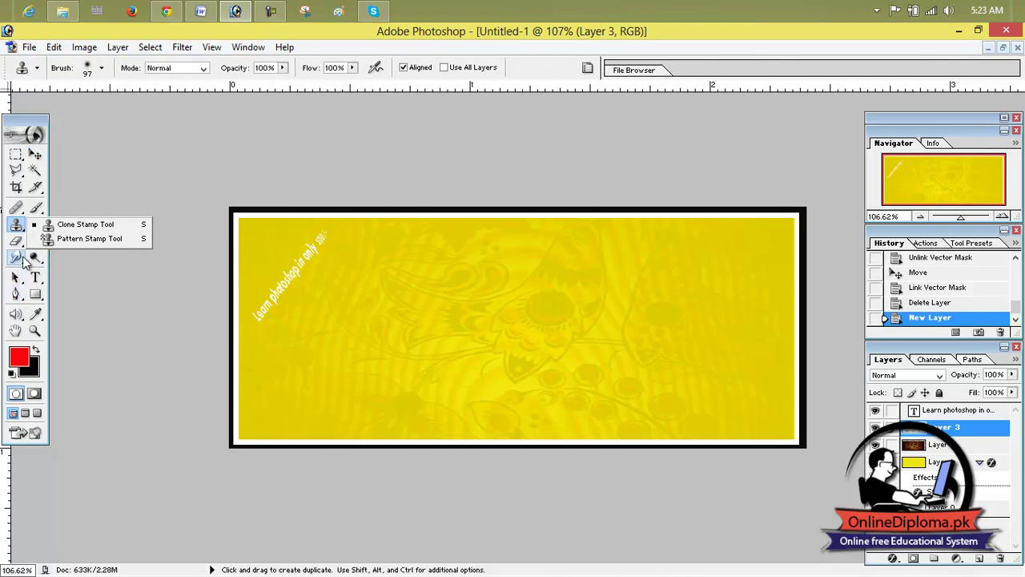
pyautogui.click(16, 156)
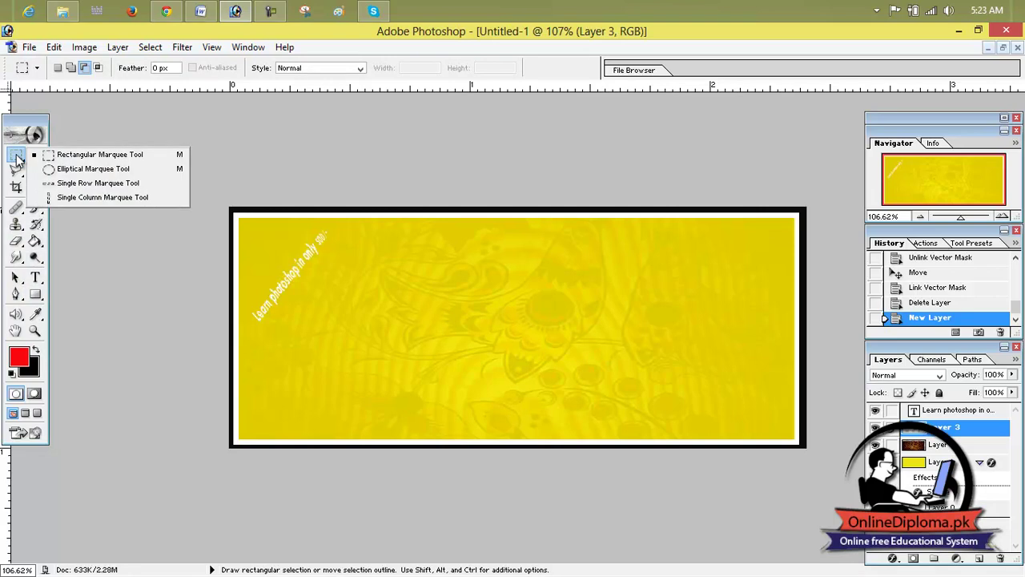
pyautogui.click(36, 294)
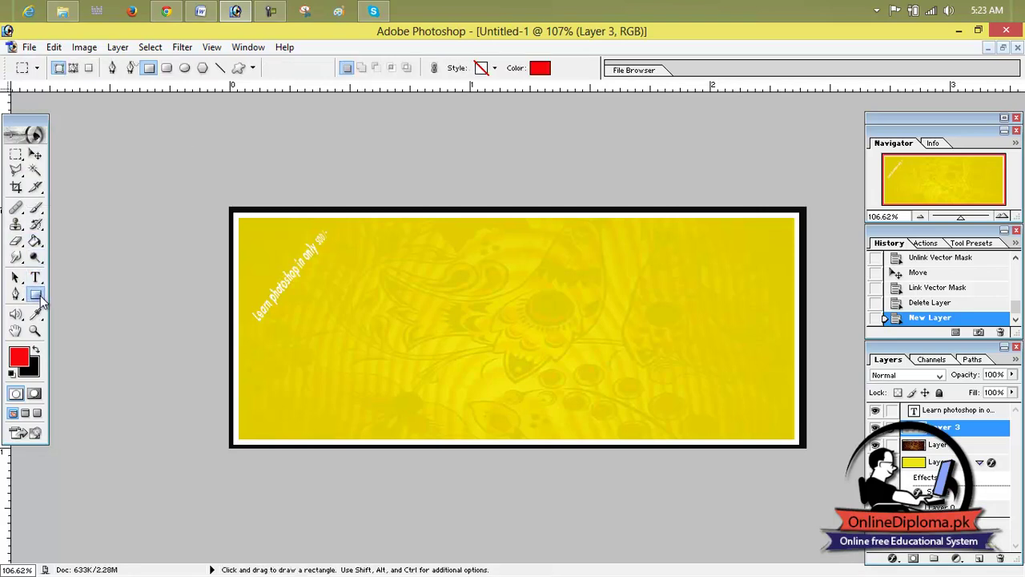
pyautogui.moveTo(337, 287); pyautogui.dragTo(531, 310)
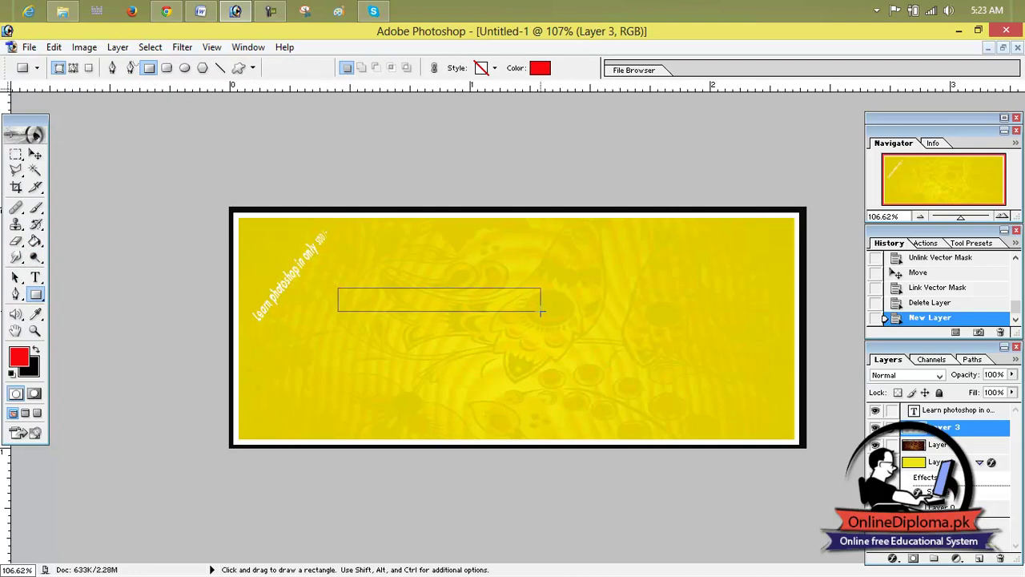
pyautogui.moveTo(531, 310); pyautogui.dragTo(542, 304)
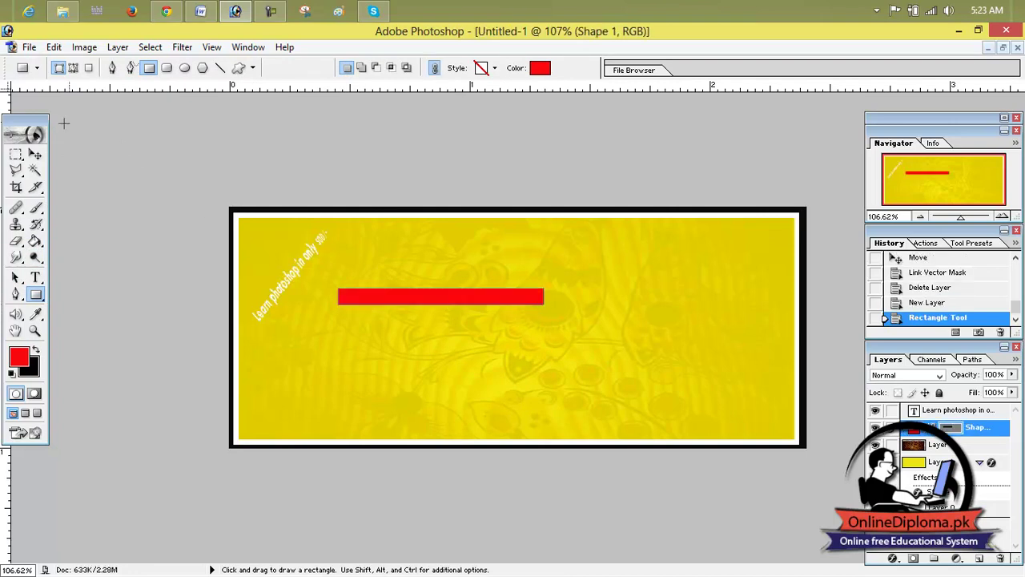
# Step: Shift the red bar slightly left and move the rotated text to the banner's lower right
pyautogui.click(35, 154)
pyautogui.moveTo(390, 298); pyautogui.dragTo(295, 311)
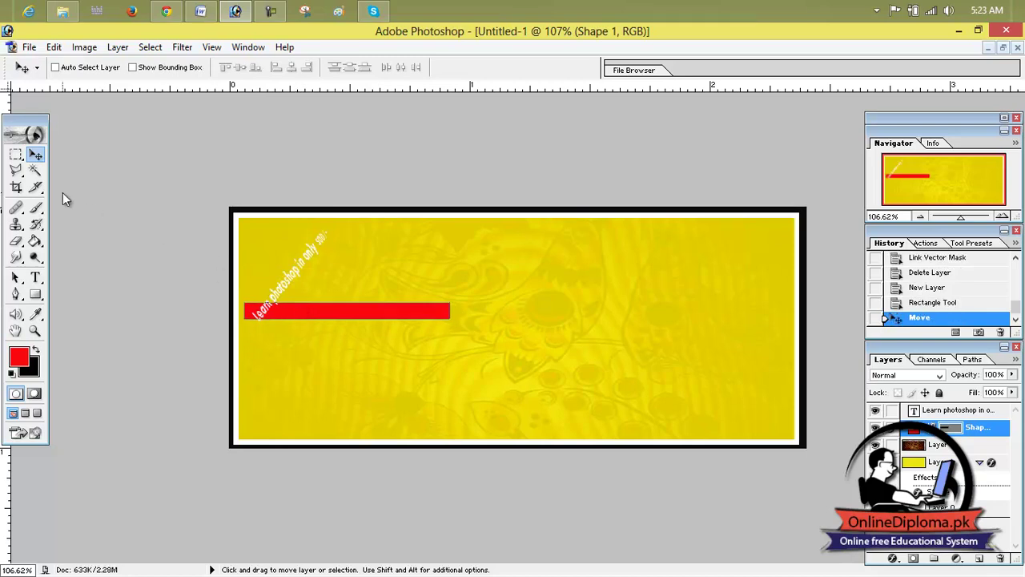
pyautogui.click(918, 413)
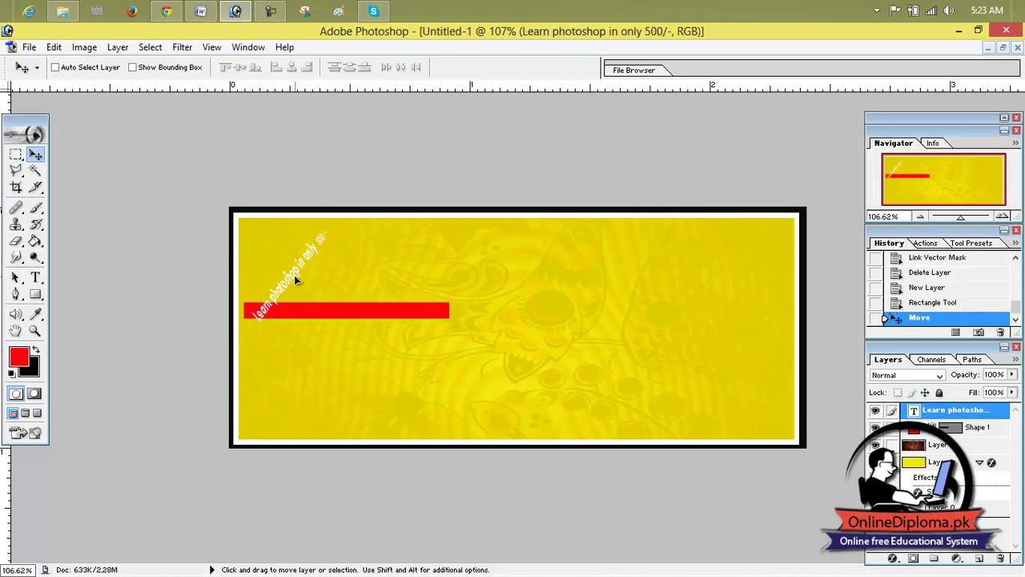
pyautogui.moveTo(294, 275); pyautogui.dragTo(628, 395)
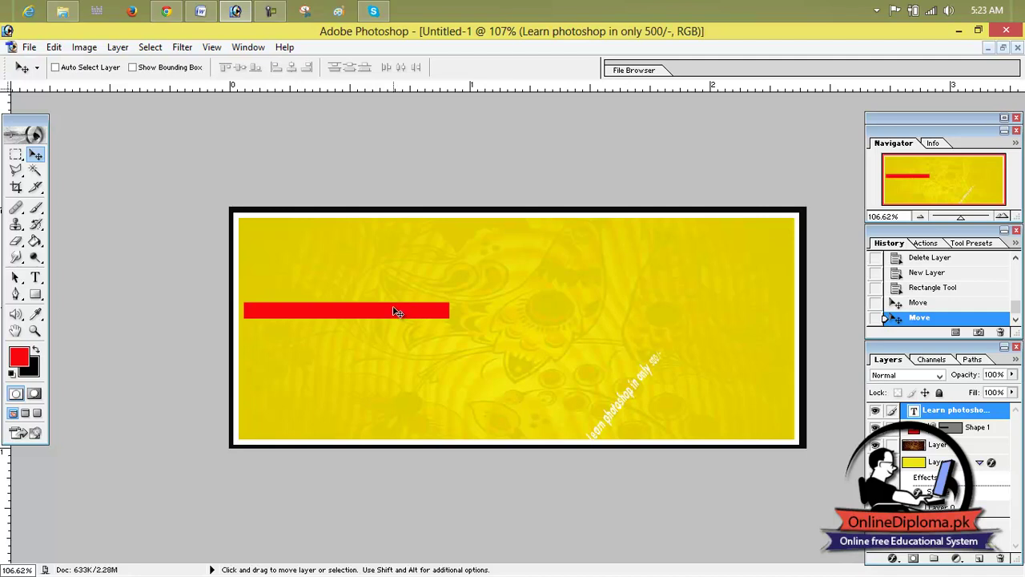
# Step: Line the red bar up against the banner's left edge
pyautogui.click(917, 426)
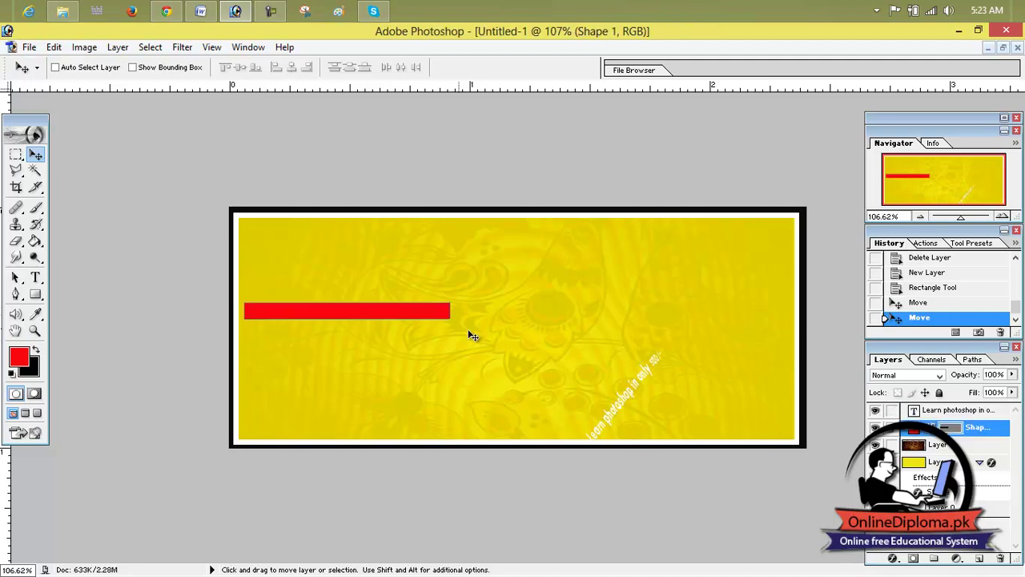
pyautogui.moveTo(421, 312); pyautogui.dragTo(420, 306)
pyautogui.press('Up')
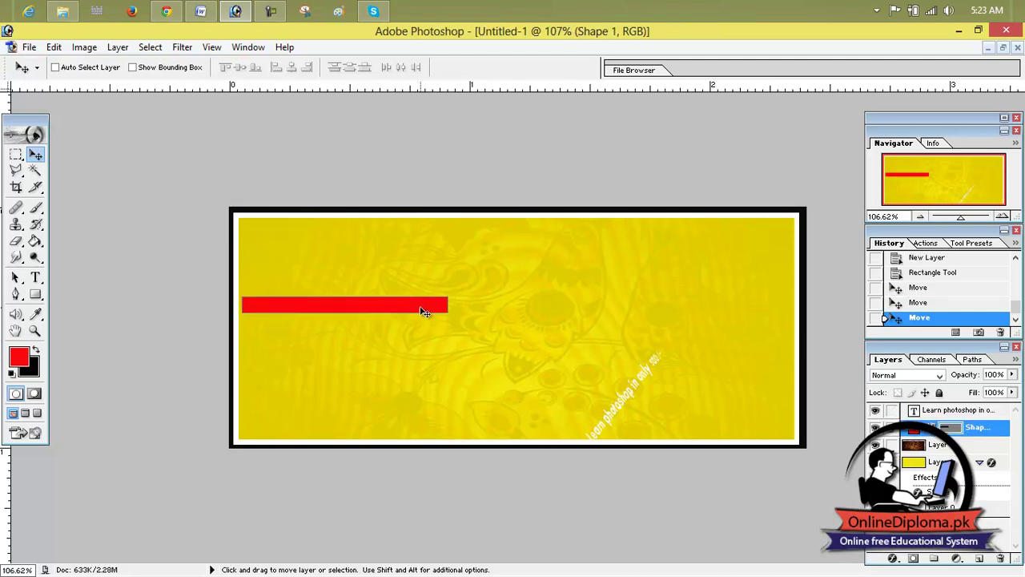
pyautogui.rightClick(421, 309)
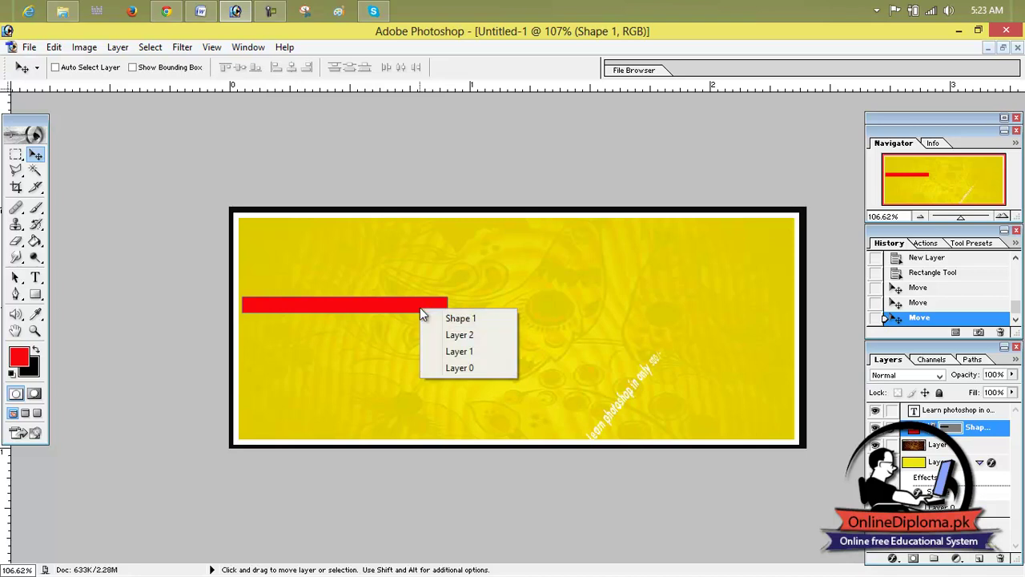
pyautogui.click(394, 309)
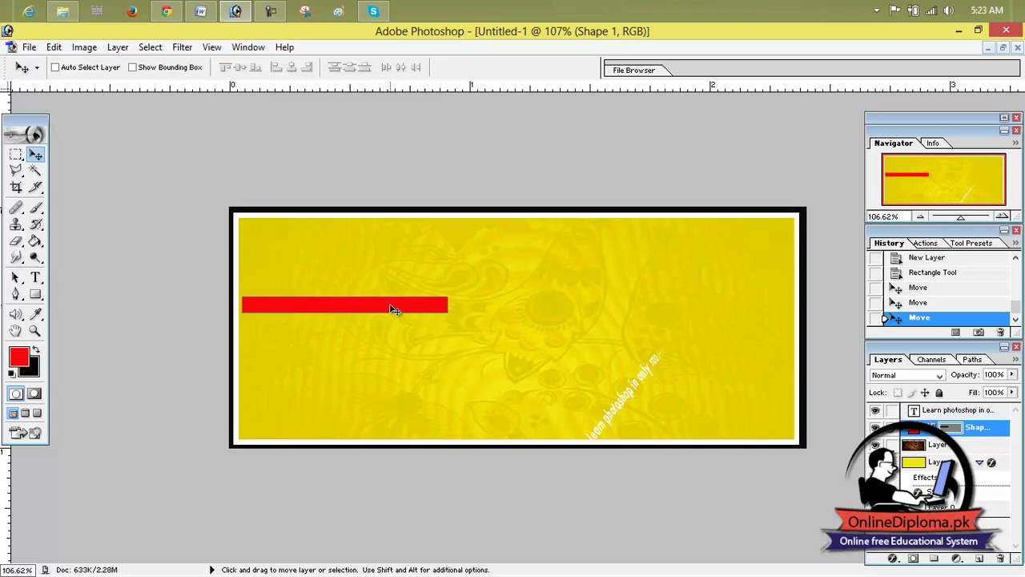
pyautogui.hotkey('ctrl', 't')
# Step: Try distorting the red bar into a wedge, then cancel the distortion
pyautogui.rightClick(392, 306)
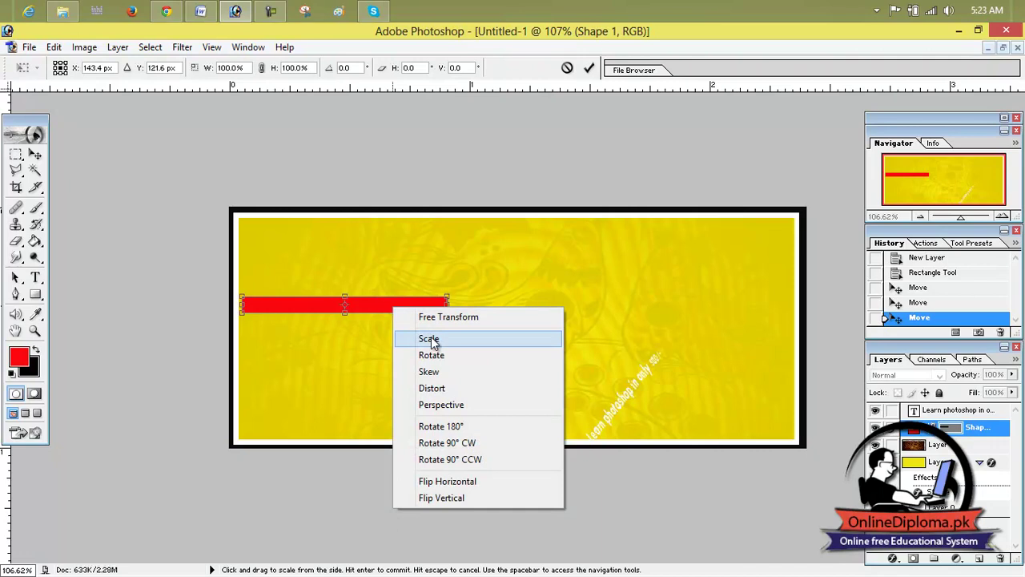
pyautogui.click(445, 388)
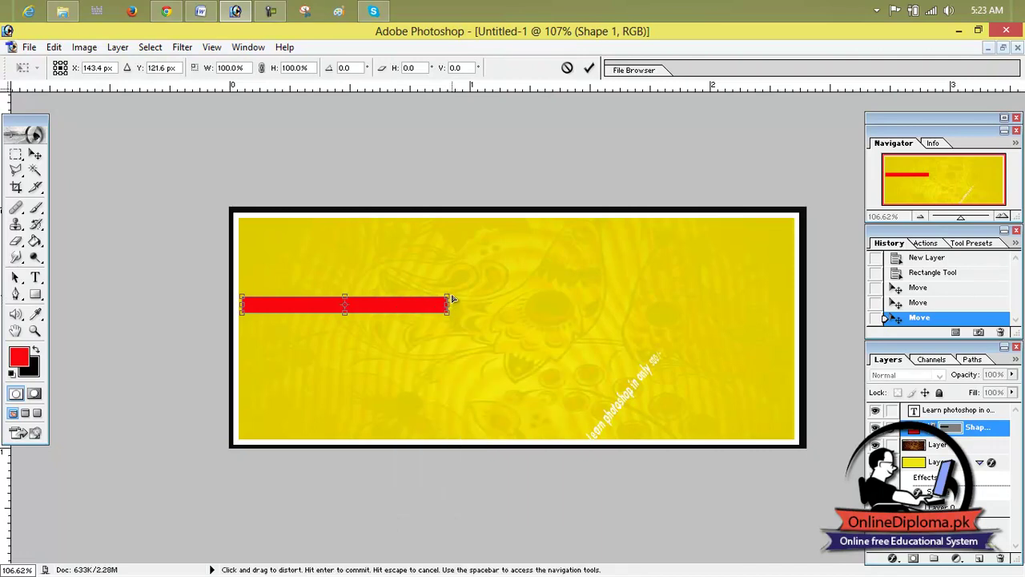
pyautogui.moveTo(447, 298)
pyautogui.mouseDown()
pyautogui.moveTo(337, 209)
pyautogui.moveTo(351, 216)
pyautogui.mouseUp()
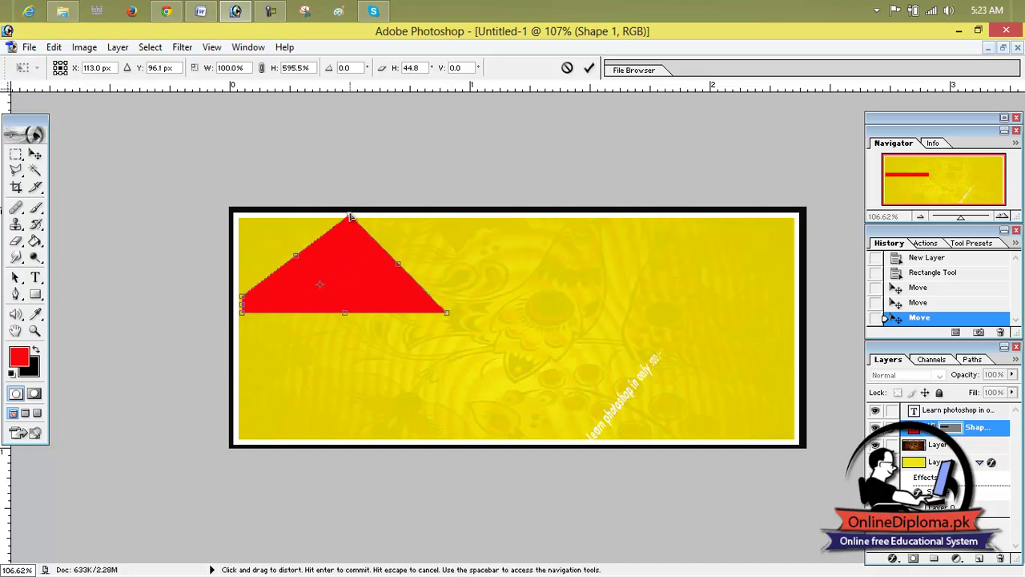
pyautogui.moveTo(350, 216); pyautogui.dragTo(441, 271)
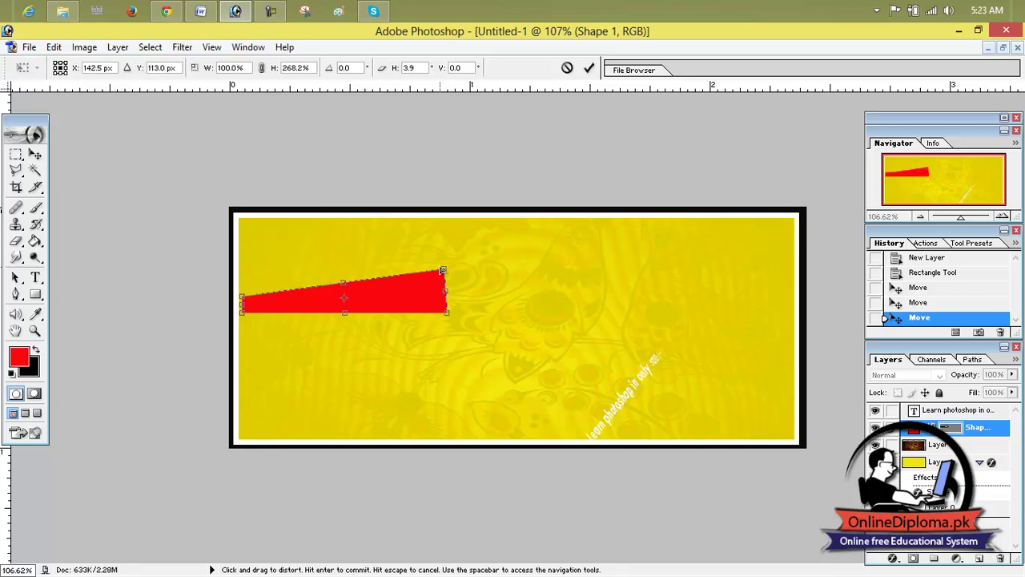
pyautogui.press('Escape')
pyautogui.hotkey('ctrl', 't')
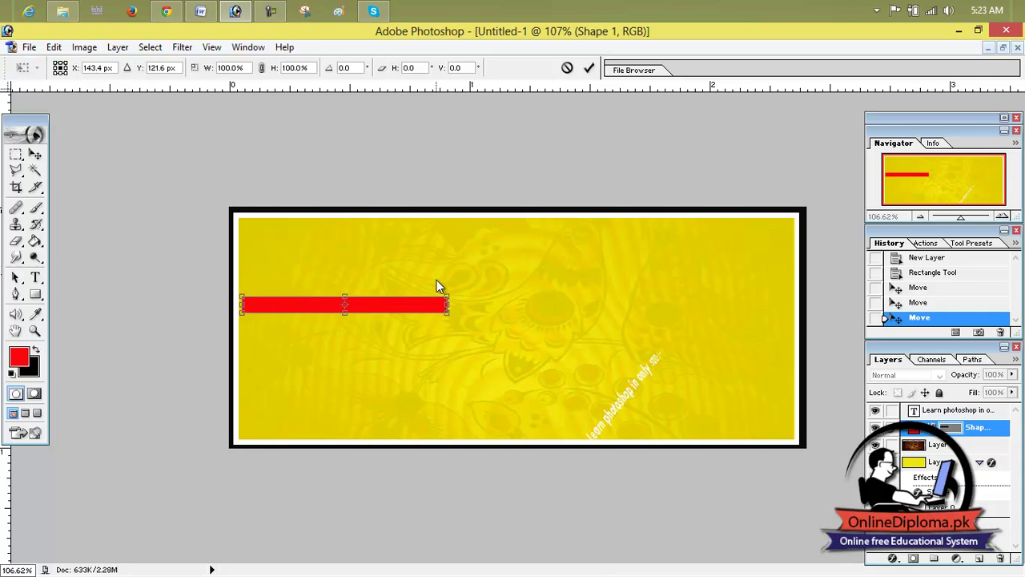
# Step: Scale the red bar taller to about 145.5% of its height
pyautogui.rightClick(373, 311)
pyautogui.click(409, 344)
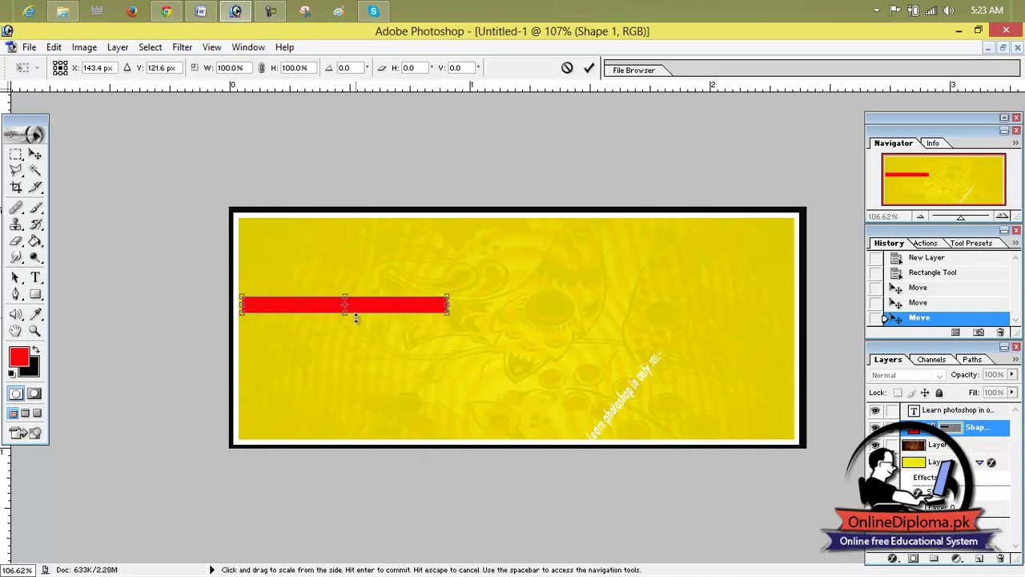
pyautogui.moveTo(345, 311); pyautogui.dragTo(346, 323)
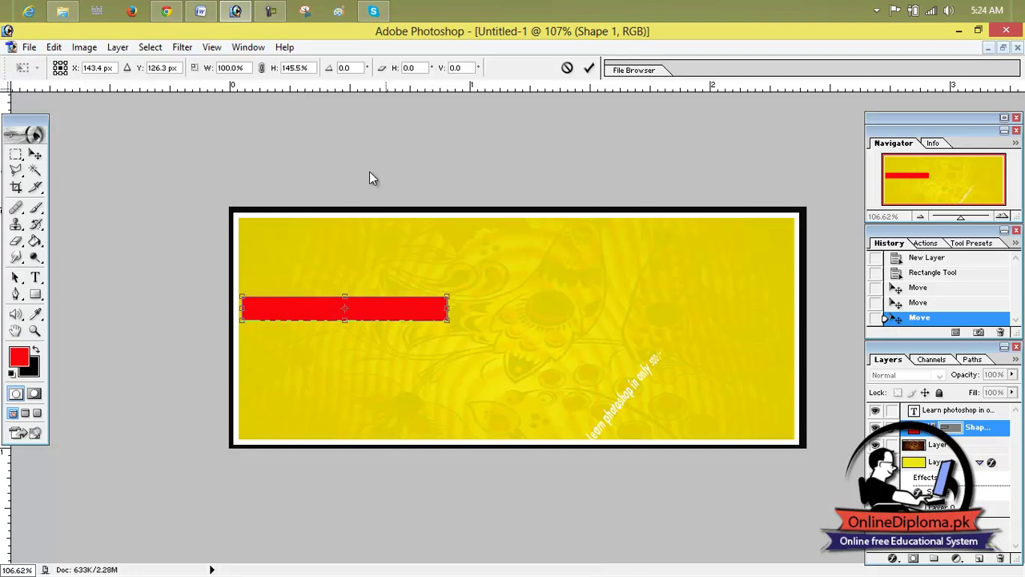
# Step: Distort the red bar into a thin diagonal band whose upper end meets the banner's top edge
pyautogui.rightClick(402, 307)
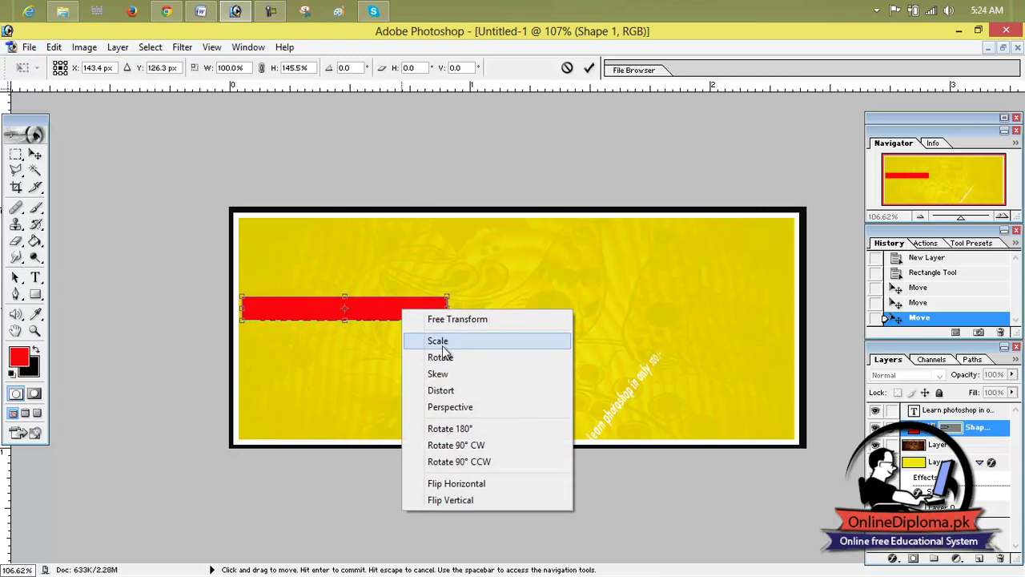
pyautogui.click(454, 390)
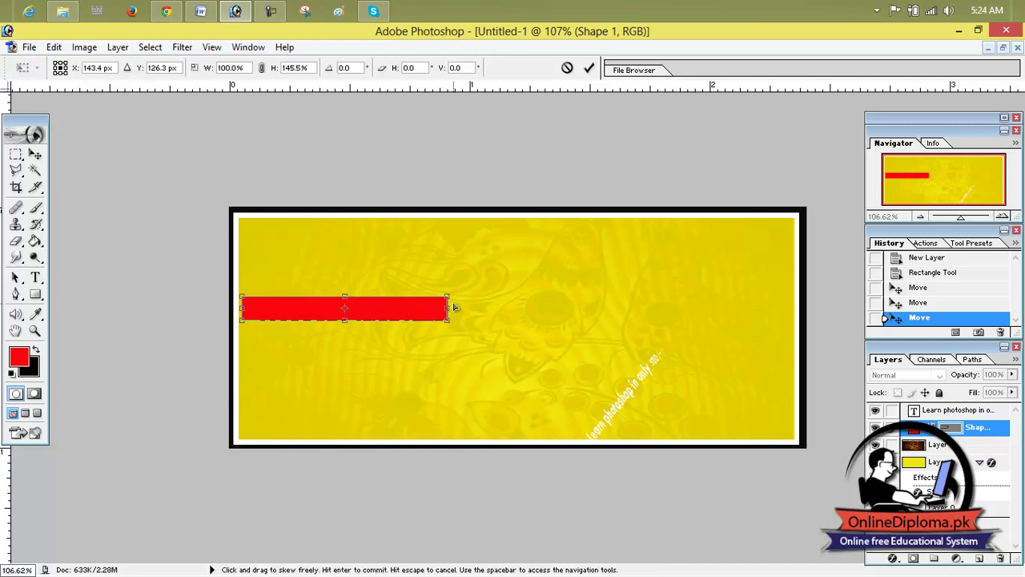
pyautogui.moveTo(447, 298)
pyautogui.mouseDown()
pyautogui.moveTo(365, 217)
pyautogui.moveTo(350, 216)
pyautogui.mouseUp()
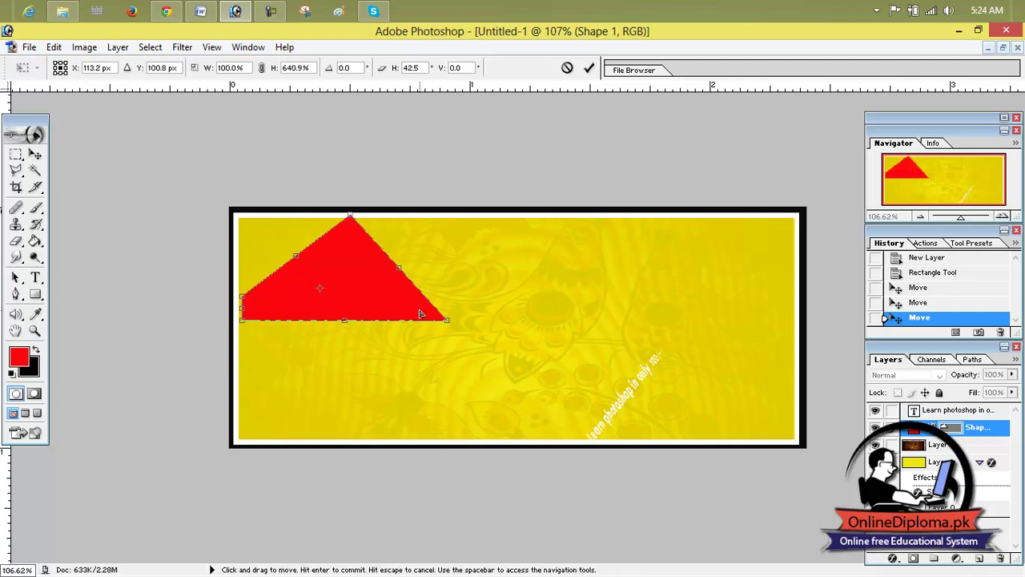
pyautogui.moveTo(447, 320)
pyautogui.mouseDown()
pyautogui.moveTo(405, 234)
pyautogui.moveTo(379, 223)
pyautogui.moveTo(388, 217)
pyautogui.mouseUp()
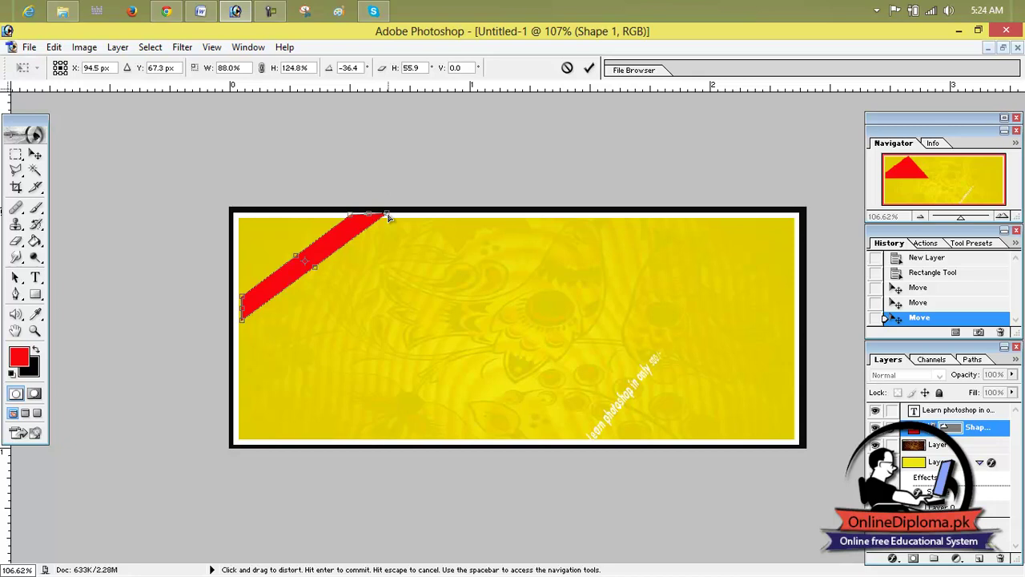
pyautogui.moveTo(389, 217); pyautogui.dragTo(380, 216)
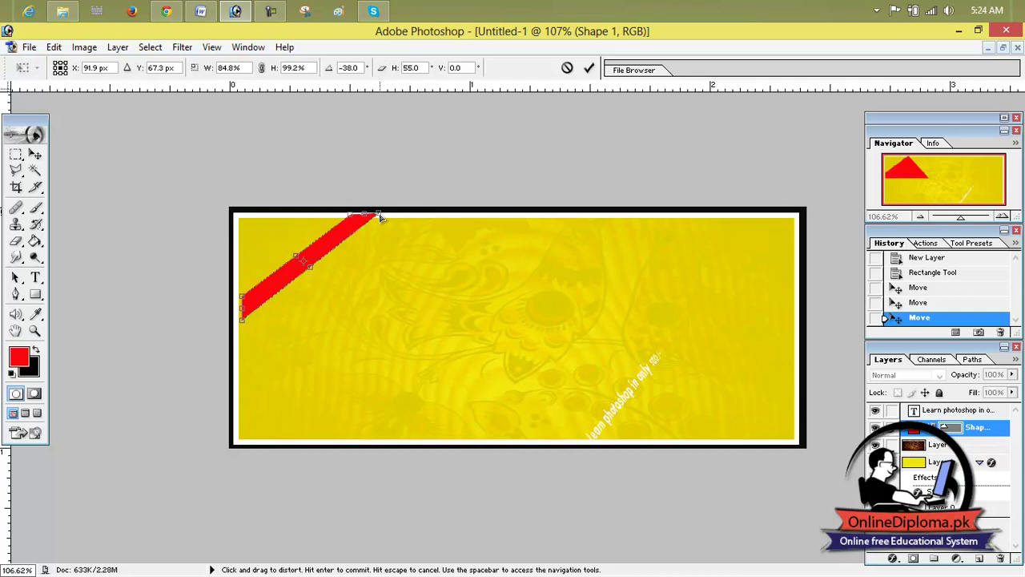
pyautogui.moveTo(379, 213); pyautogui.dragTo(379, 213)
pyautogui.moveTo(379, 213)
pyautogui.mouseDown()
pyautogui.moveTo(393, 245)
pyautogui.moveTo(380, 221)
pyautogui.mouseUp()
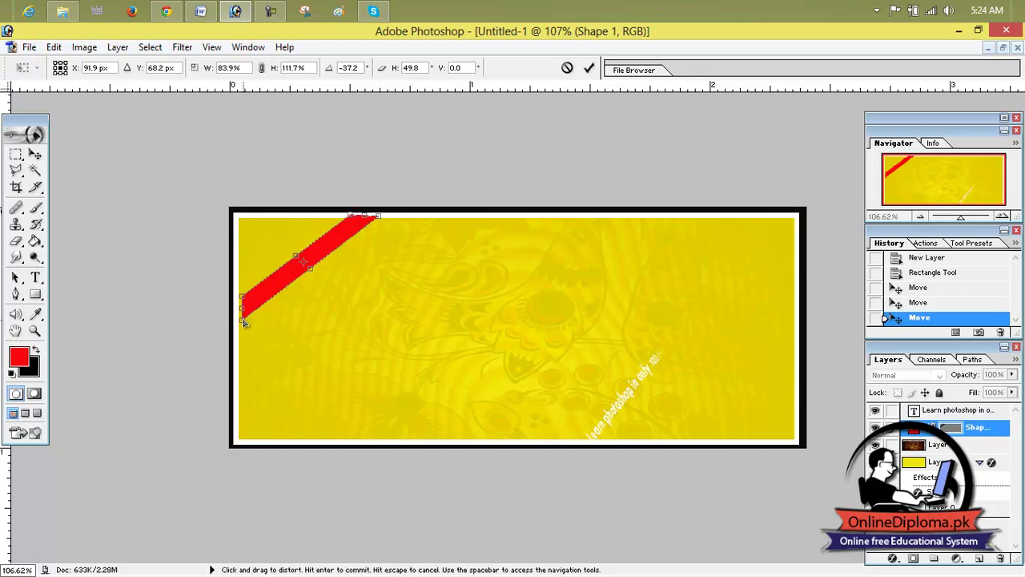
# Step: Pull the band's lower end to the left edge and commit it at about -37.8°
pyautogui.moveTo(244, 322)
pyautogui.mouseDown()
pyautogui.moveTo(227, 332)
pyautogui.moveTo(238, 326)
pyautogui.mouseUp()
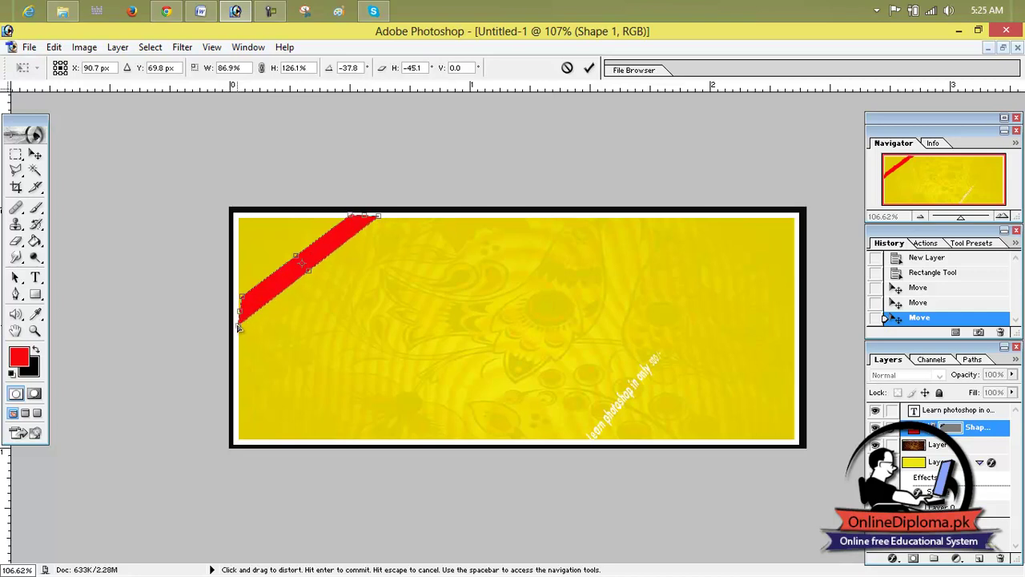
pyautogui.moveTo(242, 299); pyautogui.dragTo(239, 298)
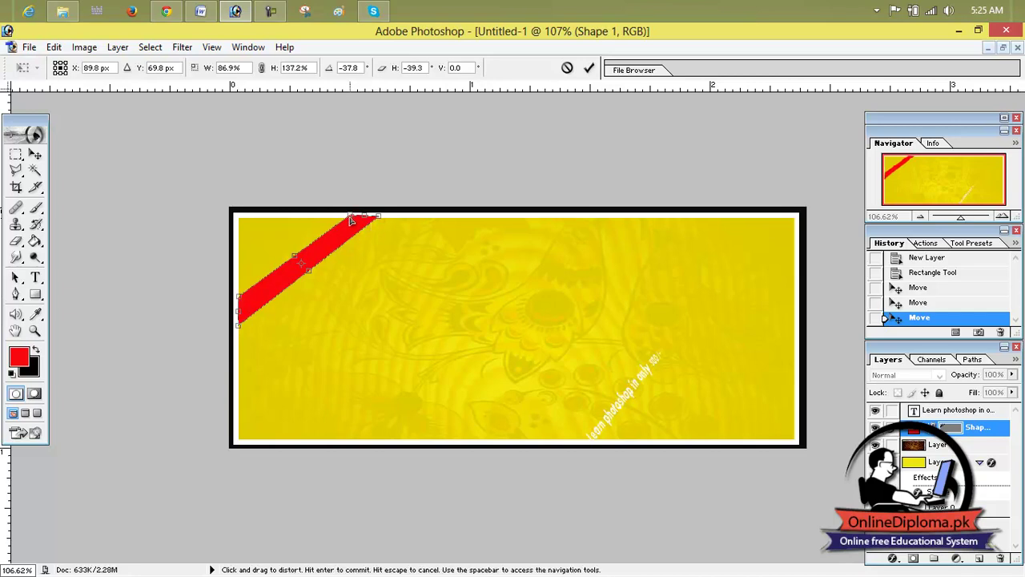
pyautogui.moveTo(350, 220); pyautogui.dragTo(343, 218)
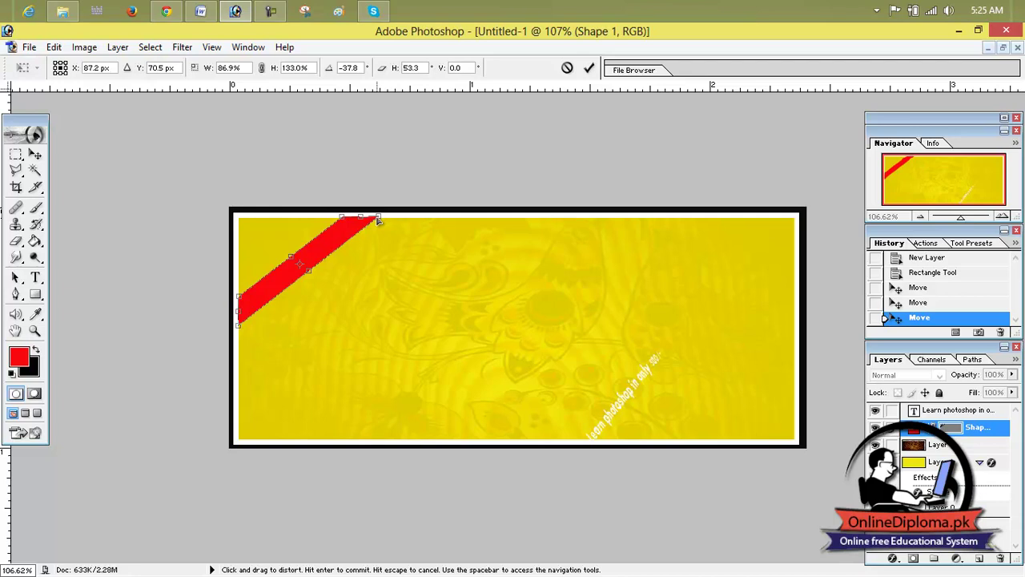
pyautogui.click(589, 69)
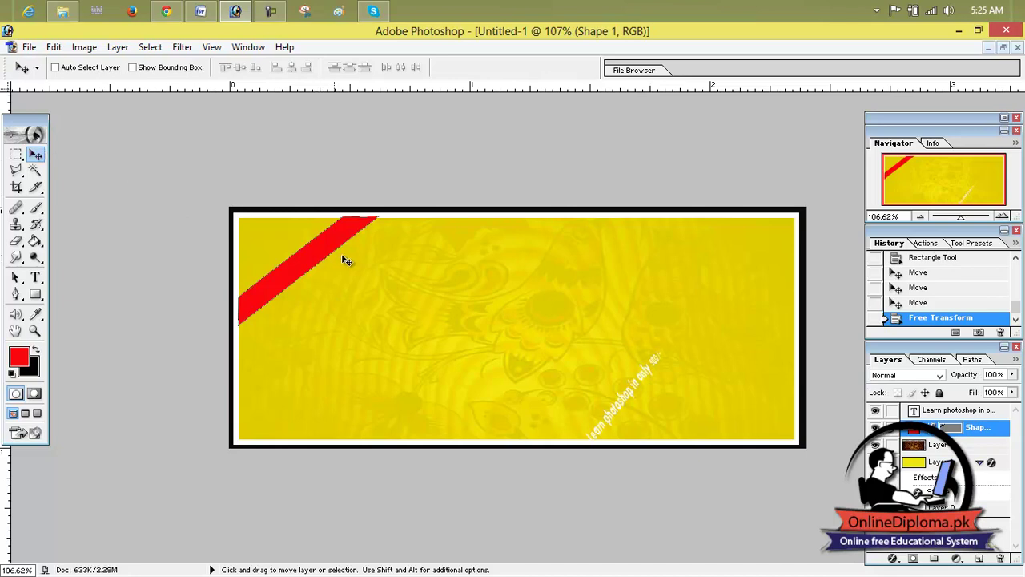
pyautogui.click(16, 170)
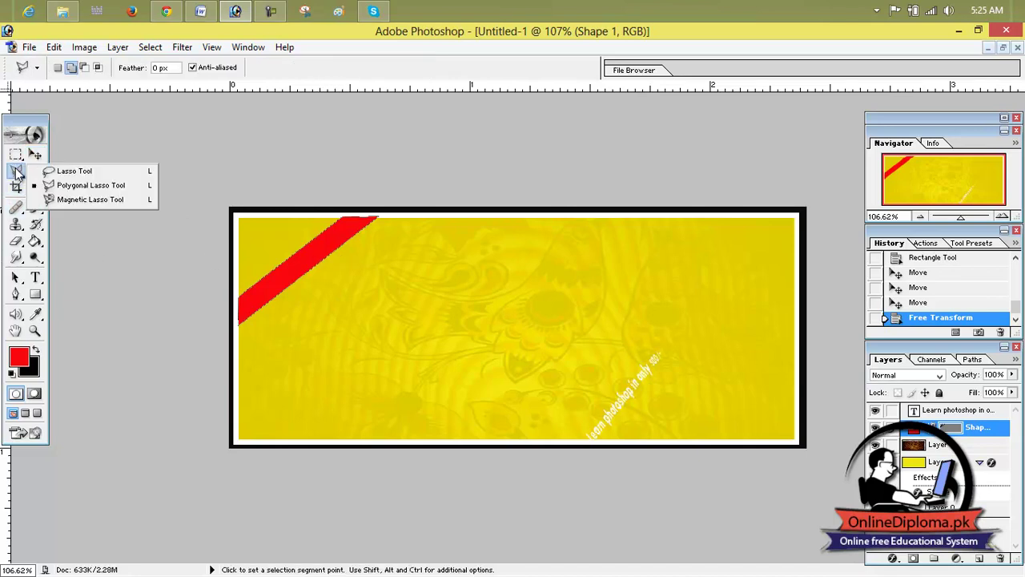
pyautogui.click(36, 241)
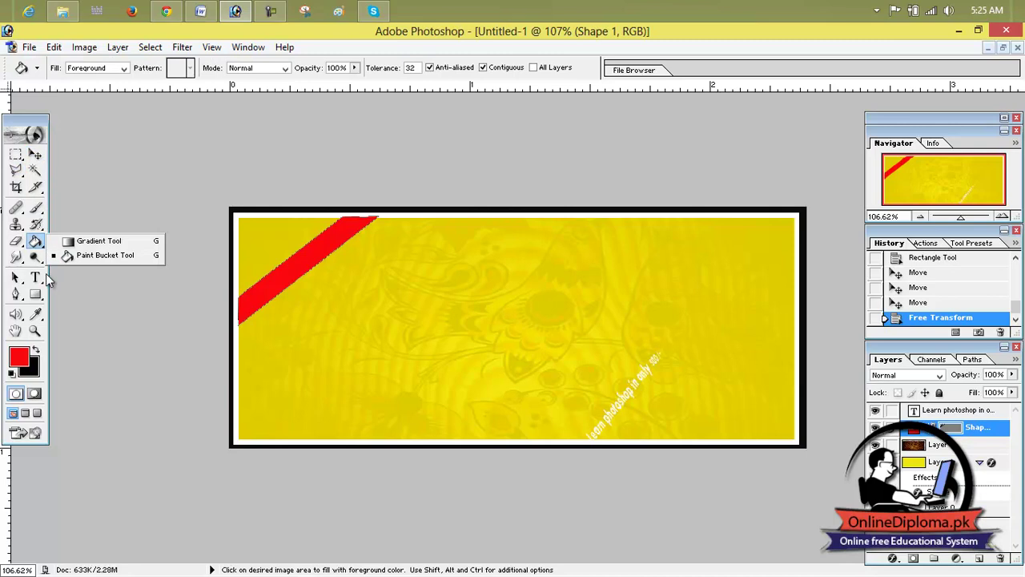
pyautogui.click(36, 257)
pyautogui.click(35, 277)
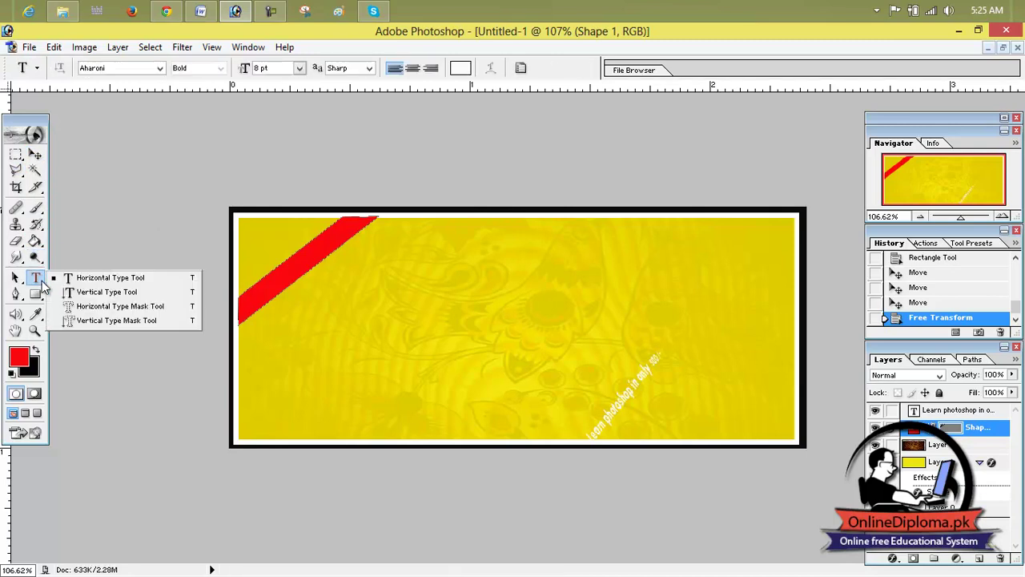
pyautogui.click(36, 313)
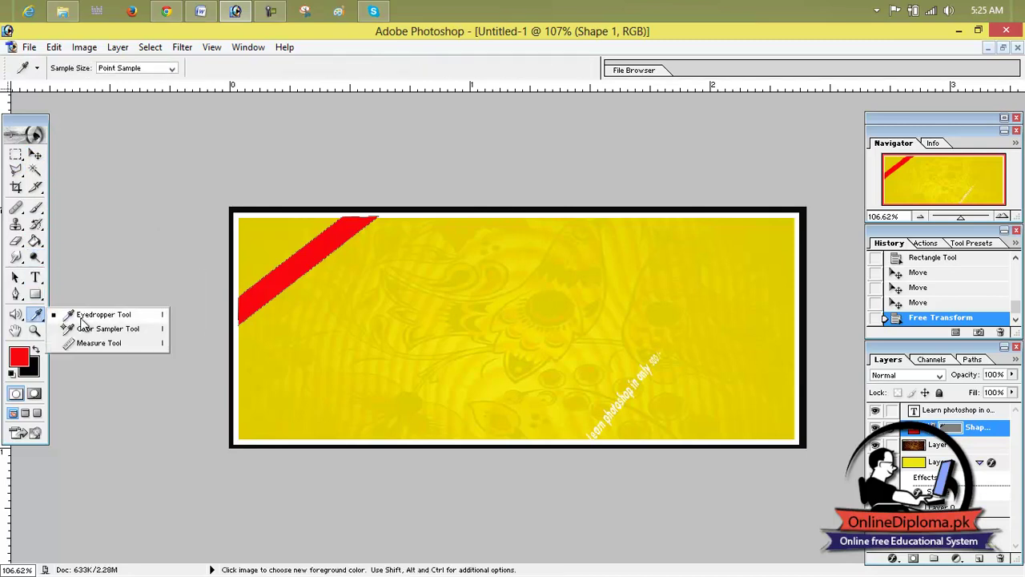
pyautogui.click(35, 294)
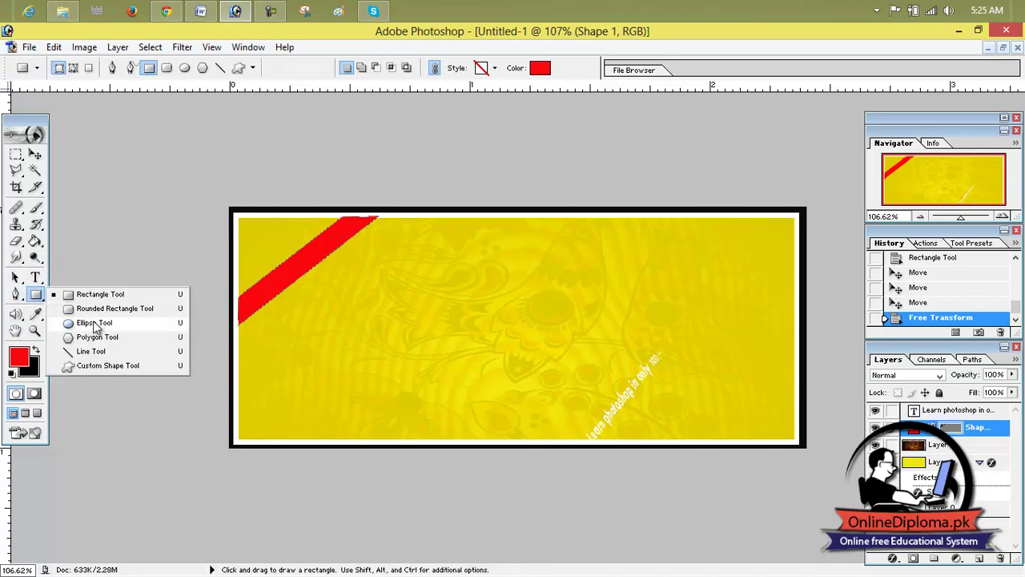
pyautogui.click(88, 348)
pyautogui.moveTo(260, 284)
pyautogui.mouseDown()
pyautogui.moveTo(275, 273)
pyautogui.moveTo(266, 311)
pyautogui.mouseUp()
pyautogui.press('ctrl')
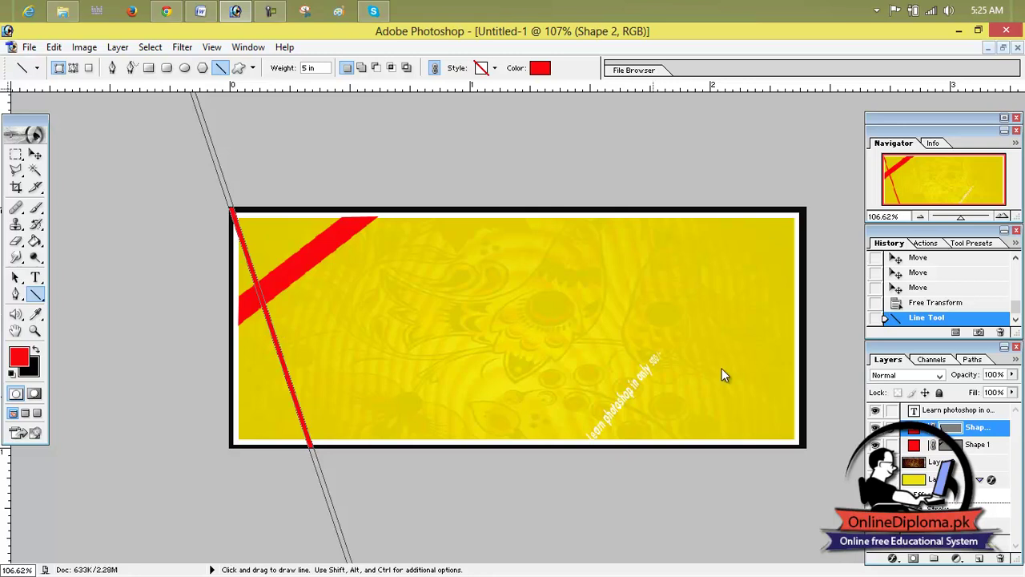
pyautogui.moveTo(955, 429); pyautogui.dragTo(1000, 560)
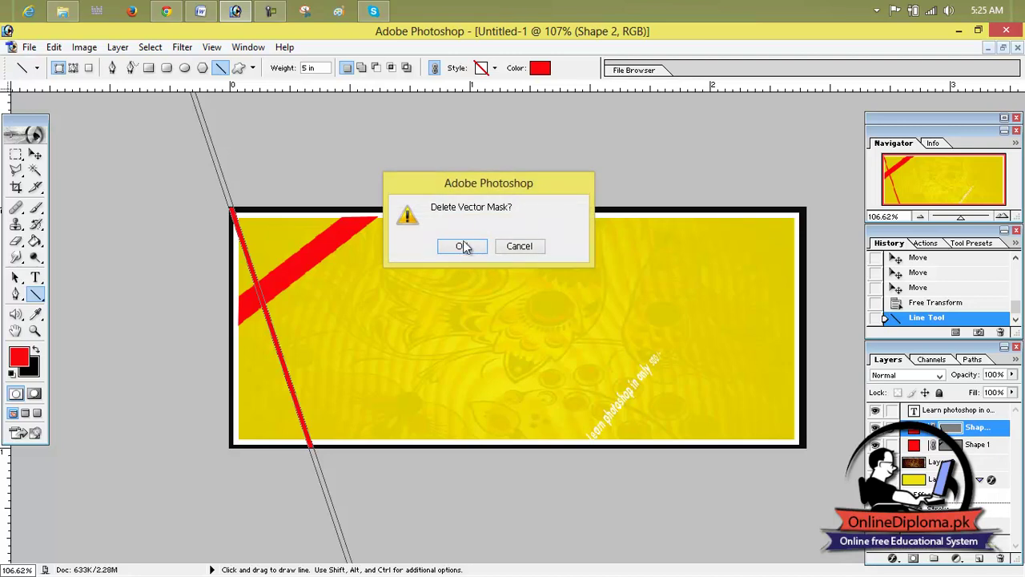
pyautogui.click(462, 246)
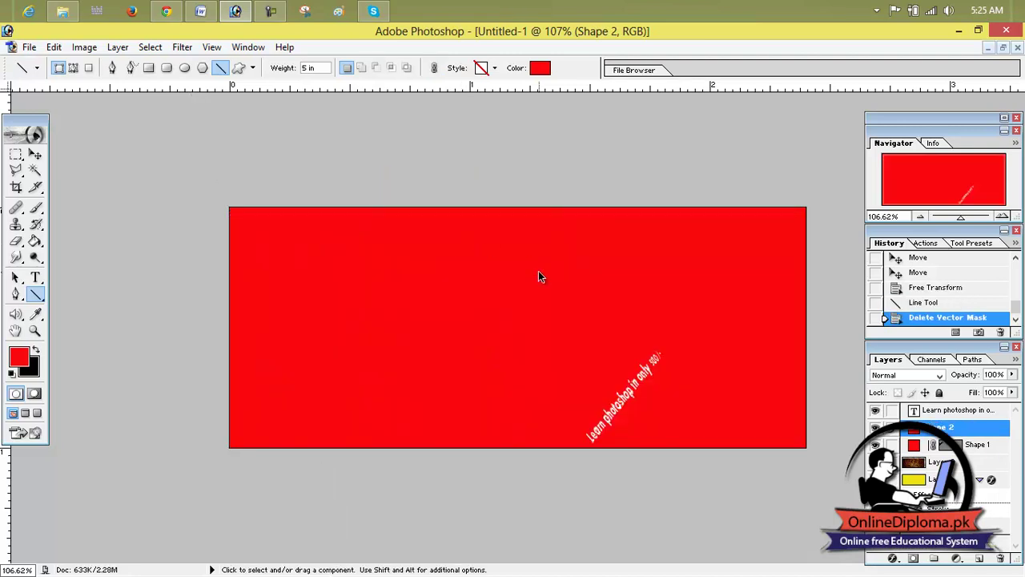
pyautogui.hotkey('ctrl', 'z')
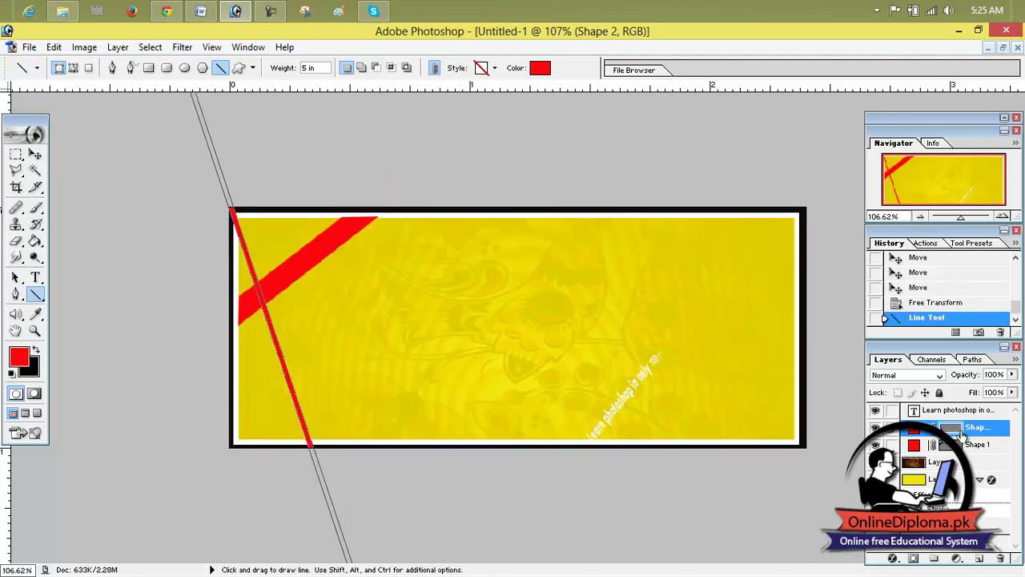
pyautogui.click(947, 412)
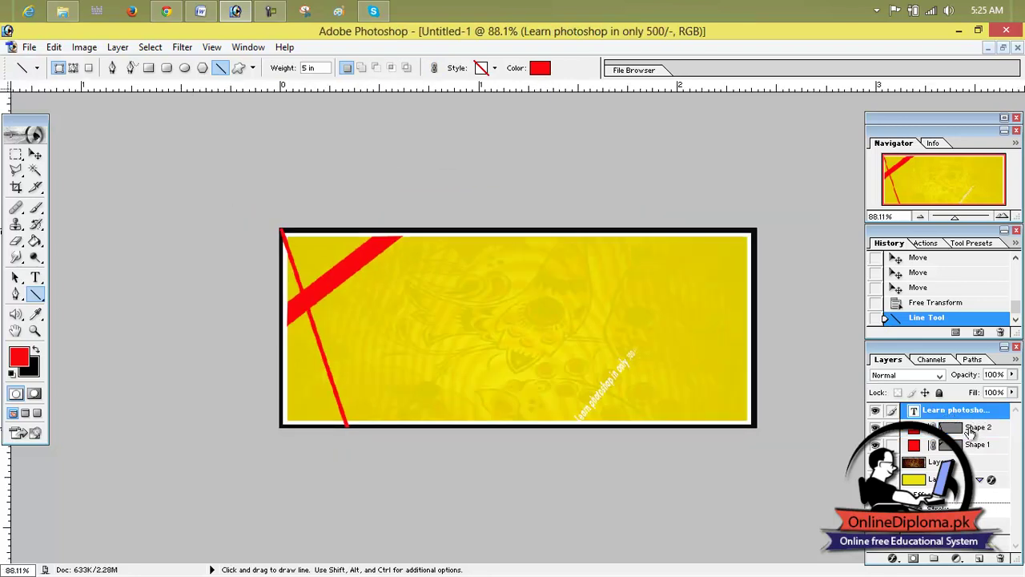
pyautogui.click(971, 431)
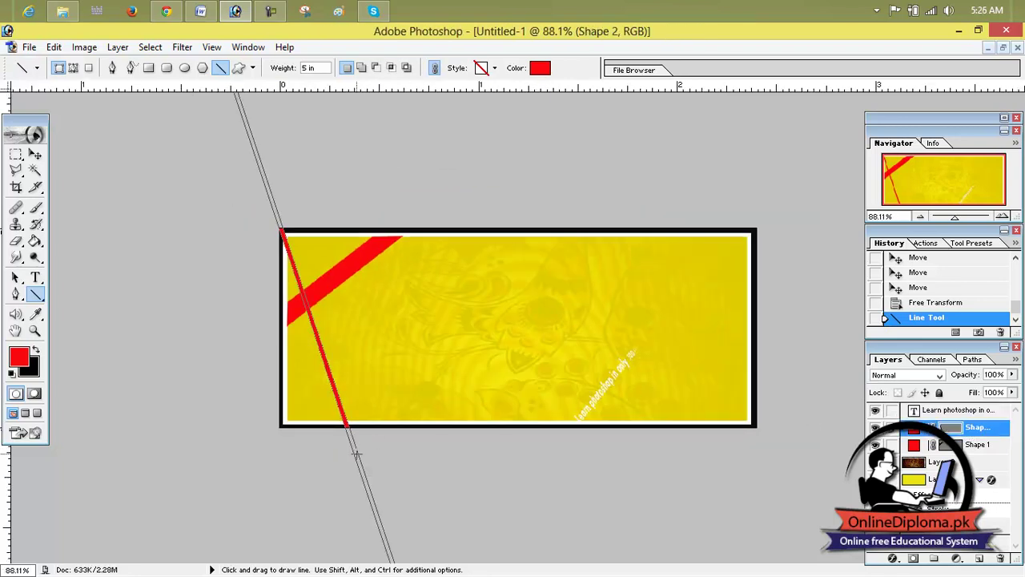
pyautogui.click(1000, 558)
pyautogui.click(463, 247)
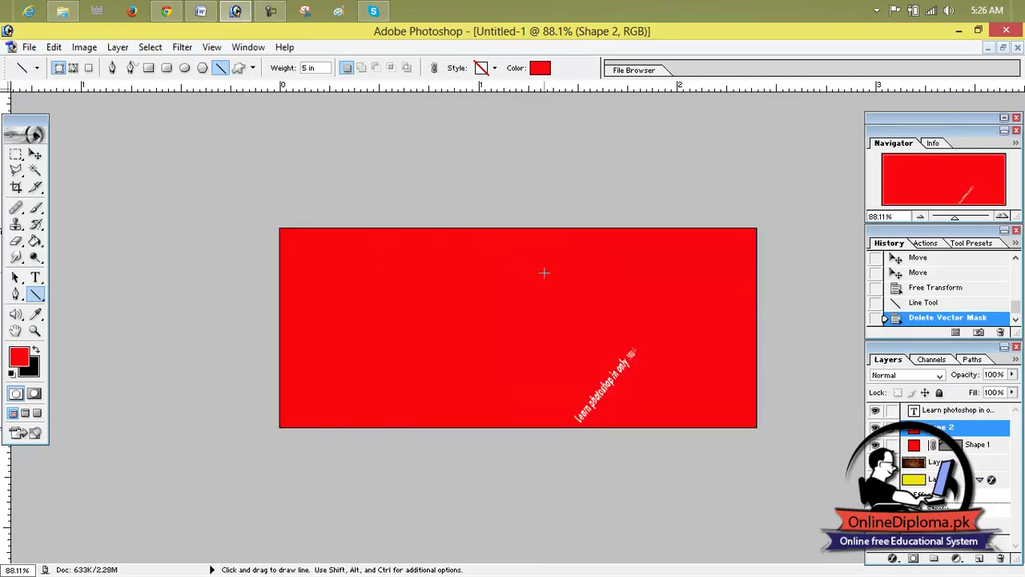
pyautogui.click(915, 446)
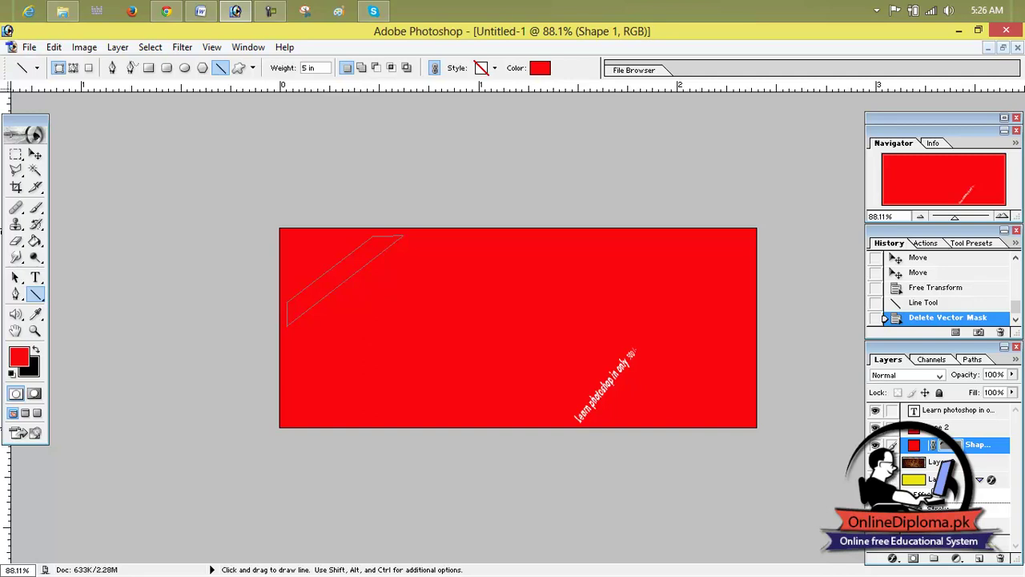
pyautogui.press('ctrl')
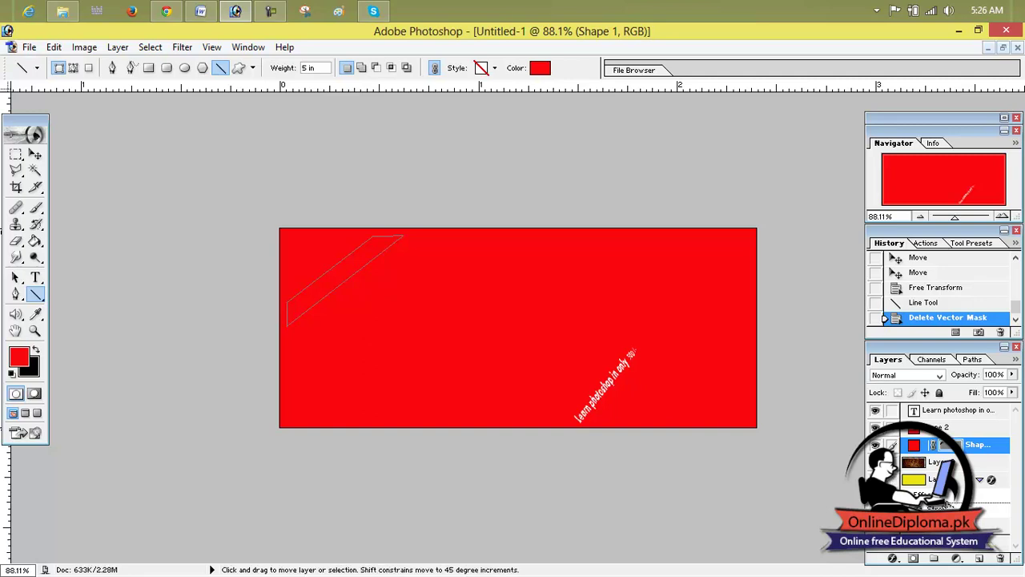
pyautogui.hotkey('ctrl', 'z')
pyautogui.moveTo(237, 94); pyautogui.dragTo(393, 561)
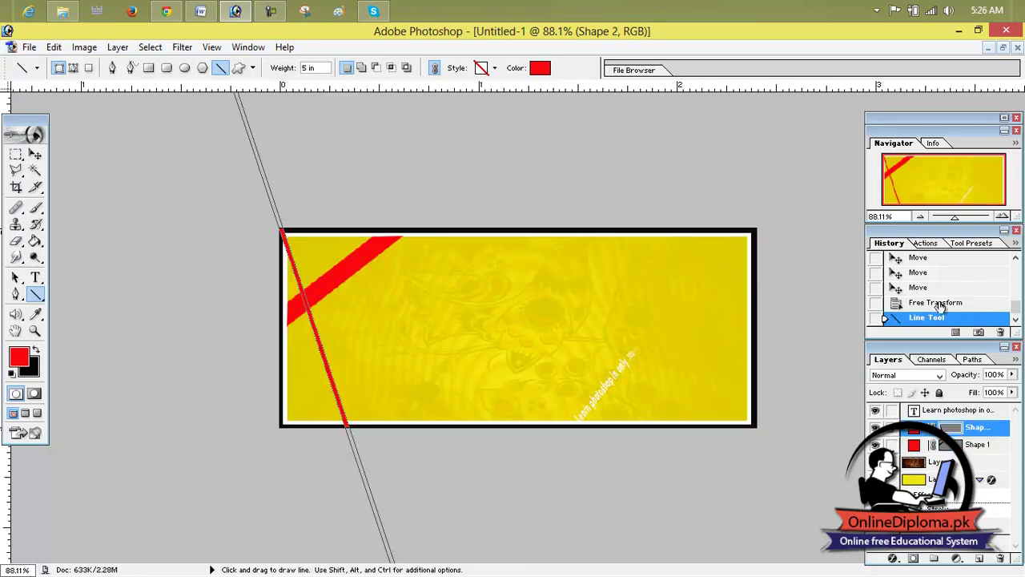
pyautogui.click(941, 304)
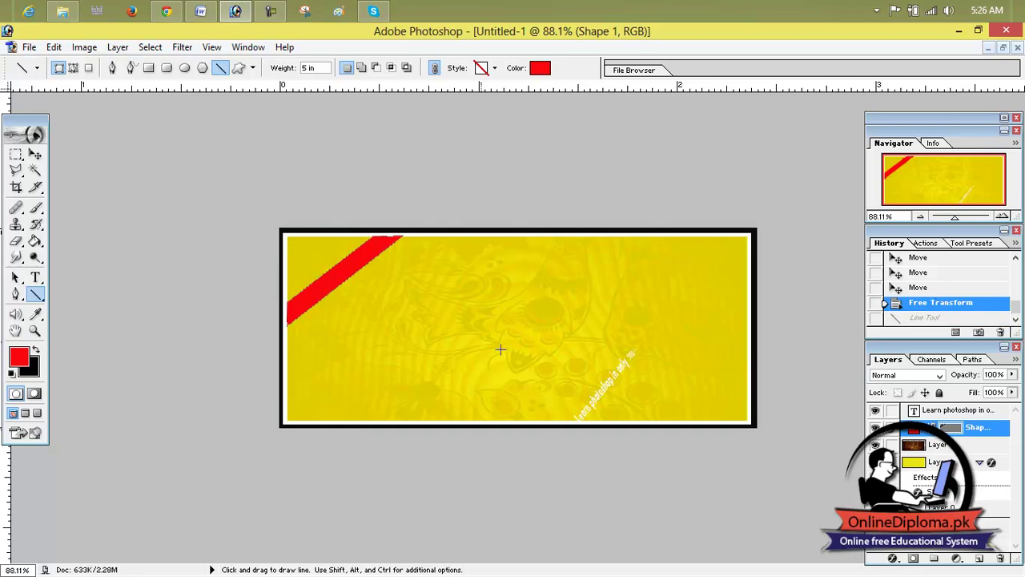
pyautogui.click(35, 154)
# Step: Nudge the red band up-left and select the 'Learn photoshop in only 500/-' text layer
pyautogui.moveTo(606, 385)
pyautogui.mouseDown()
pyautogui.moveTo(570, 362)
pyautogui.moveTo(534, 366)
pyautogui.moveTo(582, 389)
pyautogui.moveTo(365, 272)
pyautogui.mouseUp()
pyautogui.click(949, 411)
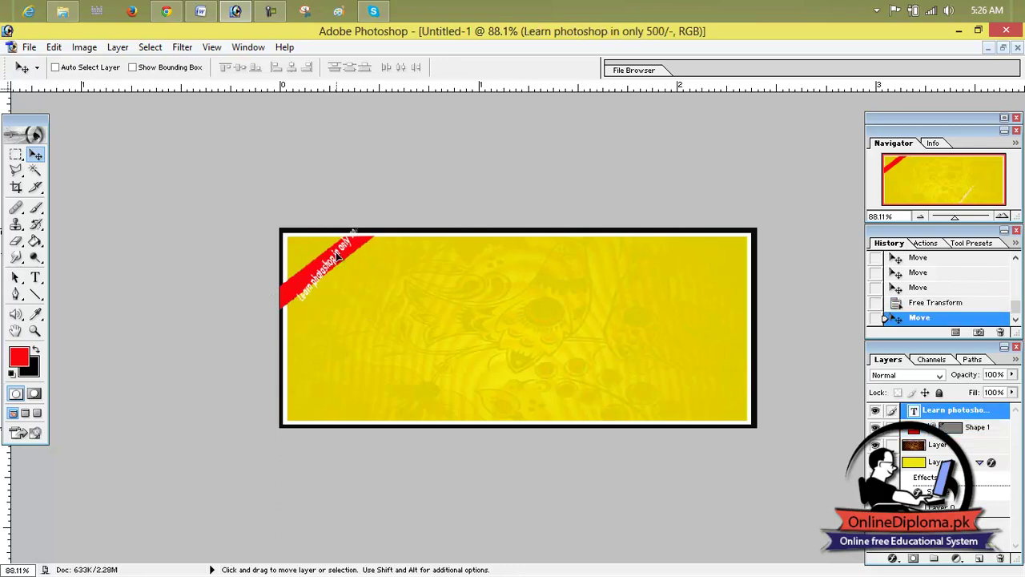
pyautogui.scroll(-1, 336, 264)
pyautogui.scroll(1, 357, 271)
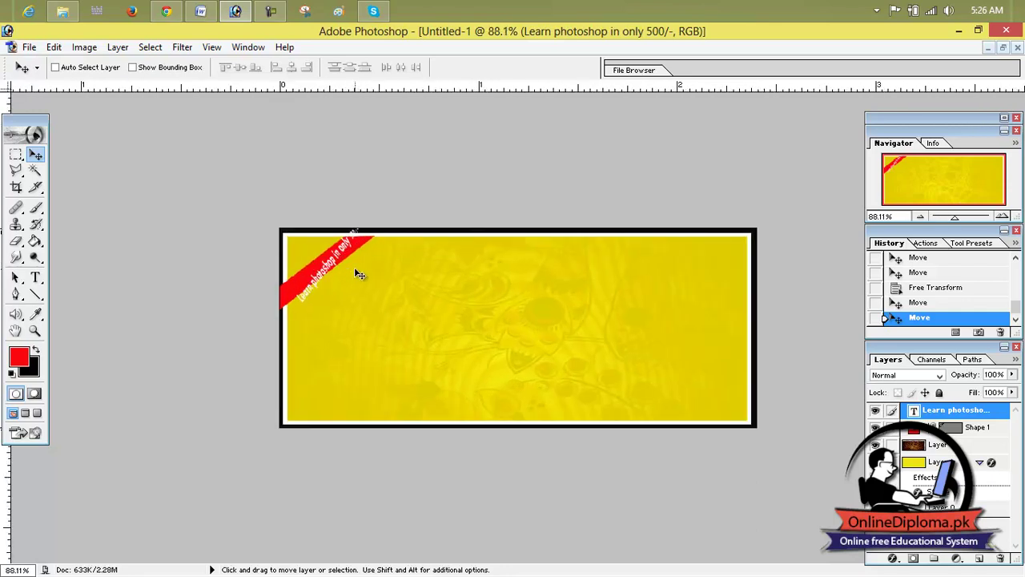
pyautogui.scroll(2, 284, 247)
pyautogui.scroll(1, 305, 245)
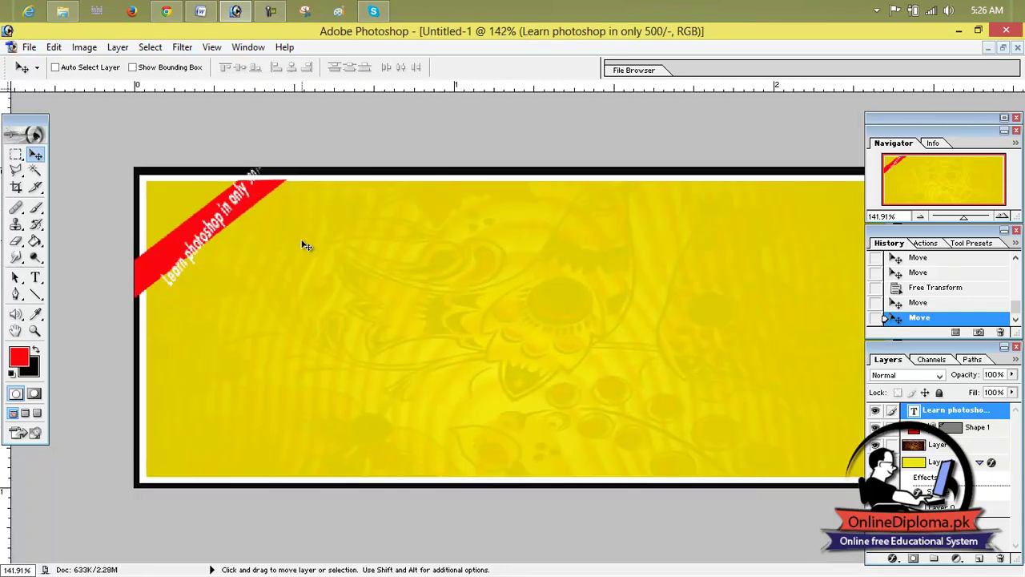
# Step: Rotate and move the text onto the band, scaling it to about 107.5% by 105.2%
pyautogui.hotkey('ctrl', 't')
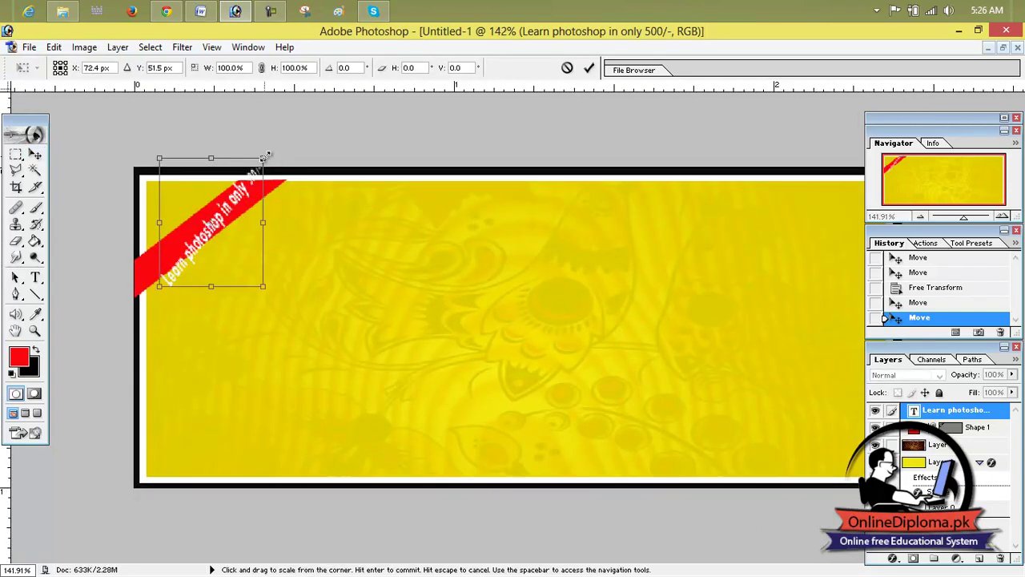
pyautogui.moveTo(155, 147)
pyautogui.mouseDown()
pyautogui.moveTo(187, 156)
pyautogui.moveTo(175, 145)
pyautogui.mouseUp()
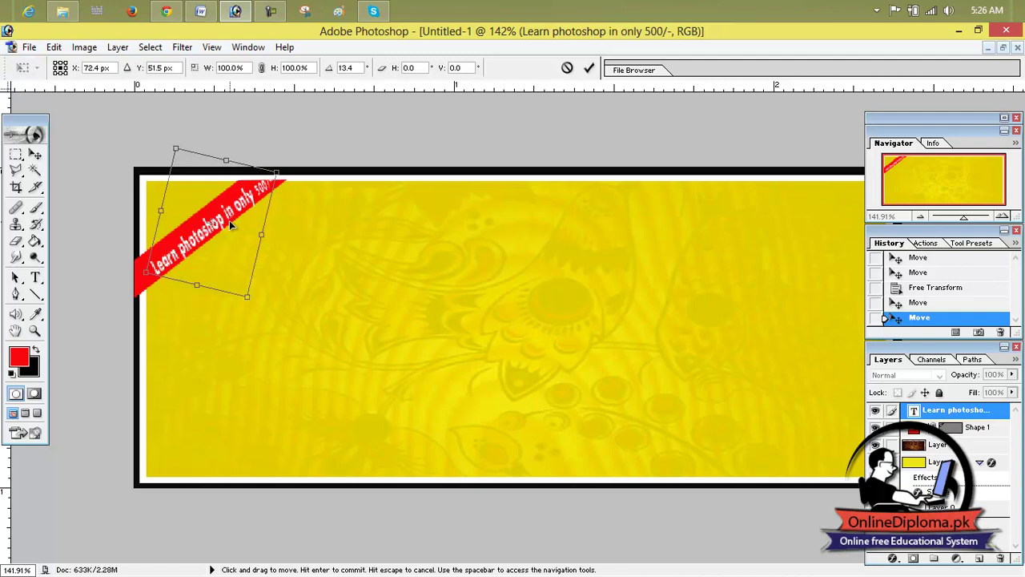
pyautogui.moveTo(230, 225); pyautogui.dragTo(215, 225)
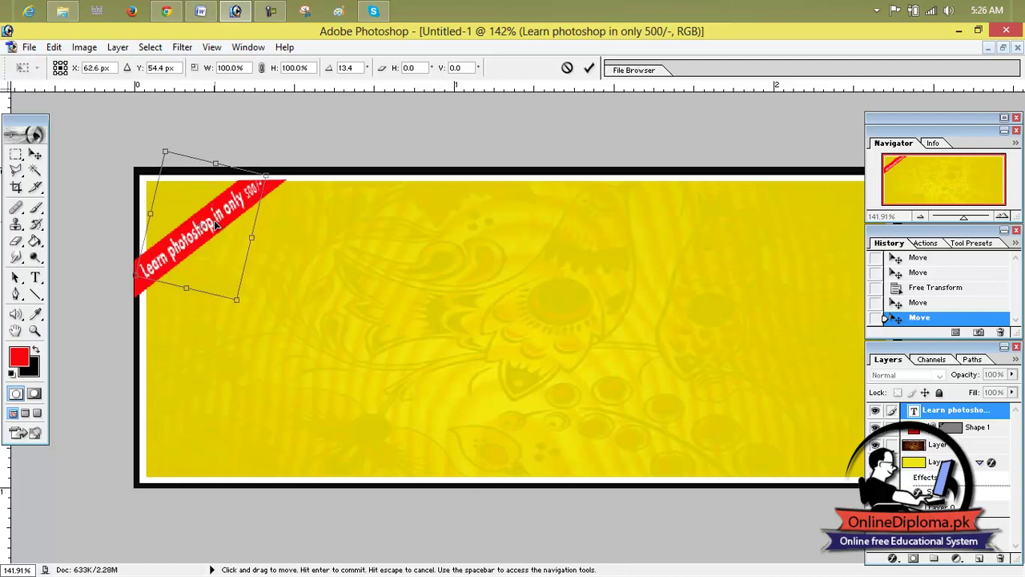
pyautogui.moveTo(236, 300); pyautogui.dragTo(242, 308)
pyautogui.moveTo(207, 260); pyautogui.dragTo(204, 255)
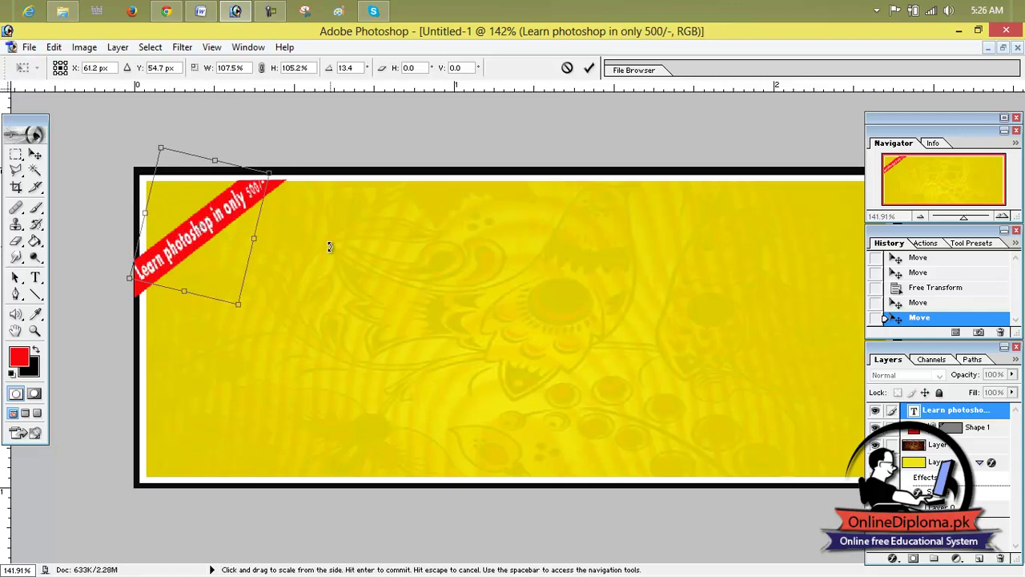
pyautogui.click(589, 67)
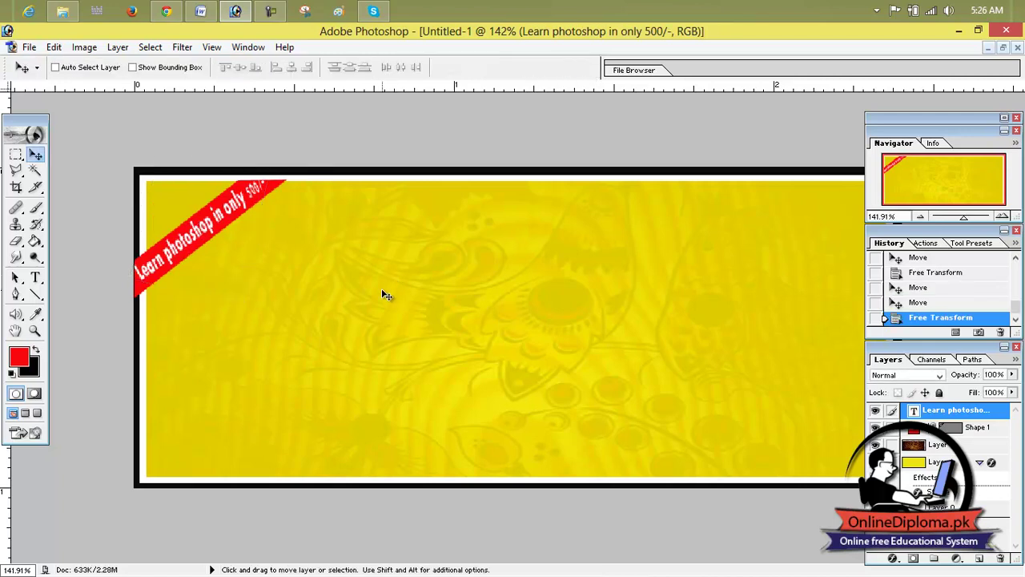
pyautogui.click(28, 46)
pyautogui.moveTo(54, 46)
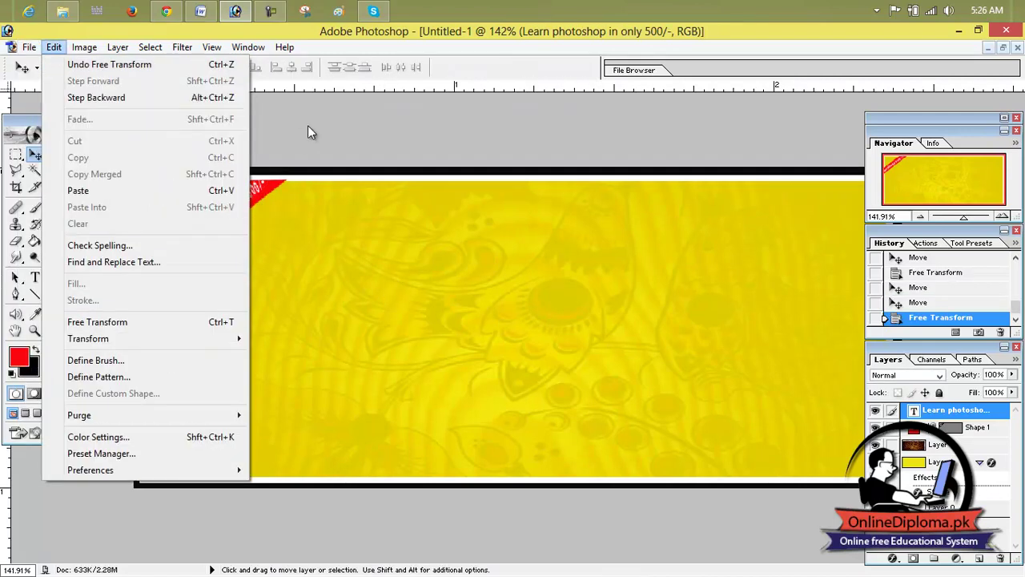
# Step: Open the 9780321840714.psd product box file
pyautogui.click(50, 77)
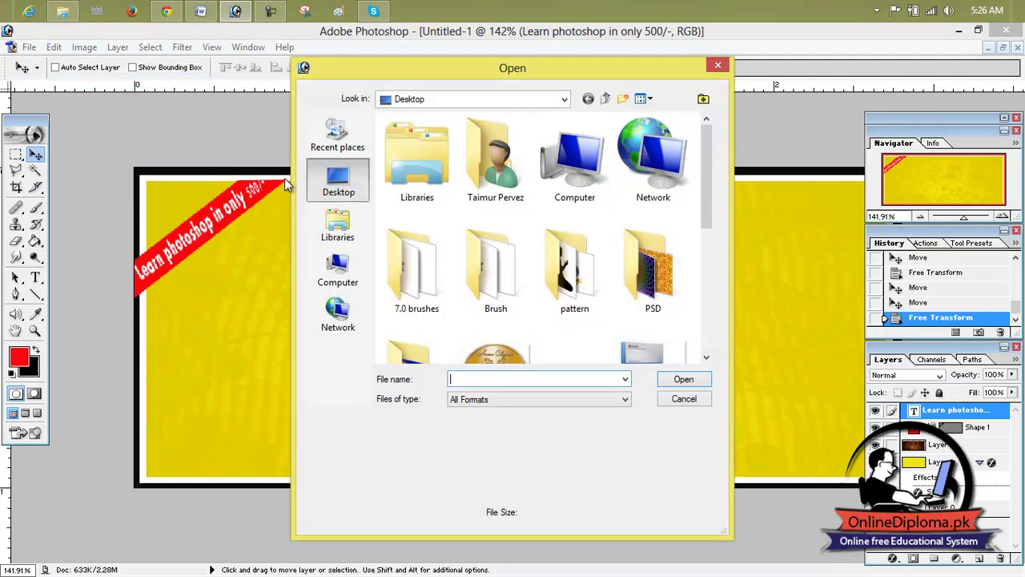
pyautogui.scroll(-5, 492, 320)
pyautogui.click(580, 240)
pyautogui.doubleClick(415, 229)
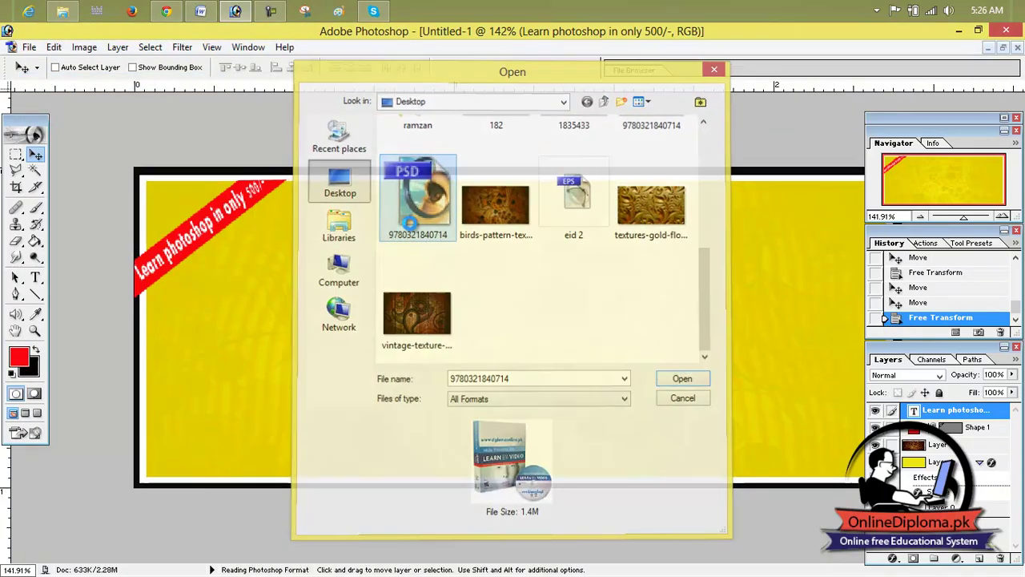
# Step: Undo an accidental drag of the website text onto the banner
pyautogui.moveTo(326, 122); pyautogui.dragTo(890, 168)
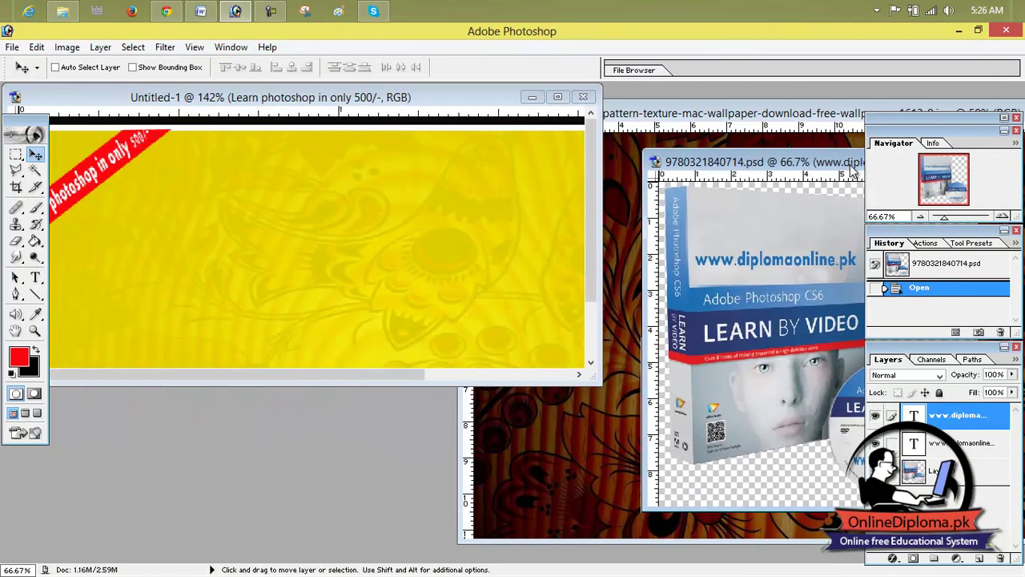
pyautogui.moveTo(520, 284); pyautogui.dragTo(522, 284)
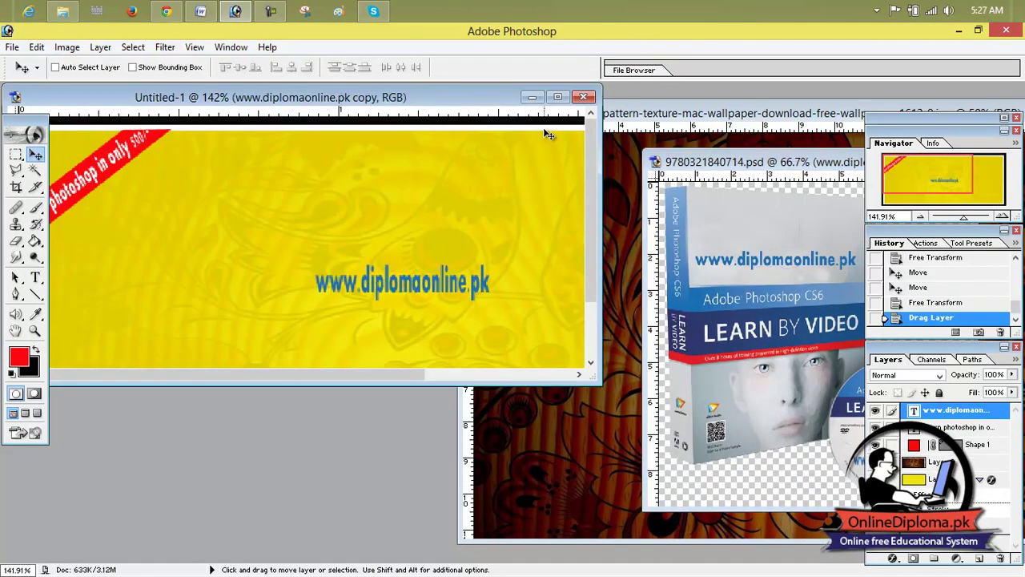
pyautogui.hotkey('ctrl', 'z')
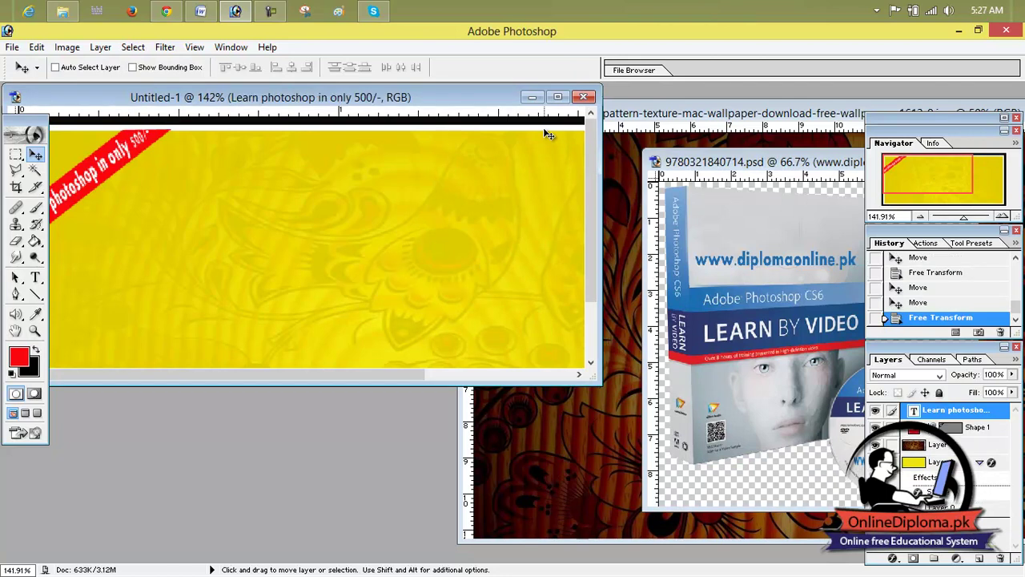
# Step: Merge the visible layers of the 9780321840714.psd box-and-disc image into one
pyautogui.moveTo(773, 163); pyautogui.dragTo(702, 132)
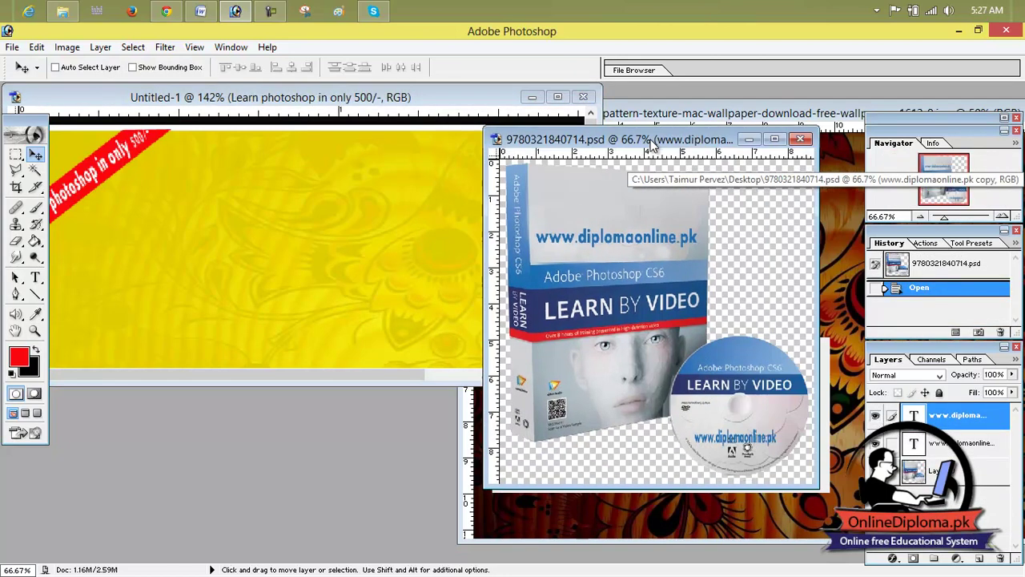
pyautogui.click(710, 130)
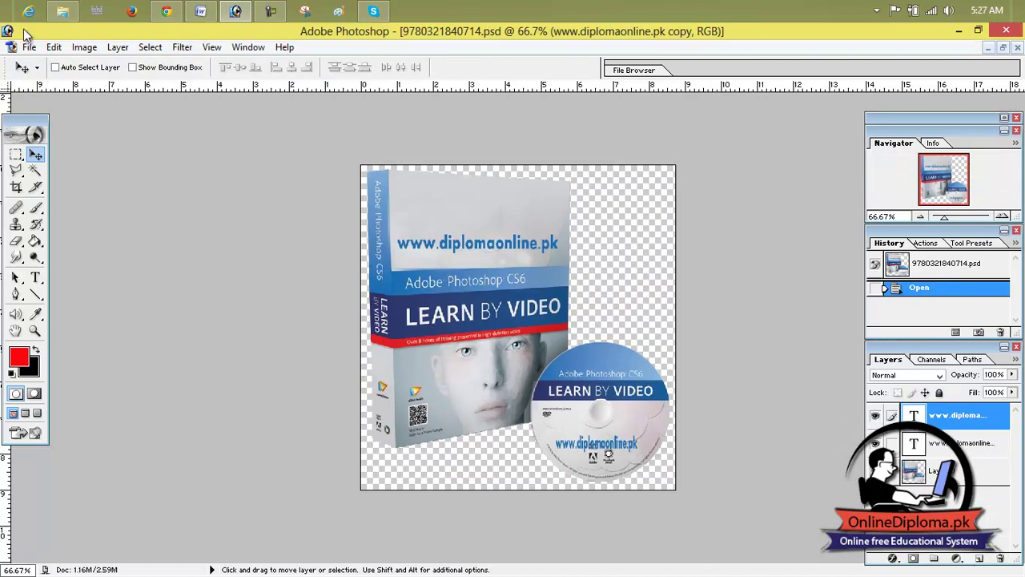
pyautogui.click(84, 48)
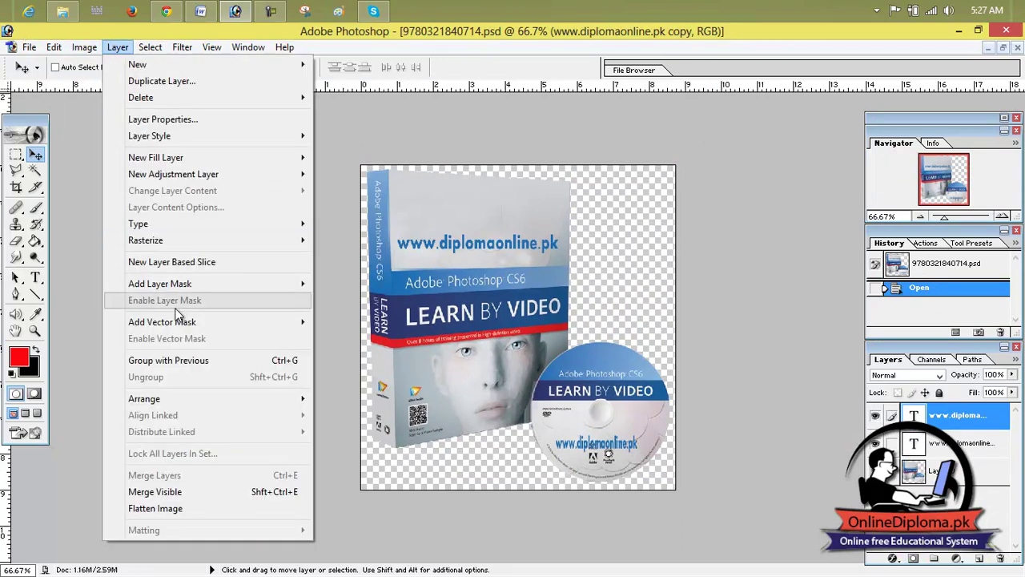
pyautogui.click(200, 491)
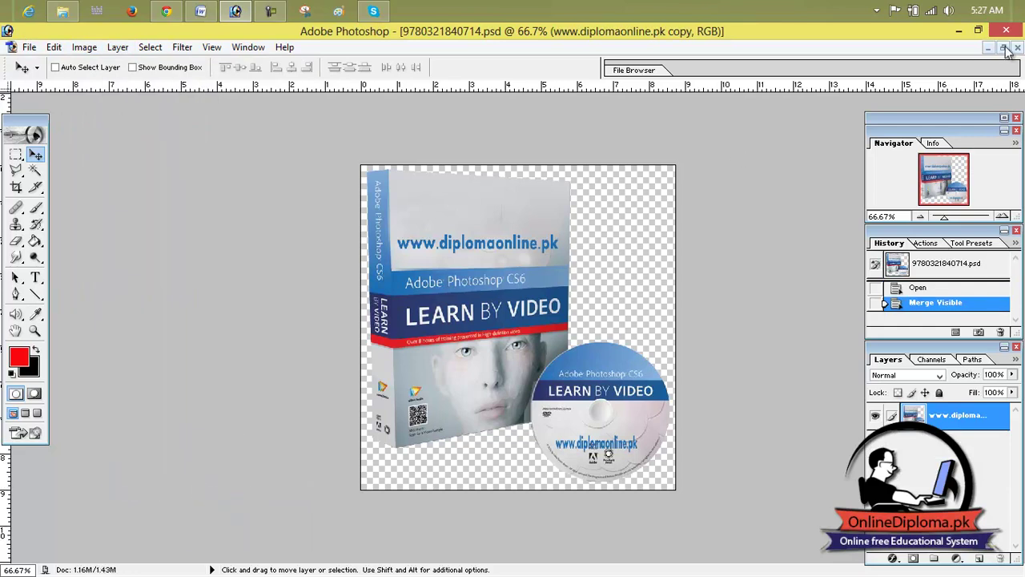
pyautogui.click(1003, 47)
# Step: Copy the merged box-and-disc image into the Untitled-1 banner
pyautogui.moveTo(577, 249); pyautogui.dragTo(329, 260)
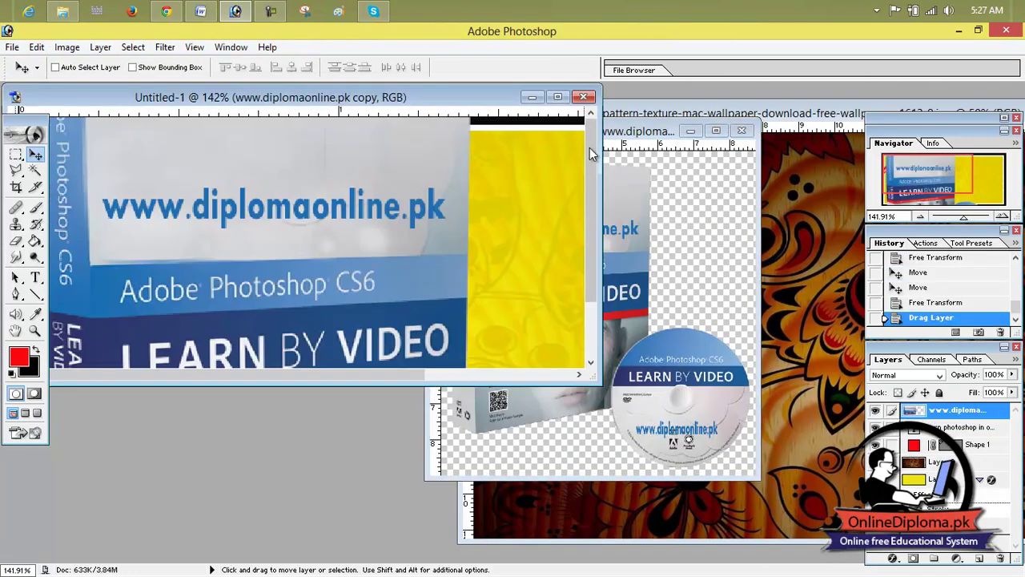
pyautogui.click(558, 98)
pyautogui.moveTo(448, 224); pyautogui.dragTo(537, 280)
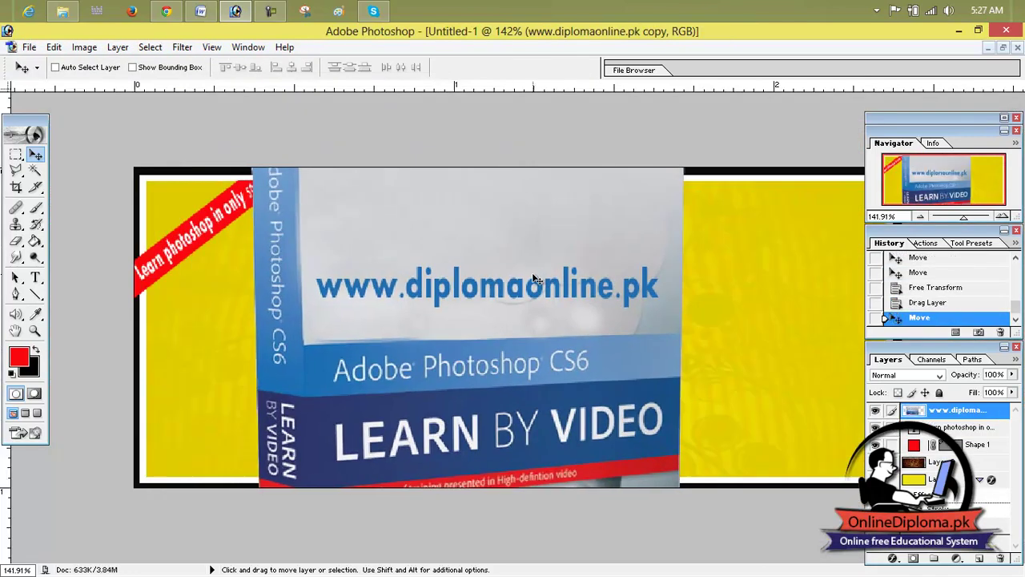
# Step: Scale the box image to about 25.5% by 26.6% and position it beside the ribbon
pyautogui.hotkey('ctrl', 't')
pyautogui.moveTo(239, 126)
pyautogui.mouseDown()
pyautogui.moveTo(618, 434)
pyautogui.moveTo(472, 215)
pyautogui.mouseUp()
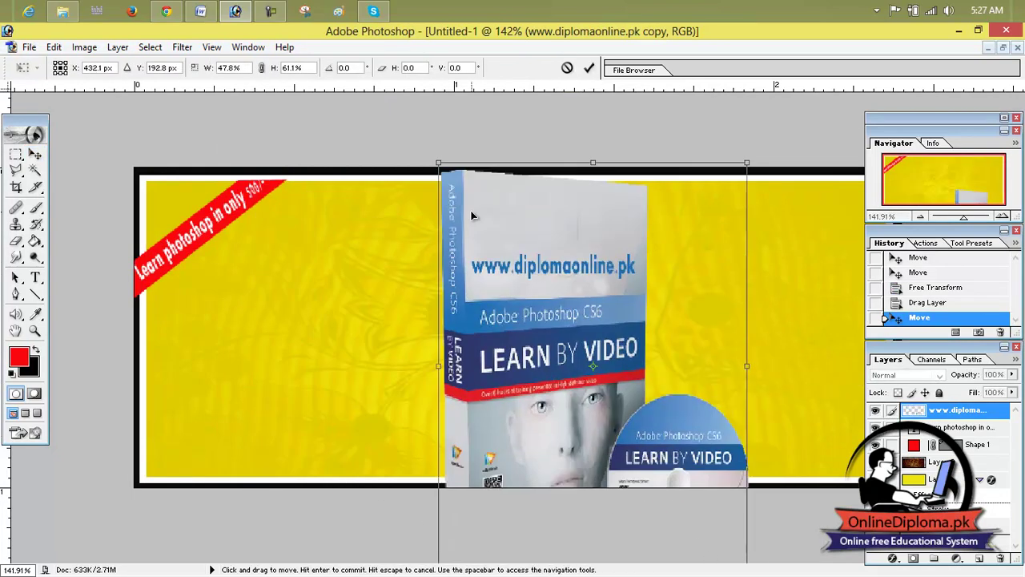
pyautogui.moveTo(439, 163); pyautogui.dragTo(542, 316)
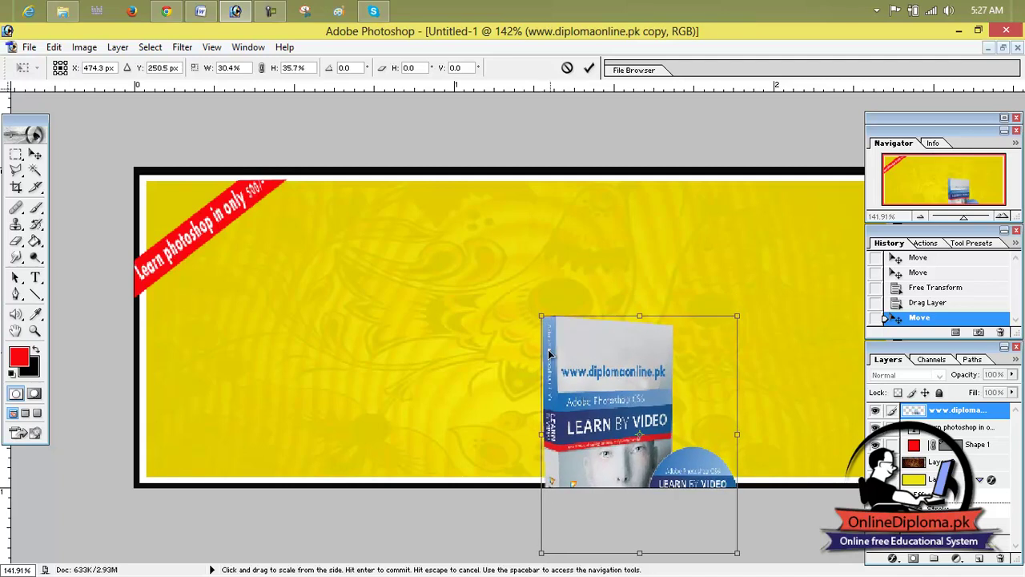
pyautogui.moveTo(550, 354); pyautogui.dragTo(436, 227)
pyautogui.moveTo(624, 187)
pyautogui.mouseDown()
pyautogui.moveTo(594, 202)
pyautogui.moveTo(595, 245)
pyautogui.mouseUp()
pyautogui.moveTo(491, 305); pyautogui.dragTo(387, 252)
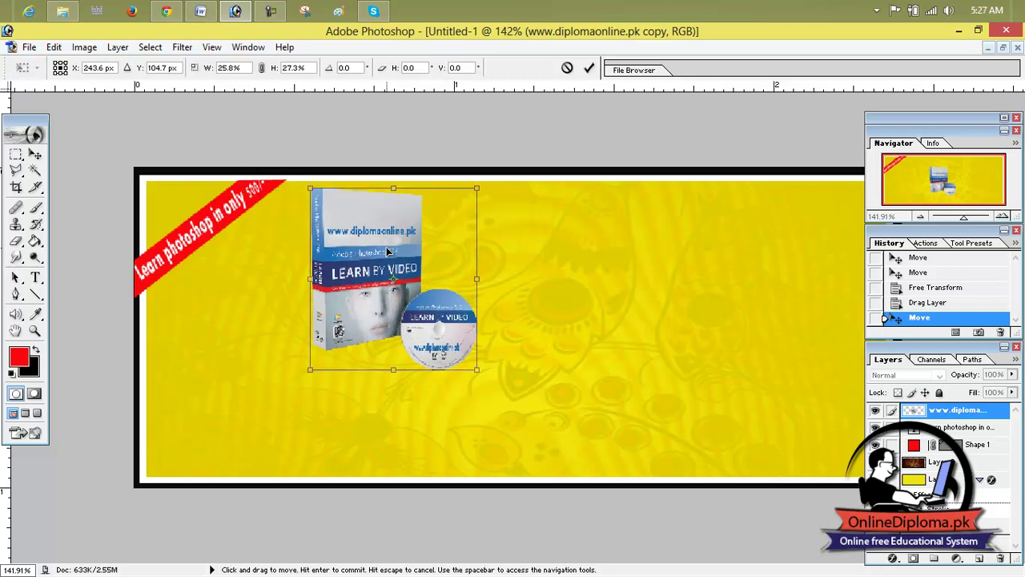
pyautogui.moveTo(477, 369); pyautogui.dragTo(472, 366)
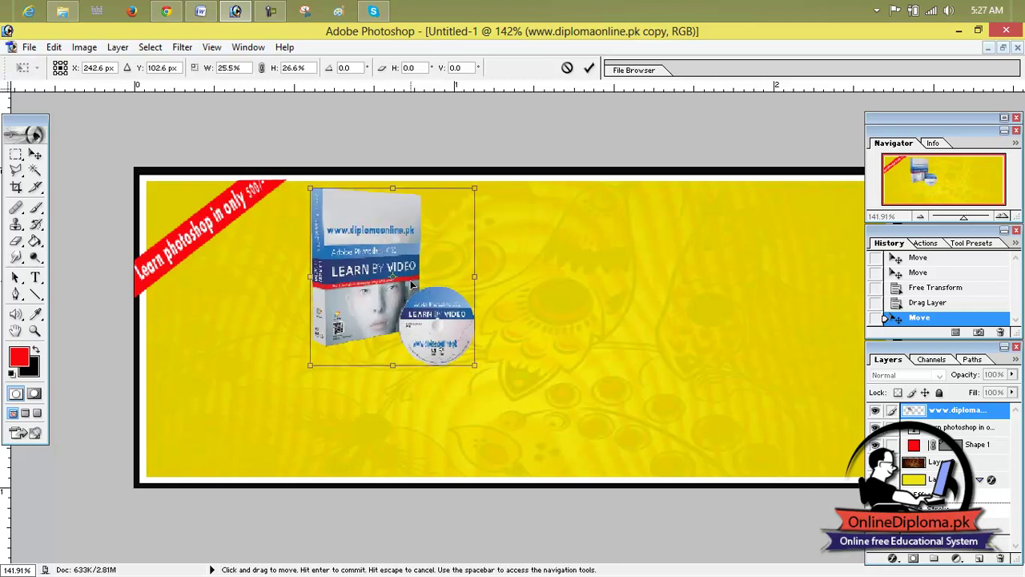
pyautogui.moveTo(411, 282); pyautogui.dragTo(419, 280)
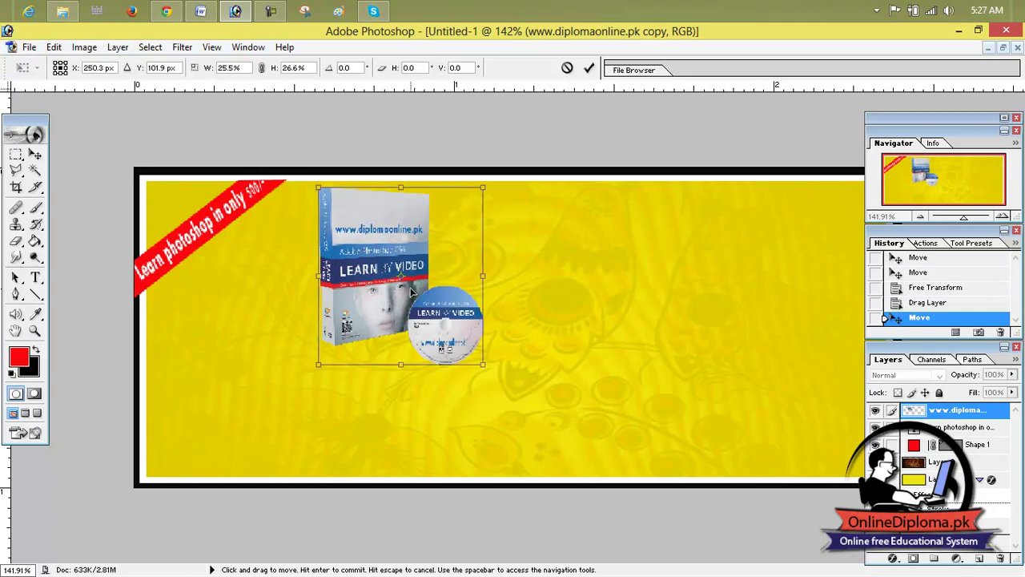
pyautogui.moveTo(410, 291); pyautogui.dragTo(410, 297)
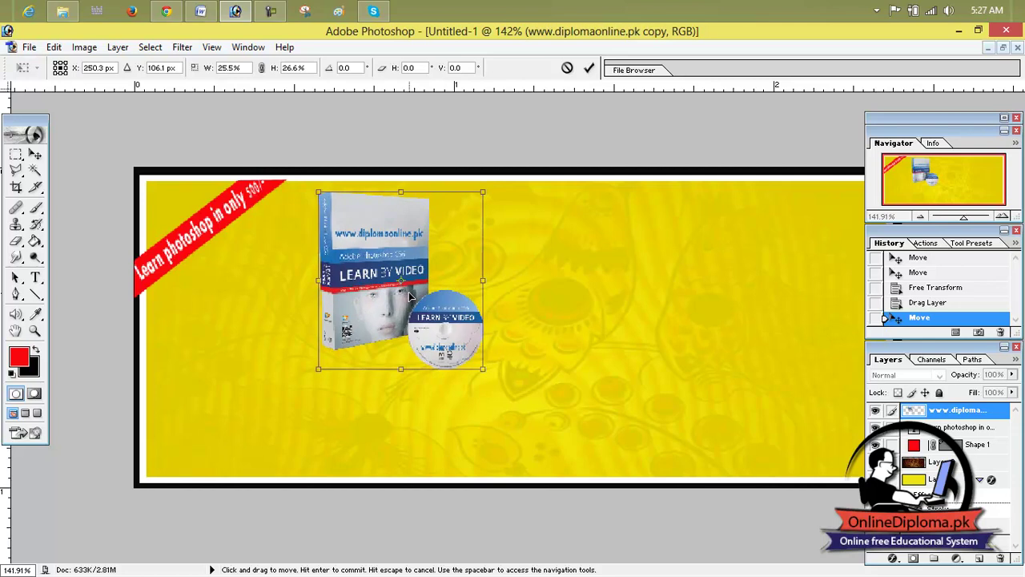
pyautogui.click(589, 67)
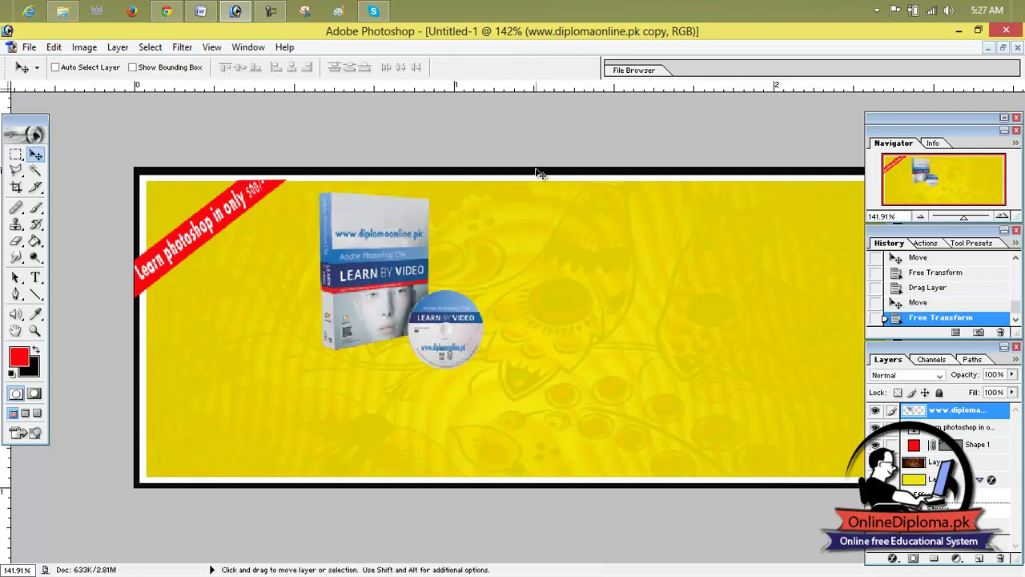
# Step: Enlarge the box image on the banner, making it taller and wider
pyautogui.scroll(1, 579, 280)
pyautogui.scroll(-2, 561, 284)
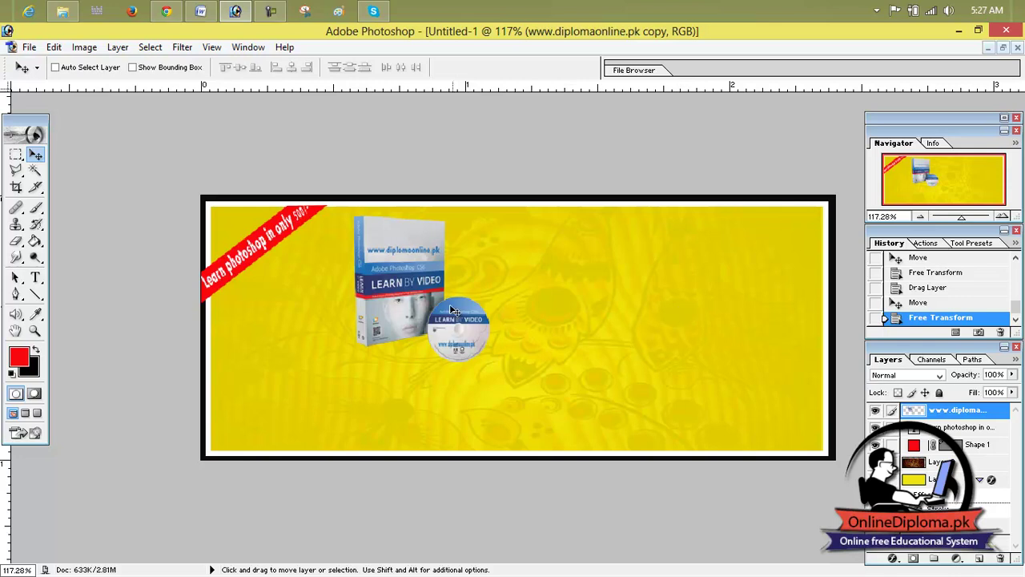
pyautogui.hotkey('ctrl', 't')
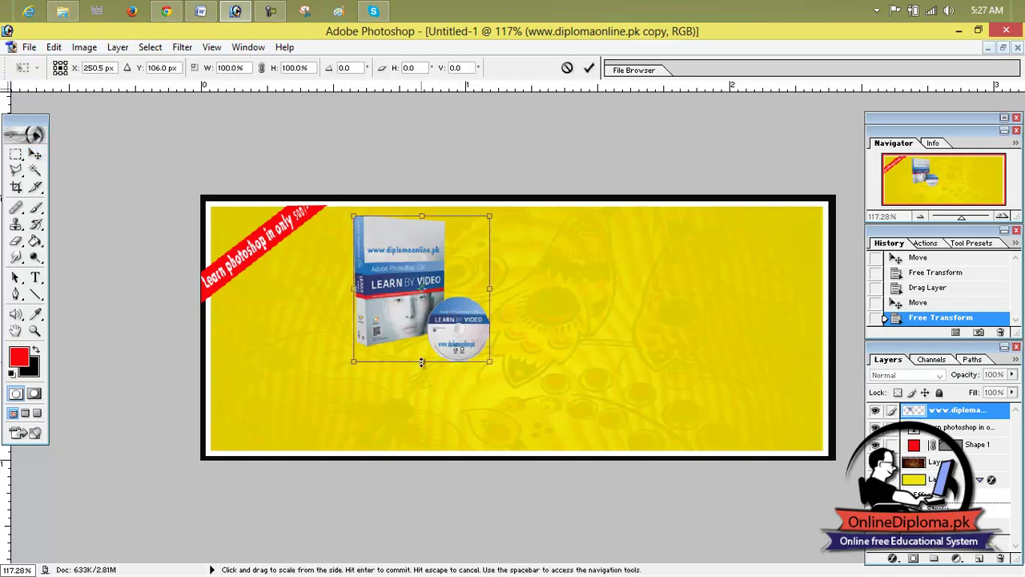
pyautogui.moveTo(422, 360); pyautogui.dragTo(423, 427)
pyautogui.moveTo(489, 321)
pyautogui.mouseDown()
pyautogui.moveTo(507, 321)
pyautogui.moveTo(447, 332)
pyautogui.mouseUp()
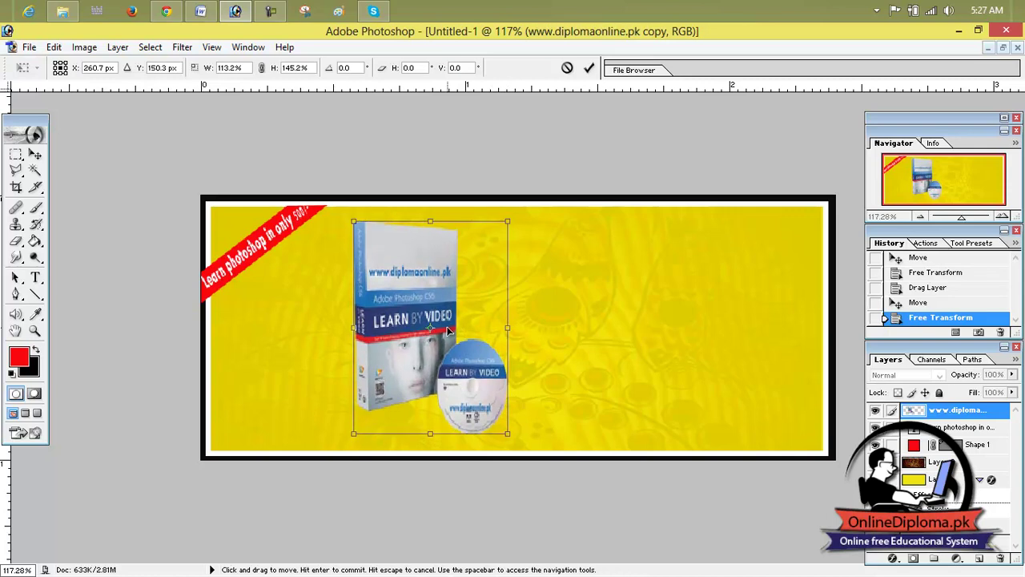
pyautogui.click(589, 68)
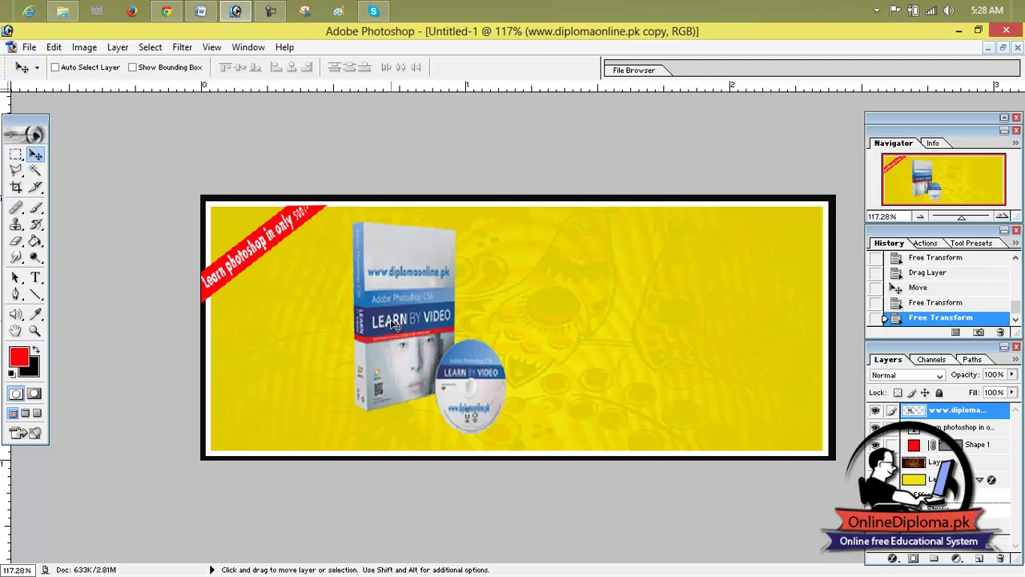
# Step: Shift the box image slightly left and start a new Aharoni Bold text layer near the top
pyautogui.moveTo(394, 323); pyautogui.dragTo(374, 327)
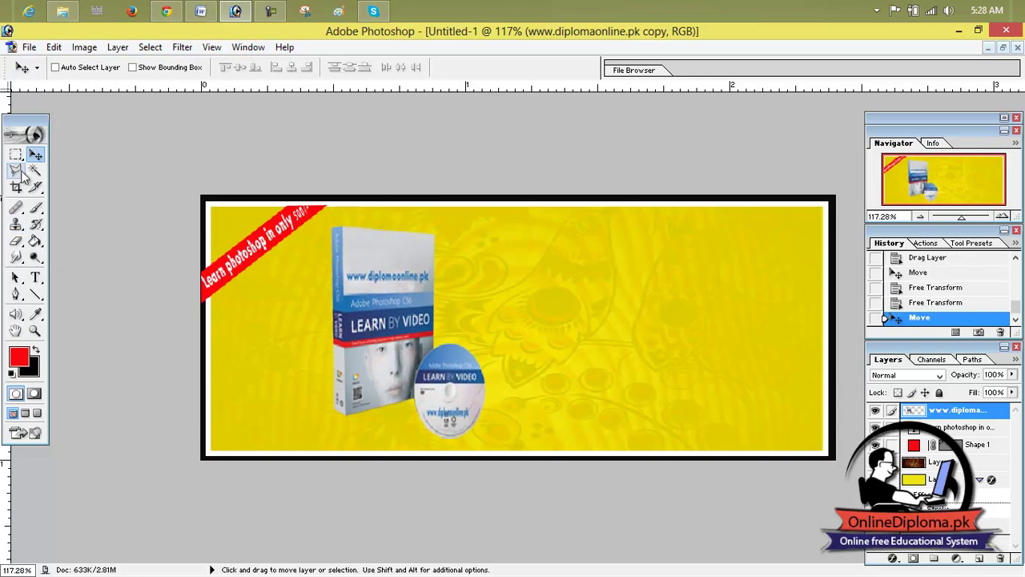
pyautogui.click(35, 278)
pyautogui.click(521, 268)
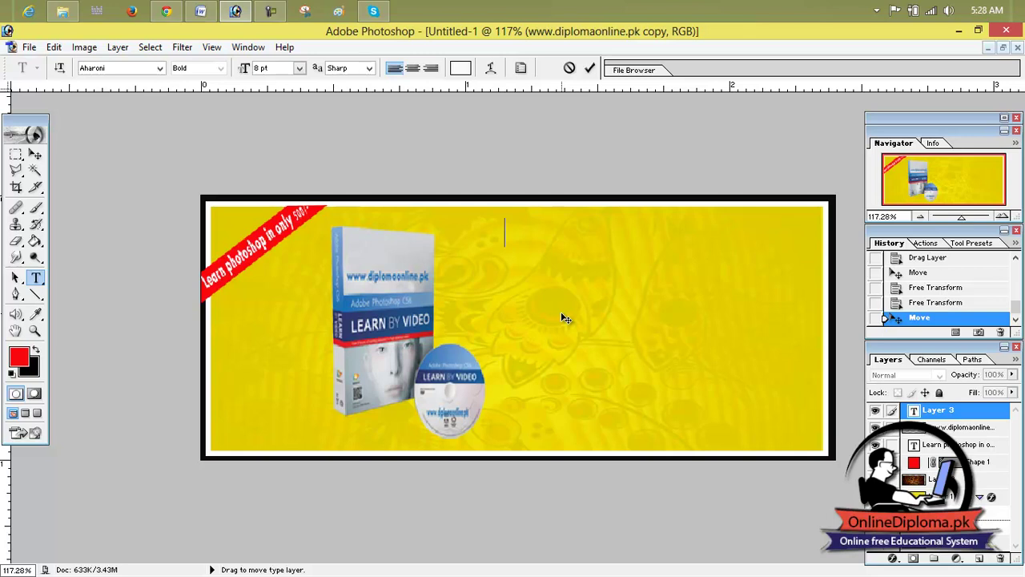
# Step: Type the white Aharoni Bold heading 'Photoshop Tutorials' at the banner's top right and select it
pyautogui.write('Photosho')
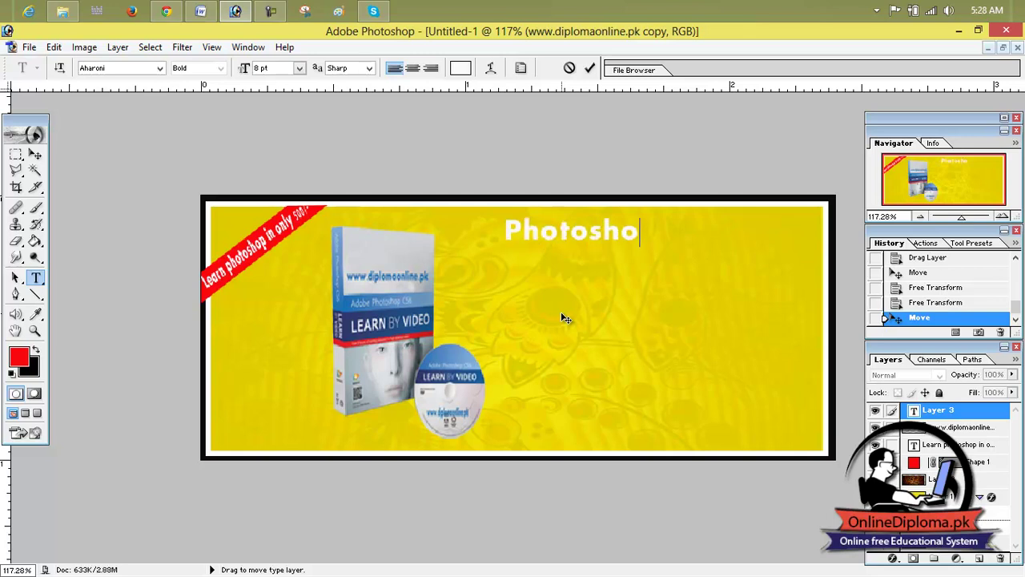
pyautogui.write('p Tutori')
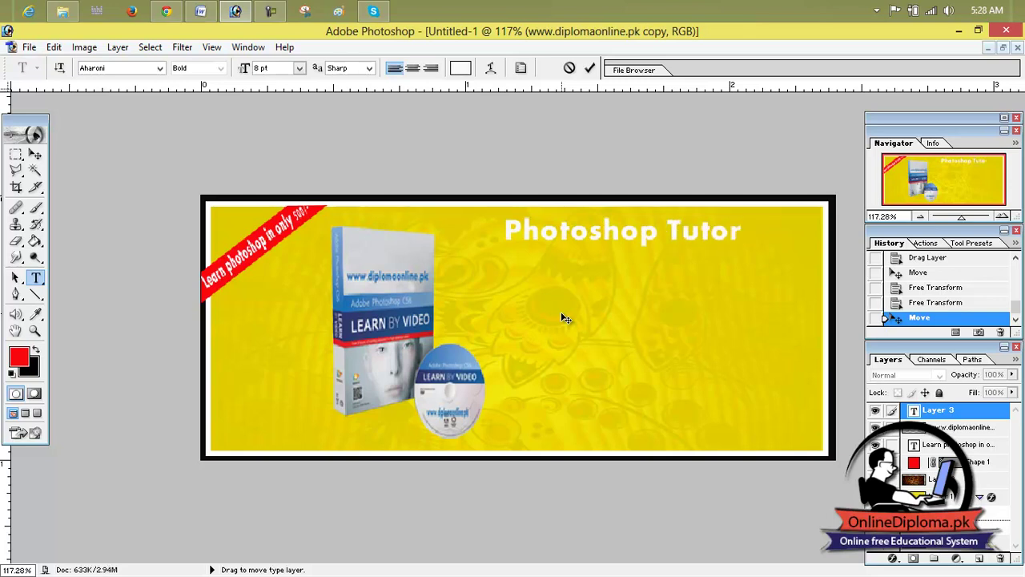
pyautogui.write('als')
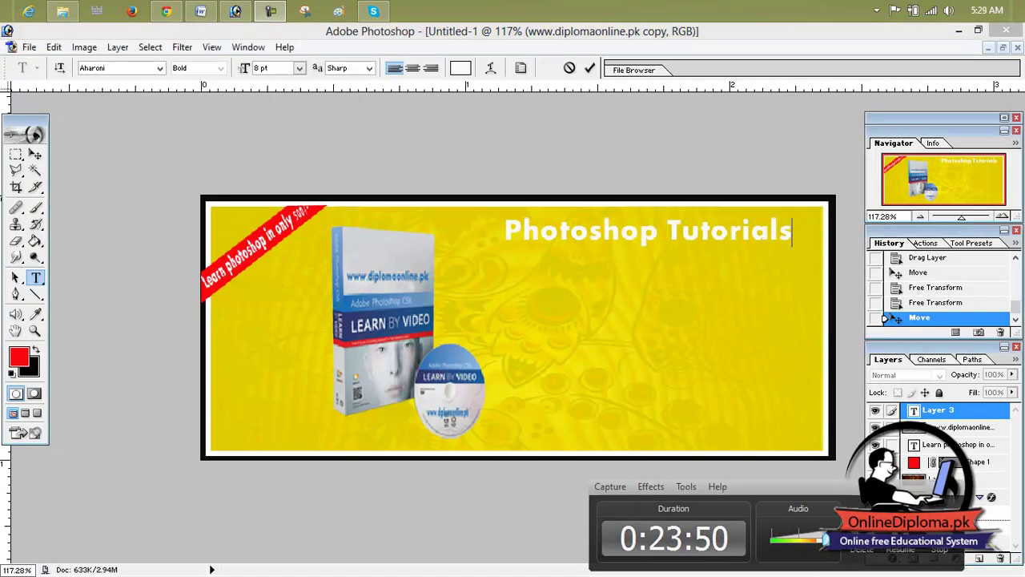
pyautogui.moveTo(795, 232); pyautogui.dragTo(453, 231)
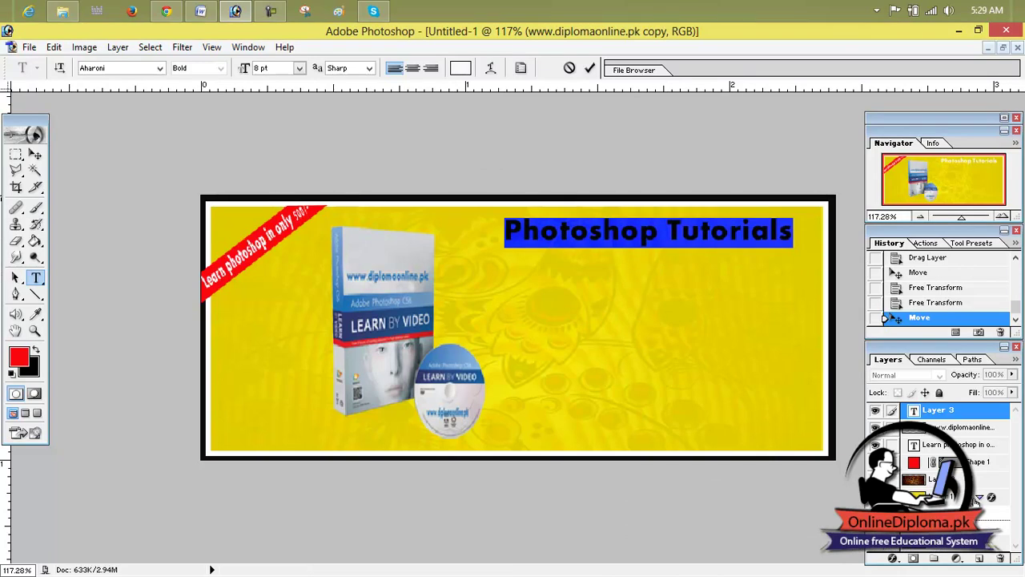
pyautogui.click(943, 419)
# Step: Enable a drop shadow in the Photoshop Tutorials heading's layer style
pyautogui.rightClick(942, 417)
pyautogui.click(915, 249)
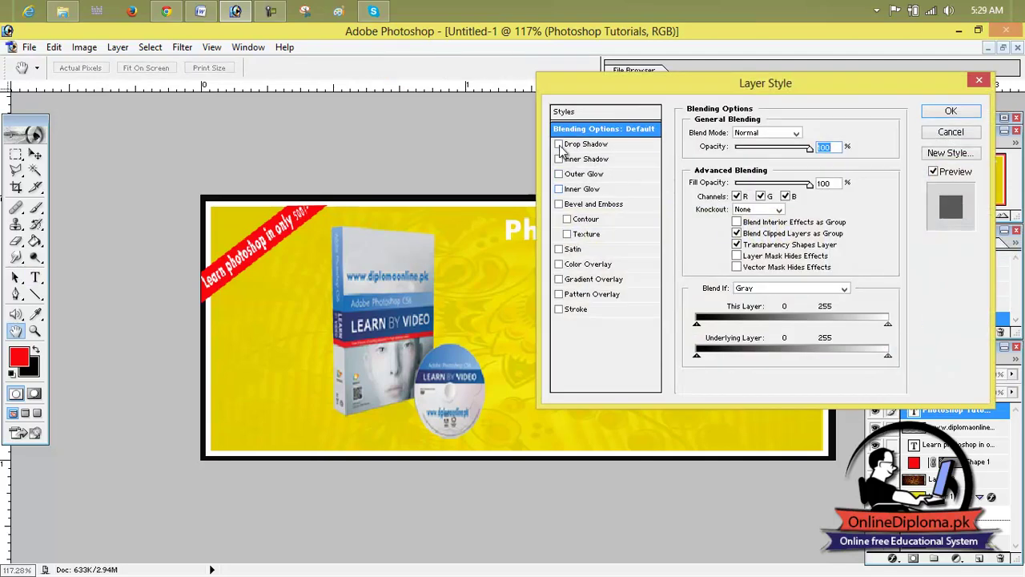
pyautogui.click(558, 144)
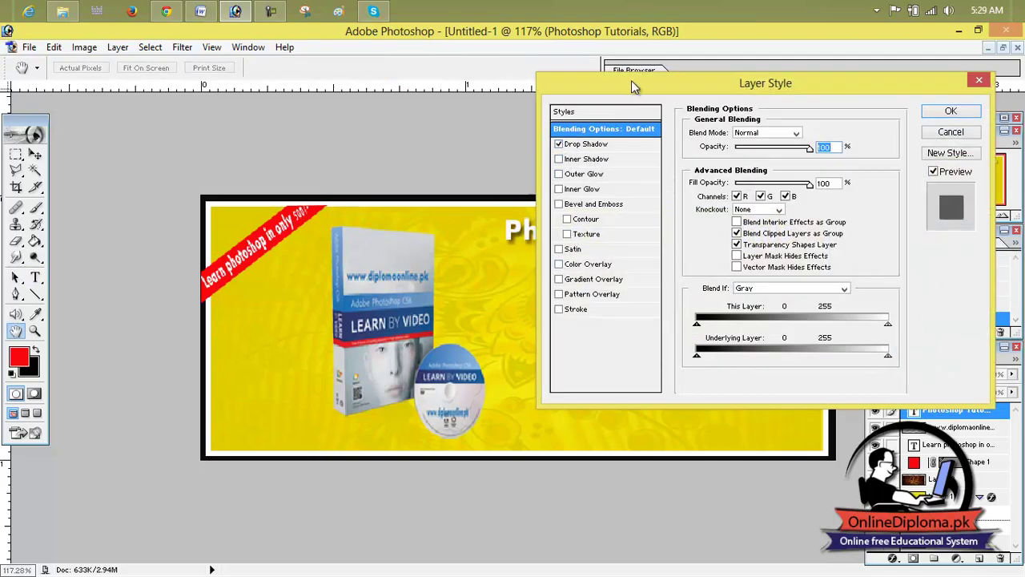
pyautogui.moveTo(643, 83); pyautogui.dragTo(790, 79)
pyautogui.moveTo(903, 83)
pyautogui.mouseDown()
pyautogui.moveTo(461, 265)
pyautogui.moveTo(482, 289)
pyautogui.mouseUp()
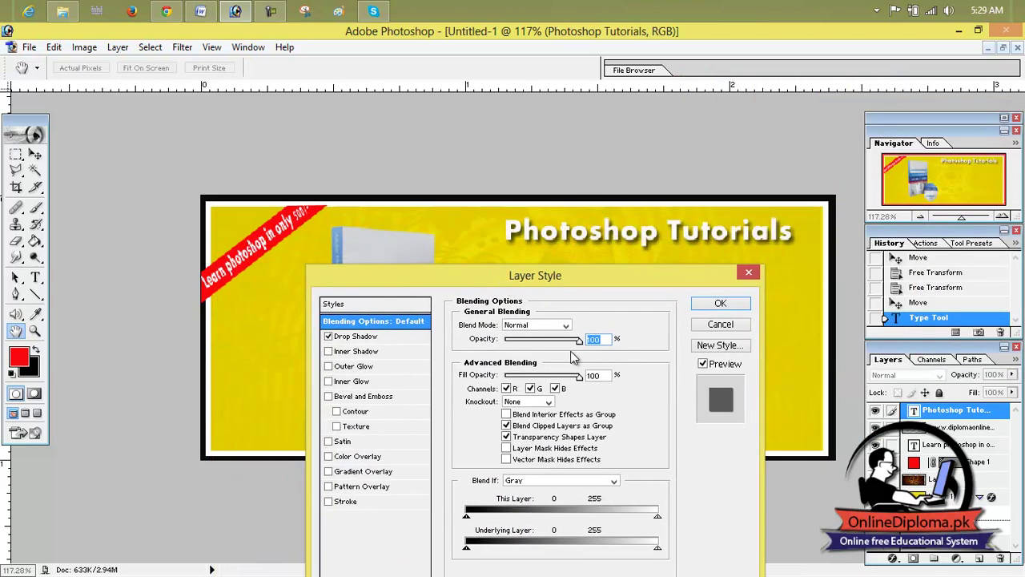
pyautogui.click(387, 337)
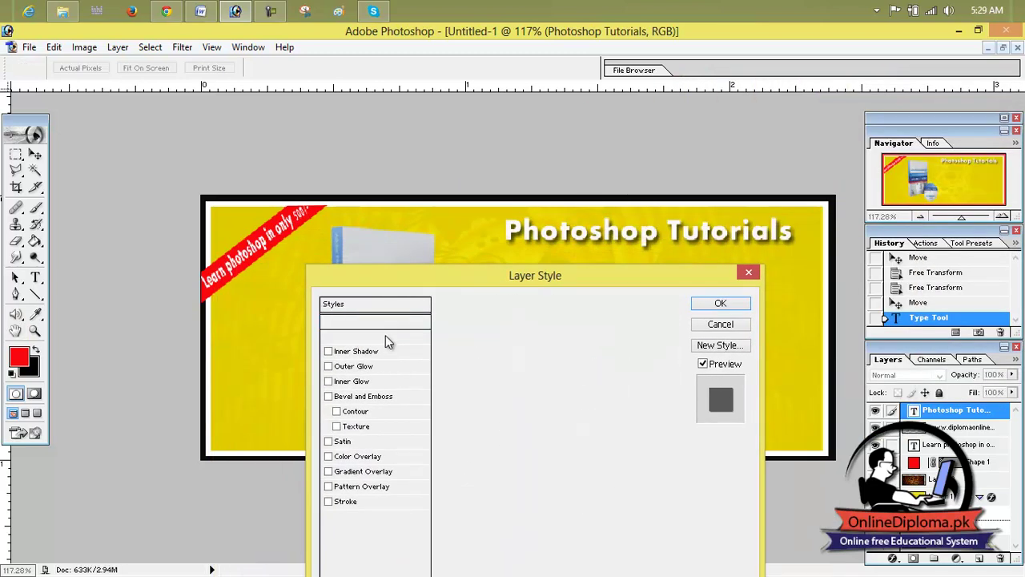
# Step: Set the heading shadow to 96% opacity, 7 px distance and about 4 px size, and apply it
pyautogui.moveTo(559, 341); pyautogui.dragTo(578, 341)
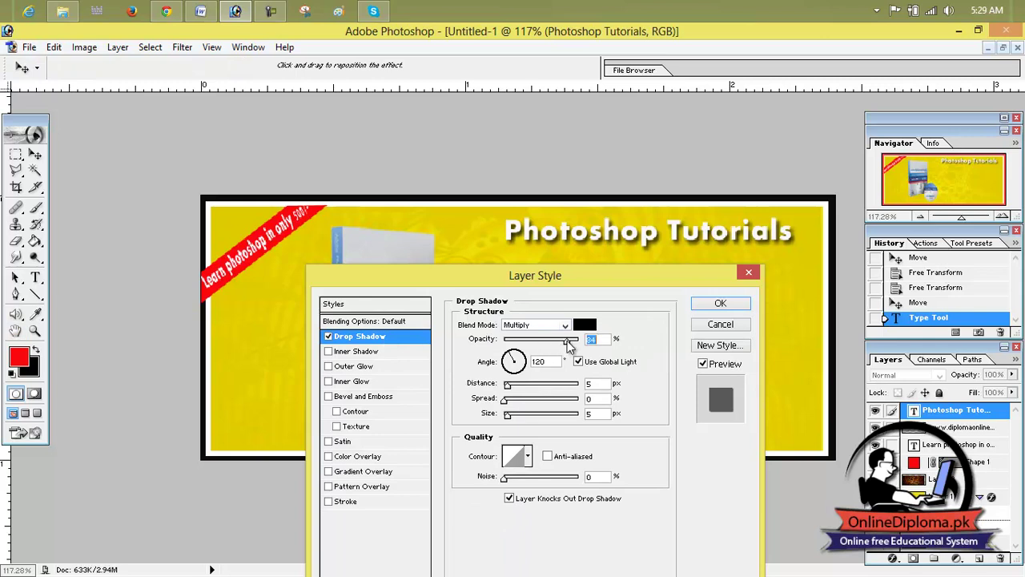
pyautogui.moveTo(509, 388); pyautogui.dragTo(512, 388)
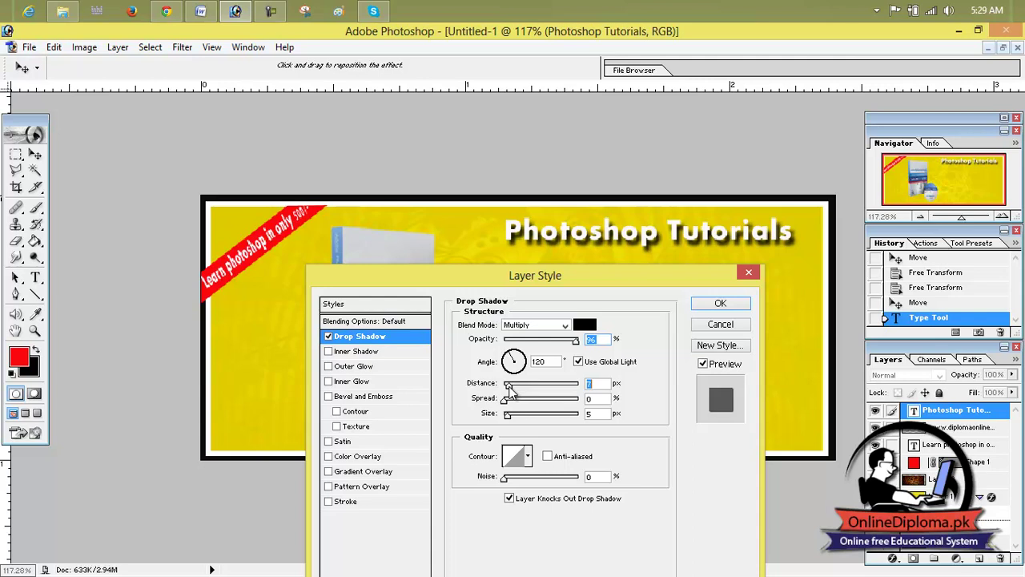
pyautogui.moveTo(634, 278); pyautogui.dragTo(701, 254)
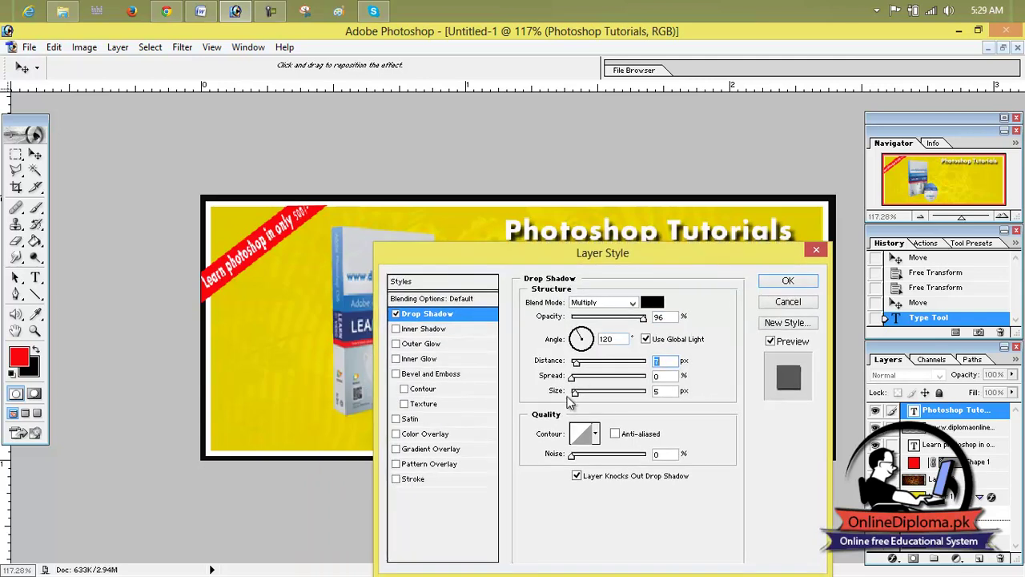
pyautogui.moveTo(576, 392); pyautogui.dragTo(578, 392)
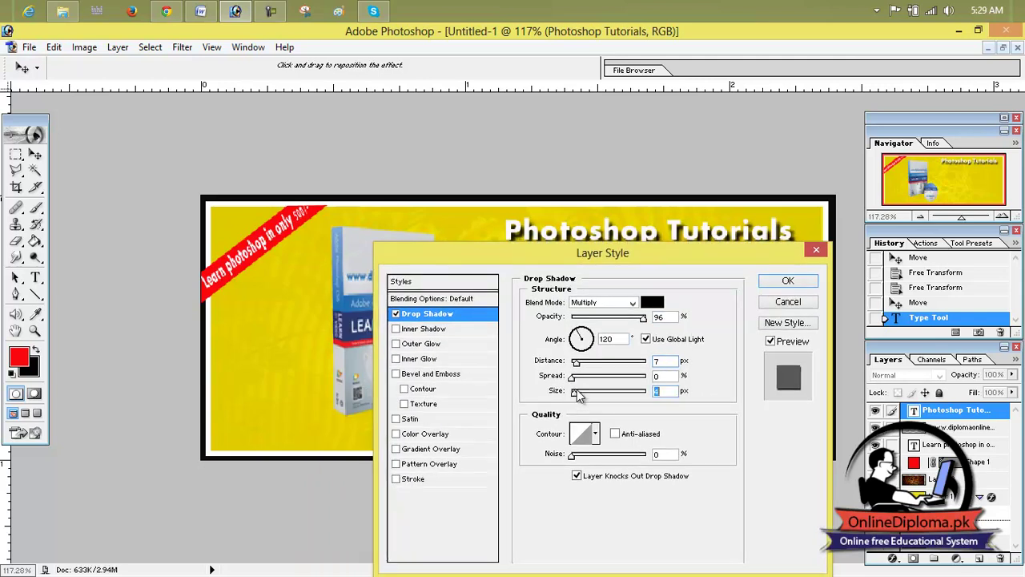
pyautogui.click(787, 280)
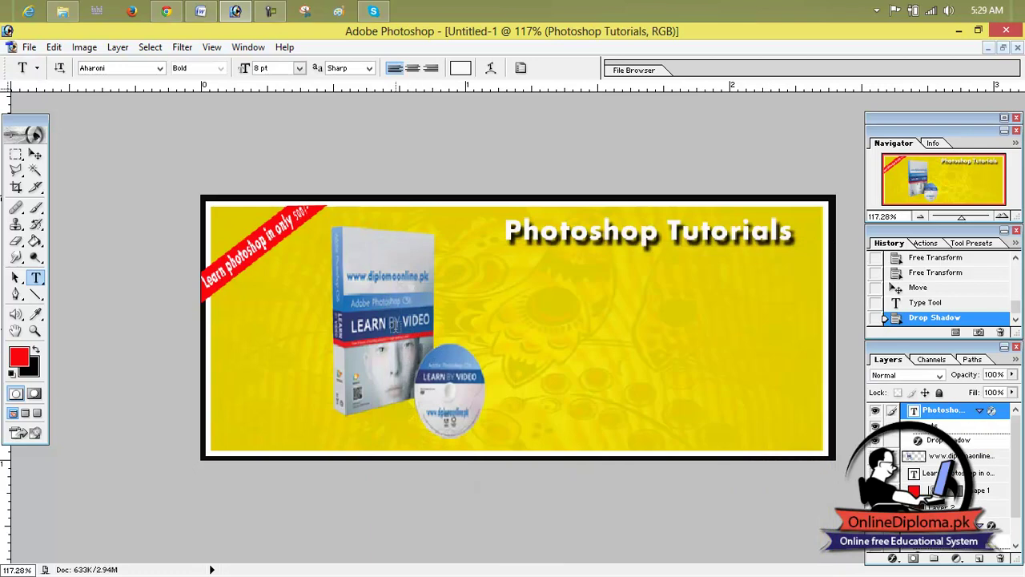
pyautogui.click(927, 463)
pyautogui.click(931, 440)
# Step: Nudge the product box and CD layer slightly to the right
pyautogui.click(931, 458)
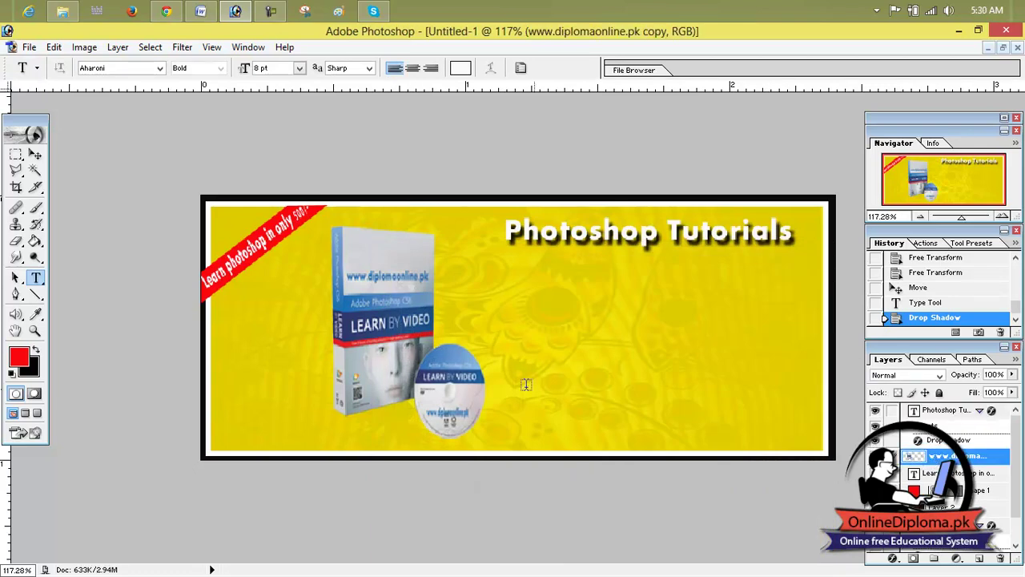
pyautogui.click(34, 154)
pyautogui.moveTo(414, 330); pyautogui.dragTo(422, 327)
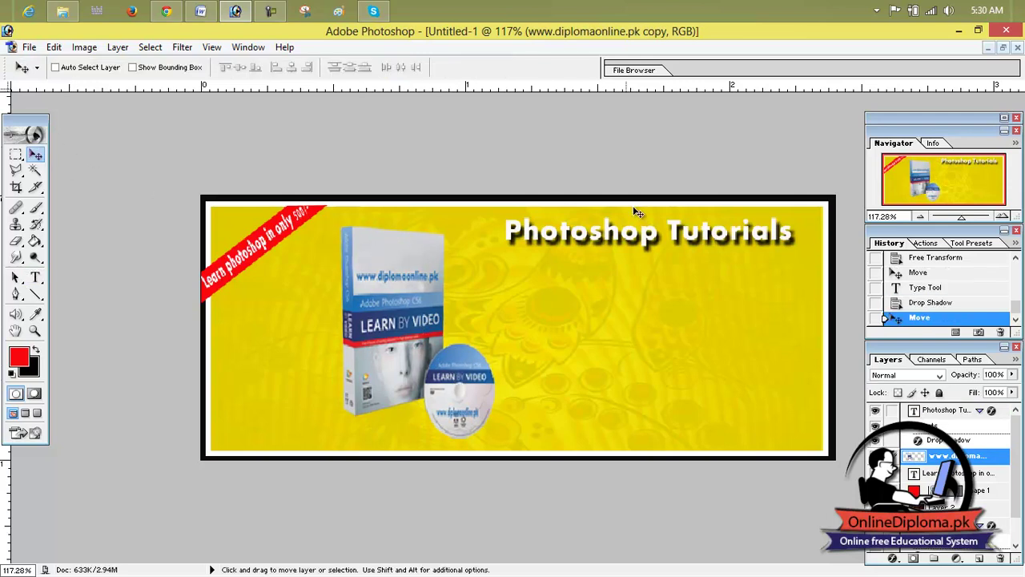
# Step: Give the box a drop shadow: 70% opacity, angle 54, 8 px distance, 5 px size
pyautogui.rightClick(932, 471)
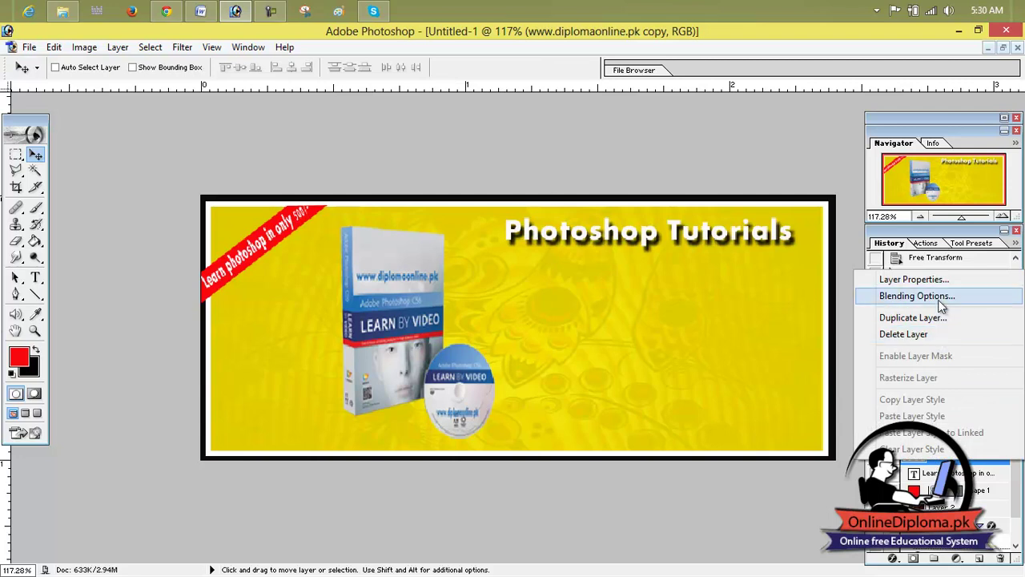
pyautogui.click(942, 296)
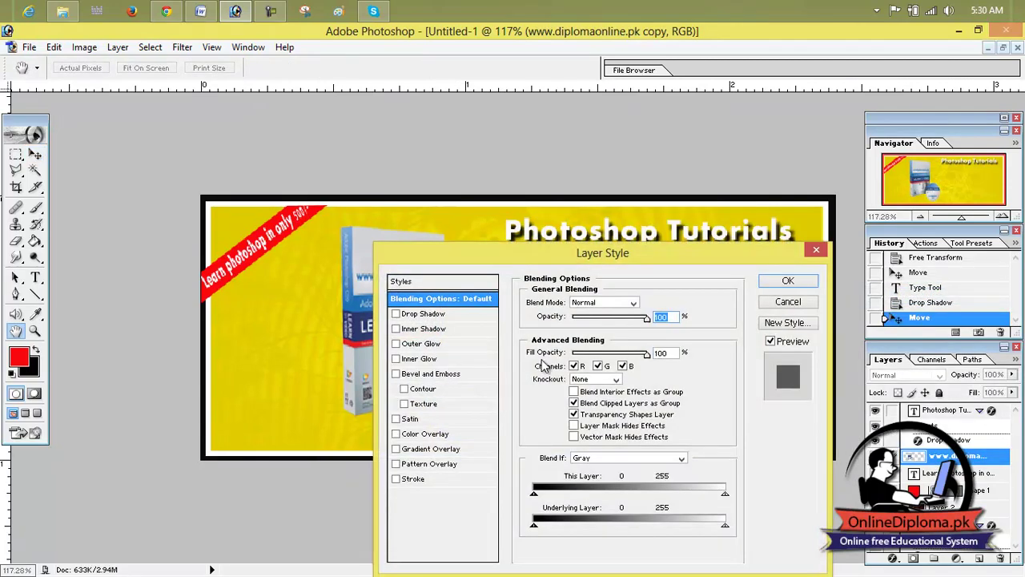
pyautogui.click(415, 316)
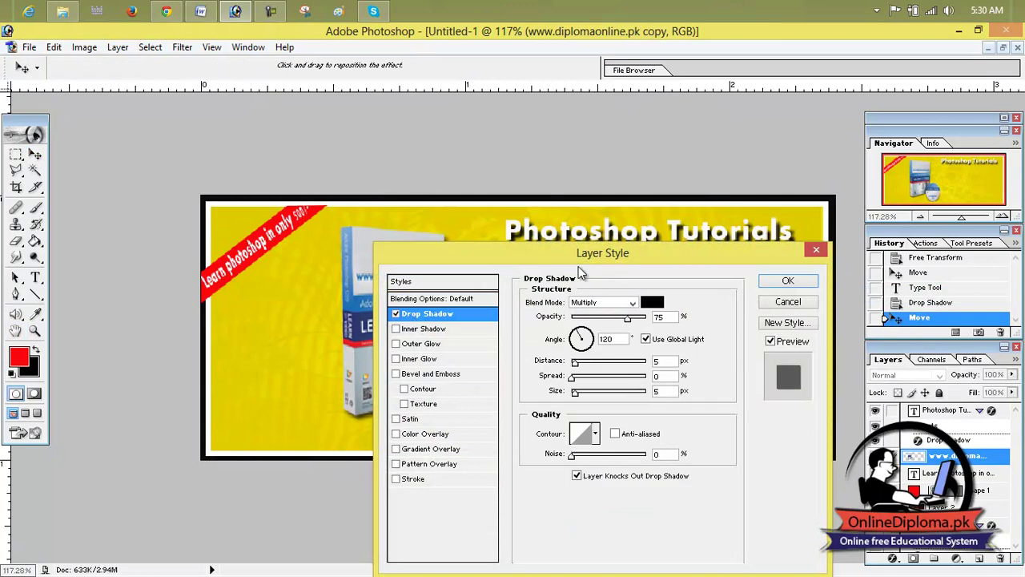
pyautogui.moveTo(581, 253); pyautogui.dragTo(768, 187)
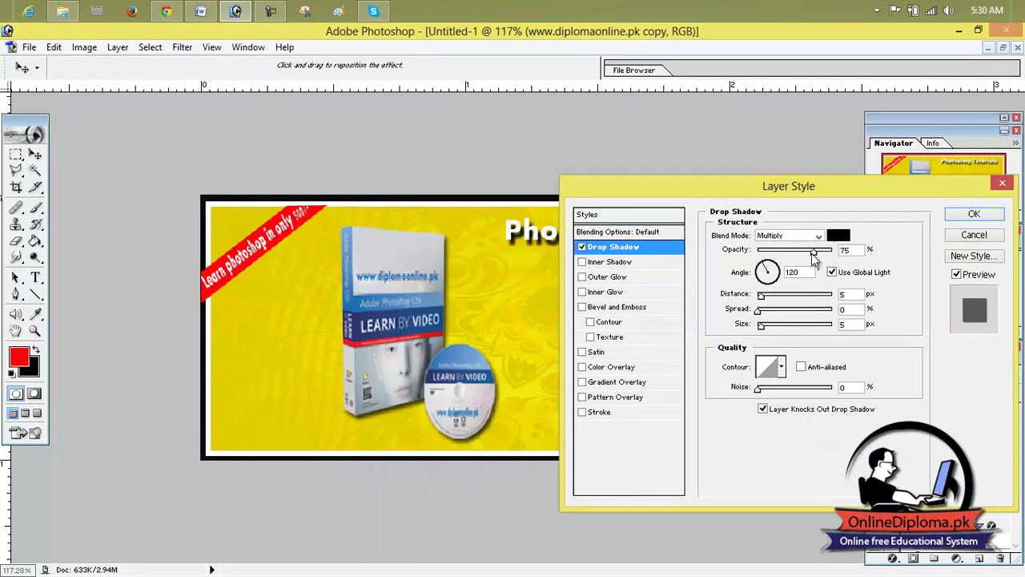
pyautogui.moveTo(814, 251); pyautogui.dragTo(829, 251)
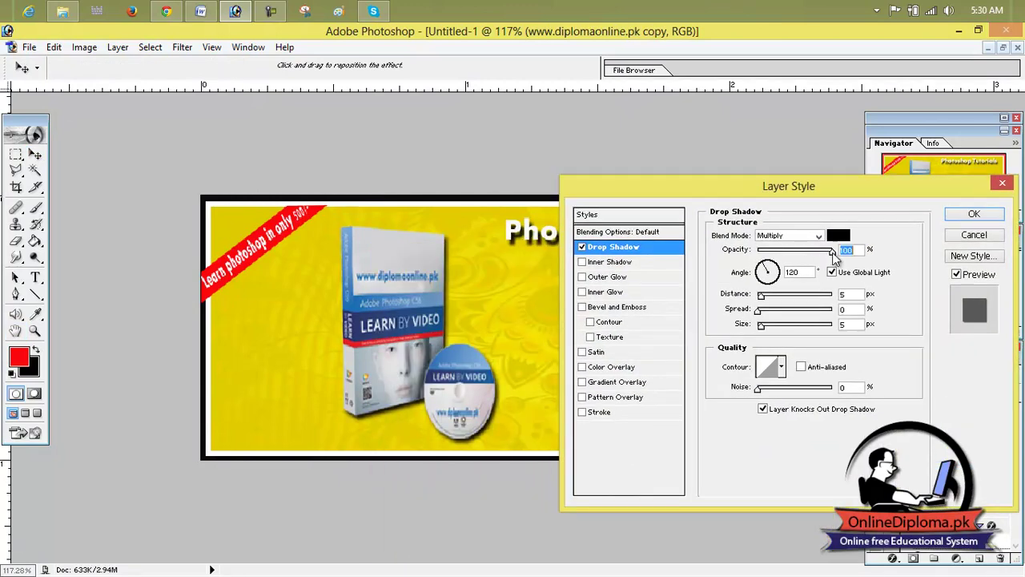
pyautogui.moveTo(449, 304); pyautogui.dragTo(442, 306)
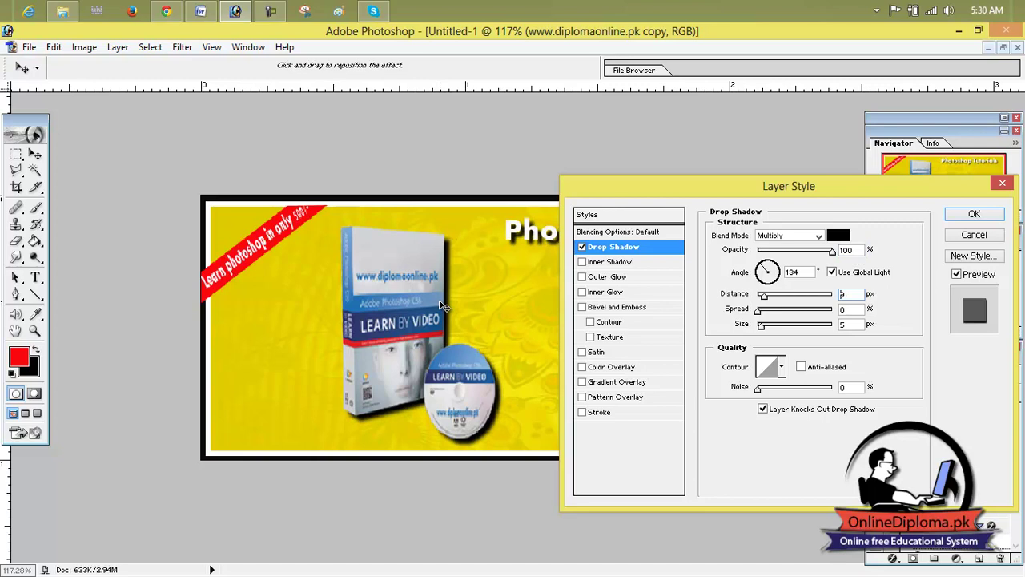
pyautogui.moveTo(442, 306); pyautogui.dragTo(432, 304)
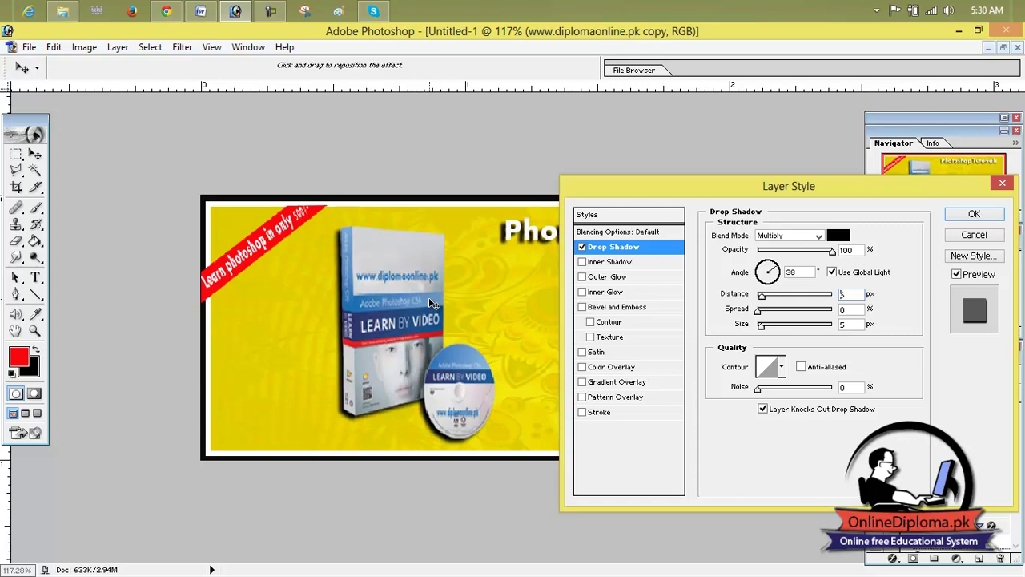
pyautogui.moveTo(832, 252); pyautogui.dragTo(810, 249)
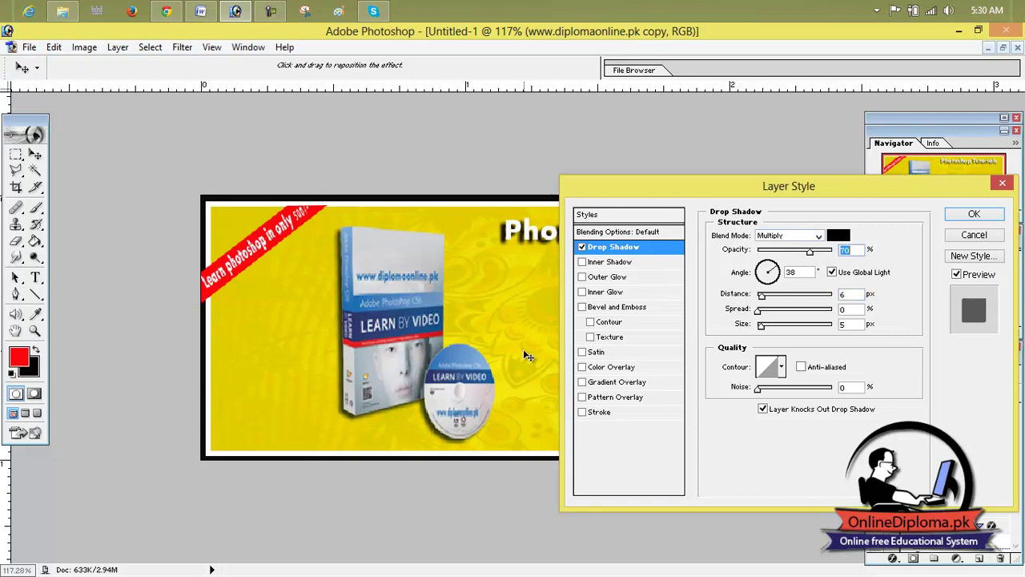
pyautogui.moveTo(410, 356); pyautogui.dragTo(411, 358)
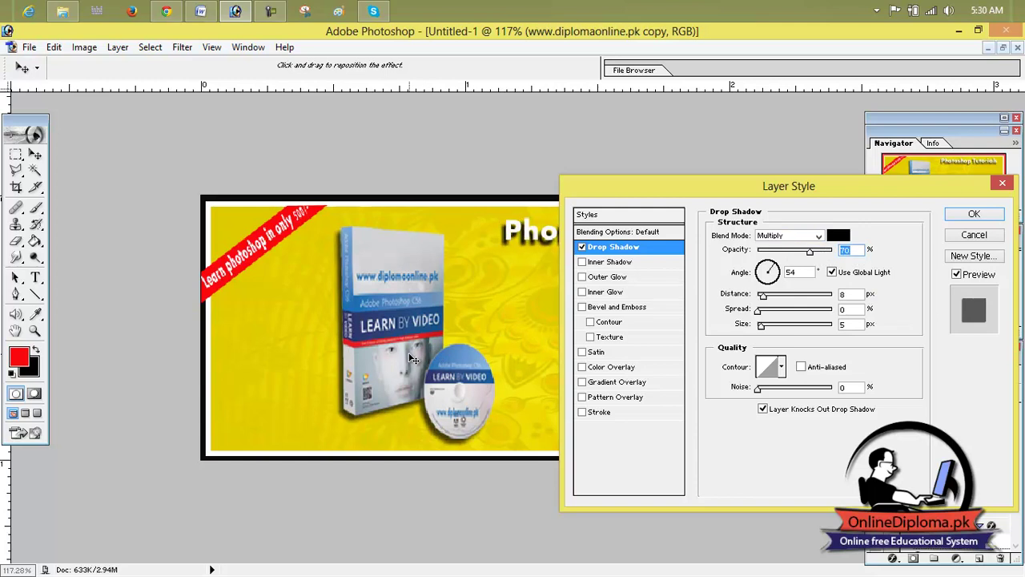
pyautogui.click(974, 214)
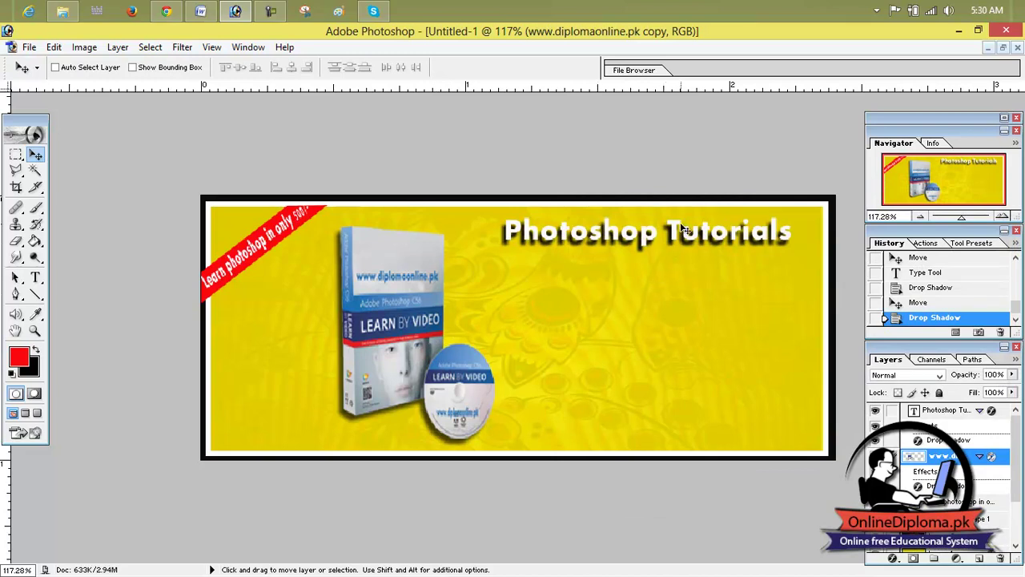
# Step: Add a Bevel and Emboss to the heading with depth 381
pyautogui.click(945, 410)
pyautogui.rightClick(945, 410)
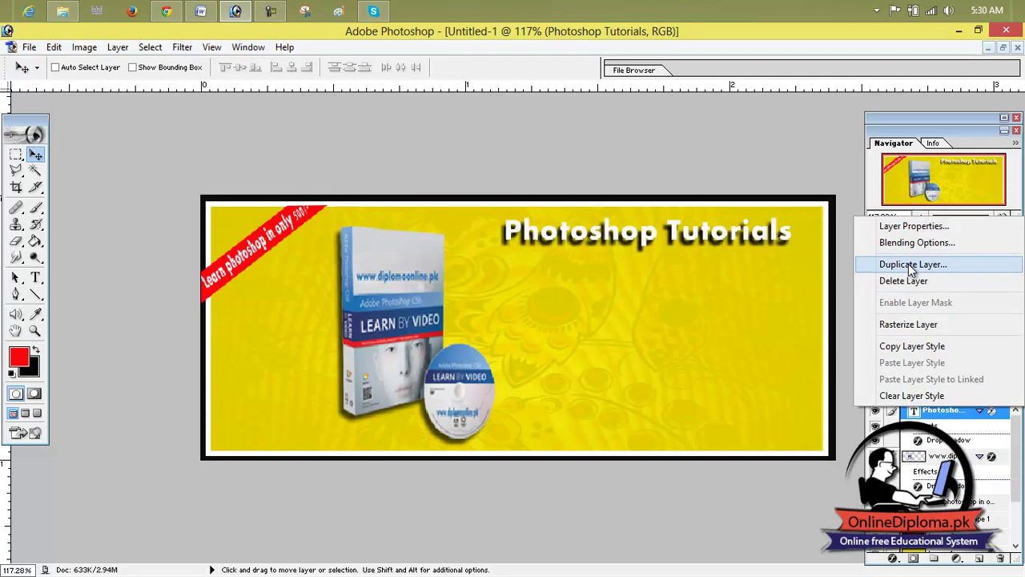
pyautogui.press('Escape')
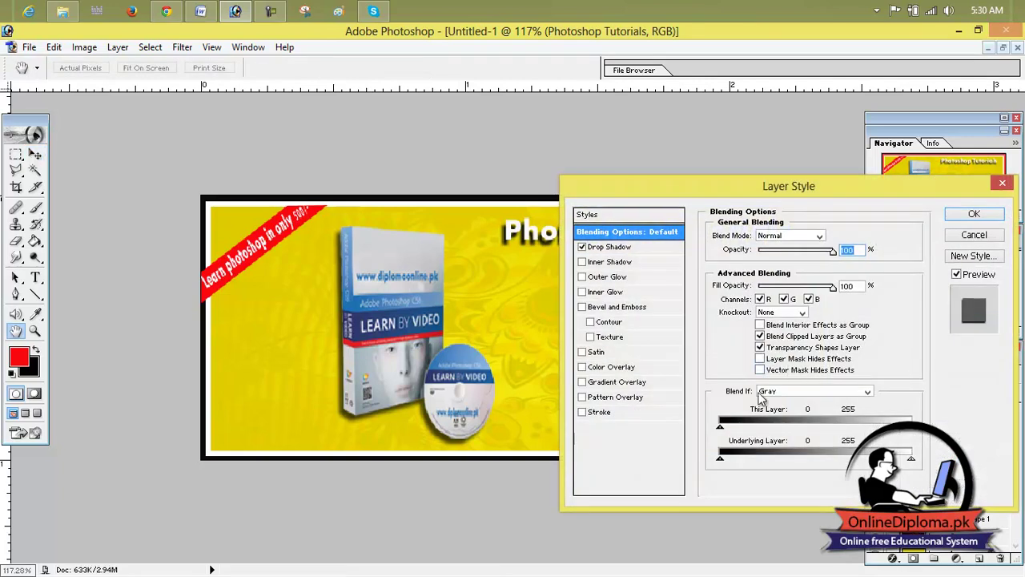
pyautogui.click(583, 307)
pyautogui.moveTo(667, 188); pyautogui.dragTo(834, 216)
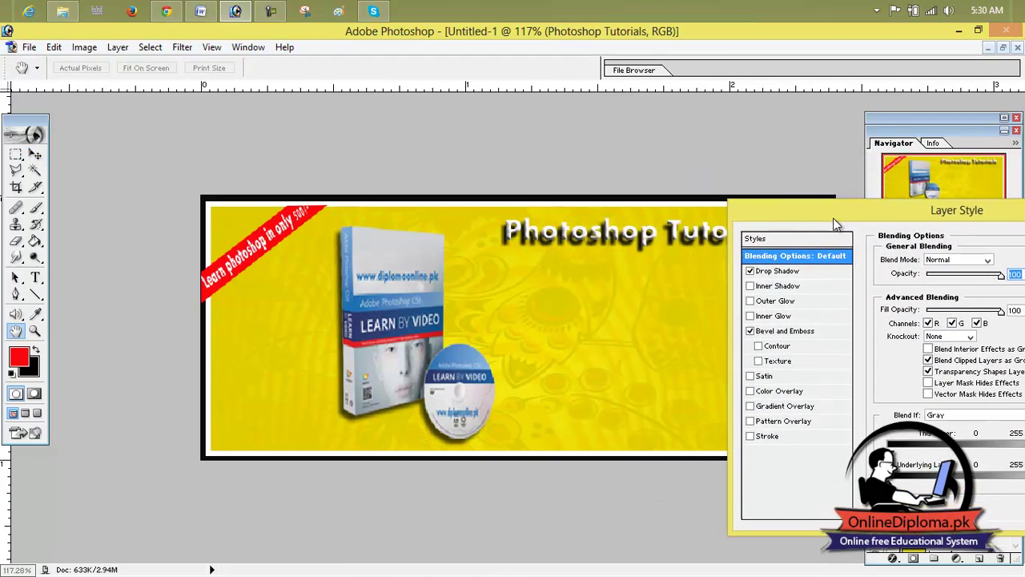
pyautogui.moveTo(900, 210); pyautogui.dragTo(620, 251)
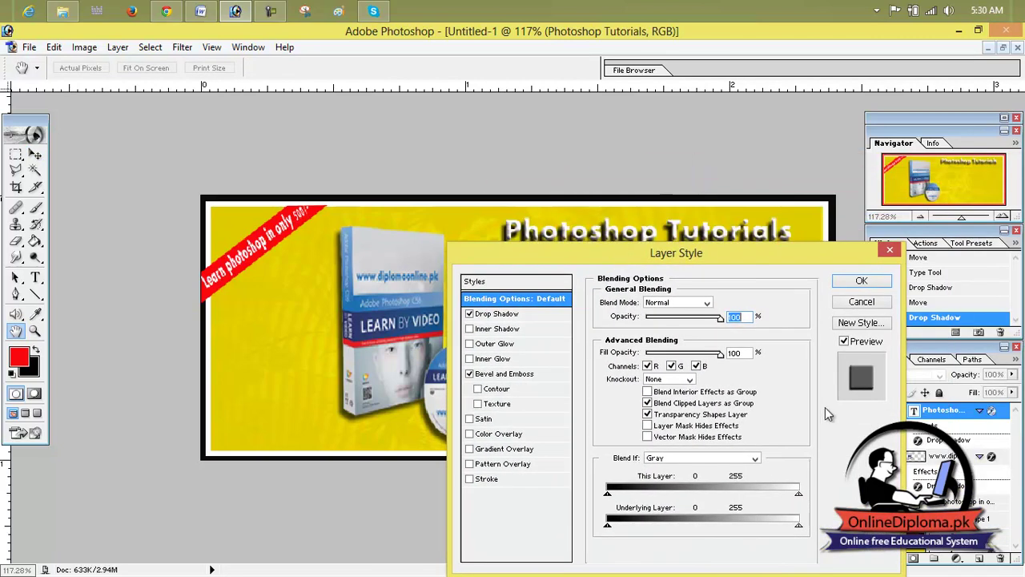
pyautogui.moveTo(685, 256); pyautogui.dragTo(803, 293)
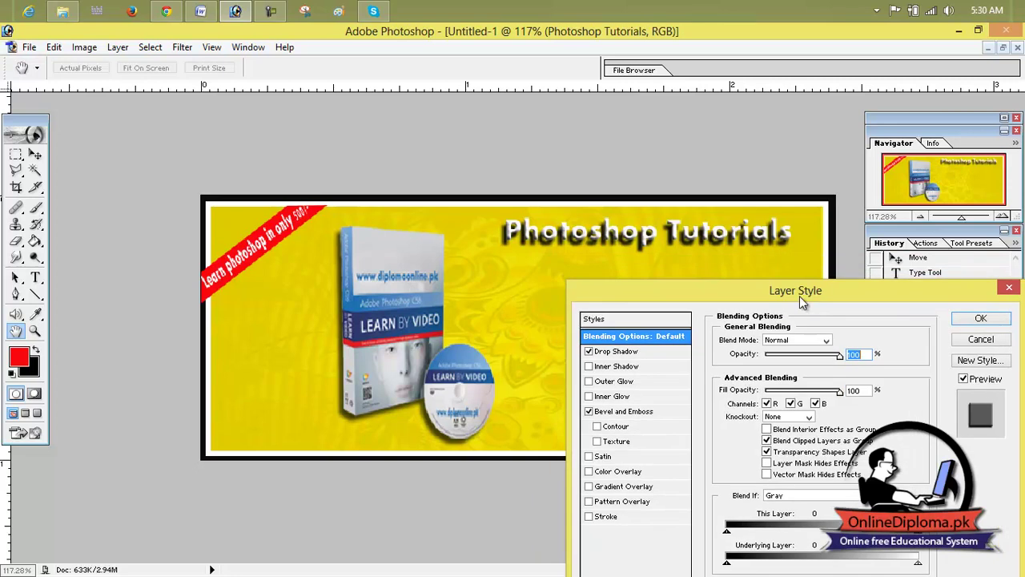
pyautogui.click(632, 411)
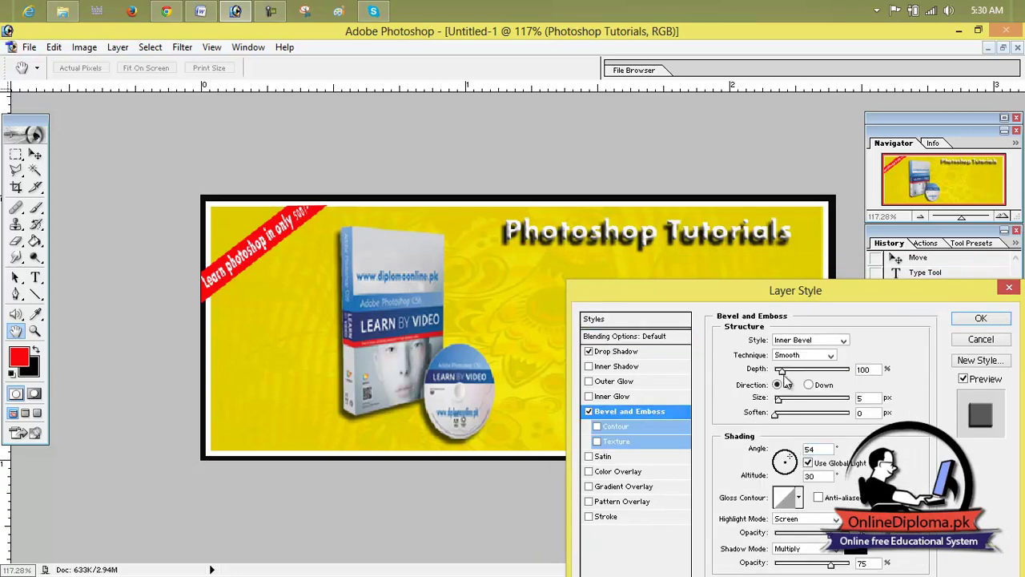
pyautogui.moveTo(778, 370)
pyautogui.mouseDown()
pyautogui.moveTo(803, 372)
pyautogui.moveTo(776, 399)
pyautogui.mouseUp()
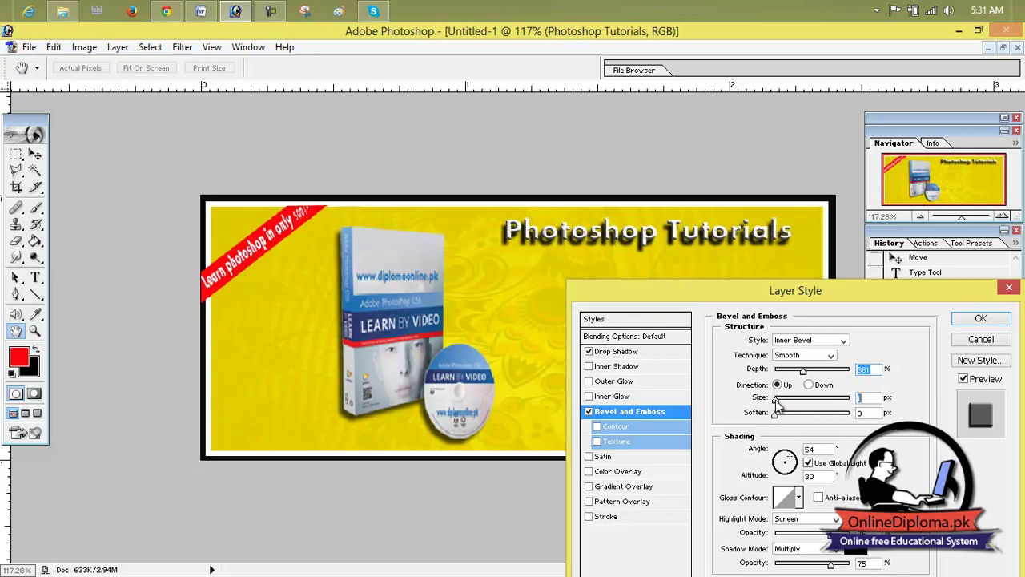
pyautogui.click(777, 401)
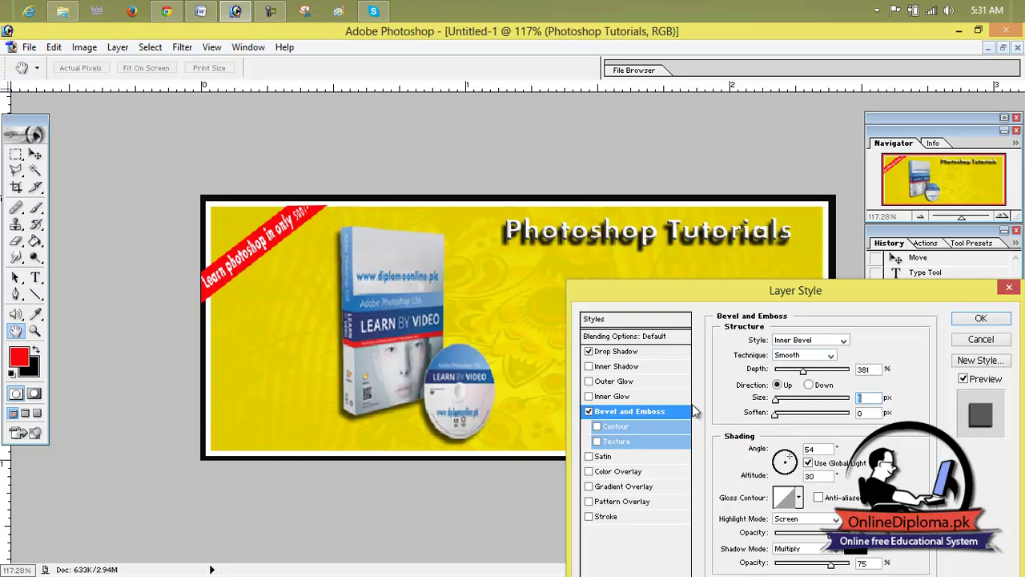
# Step: Add Satin, a red Color Overlay at 78% and a Gradient Overlay to the heading
pyautogui.click(617, 456)
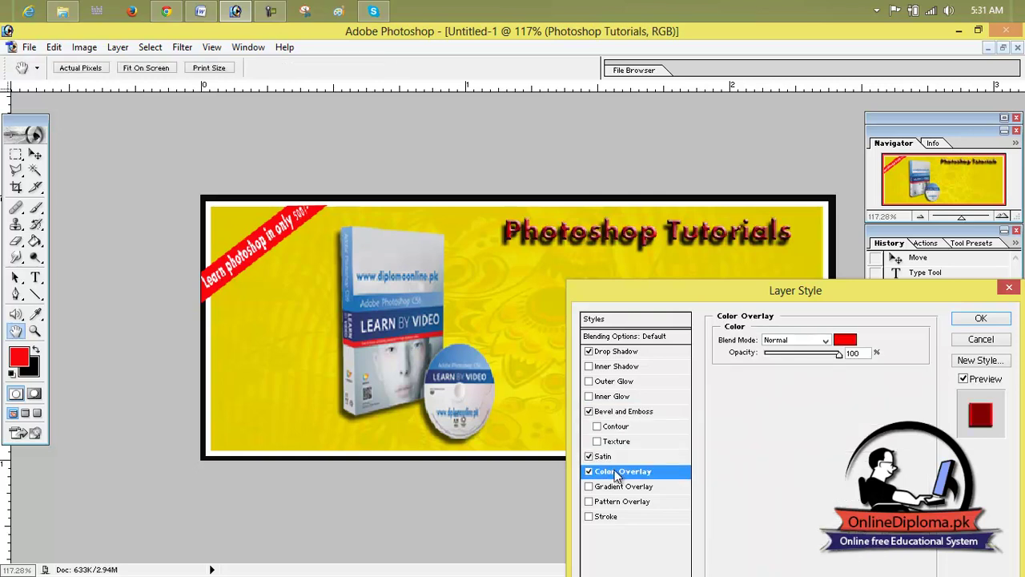
pyautogui.click(614, 457)
pyautogui.click(618, 471)
pyautogui.moveTo(838, 353); pyautogui.dragTo(822, 353)
pyautogui.click(640, 487)
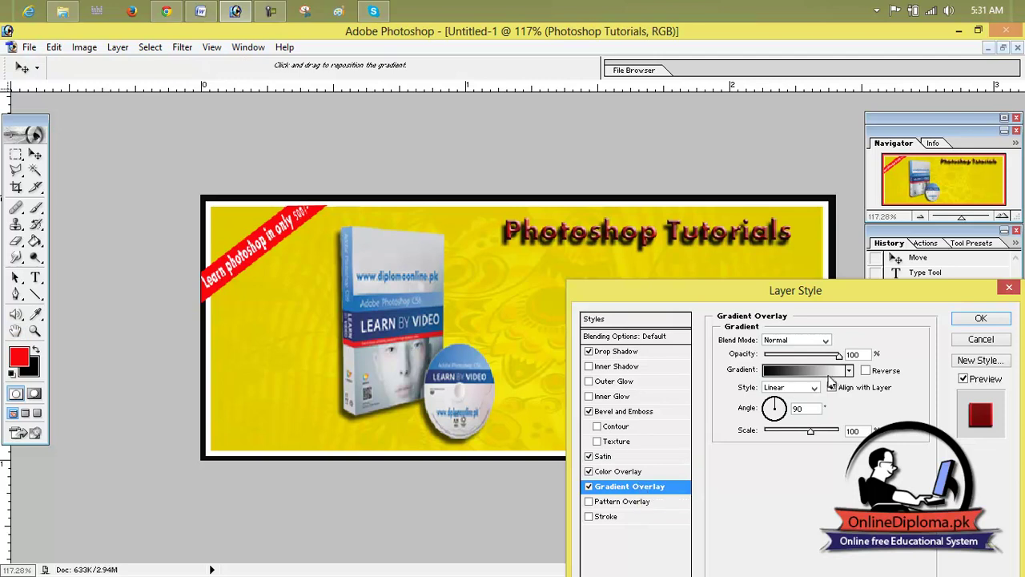
# Step: Keep the heading shadow black, lower its opacity to 65, and apply all styles
pyautogui.click(641, 354)
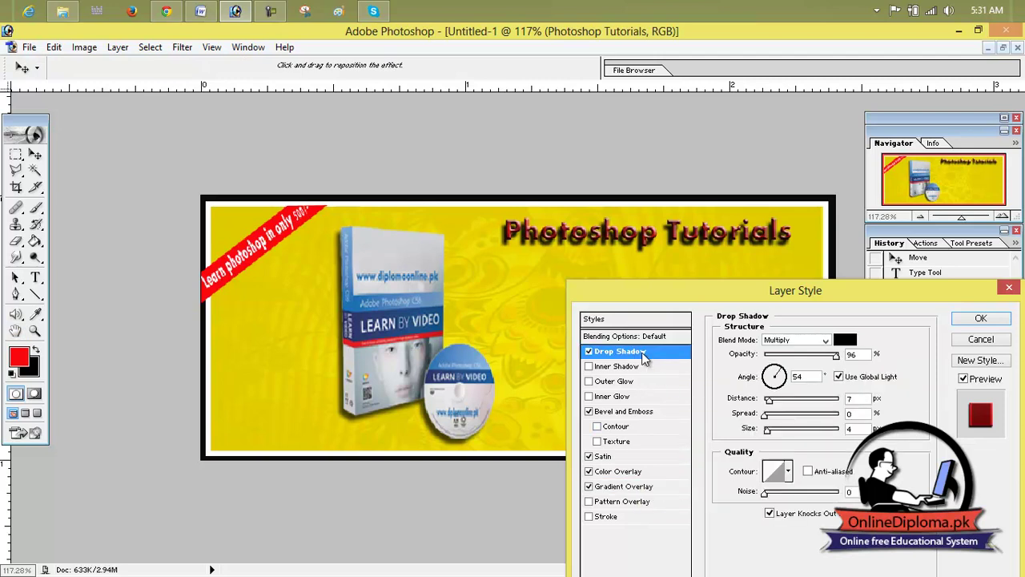
pyautogui.click(845, 340)
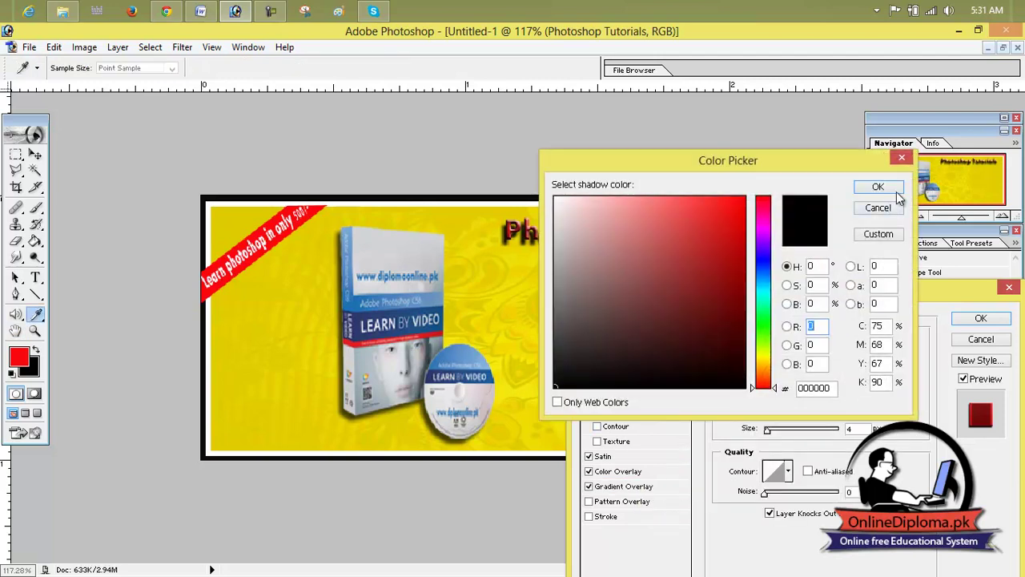
pyautogui.click(902, 162)
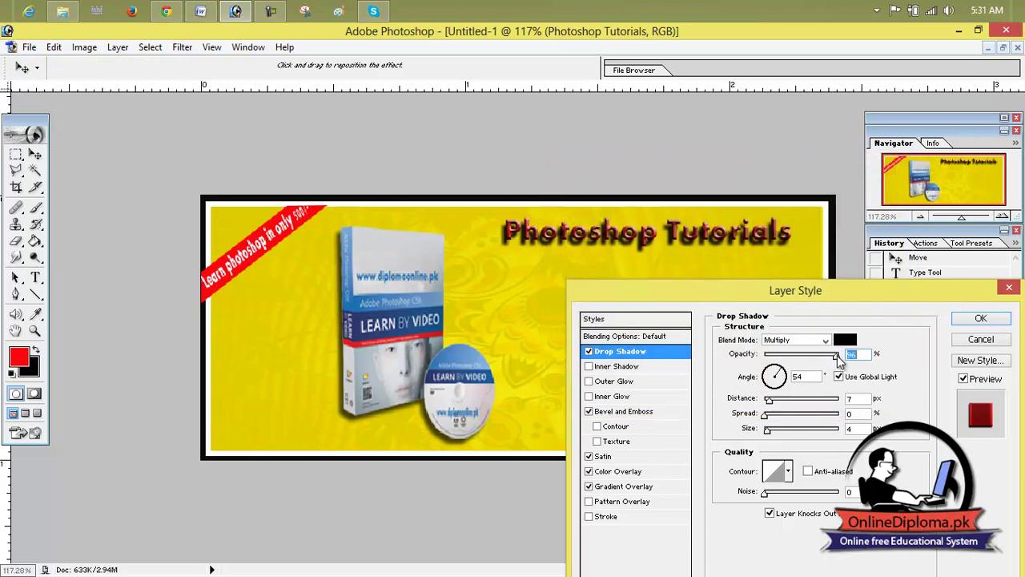
pyautogui.moveTo(838, 355); pyautogui.dragTo(807, 361)
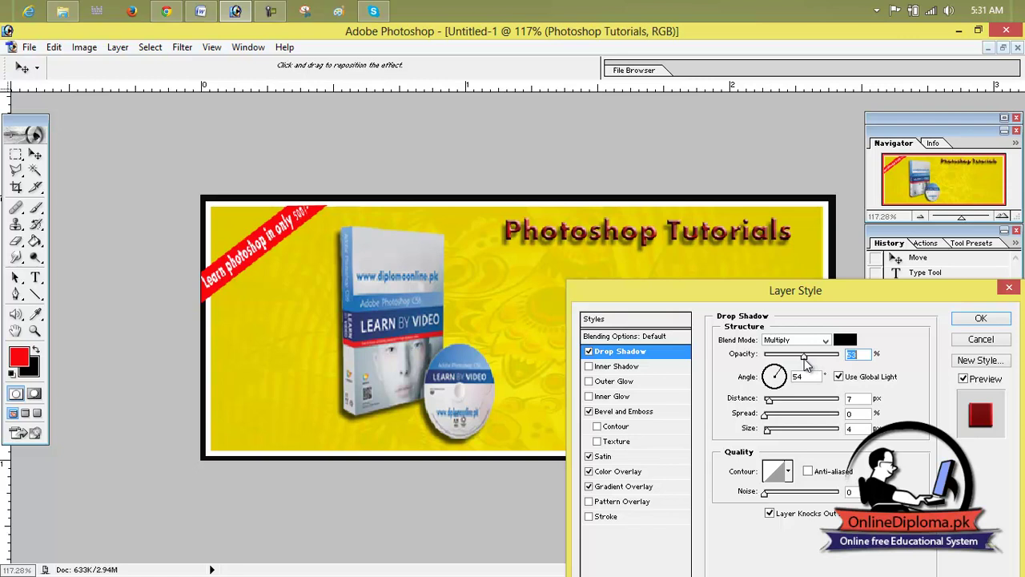
pyautogui.click(982, 320)
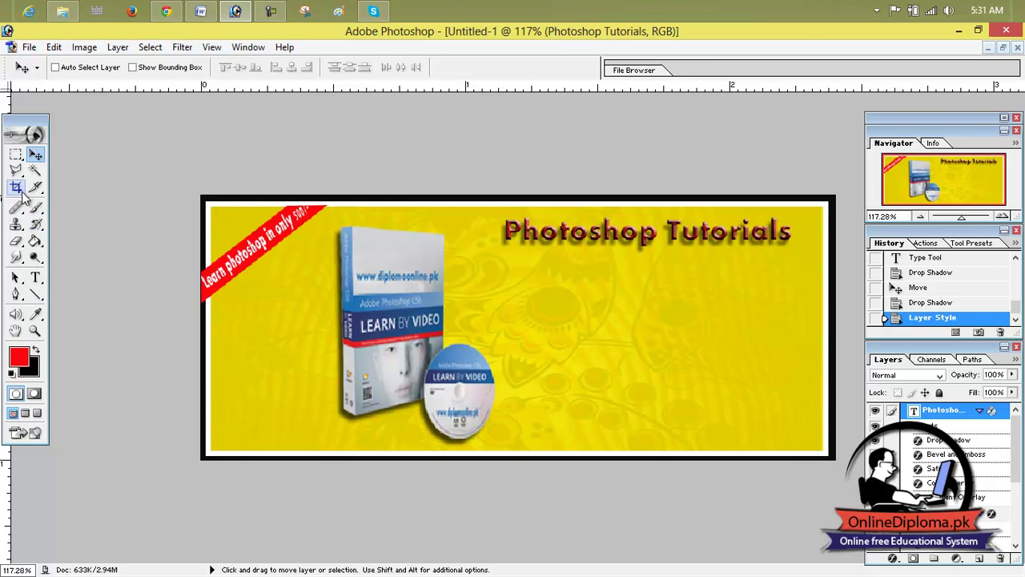
# Step: Create a text box below the heading and type 'Learn photoshop 7.0'
pyautogui.click(35, 277)
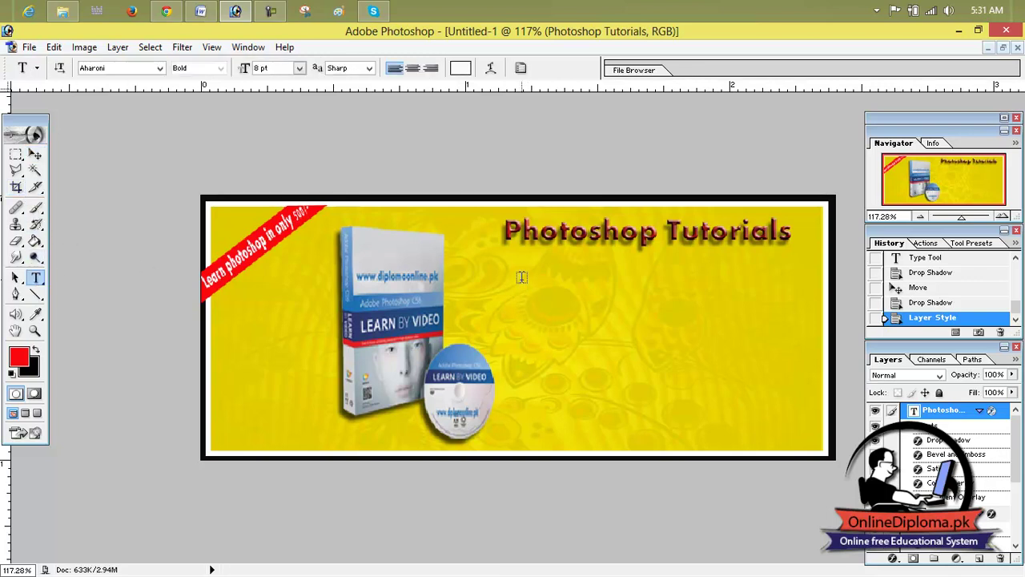
pyautogui.moveTo(521, 277); pyautogui.dragTo(805, 413)
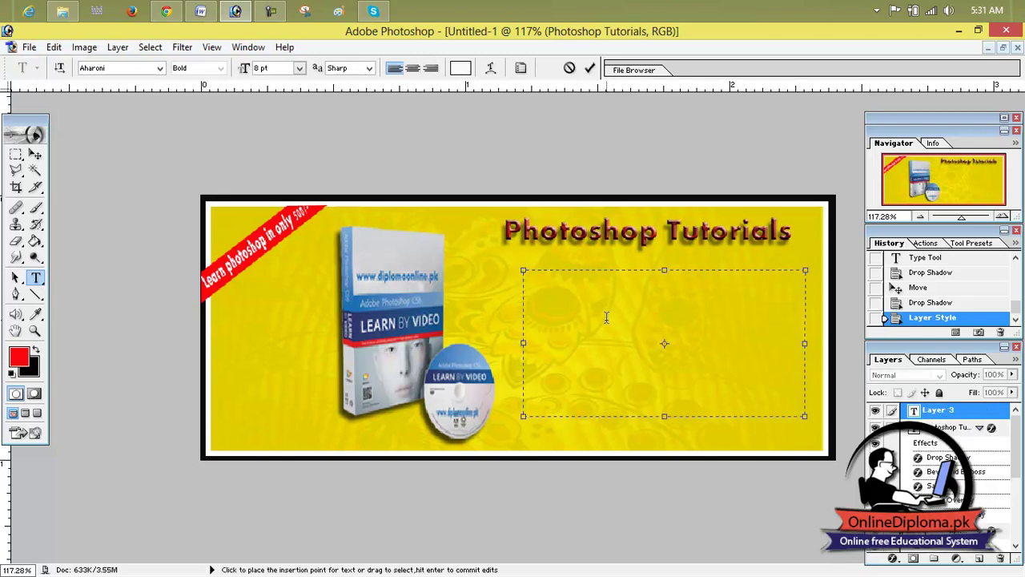
pyautogui.write('Lean')
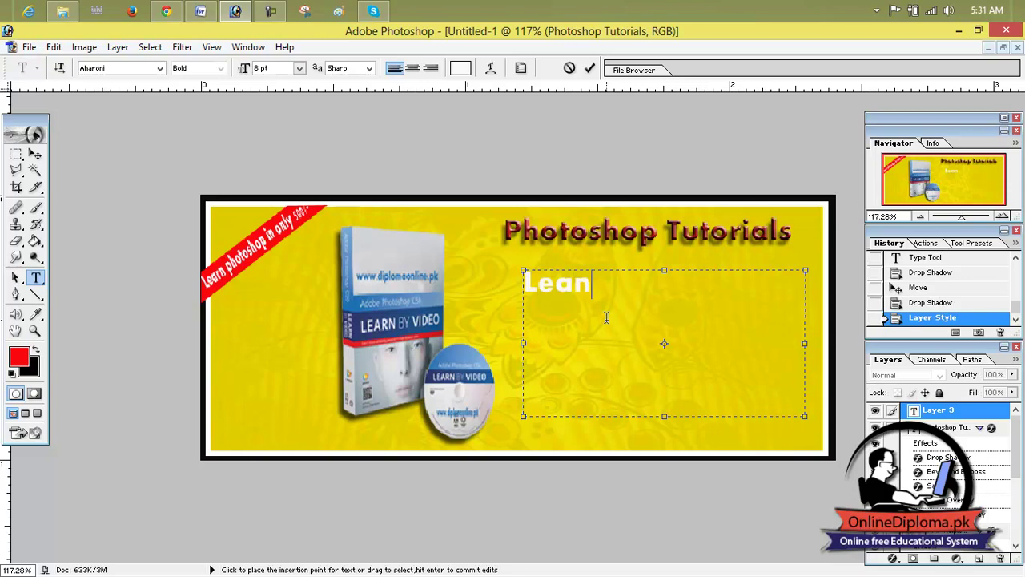
pyautogui.press('BackSpace')
pyautogui.press('BackSpace')
pyautogui.press('BackSpace')
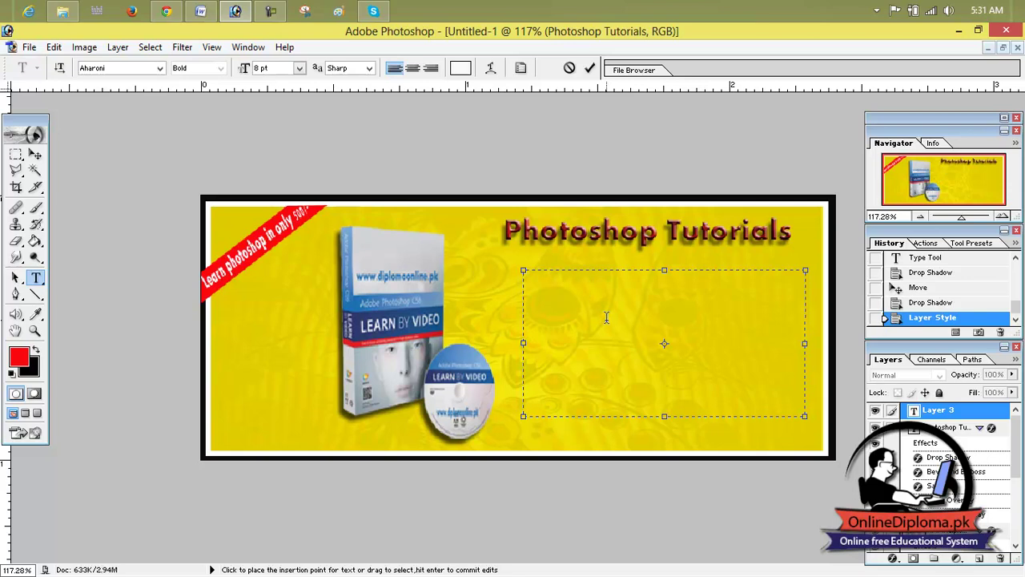
pyautogui.write('lea')
pyautogui.press('BackSpace')
pyautogui.press('BackSpace')
pyautogui.write('Learn photoshop 7.')
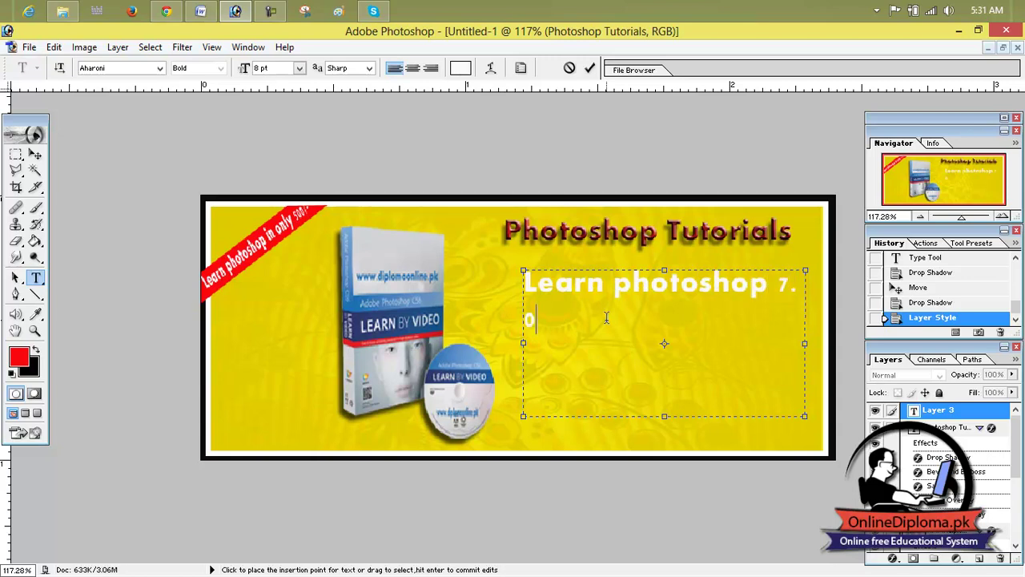
# Step: Set the whole 'Learn photoshop 7.0' line to 6 pt
pyautogui.hotkey('ctrl', 'a')
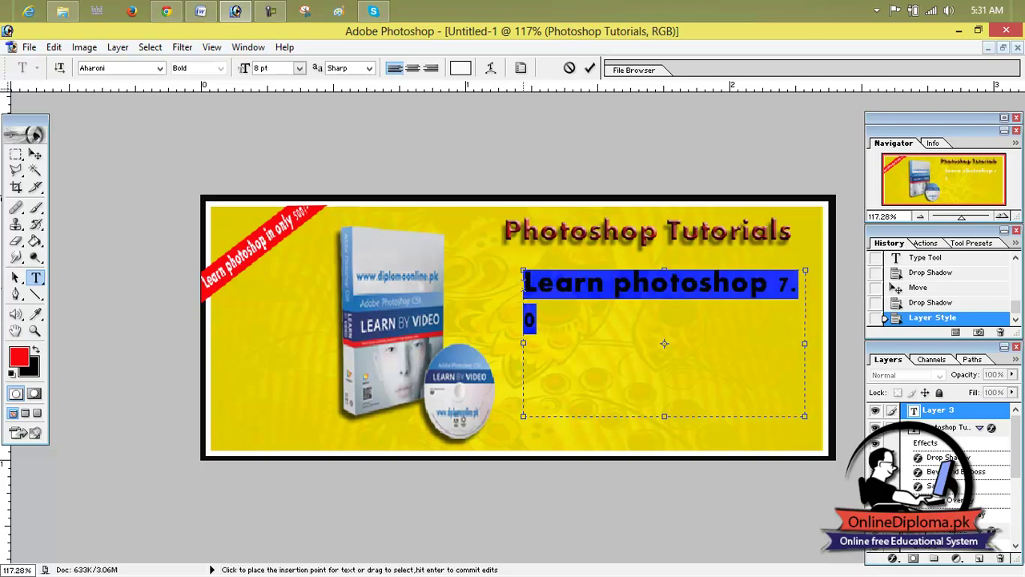
pyautogui.click(298, 68)
pyautogui.click(294, 106)
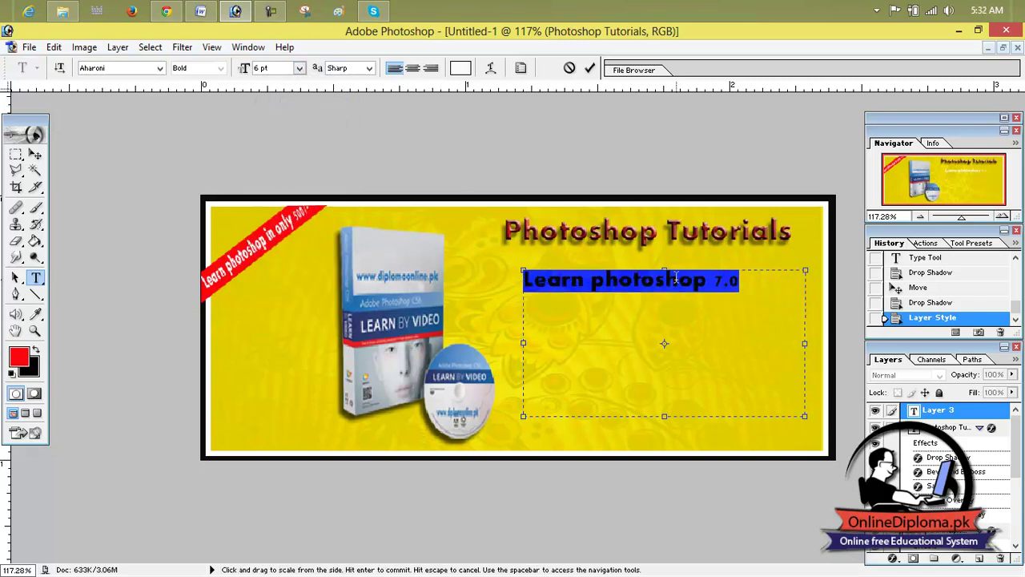
pyautogui.click(749, 281)
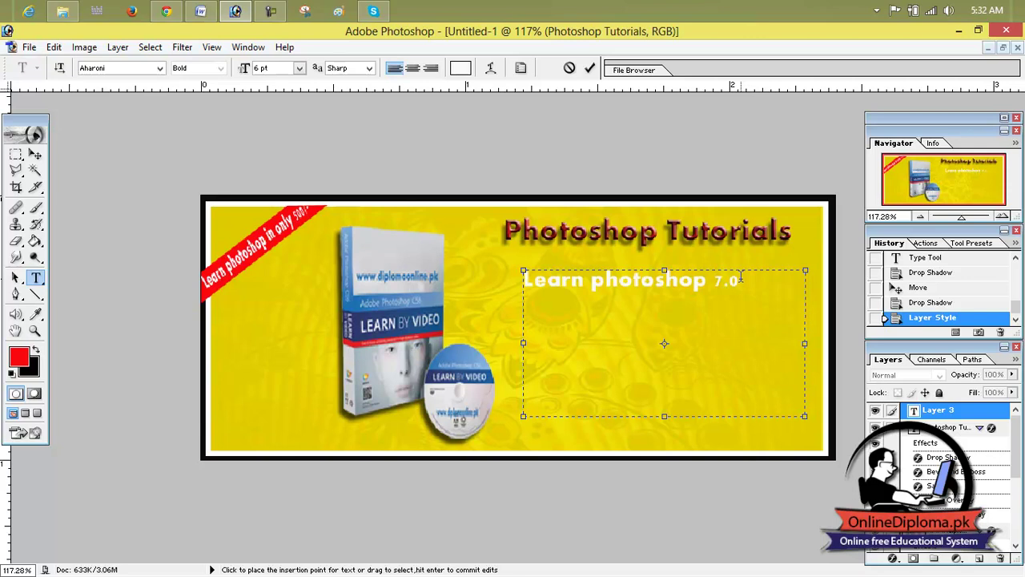
# Step: Type 'full DVD', 'Full Project', 'PSD files' and 'Brushes etc' on separate lines
pyautogui.write('work')
pyautogui.press('BackSpace')
pyautogui.press('BackSpace')
pyautogui.press('BackSpace')
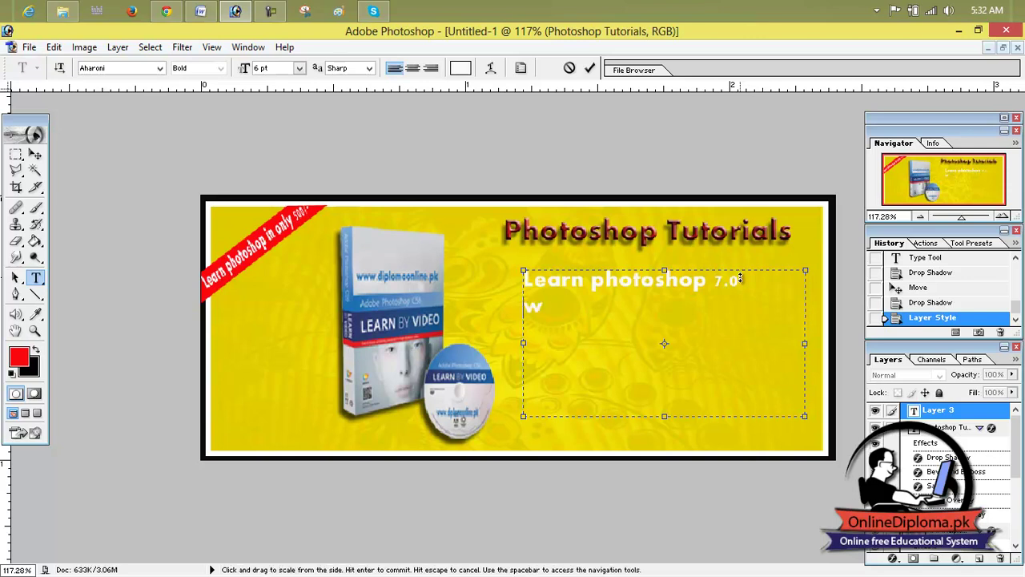
pyautogui.write('fu')
pyautogui.write('d')
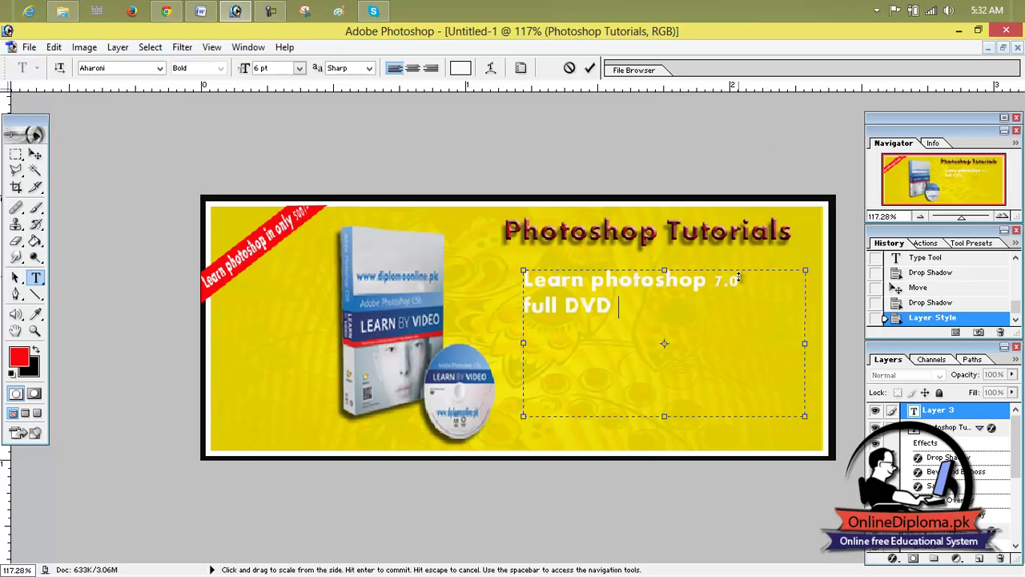
pyautogui.press('BackSpace')
pyautogui.press('Return')
pyautogui.write('Full ')
pyautogui.write('P')
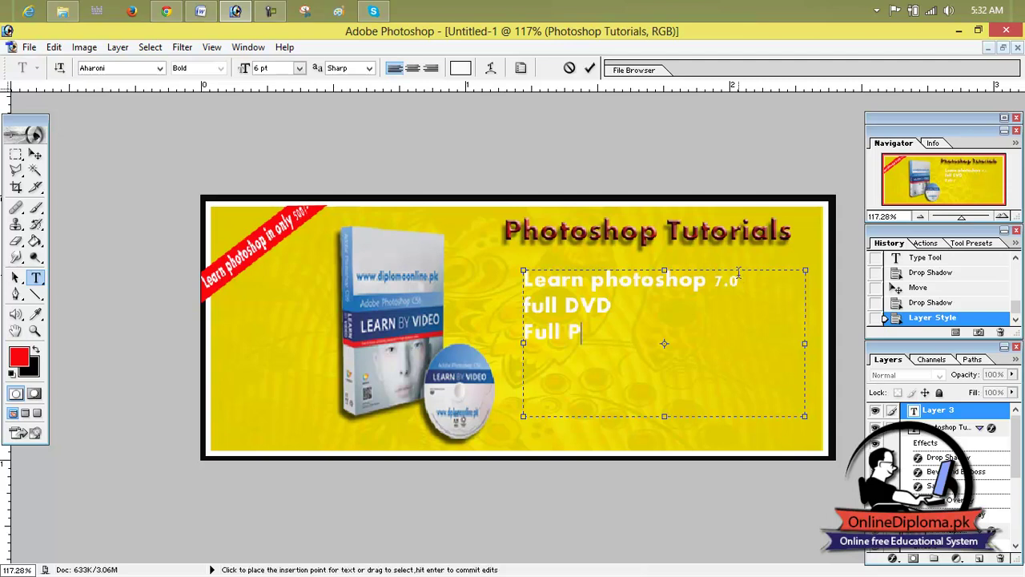
pyautogui.write('roject')
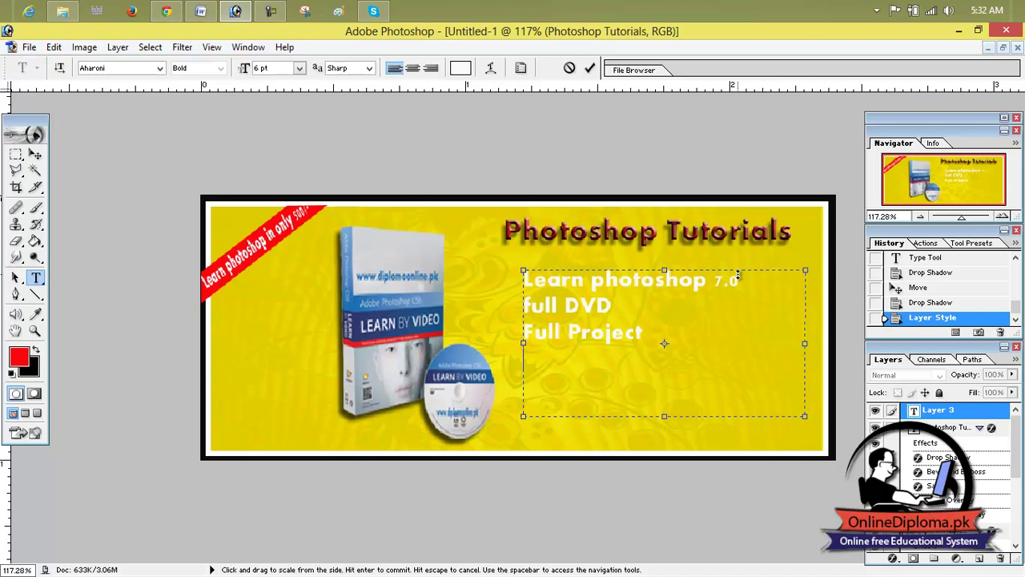
pyautogui.write('PSD ')
pyautogui.write('files')
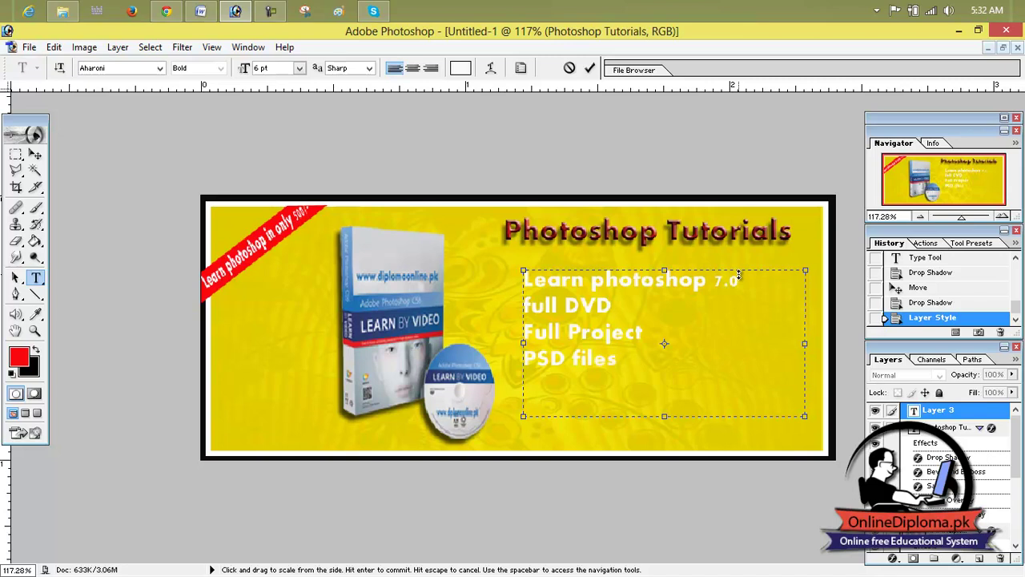
pyautogui.press('Return')
pyautogui.write('Brushes')
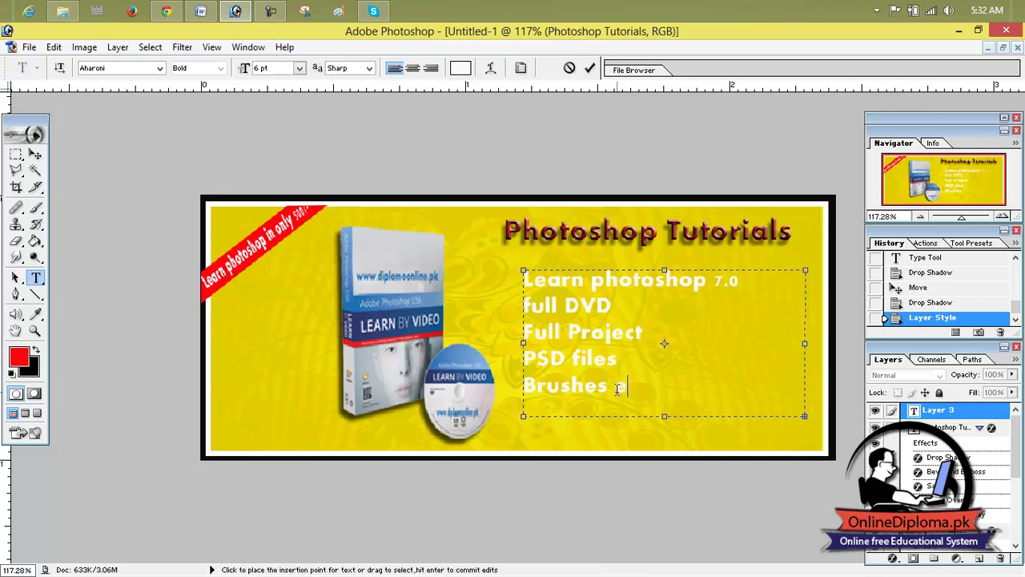
pyautogui.write('tc')
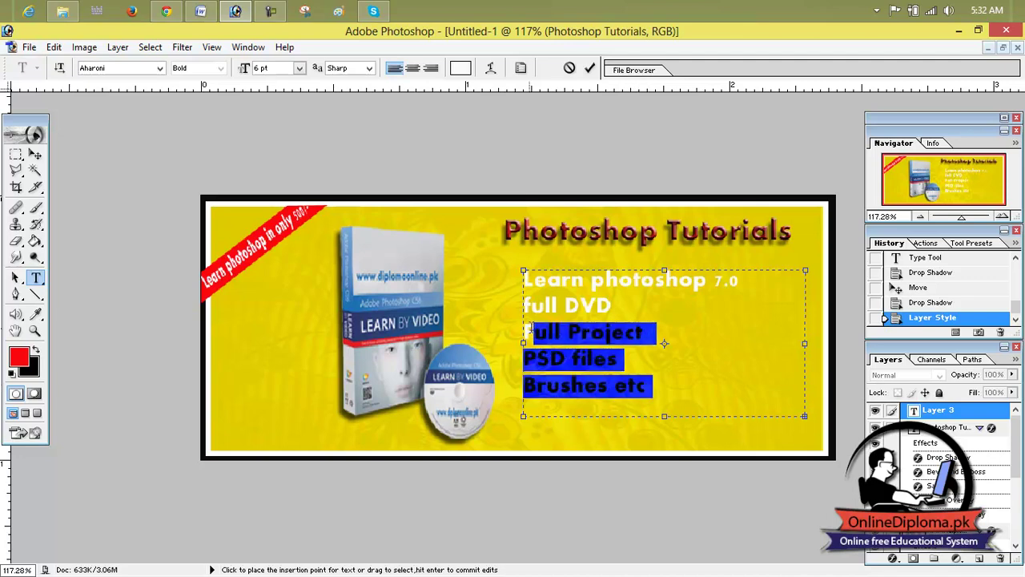
# Step: Keep all five list lines at 6 pt, tighten the text box and commit the text
pyautogui.moveTo(650, 387); pyautogui.dragTo(510, 282)
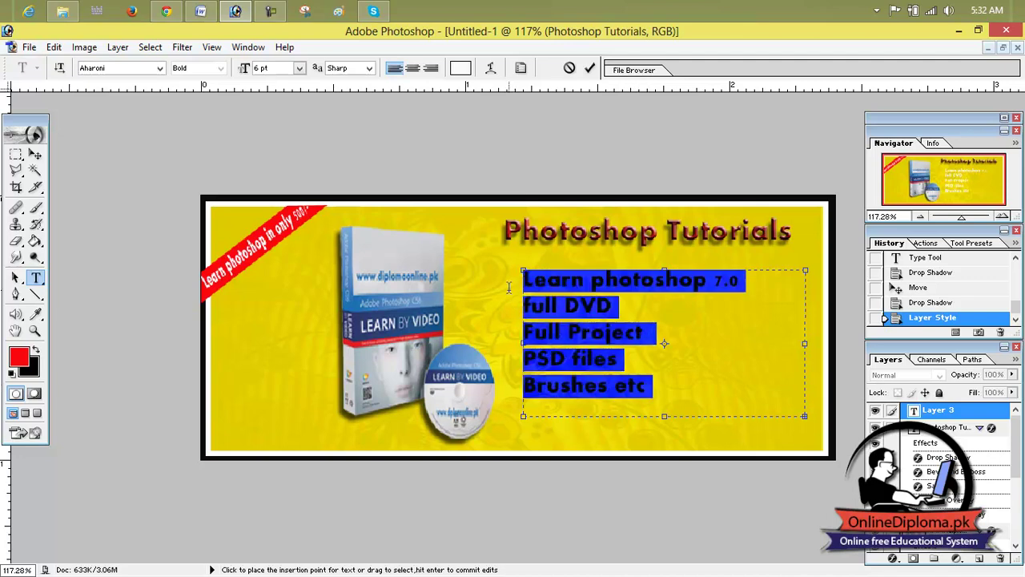
pyautogui.click(298, 69)
pyautogui.click(285, 106)
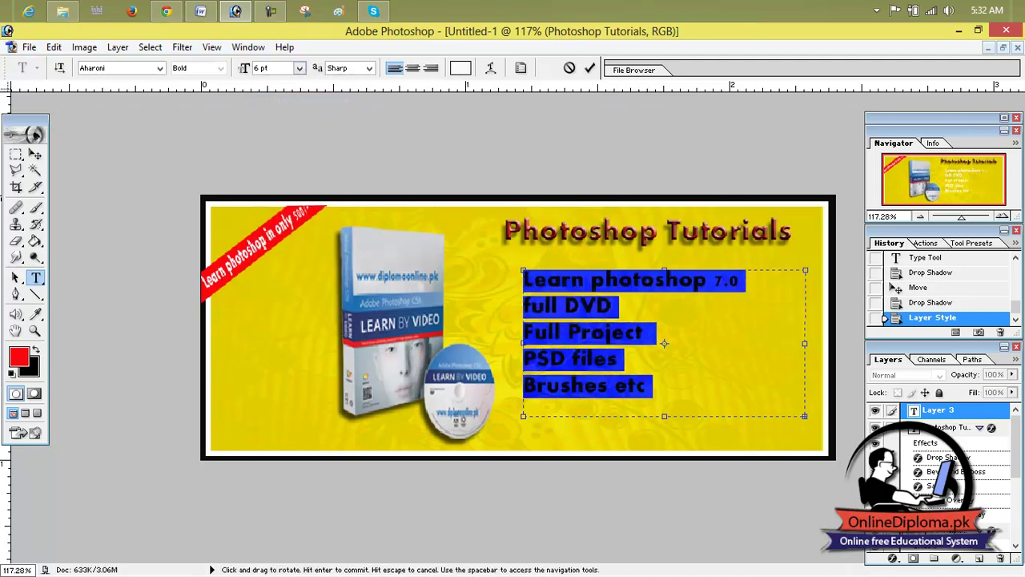
pyautogui.moveTo(803, 415); pyautogui.dragTo(791, 407)
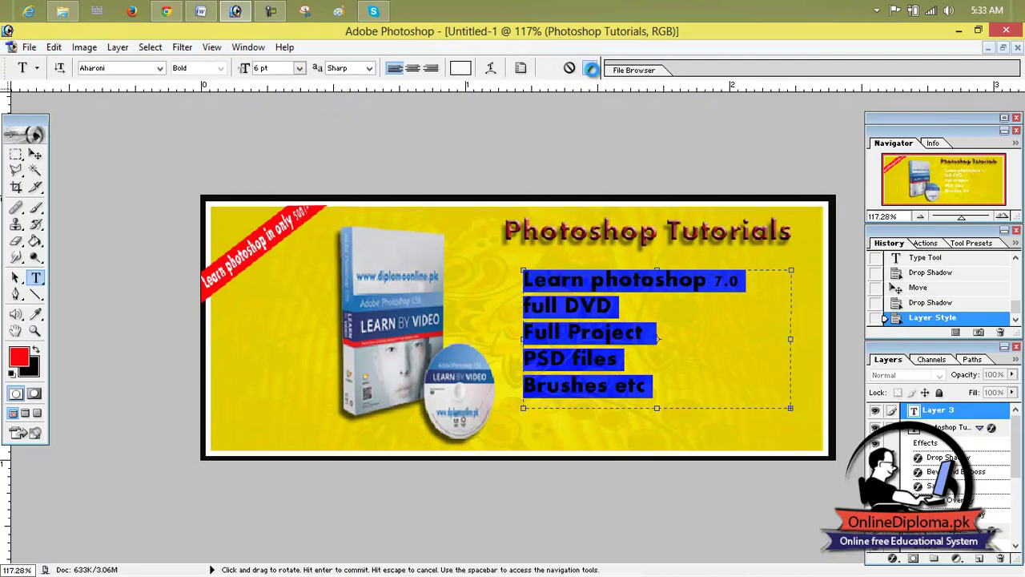
pyautogui.click(590, 68)
# Step: Scale the list down to about 54.9% by 88.1% and apply the transform
pyautogui.hotkey('ctrl', 't')
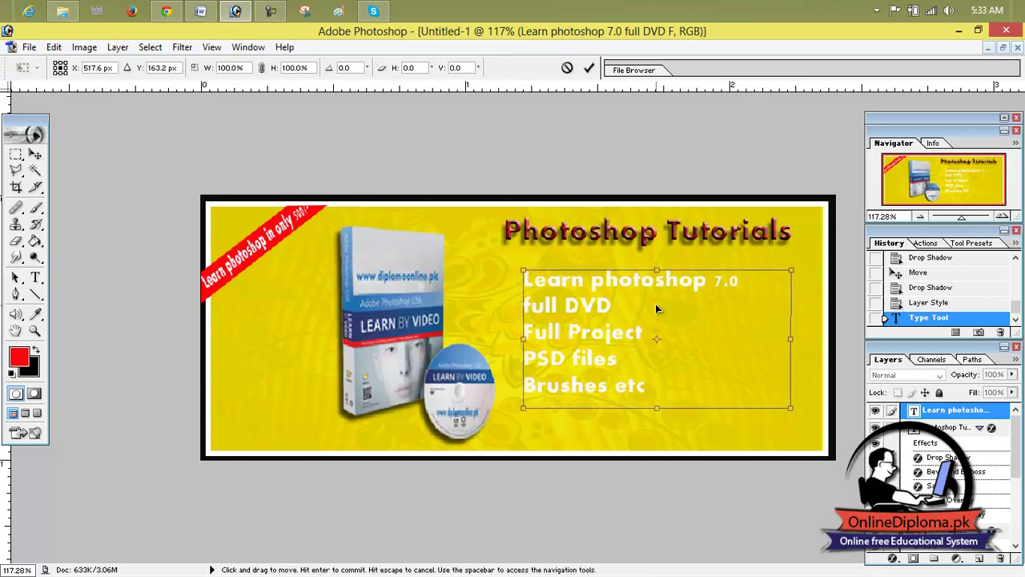
pyautogui.moveTo(791, 408)
pyautogui.mouseDown()
pyautogui.moveTo(673, 369)
pyautogui.moveTo(670, 393)
pyautogui.mouseUp()
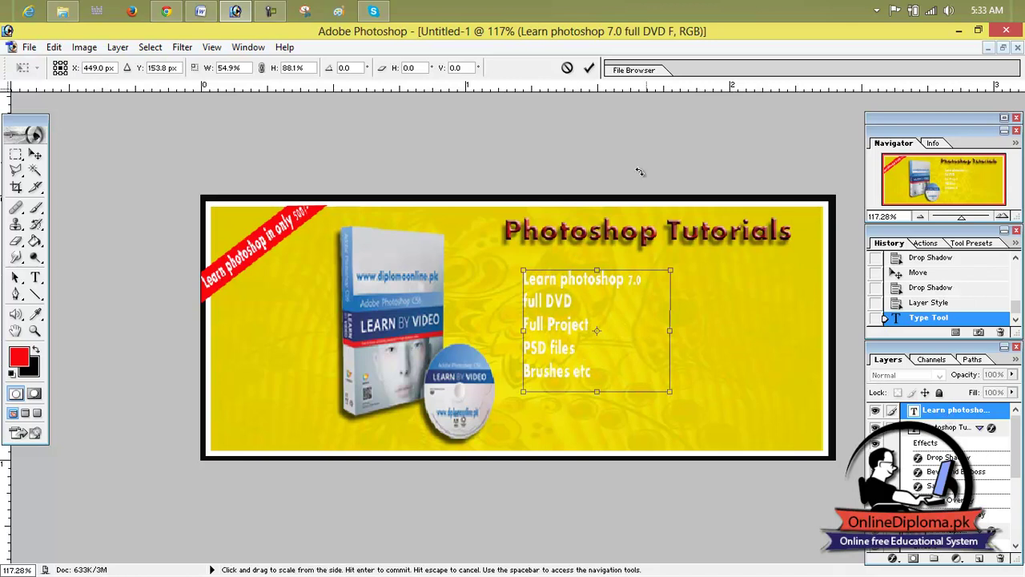
pyautogui.click(589, 67)
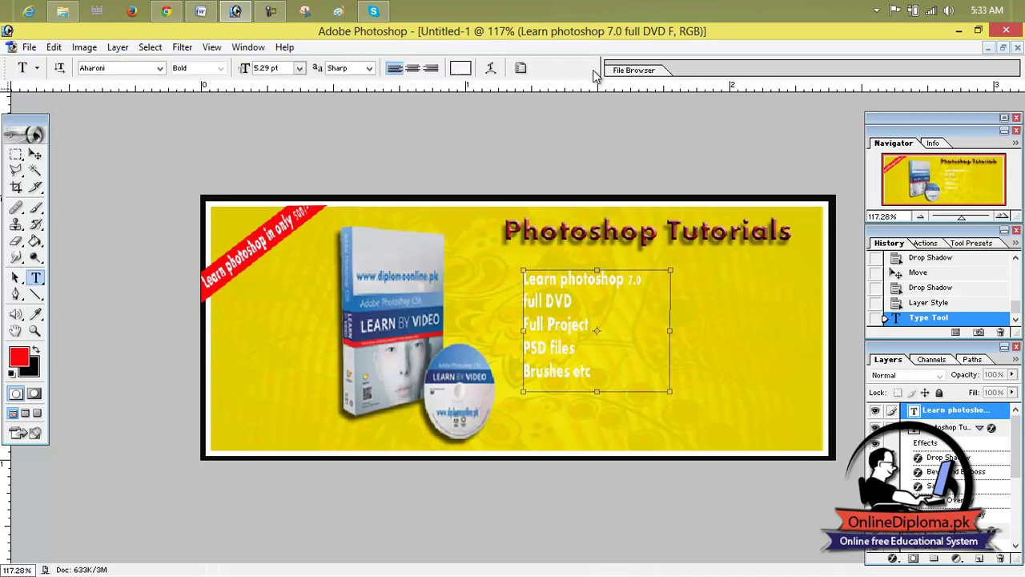
# Step: Add a much fainter, more distant drop shadow to the list text
pyautogui.rightClick(965, 411)
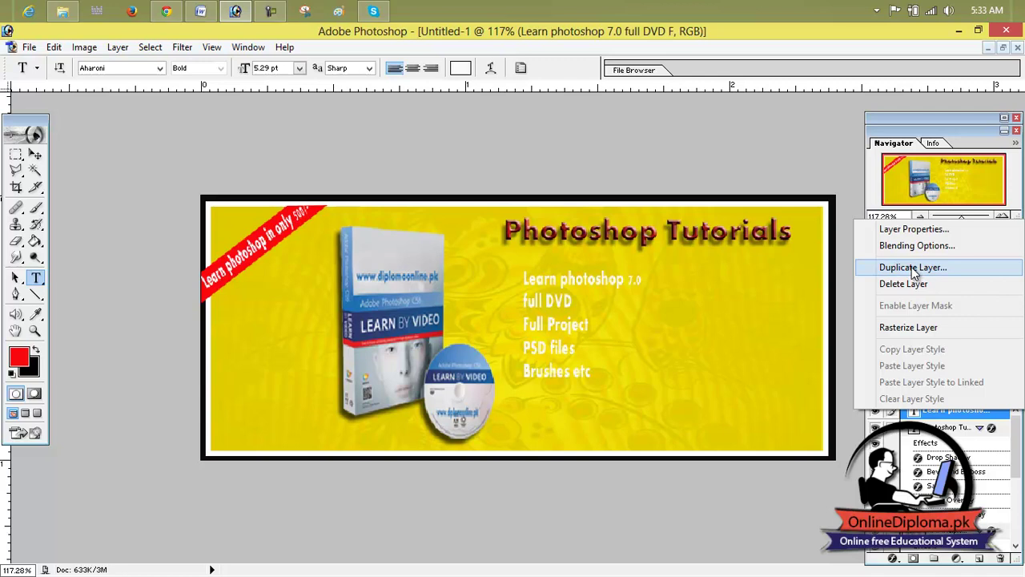
pyautogui.click(903, 248)
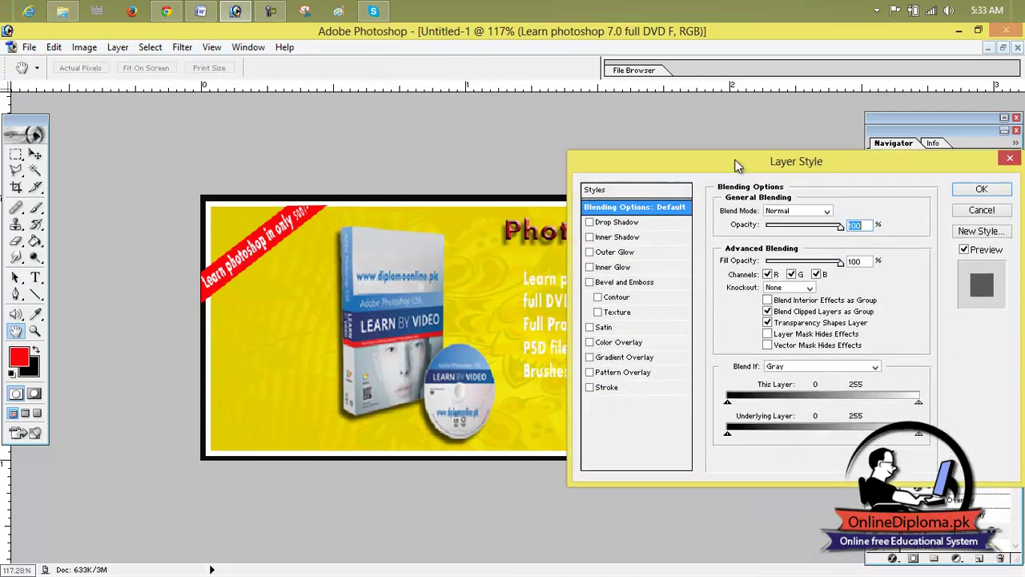
pyautogui.moveTo(735, 295); pyautogui.dragTo(737, 157)
pyautogui.click(625, 214)
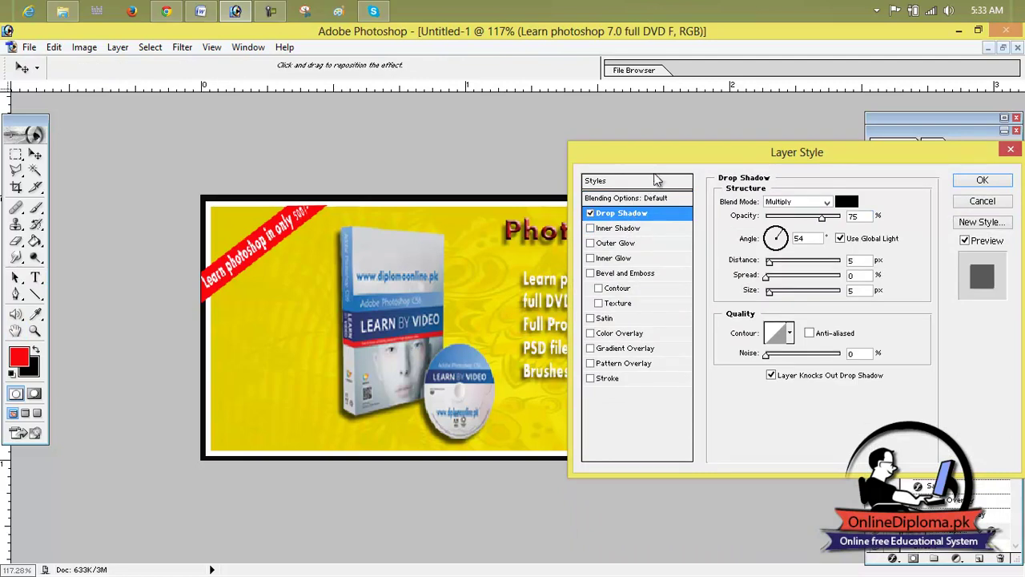
pyautogui.moveTo(822, 217); pyautogui.dragTo(775, 218)
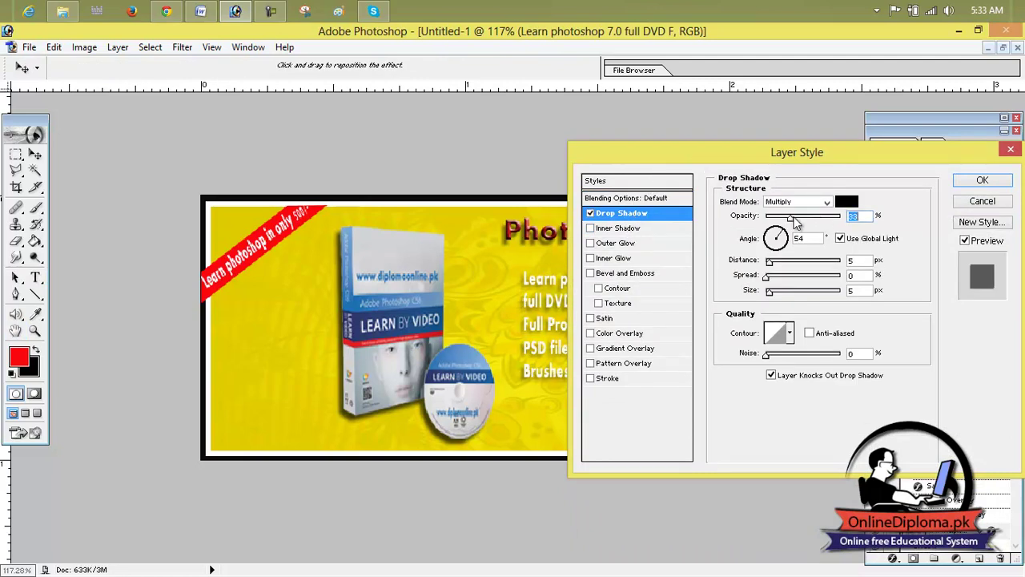
pyautogui.moveTo(769, 262); pyautogui.dragTo(774, 262)
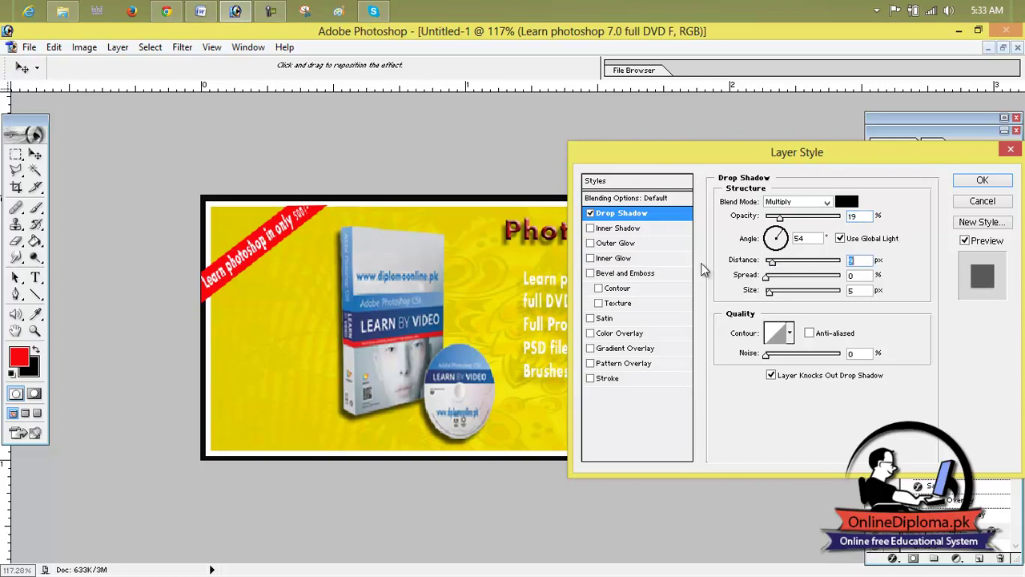
# Step: Add a Bevel and Emboss with depth 600 and size 24, plus a Stroke
pyautogui.click(628, 275)
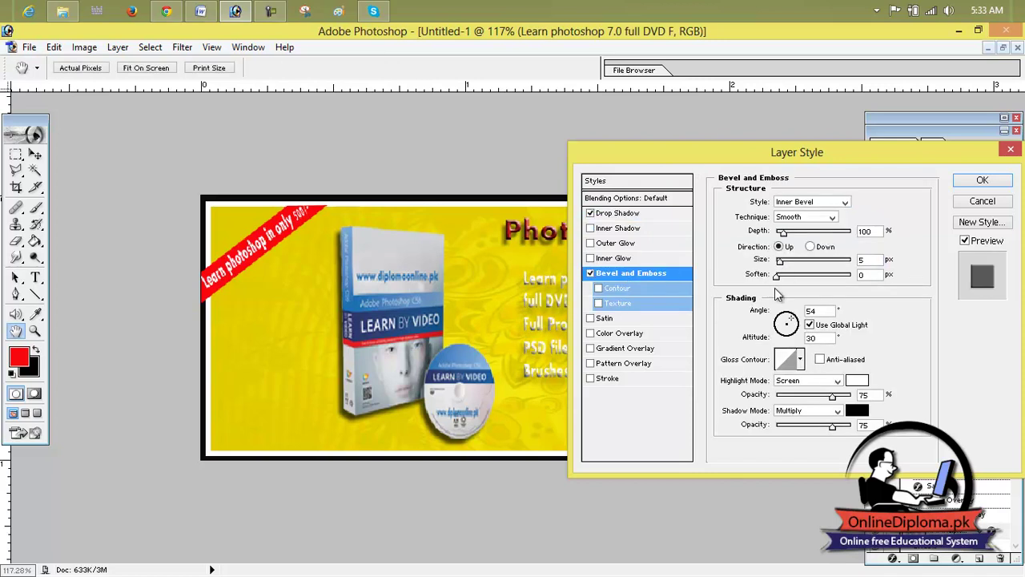
pyautogui.moveTo(783, 232); pyautogui.dragTo(821, 233)
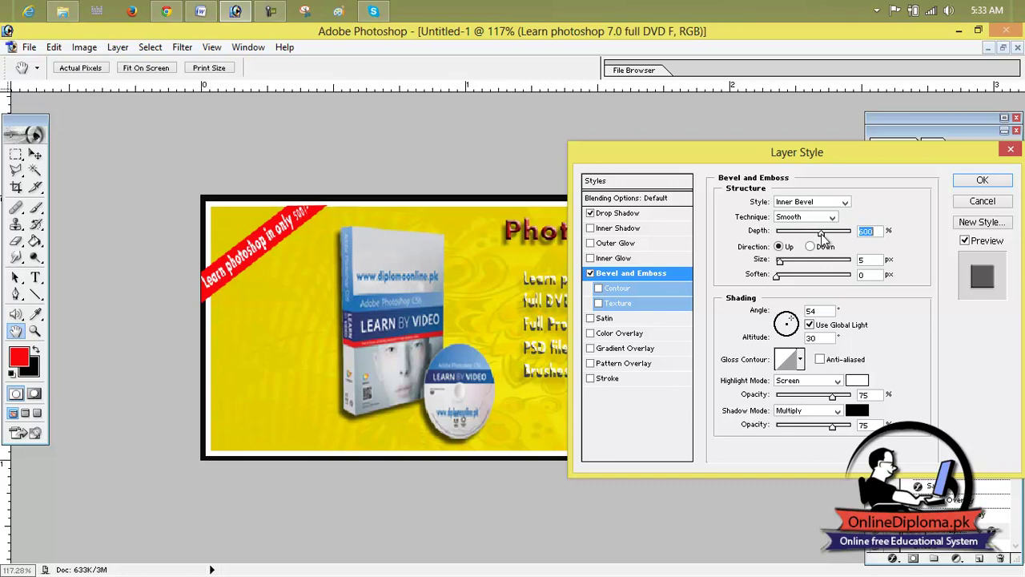
pyautogui.moveTo(780, 262); pyautogui.dragTo(790, 266)
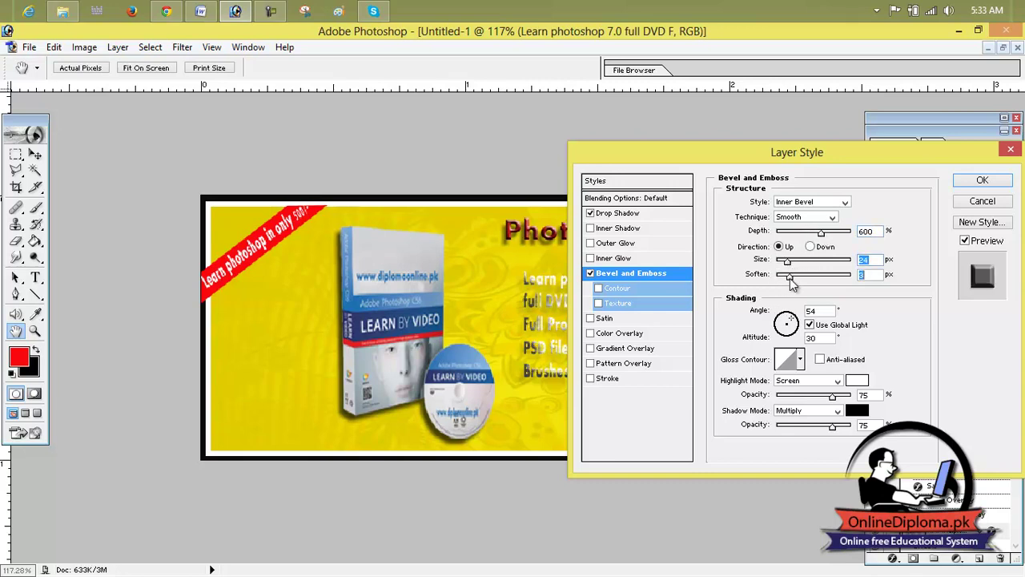
pyautogui.click(621, 379)
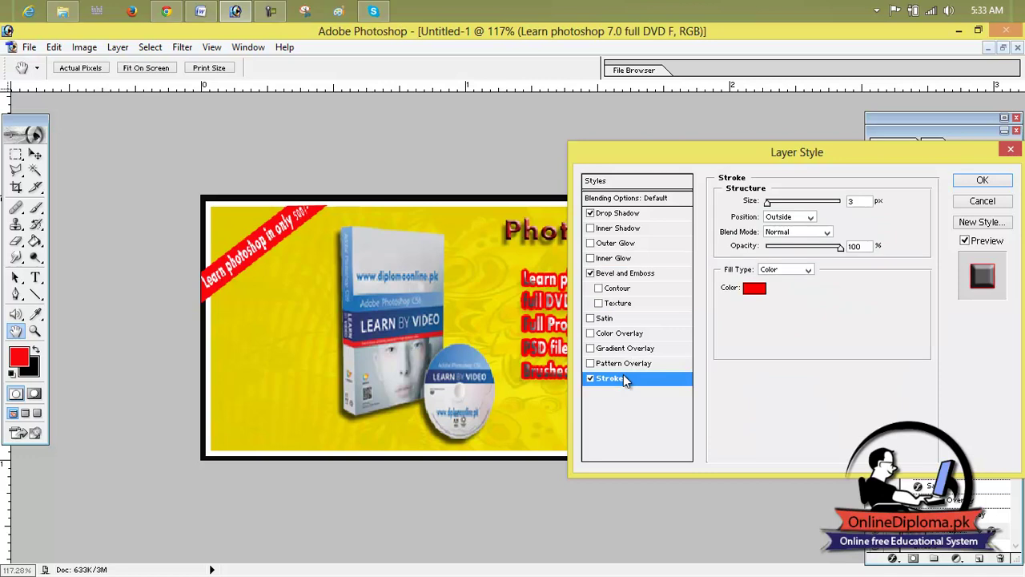
# Step: Try a near-white stroke colour with opacity lowered to about 43
pyautogui.click(760, 290)
pyautogui.click(719, 293)
pyautogui.moveTo(719, 293); pyautogui.dragTo(556, 199)
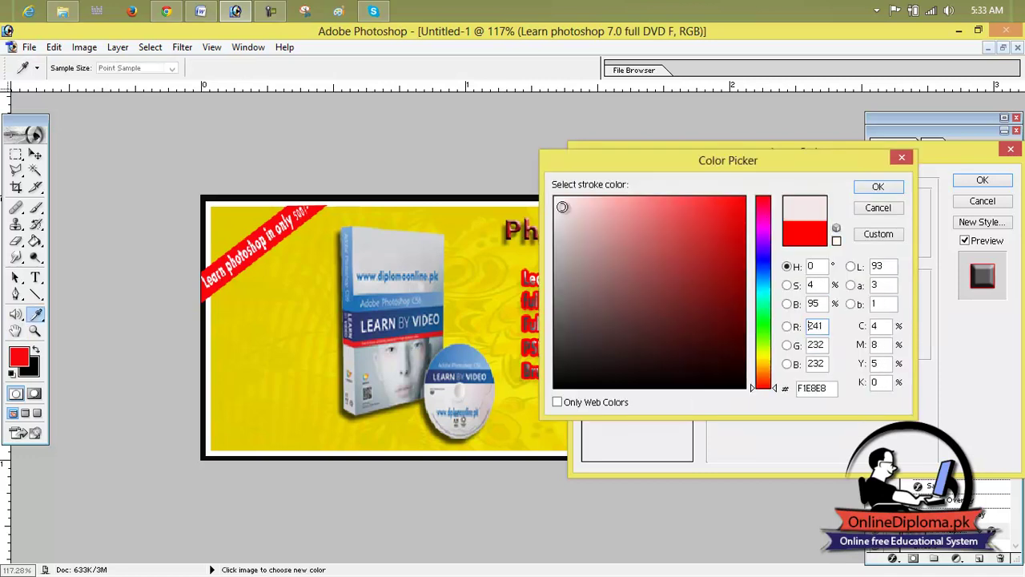
pyautogui.click(875, 191)
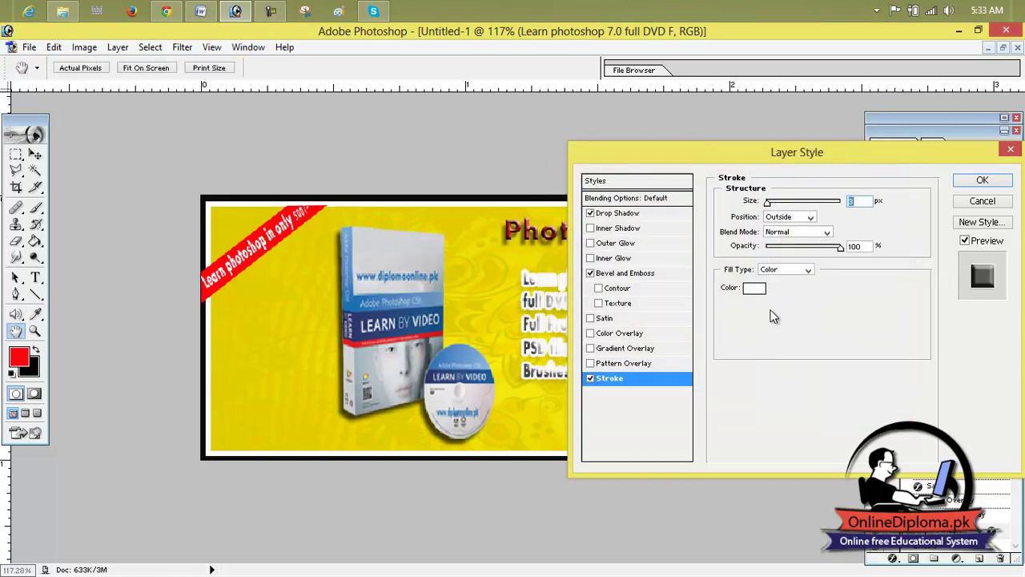
pyautogui.click(798, 248)
# Step: Try the stroke inside, then centred, at 20 opacity, ending with a thin size
pyautogui.click(810, 217)
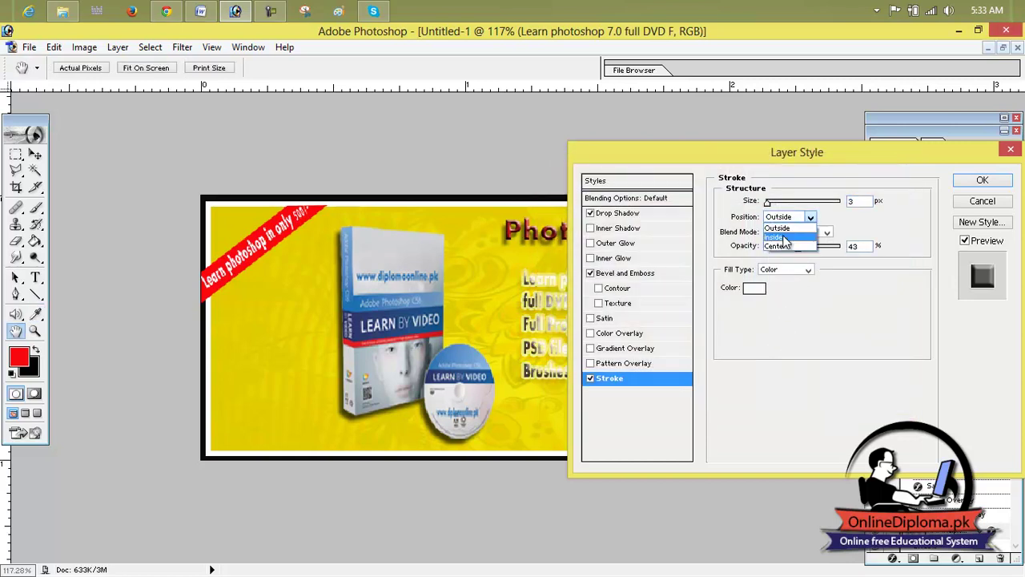
pyautogui.click(785, 226)
pyautogui.moveTo(798, 248)
pyautogui.mouseDown()
pyautogui.moveTo(782, 248)
pyautogui.moveTo(803, 248)
pyautogui.mouseUp()
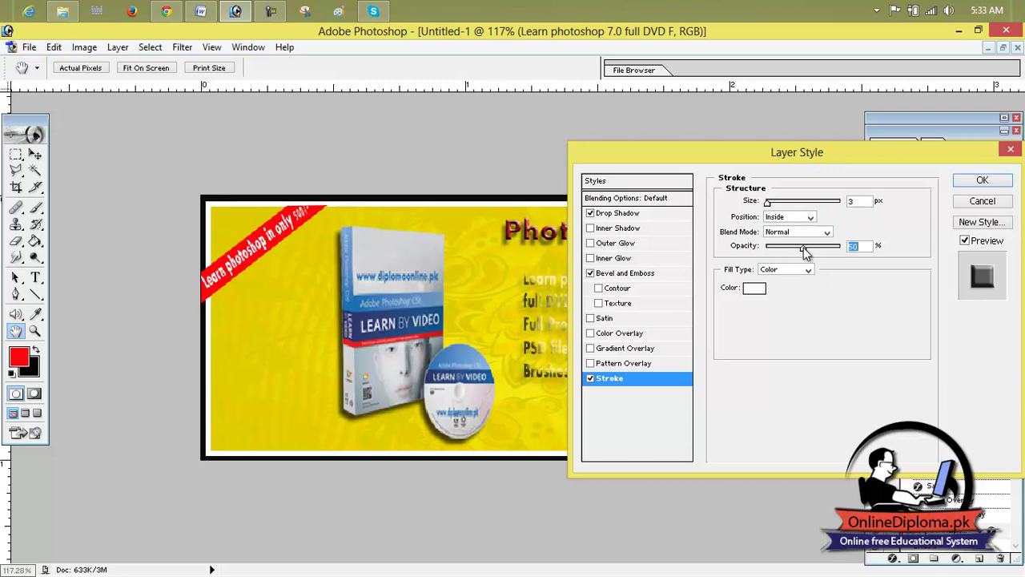
pyautogui.moveTo(767, 202); pyautogui.dragTo(790, 202)
pyautogui.click(795, 217)
pyautogui.click(788, 240)
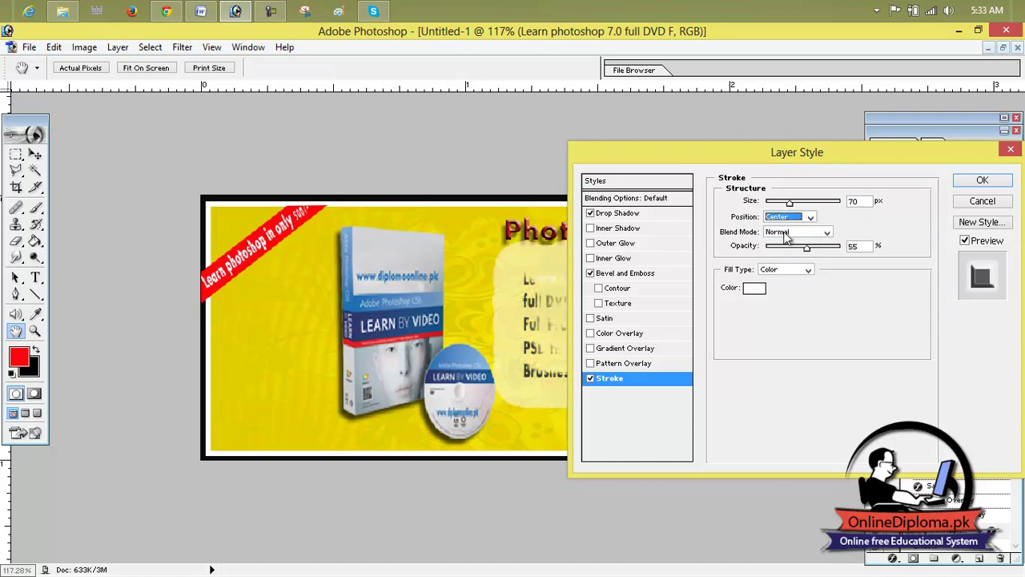
pyautogui.moveTo(789, 202); pyautogui.dragTo(767, 202)
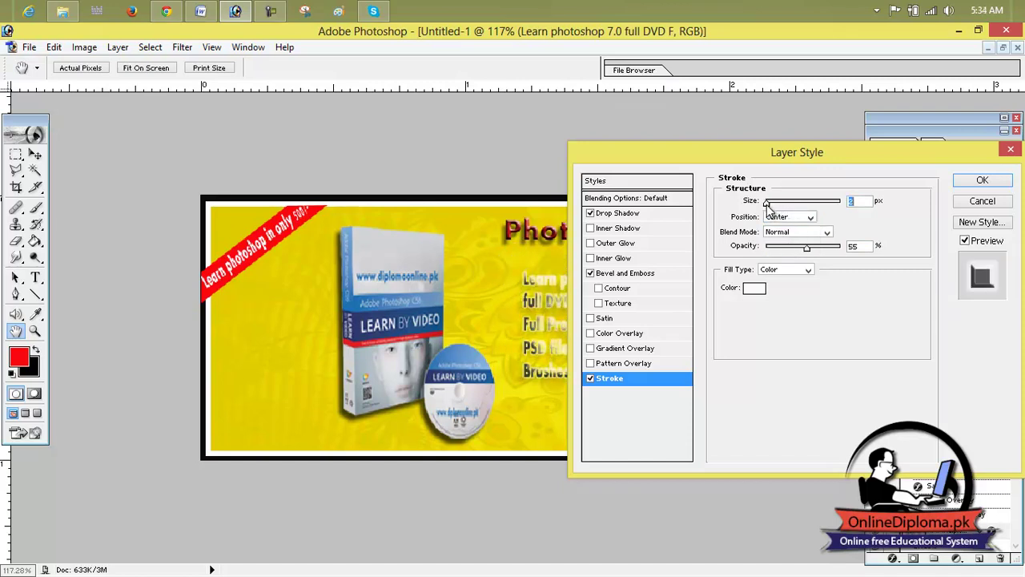
# Step: Change the stroke colour to dark red 912A2A and widen it so the outline shows
pyautogui.moveTo(891, 156)
pyautogui.mouseDown()
pyautogui.moveTo(969, 351)
pyautogui.moveTo(953, 514)
pyautogui.moveTo(1017, 448)
pyautogui.moveTo(938, 153)
pyautogui.mouseUp()
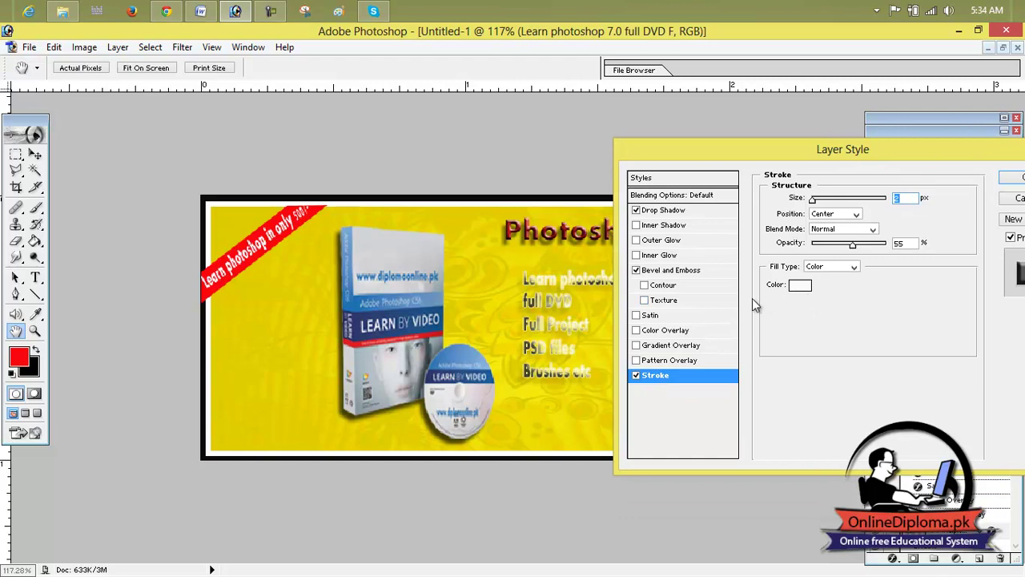
pyautogui.click(799, 284)
pyautogui.moveTo(725, 292); pyautogui.dragTo(690, 279)
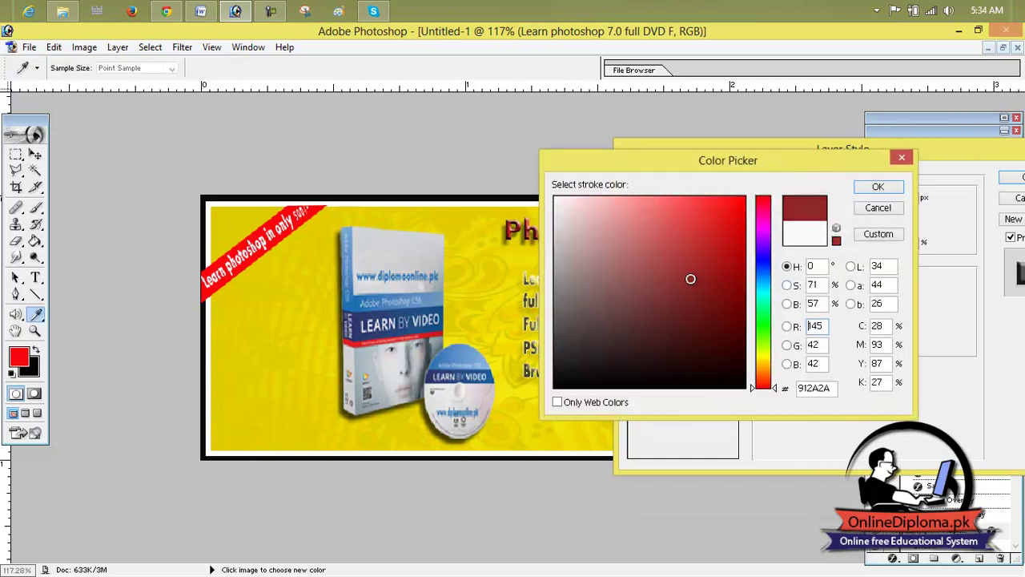
pyautogui.click(873, 187)
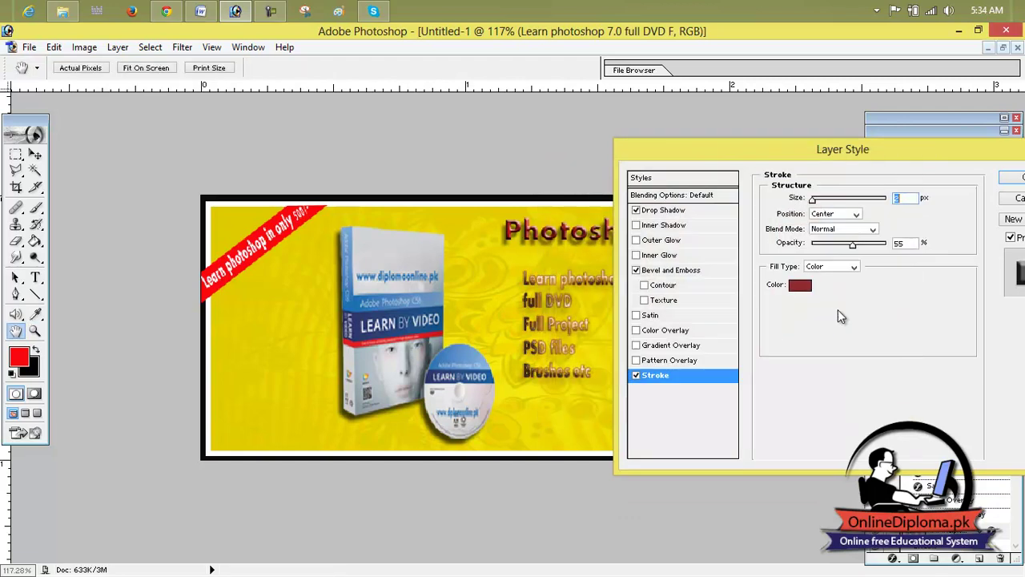
pyautogui.moveTo(814, 200); pyautogui.dragTo(812, 200)
# Step: Enable Contour, Texture, Inner Glow, Outer Glow and Inner Shadow with increased distance
pyautogui.click(655, 290)
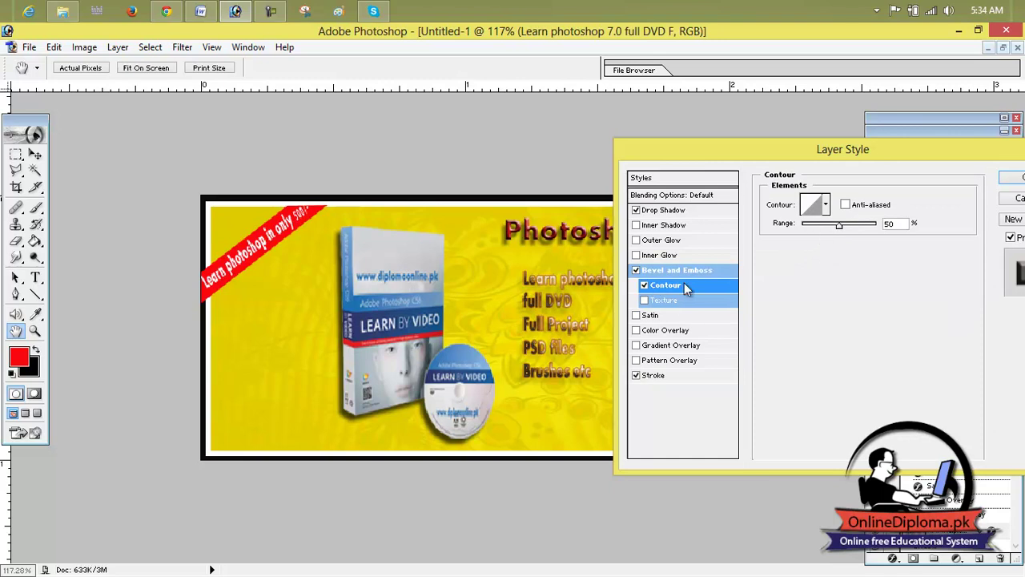
pyautogui.click(685, 301)
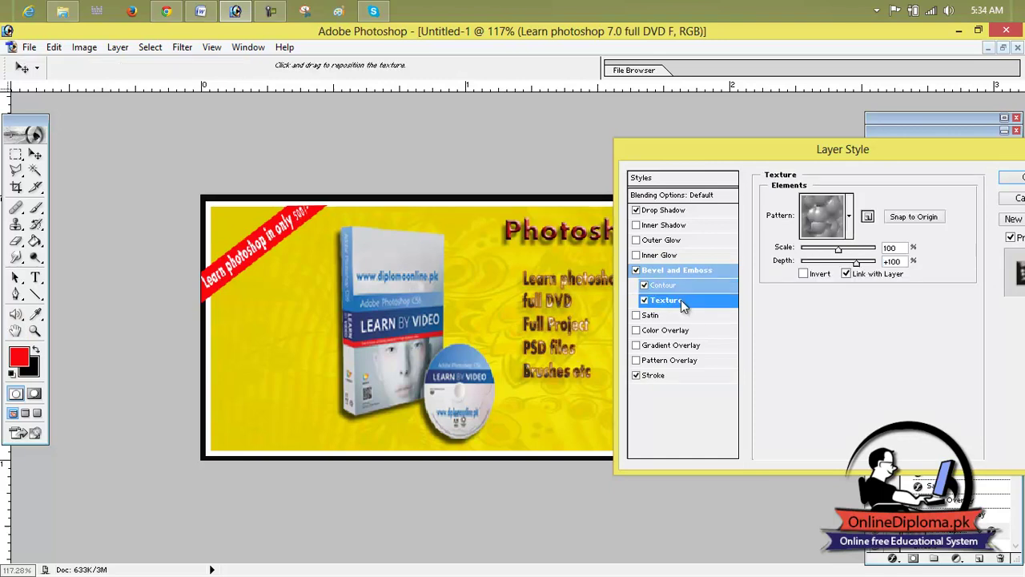
pyautogui.click(687, 257)
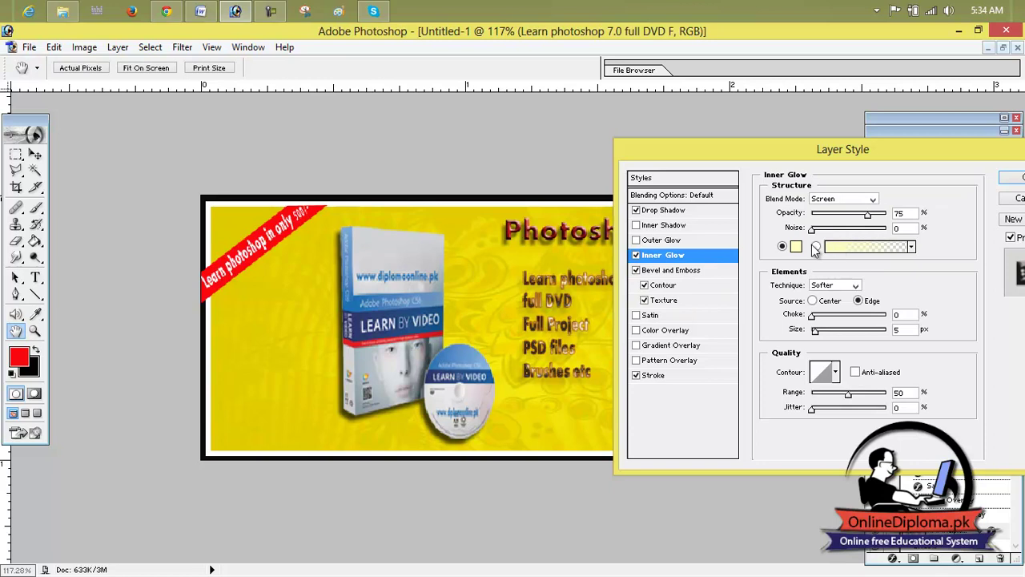
pyautogui.click(676, 240)
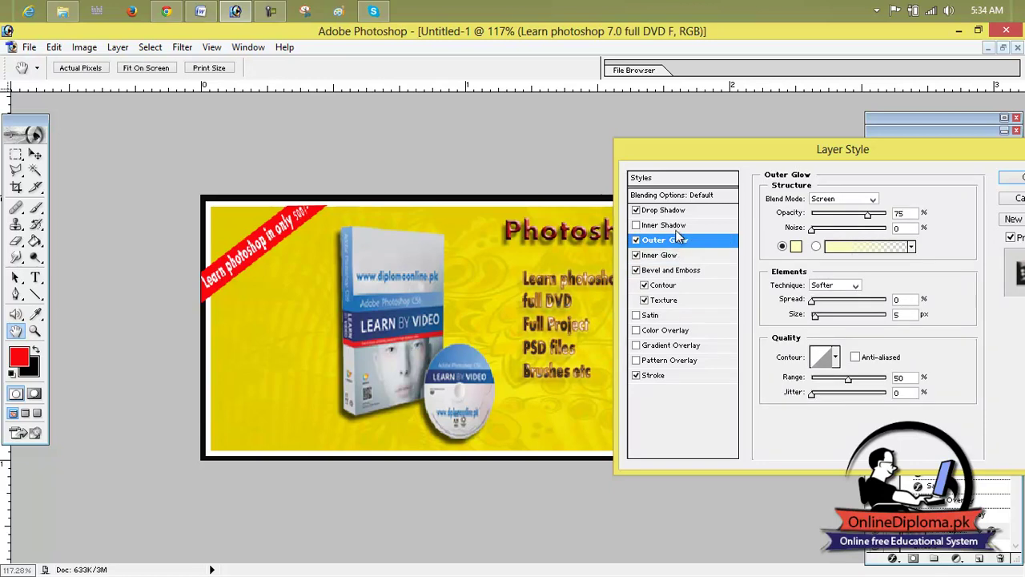
pyautogui.click(677, 226)
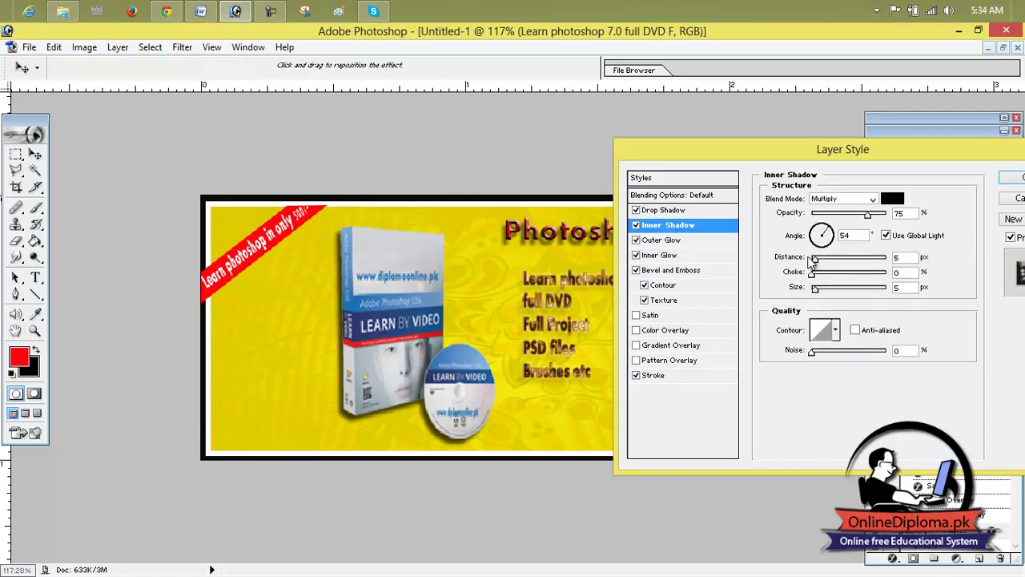
pyautogui.moveTo(813, 258); pyautogui.dragTo(820, 261)
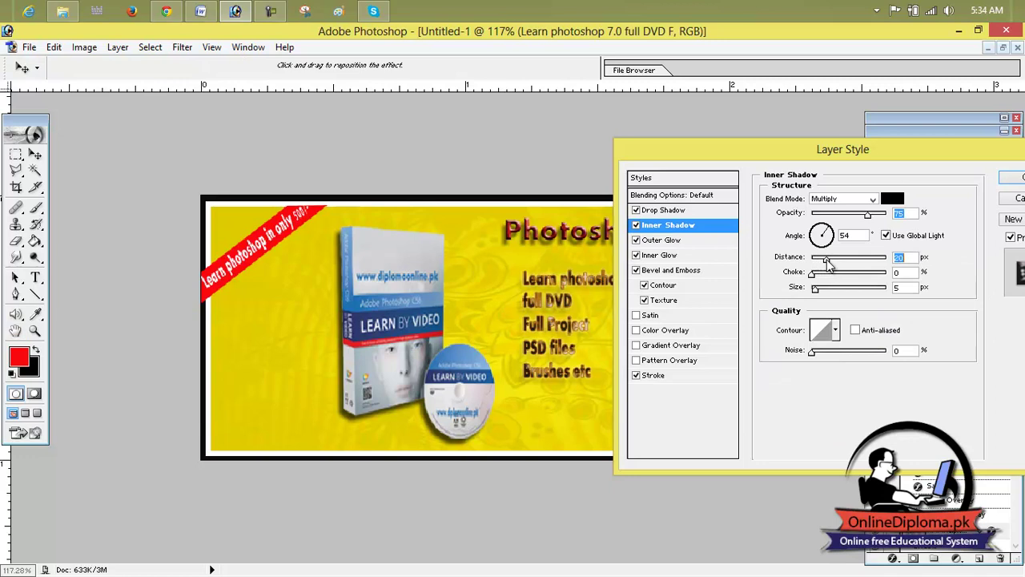
# Step: Add a dark red Color Overlay to the list and apply the layer styles
pyautogui.click(671, 331)
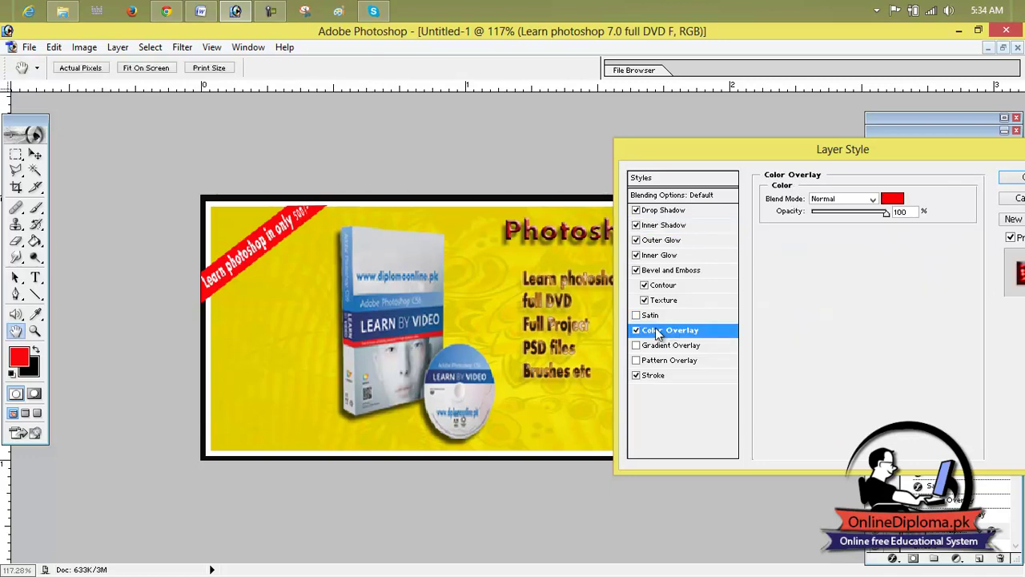
pyautogui.click(893, 199)
pyautogui.click(722, 240)
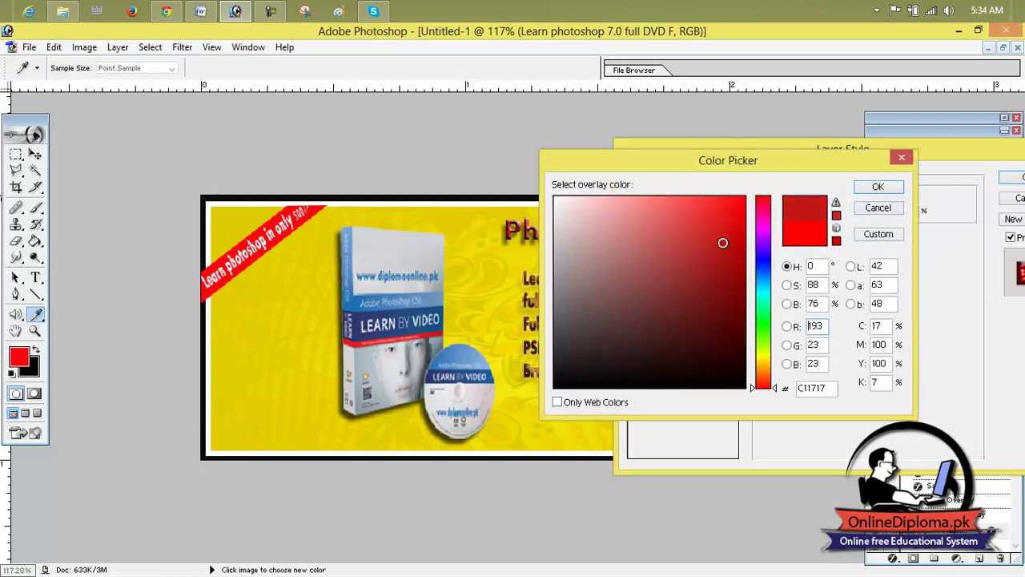
pyautogui.click(879, 187)
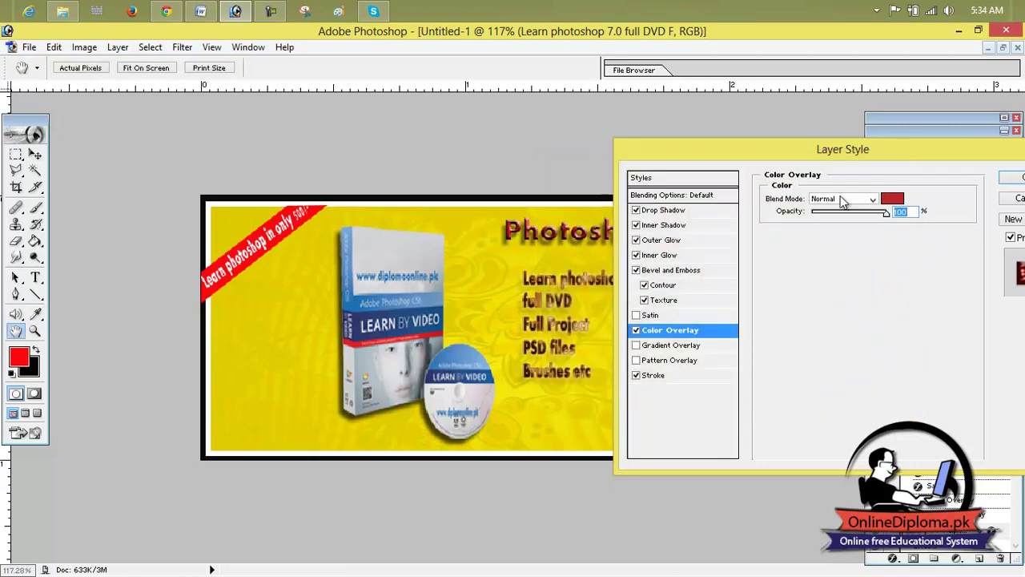
pyautogui.moveTo(977, 149); pyautogui.dragTo(890, 135)
pyautogui.click(953, 159)
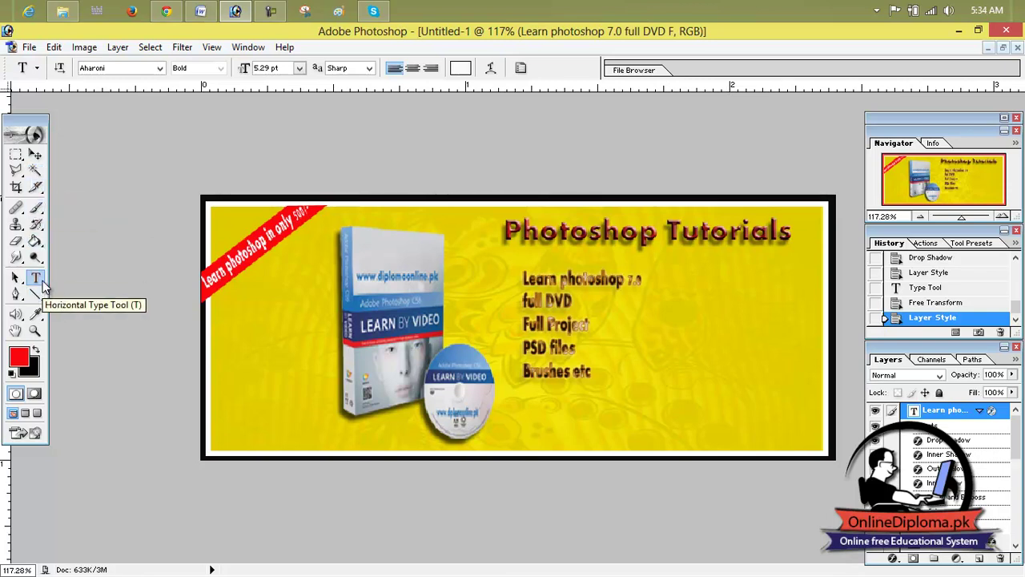
# Step: Fill a rectangular selection right of the list with bright red on a new layer
pyautogui.click(16, 154)
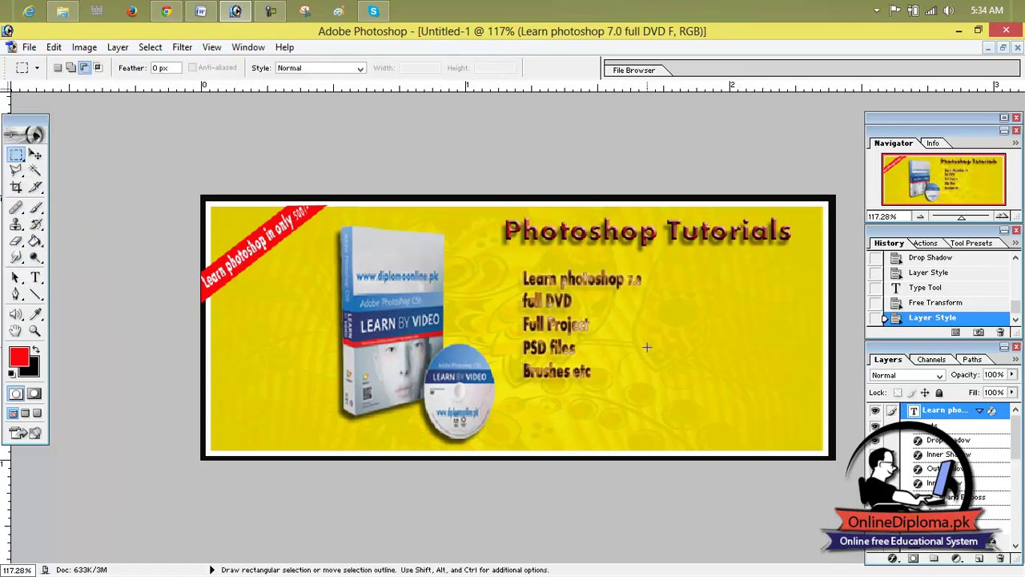
pyautogui.moveTo(751, 403); pyautogui.dragTo(809, 394)
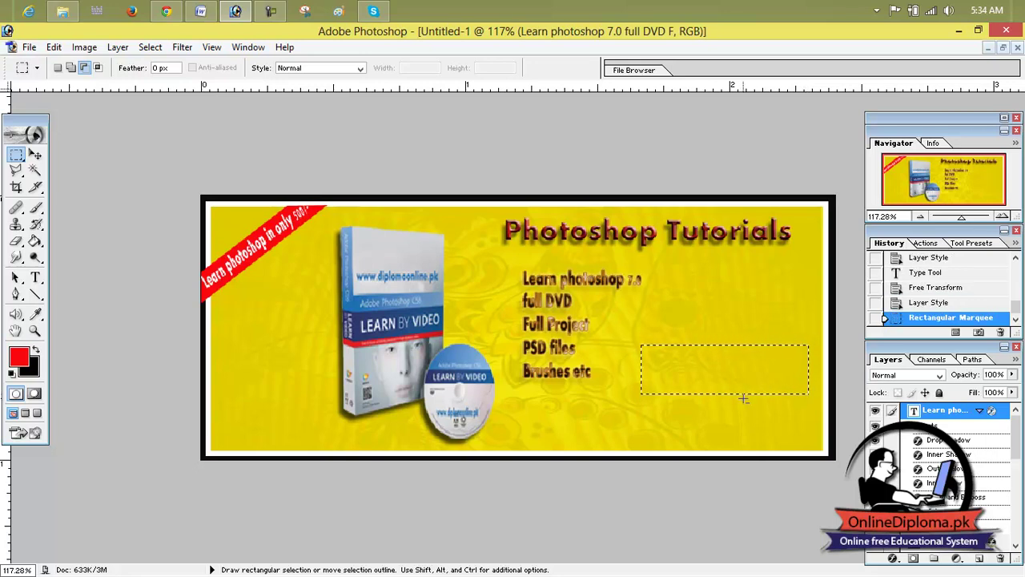
pyautogui.click(18, 355)
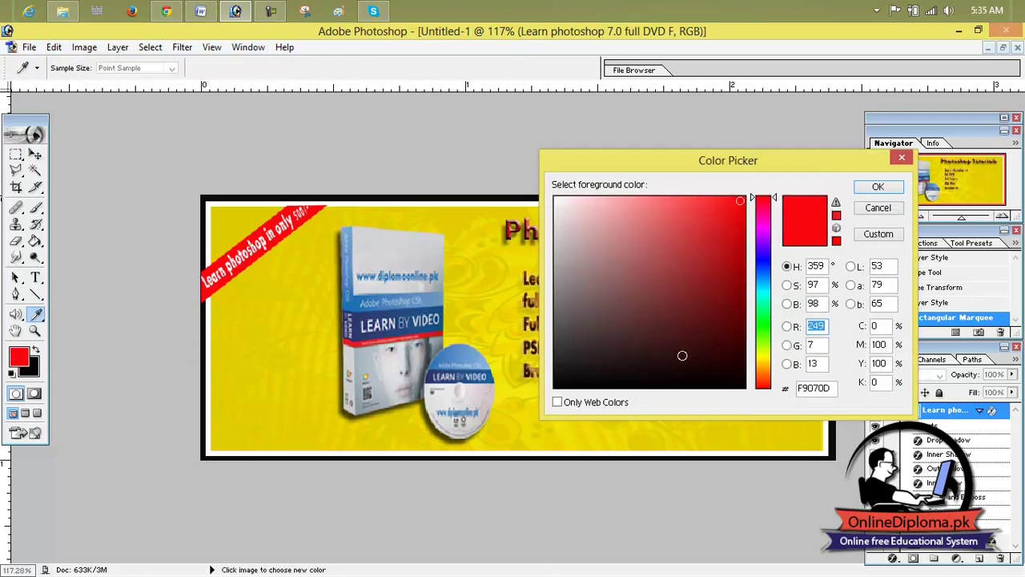
pyautogui.moveTo(716, 225); pyautogui.dragTo(730, 210)
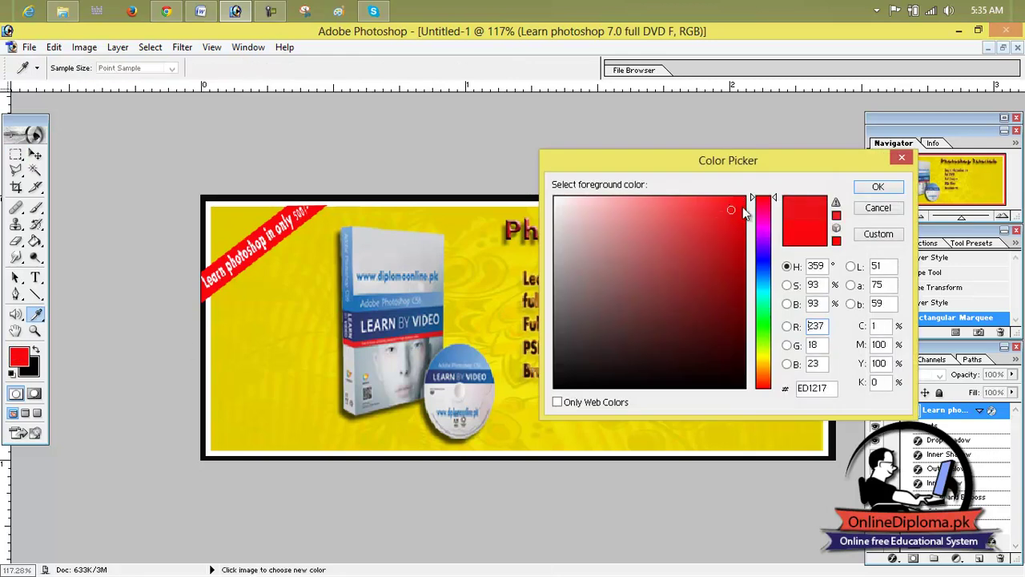
pyautogui.click(873, 188)
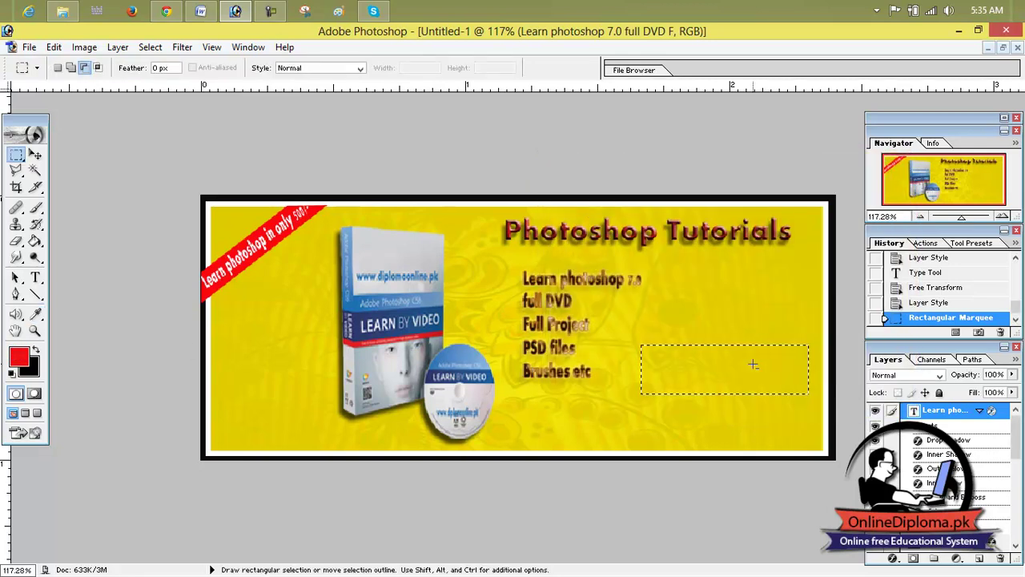
pyautogui.press('alt')
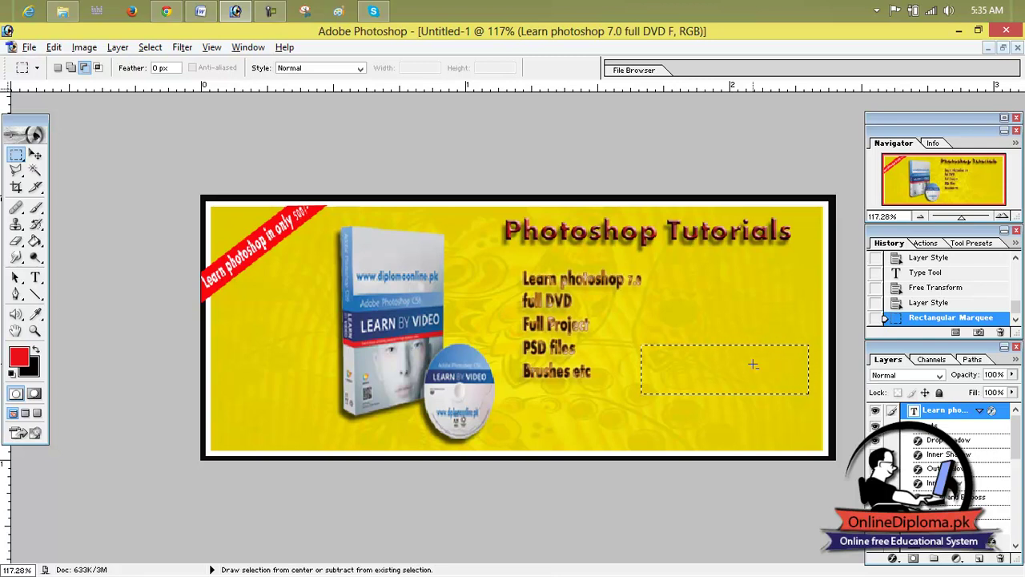
pyautogui.click(979, 558)
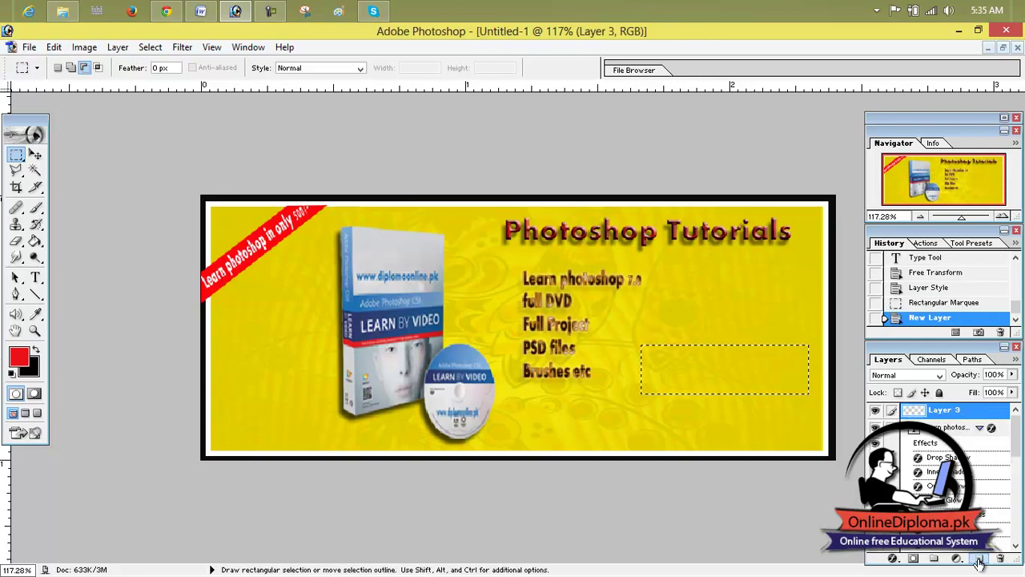
pyautogui.hotkey('alt', 'BackSpace')
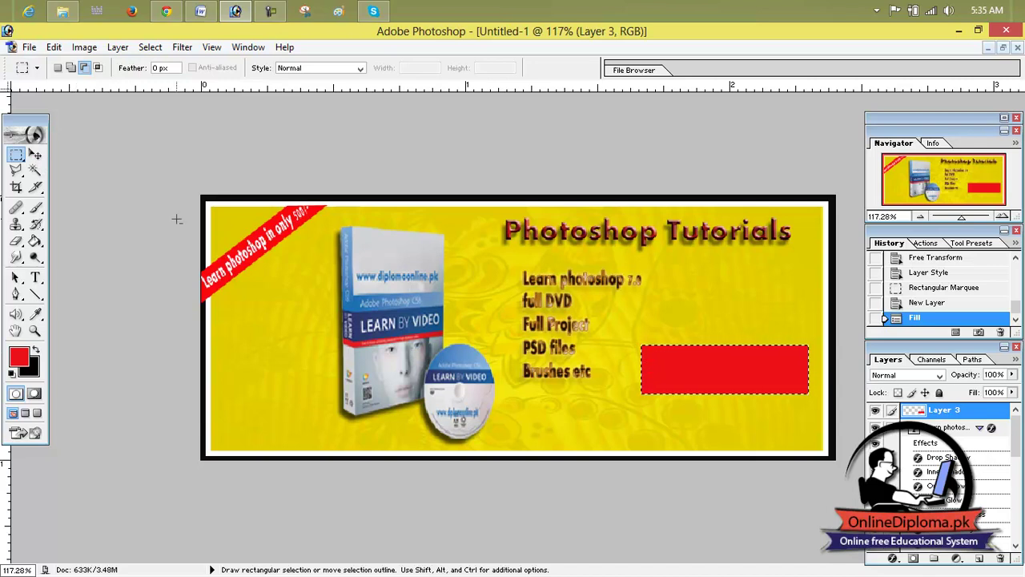
# Step: Deselect and scale the red rectangle to about 73.7% by 77.2%
pyautogui.click(35, 154)
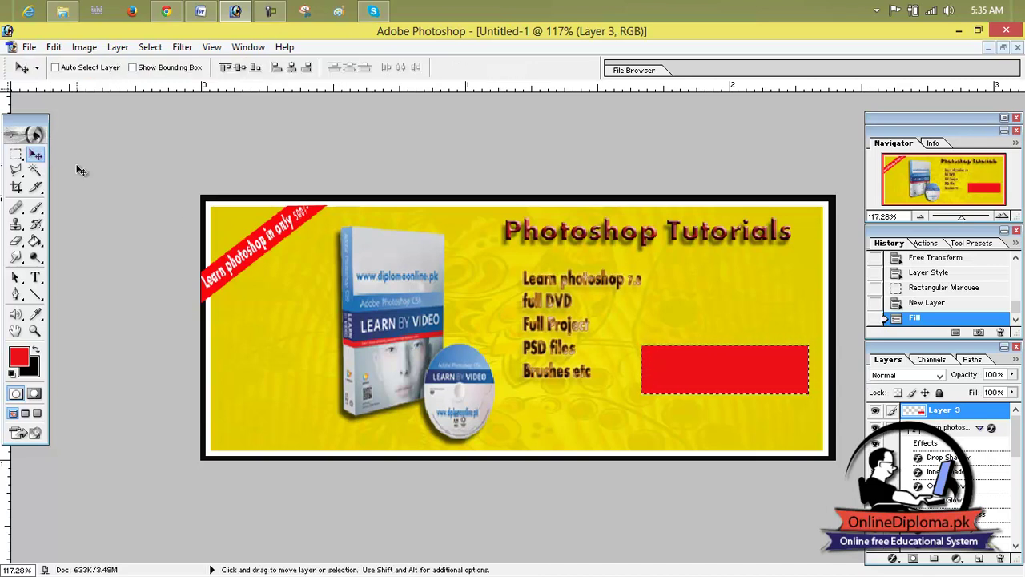
pyautogui.hotkey('ctrl', 'd')
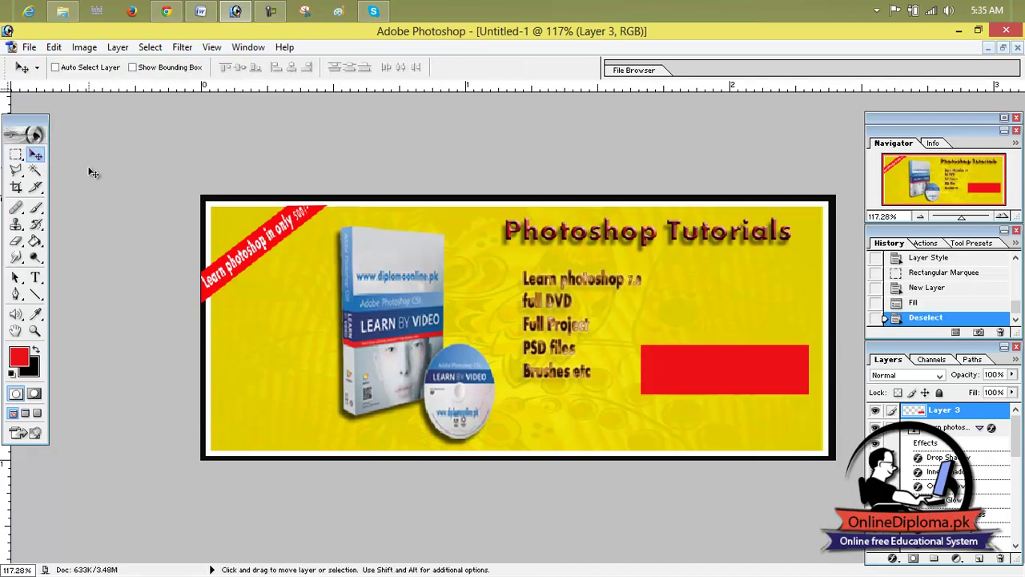
pyautogui.hotkey('ctrl', 't')
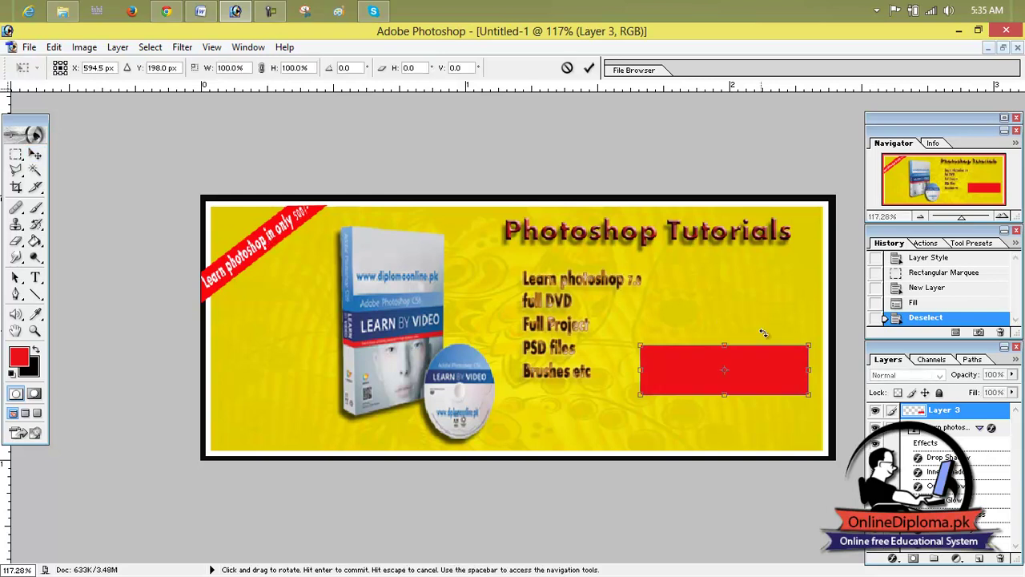
pyautogui.moveTo(808, 346)
pyautogui.mouseDown()
pyautogui.moveTo(757, 358)
pyautogui.moveTo(762, 394)
pyautogui.mouseUp()
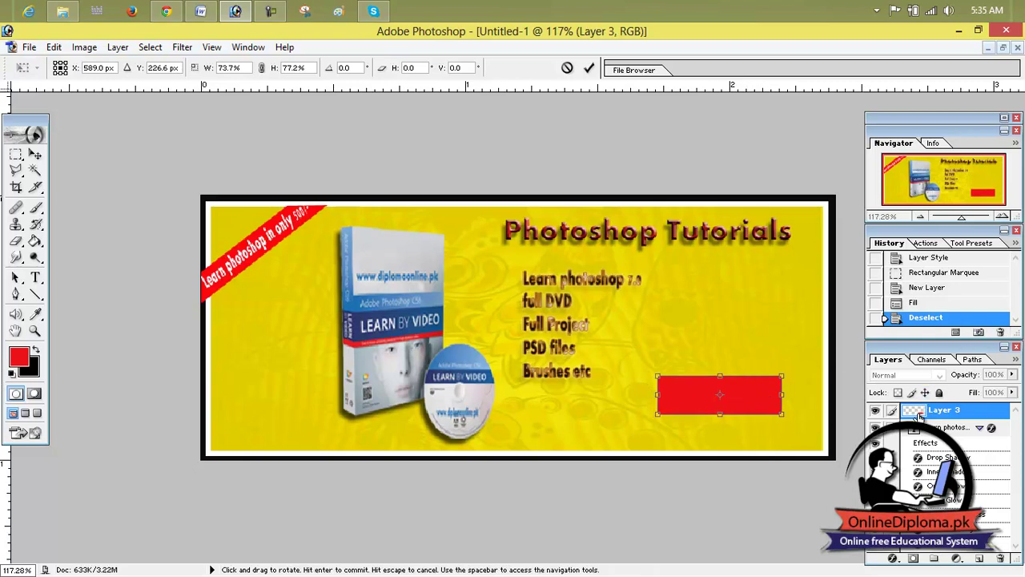
pyautogui.click(589, 67)
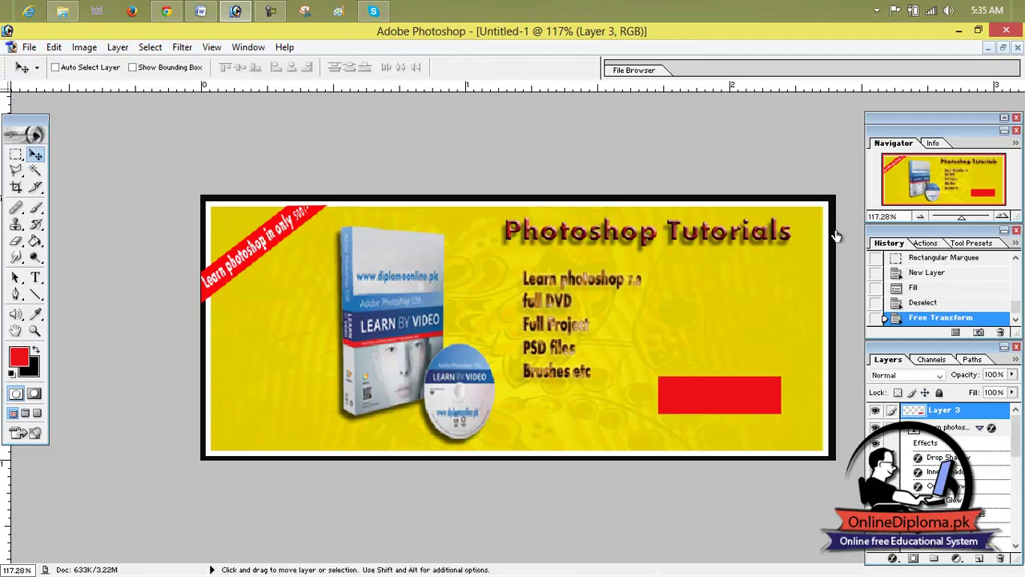
# Step: Give the red button a bevel and emboss with 10 px size and 750% depth
pyautogui.rightClick(971, 427)
pyautogui.press('Escape')
pyautogui.press('h')
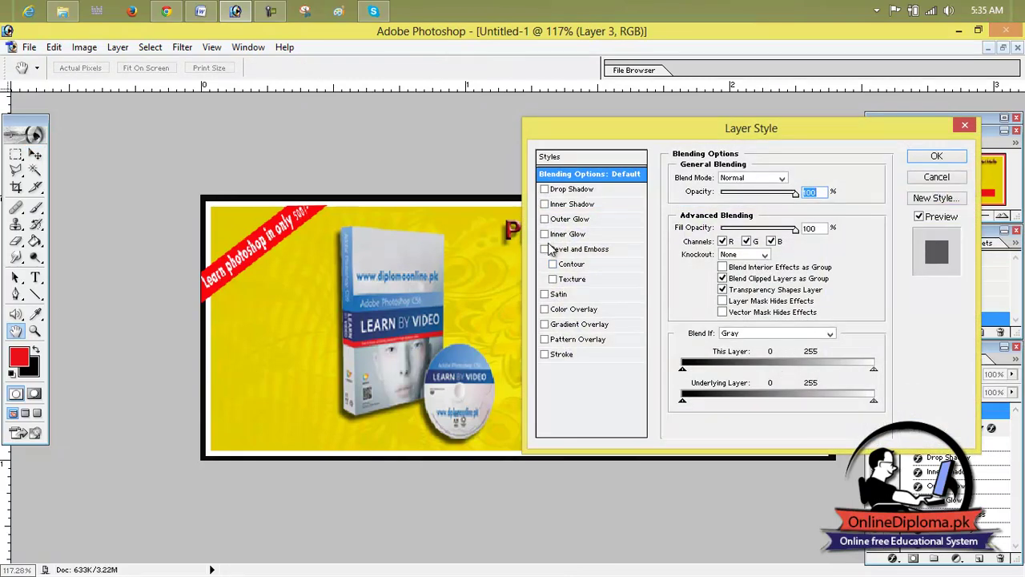
pyautogui.click(584, 251)
pyautogui.moveTo(638, 128)
pyautogui.mouseDown()
pyautogui.moveTo(900, 116)
pyautogui.moveTo(354, 32)
pyautogui.mouseUp()
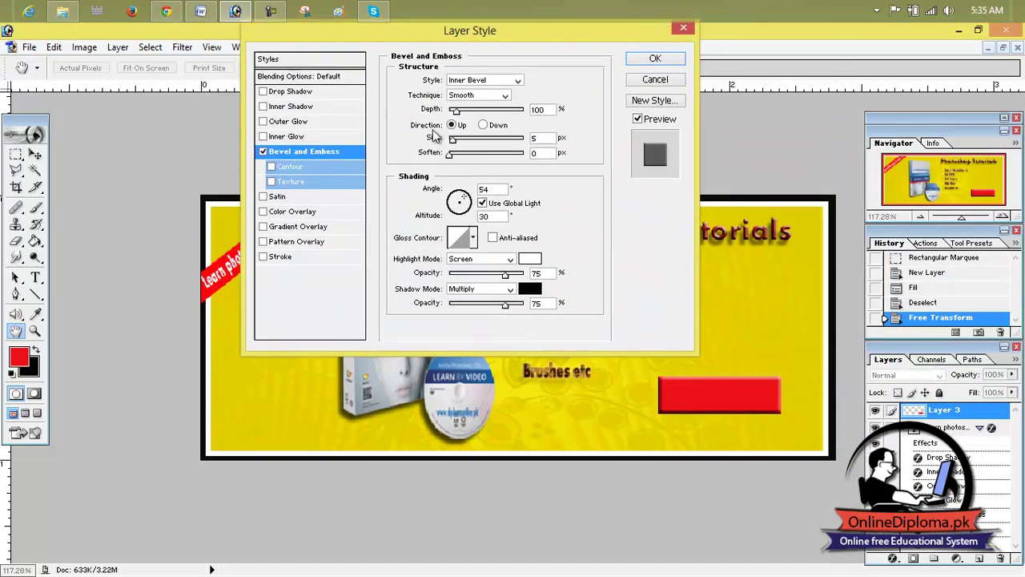
pyautogui.moveTo(451, 140); pyautogui.dragTo(461, 142)
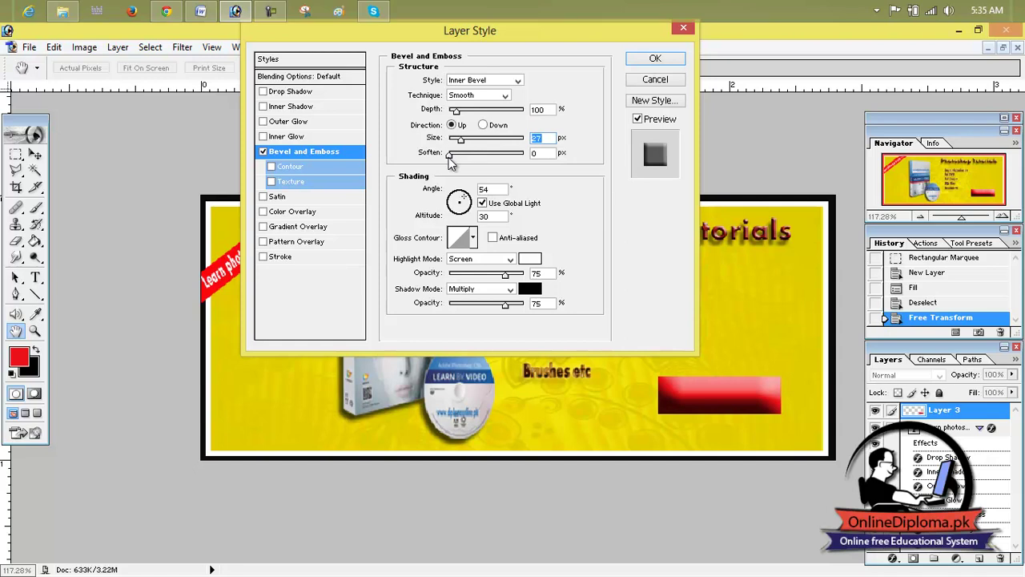
pyautogui.moveTo(457, 112)
pyautogui.mouseDown()
pyautogui.moveTo(489, 113)
pyautogui.moveTo(455, 141)
pyautogui.mouseUp()
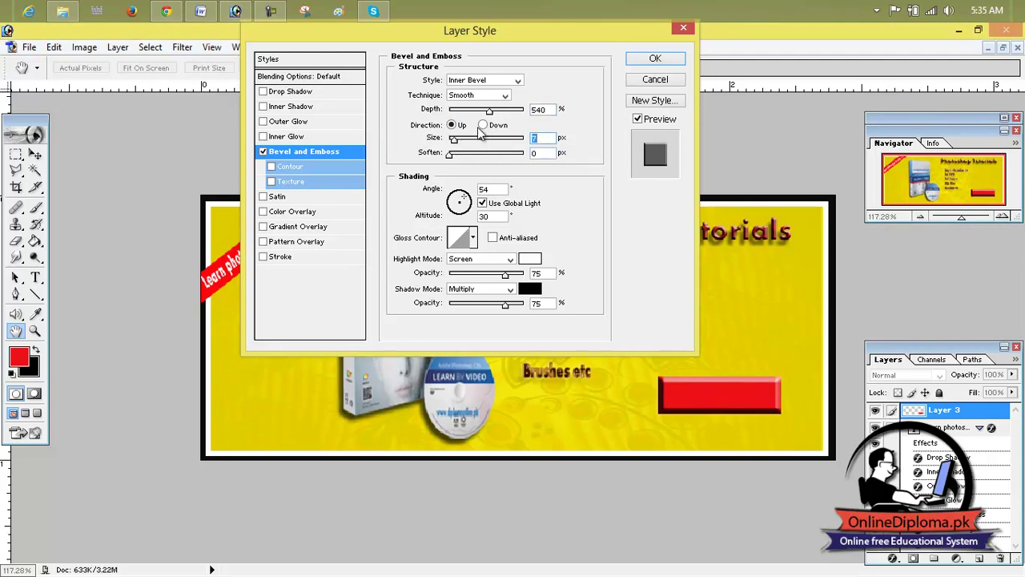
pyautogui.moveTo(490, 112); pyautogui.dragTo(497, 112)
pyautogui.moveTo(455, 141); pyautogui.dragTo(457, 142)
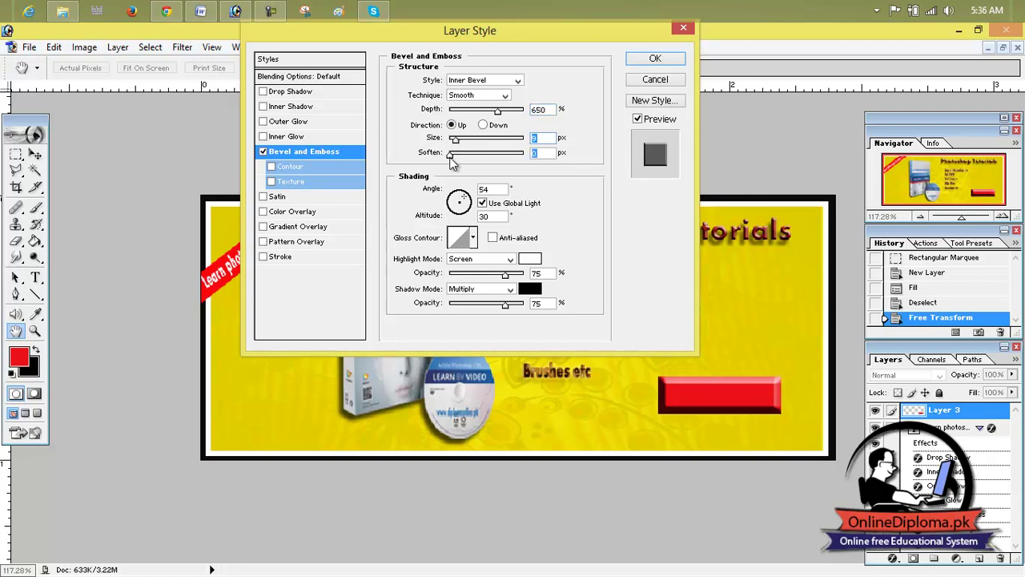
pyautogui.moveTo(466, 155); pyautogui.dragTo(509, 158)
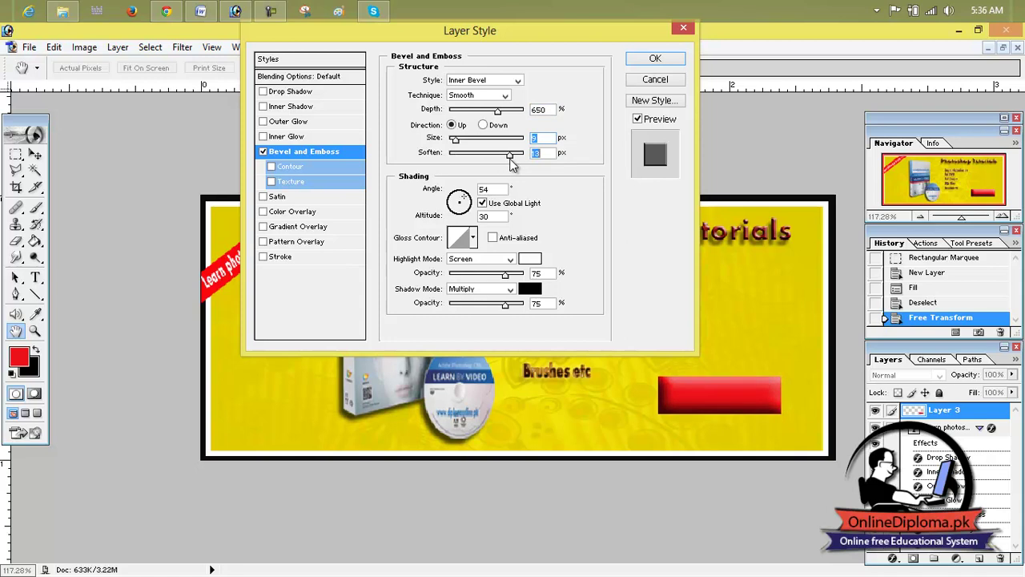
pyautogui.click(460, 140)
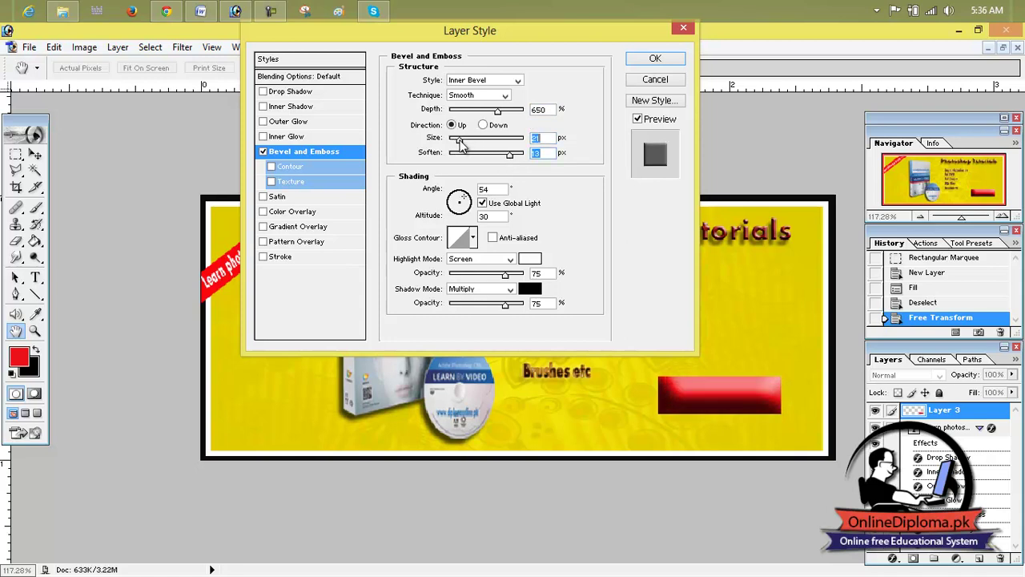
pyautogui.moveTo(461, 143); pyautogui.dragTo(456, 141)
pyautogui.moveTo(496, 112); pyautogui.dragTo(506, 112)
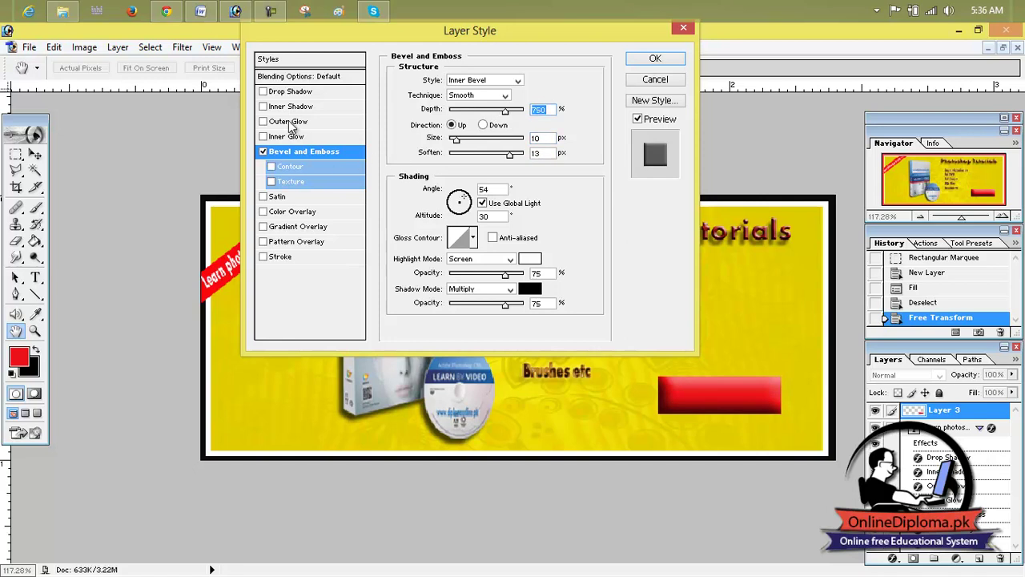
# Step: Add a drop shadow at 39% opacity with a larger distance, and apply the style
pyautogui.click(292, 93)
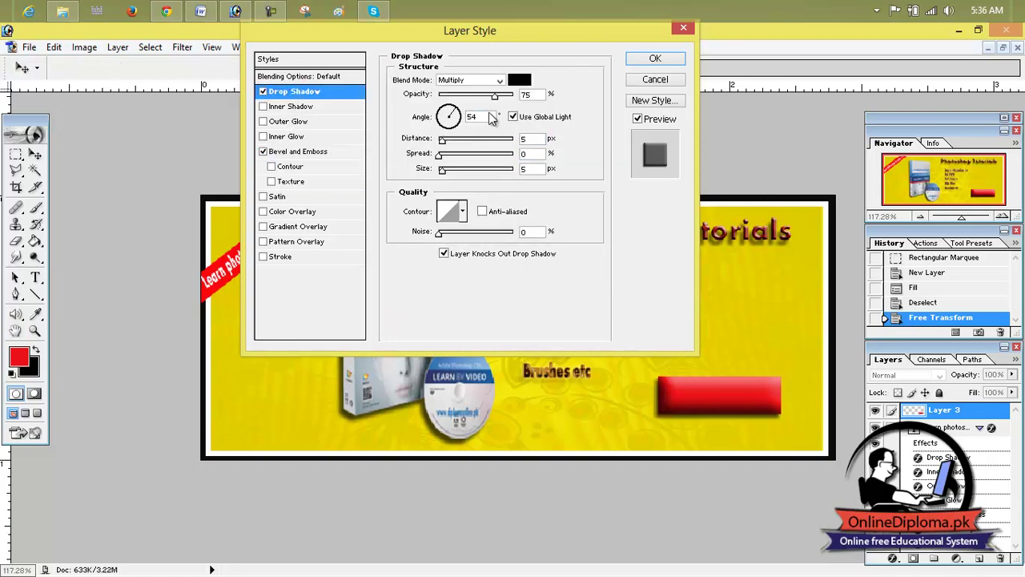
pyautogui.moveTo(494, 101); pyautogui.dragTo(469, 103)
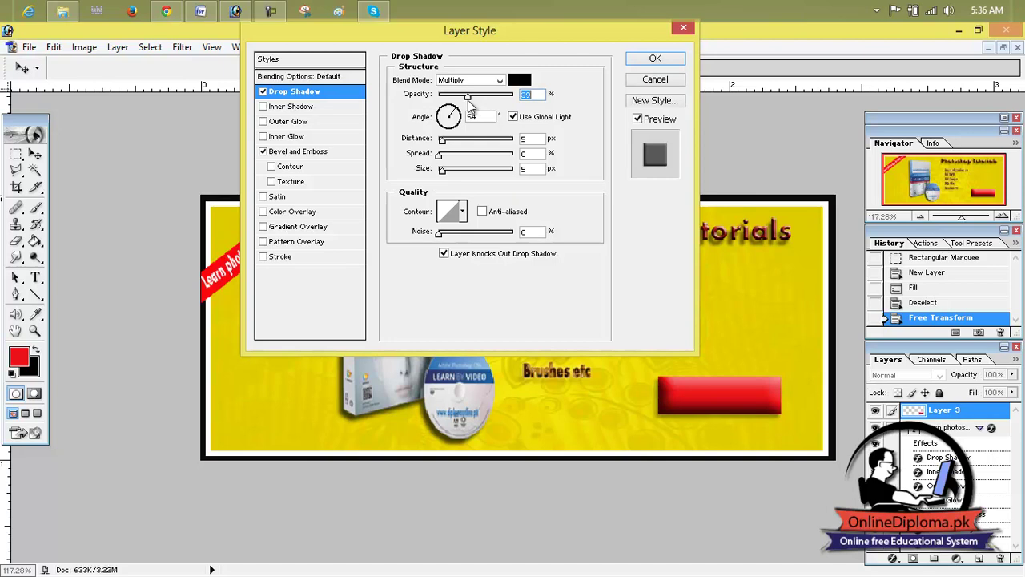
pyautogui.moveTo(446, 142); pyautogui.dragTo(443, 144)
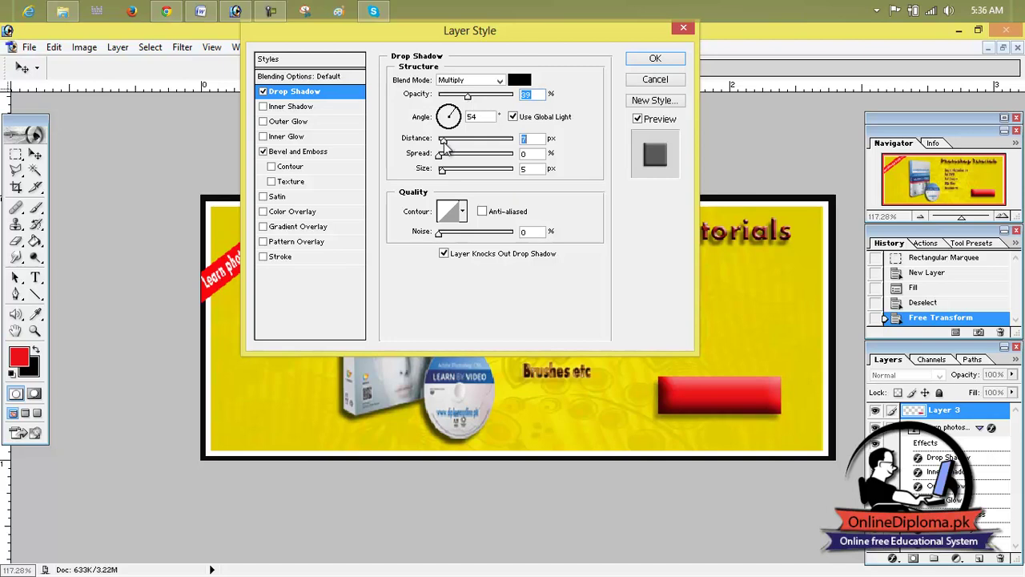
pyautogui.click(655, 59)
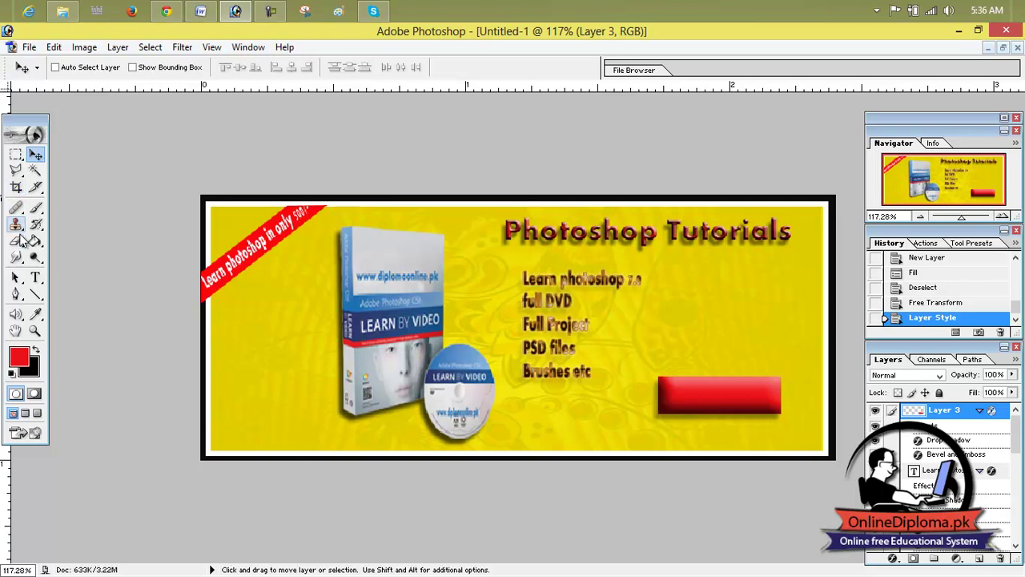
# Step: Start a text layer above the red button and type 'Order Now'
pyautogui.click(36, 278)
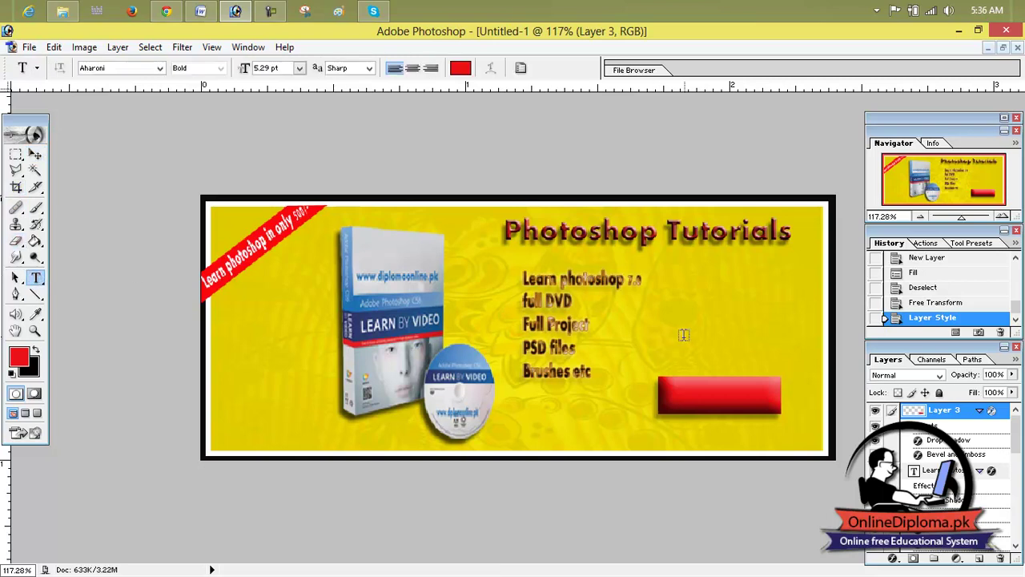
pyautogui.click(739, 394)
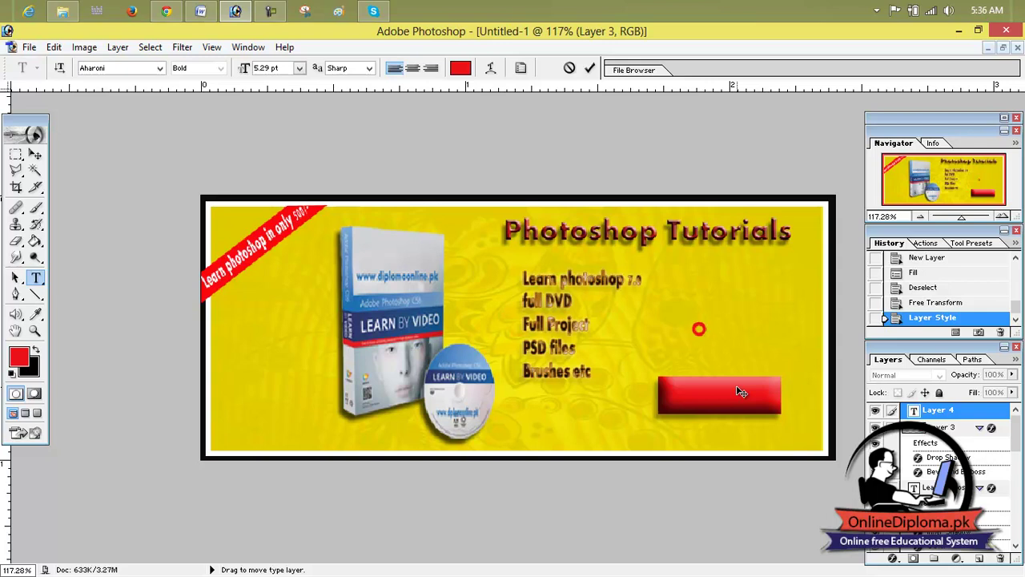
pyautogui.write('Order Now')
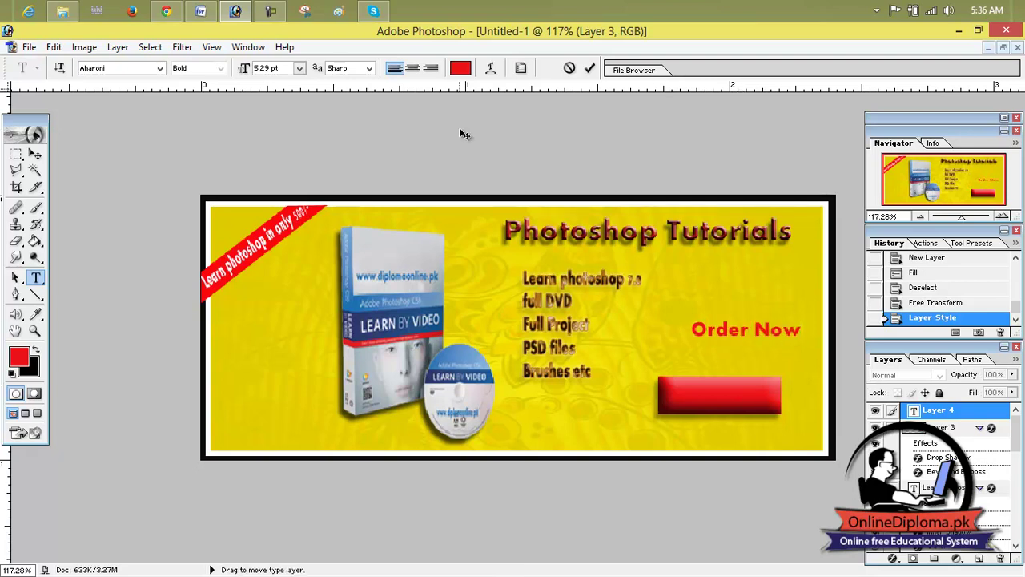
# Step: Select the Order Now text and step through fonts to Comic Sans MS
pyautogui.tripleClick(803, 331)
pyautogui.click(147, 70)
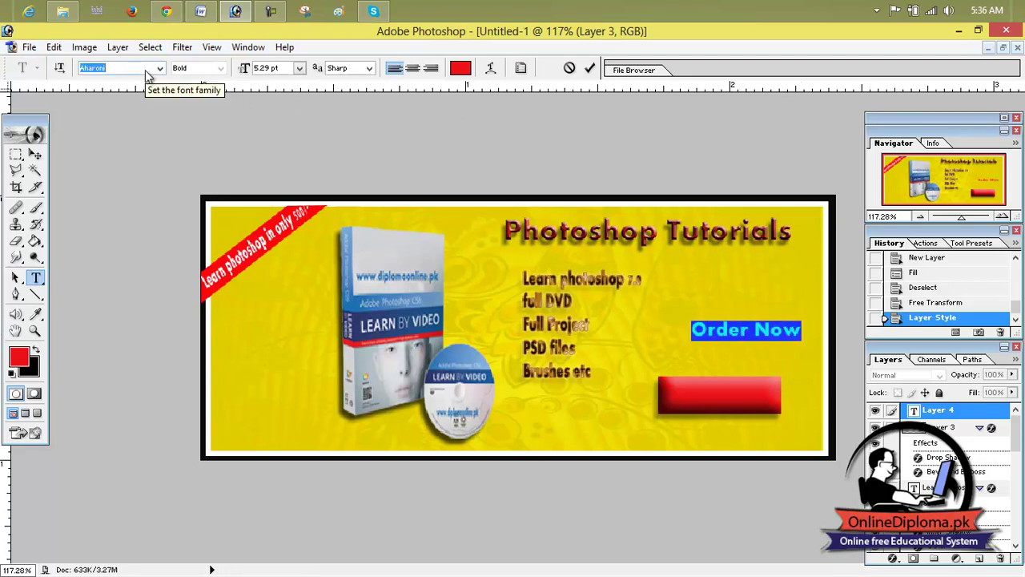
pyautogui.write('David')
pyautogui.press('Down')
pyautogui.press('Down')
pyautogui.press('Down')
pyautogui.press('Down')
pyautogui.press('Down')
pyautogui.press('Down')
pyautogui.press('Down')
pyautogui.press('Down')
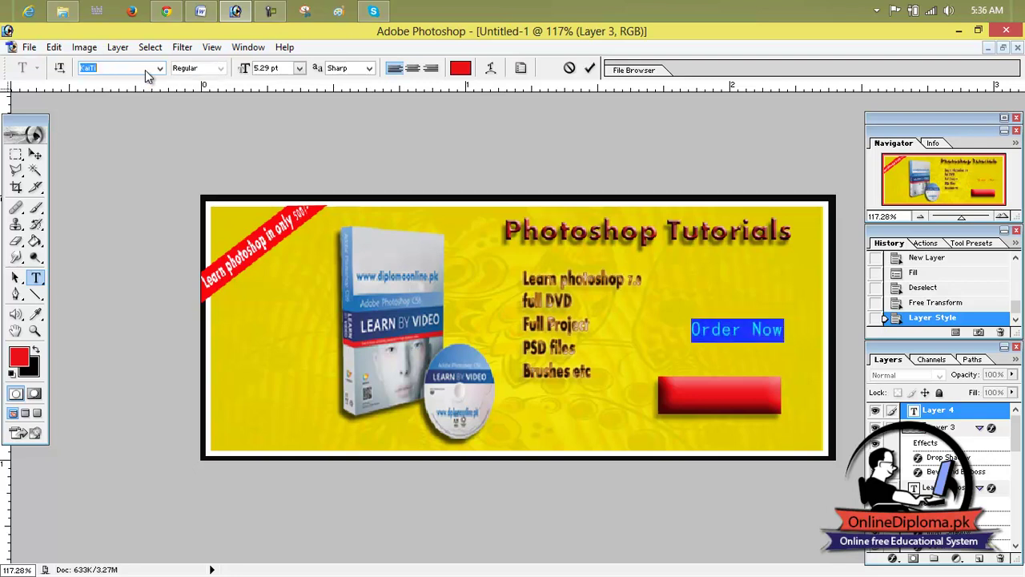
pyautogui.press('Down')
pyautogui.press('Down')
pyautogui.press('Down')
pyautogui.press('Down')
pyautogui.press('Down')
pyautogui.press('Down')
pyautogui.press('Down')
pyautogui.press('Down')
pyautogui.press('Down')
pyautogui.press('Down')
pyautogui.press('Down')
pyautogui.press('Down')
pyautogui.press('Down')
pyautogui.press('Down')
pyautogui.press('Down')
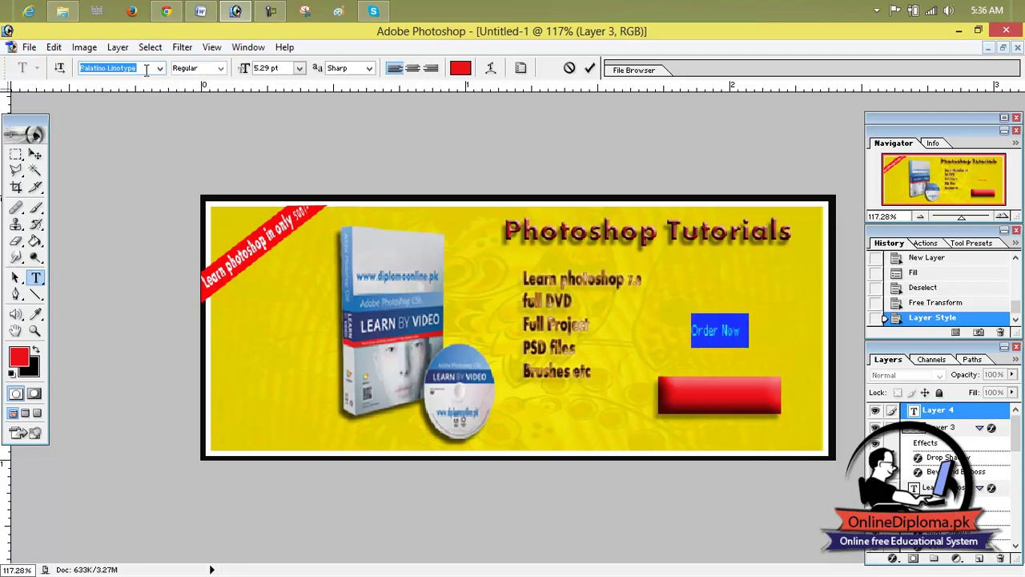
pyautogui.press('Down')
pyautogui.press('Down')
pyautogui.press('Down')
pyautogui.press('Down')
pyautogui.press('Down')
pyautogui.press('Down')
pyautogui.press('Down')
pyautogui.press('Down')
pyautogui.press('Down')
pyautogui.press('Down')
pyautogui.press('Down')
pyautogui.press('Down')
pyautogui.press('Down')
pyautogui.press('Down')
pyautogui.press('Down')
pyautogui.press('Down')
pyautogui.press('Down')
pyautogui.press('Down')
pyautogui.press('Down')
pyautogui.press('Down')
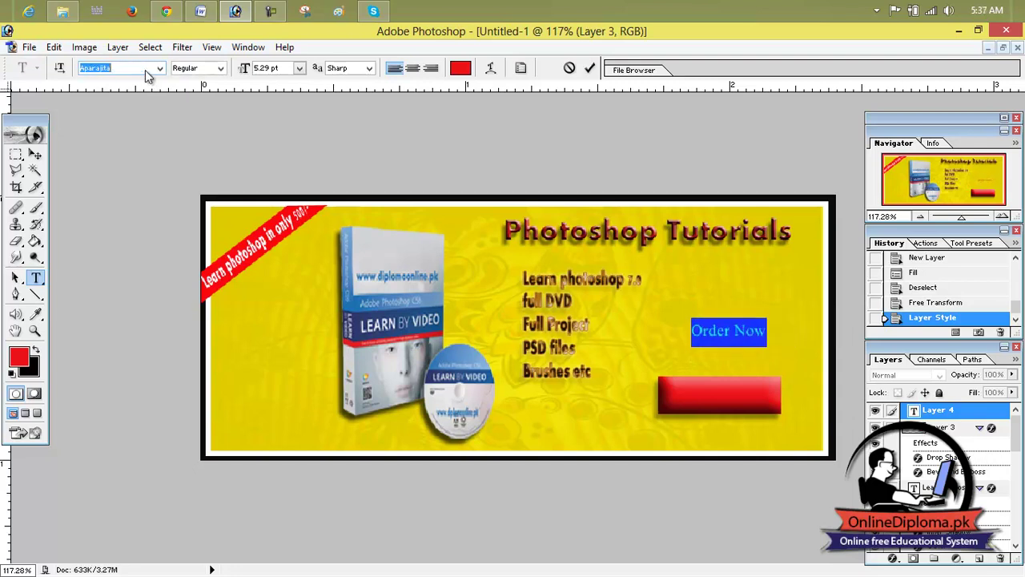
pyautogui.press('Down')
pyautogui.press('Down')
pyautogui.press('Down')
pyautogui.press('Down')
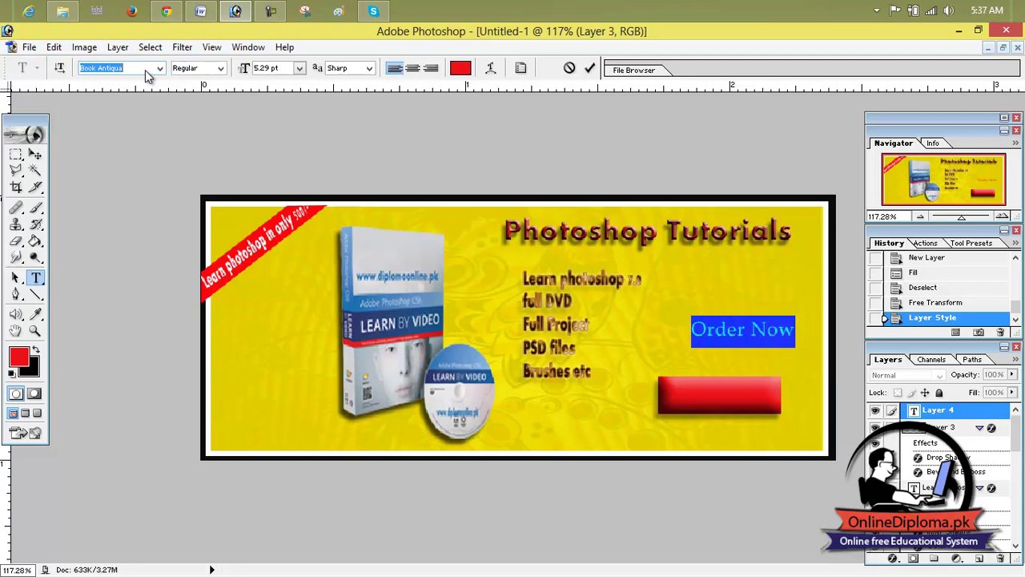
pyautogui.press('Down')
pyautogui.press('Down')
pyautogui.press('Down')
pyautogui.press('Down')
pyautogui.press('Down')
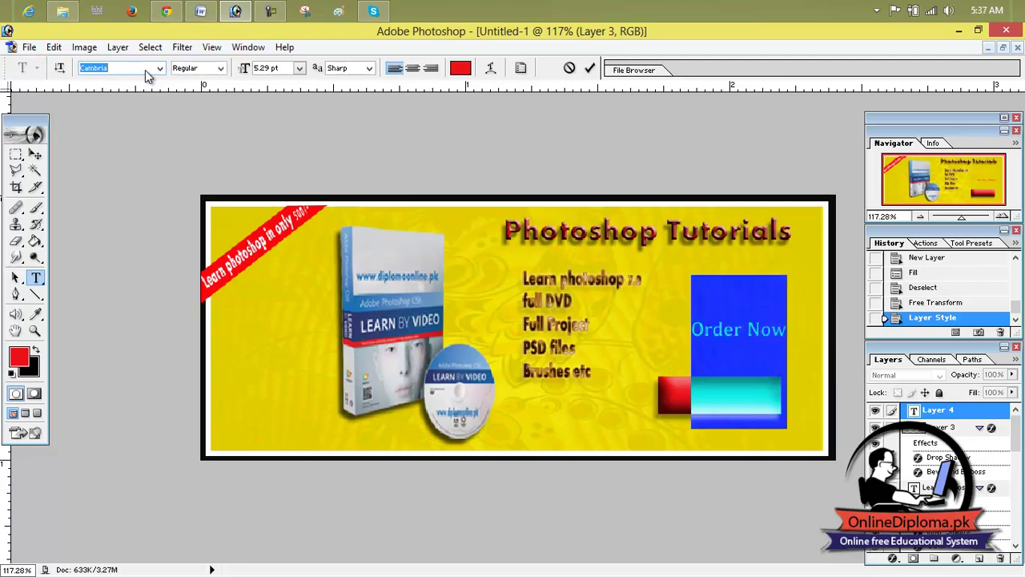
pyautogui.press('Down')
pyautogui.press('Down')
pyautogui.press('Down')
pyautogui.press('Down')
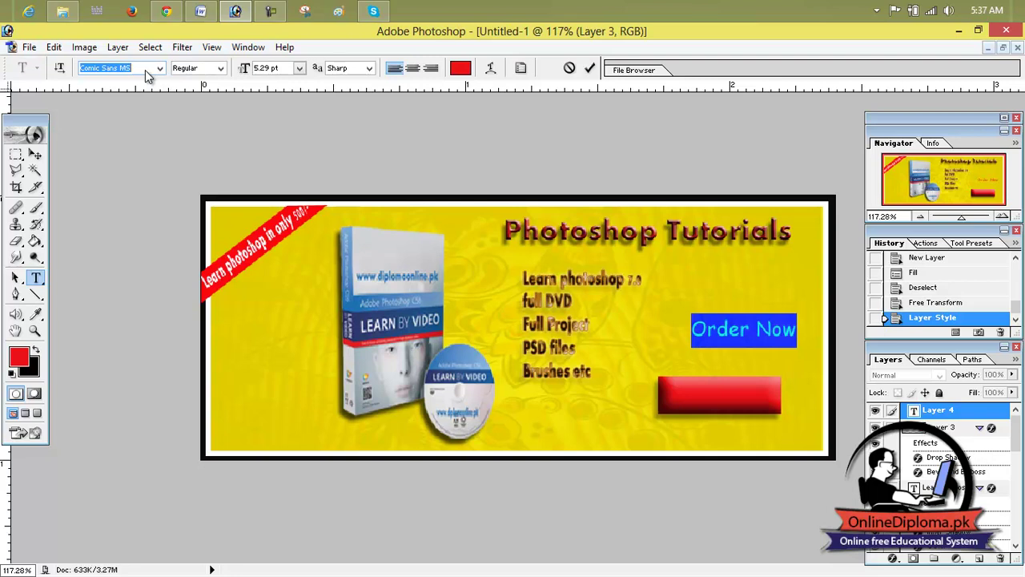
# Step: Make the text Bold with Strong anti-aliasing and move it onto the red button
pyautogui.click(219, 68)
pyautogui.click(200, 92)
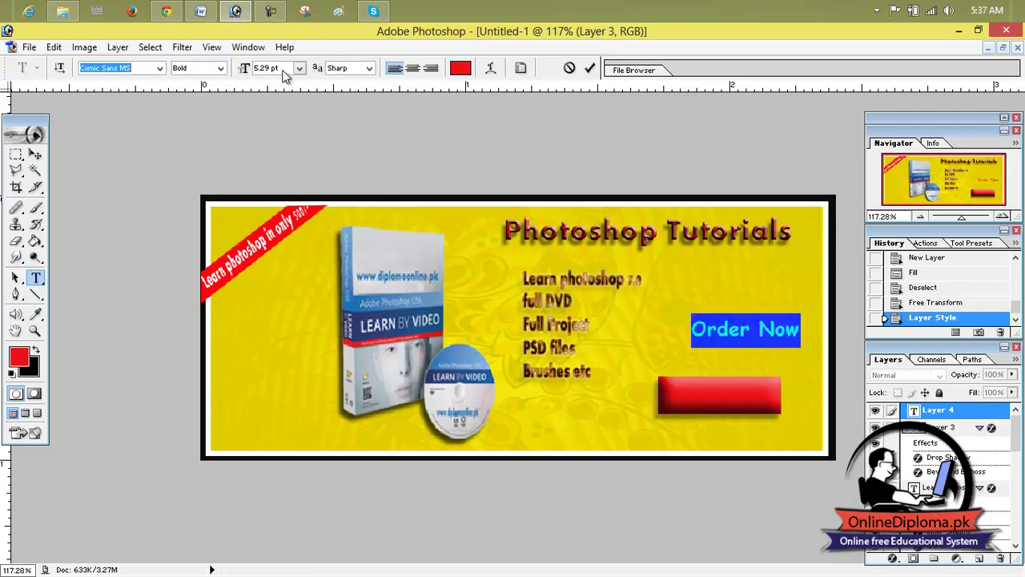
pyautogui.click(358, 68)
pyautogui.click(337, 107)
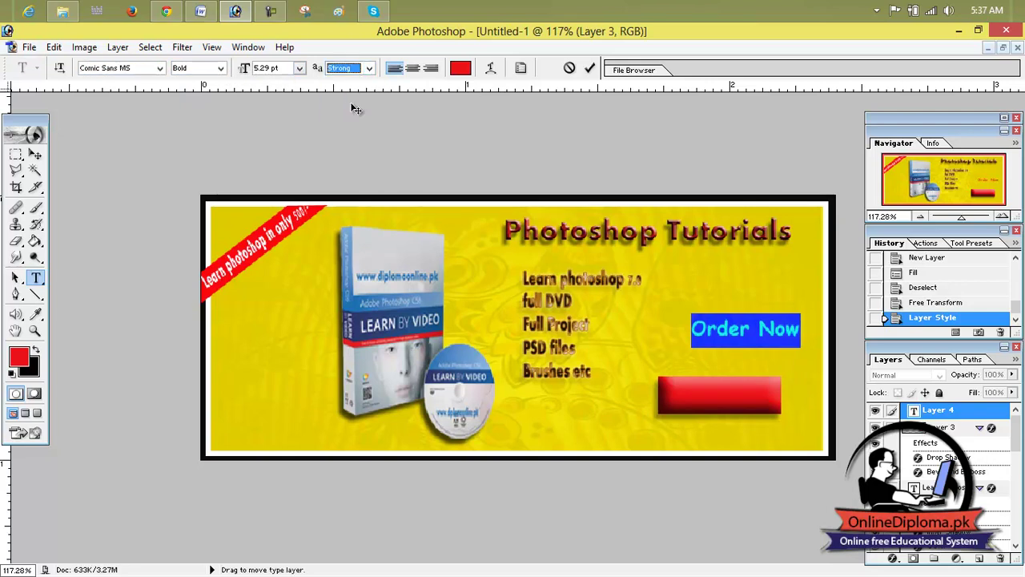
pyautogui.click(35, 154)
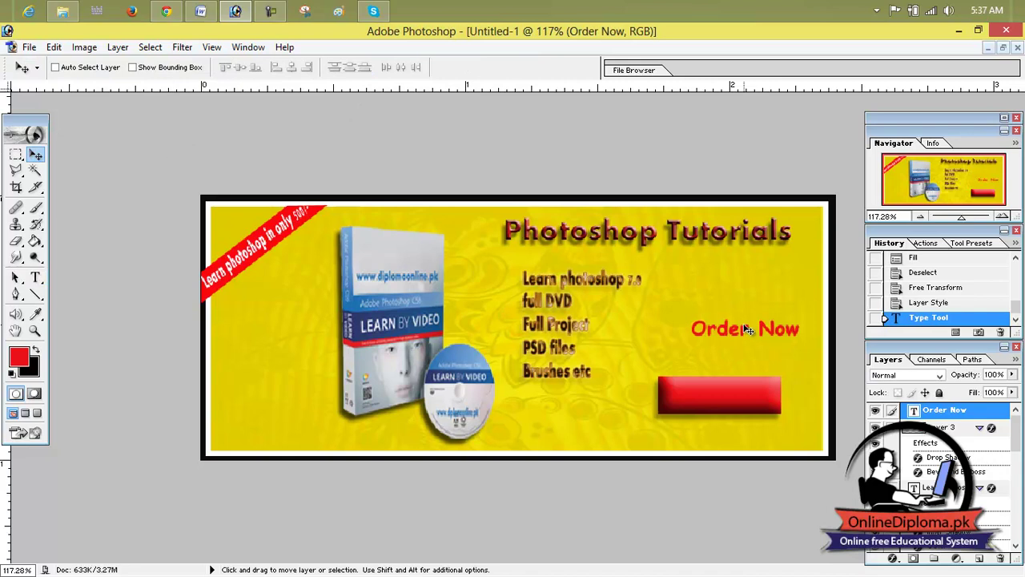
pyautogui.moveTo(747, 328)
pyautogui.mouseDown()
pyautogui.moveTo(729, 357)
pyautogui.moveTo(725, 394)
pyautogui.mouseUp()
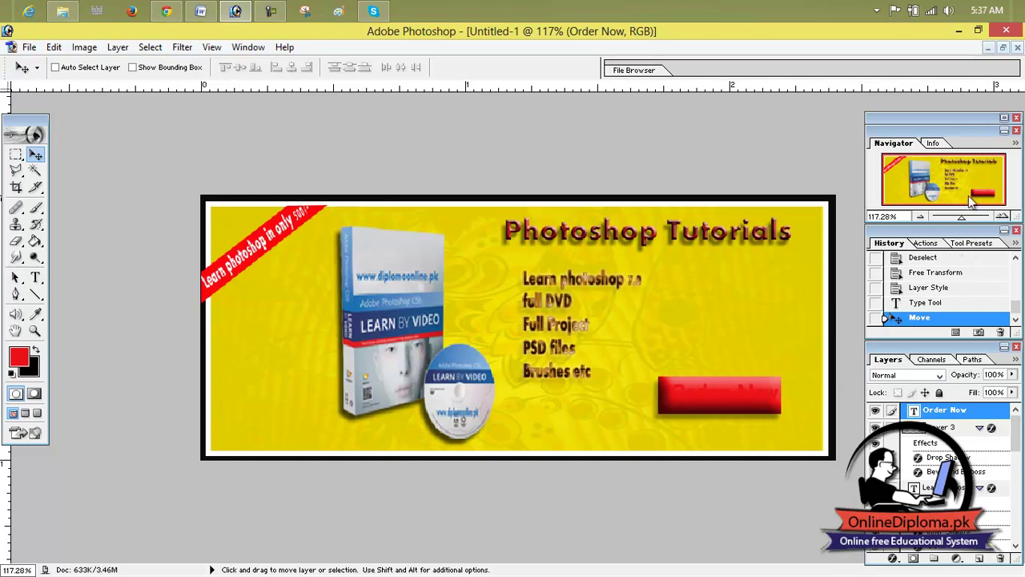
# Step: Try red, gradient, bevel and glow preset styles on the Order Now text
pyautogui.doubleClick(952, 121)
pyautogui.click(970, 130)
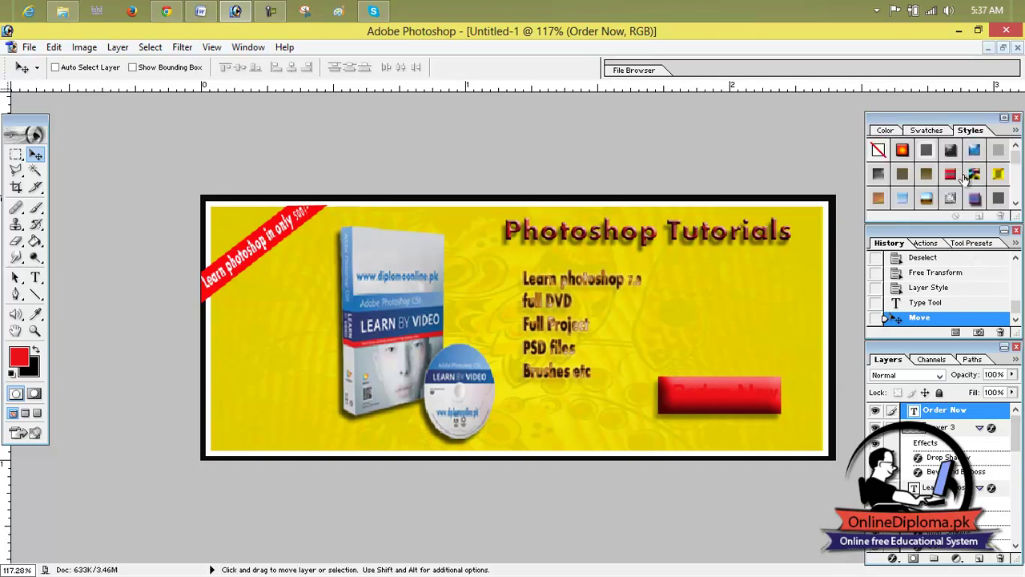
pyautogui.click(951, 175)
pyautogui.click(973, 176)
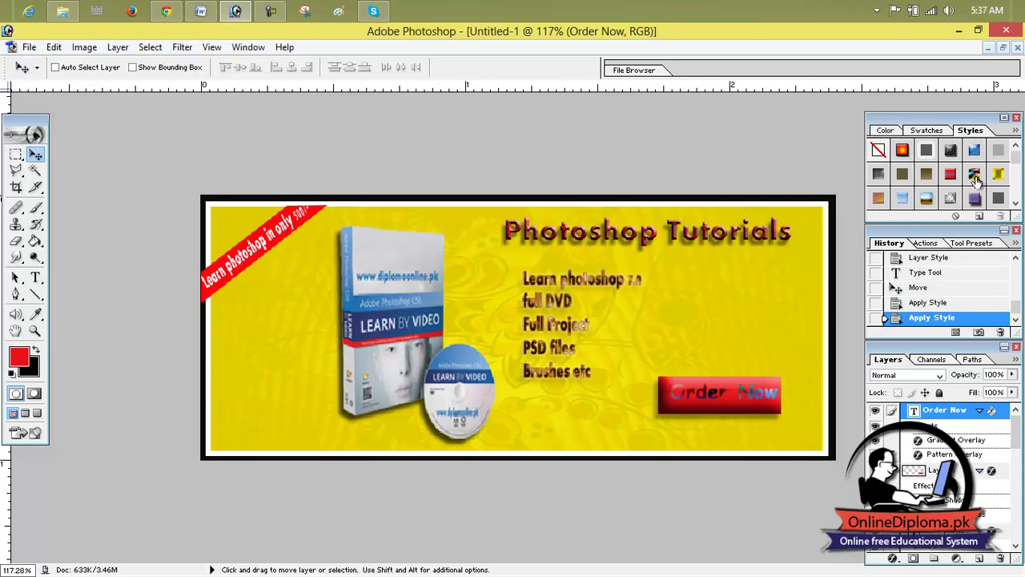
pyautogui.click(968, 202)
pyautogui.click(903, 152)
pyautogui.click(903, 176)
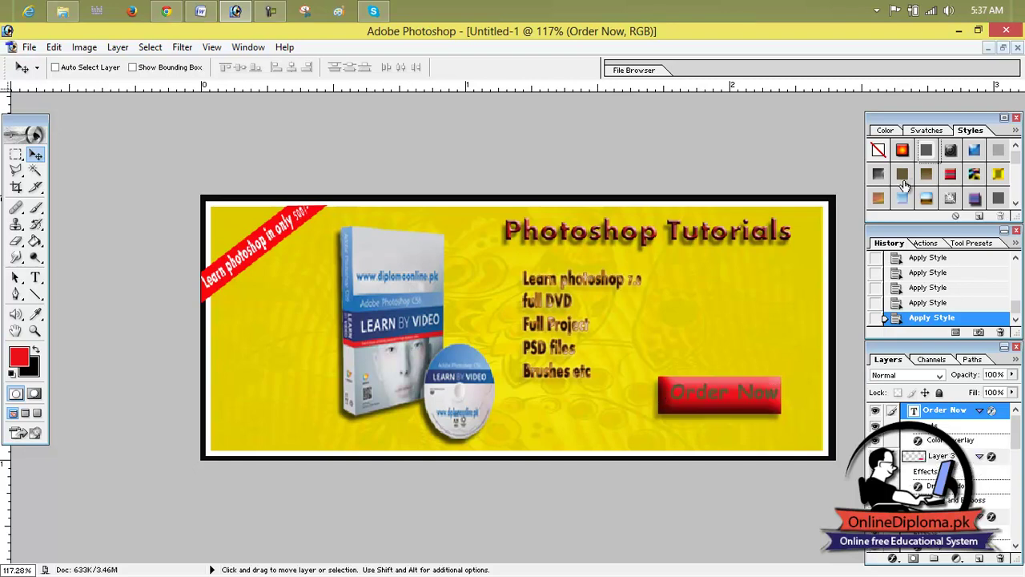
pyautogui.click(903, 198)
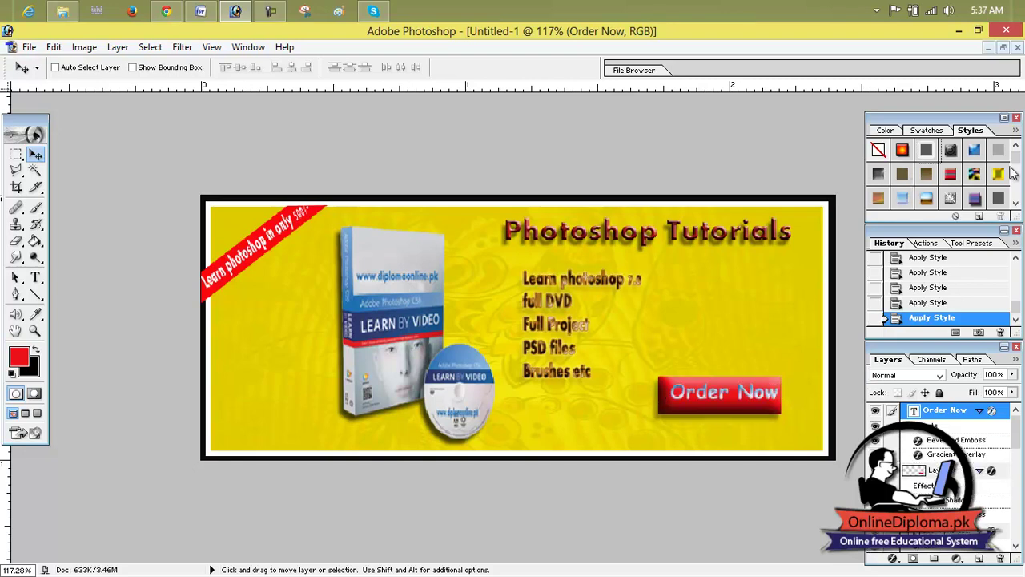
# Step: Try more presets on Order Now, including dark red bevel, green-outline and rainbow gradient styles
pyautogui.scroll(-2, 1018, 164)
pyautogui.scroll(-2, 1018, 164)
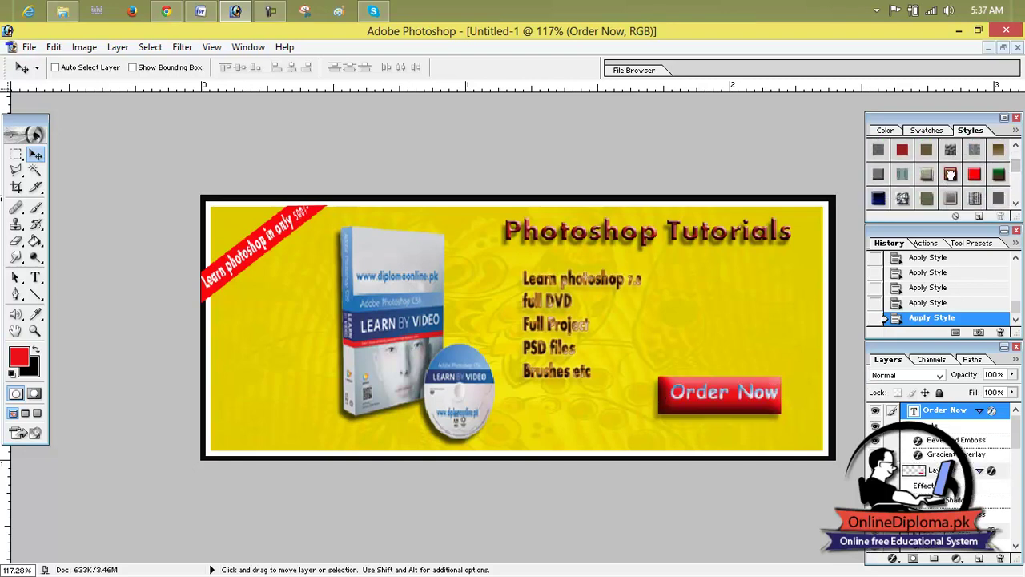
pyautogui.click(950, 177)
pyautogui.click(973, 176)
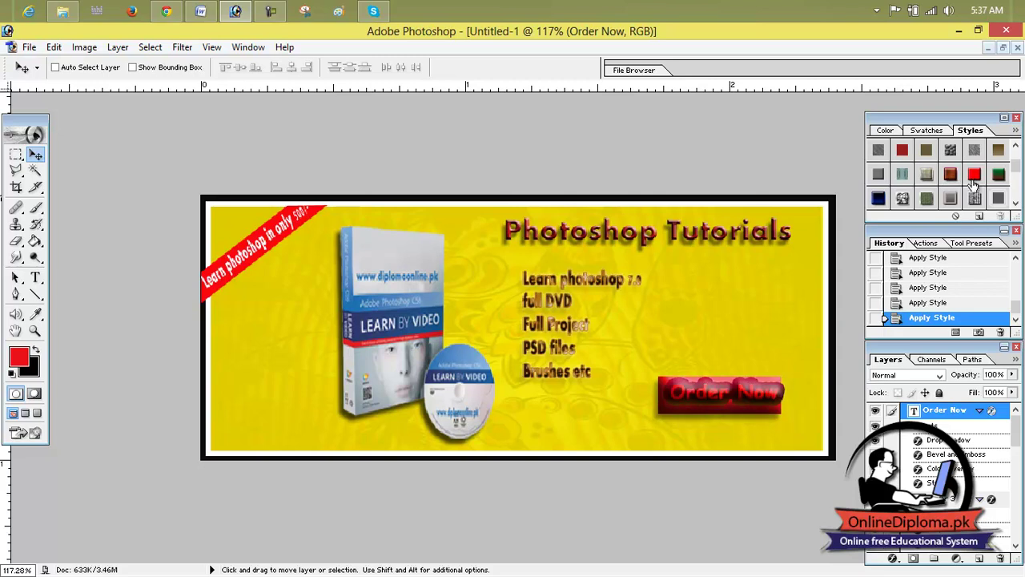
pyautogui.click(975, 198)
pyautogui.click(950, 199)
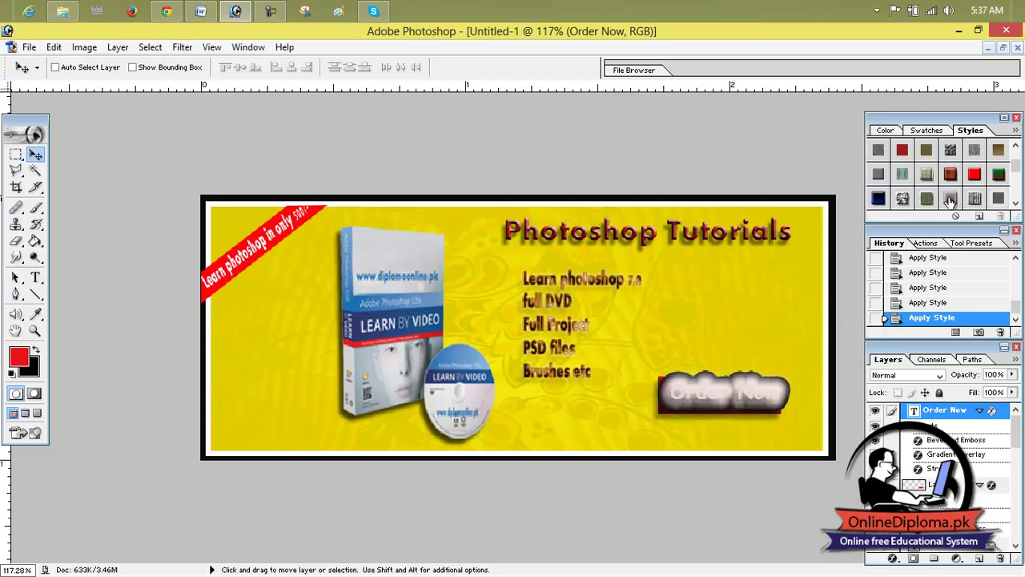
pyautogui.click(1016, 203)
pyautogui.click(1016, 204)
pyautogui.click(1015, 204)
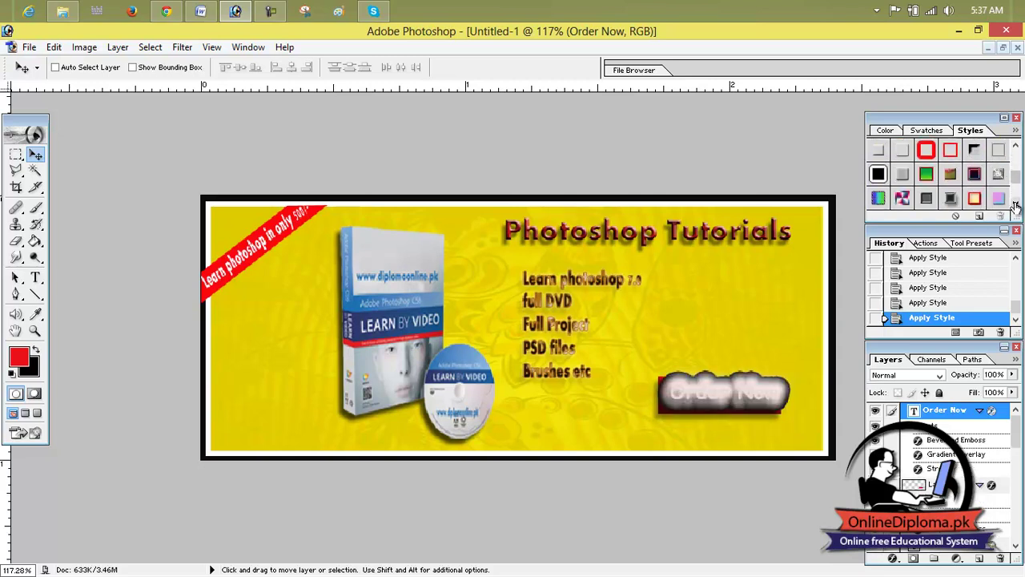
pyautogui.click(925, 151)
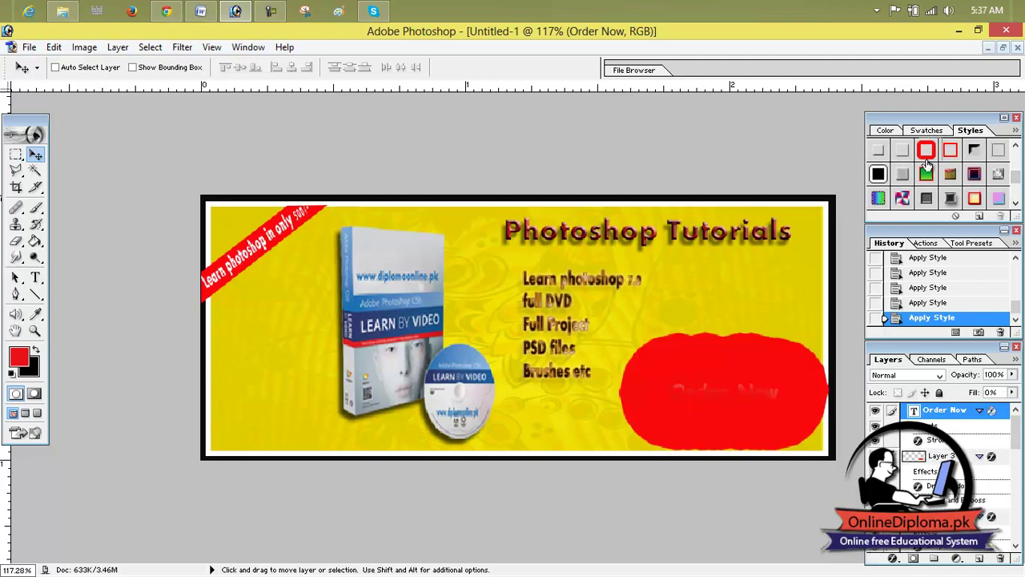
pyautogui.click(925, 174)
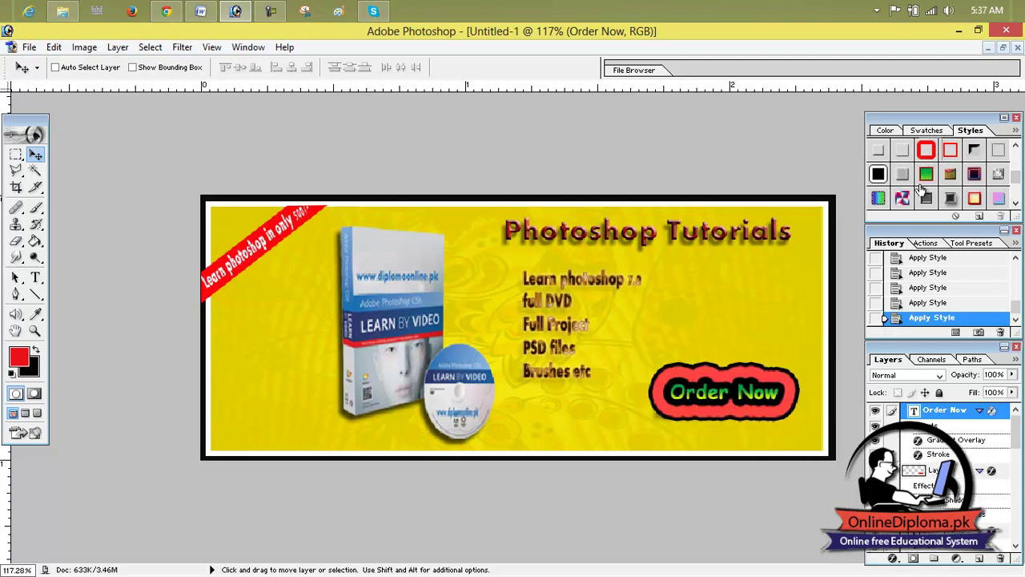
pyautogui.click(902, 176)
pyautogui.click(903, 198)
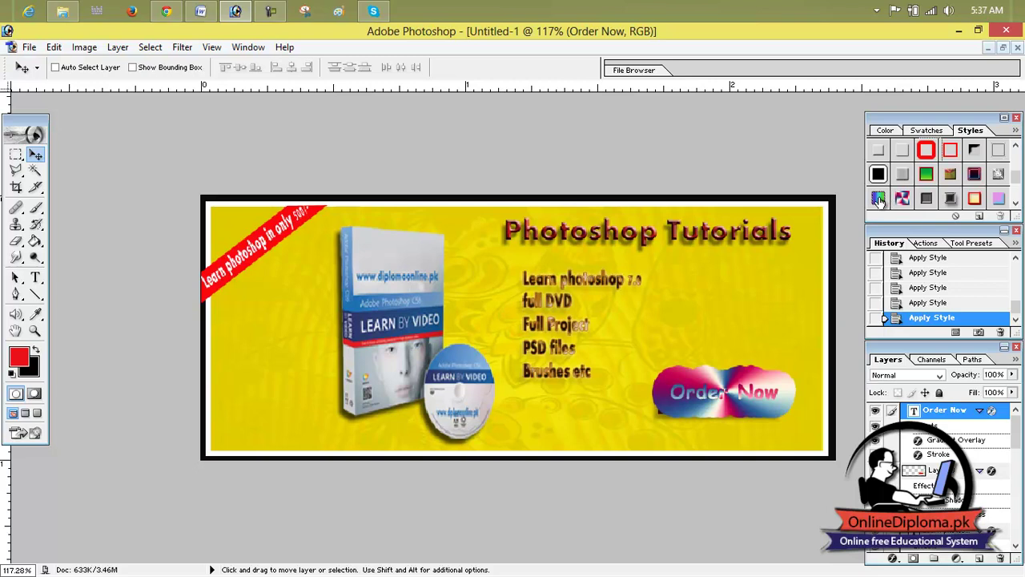
pyautogui.click(950, 199)
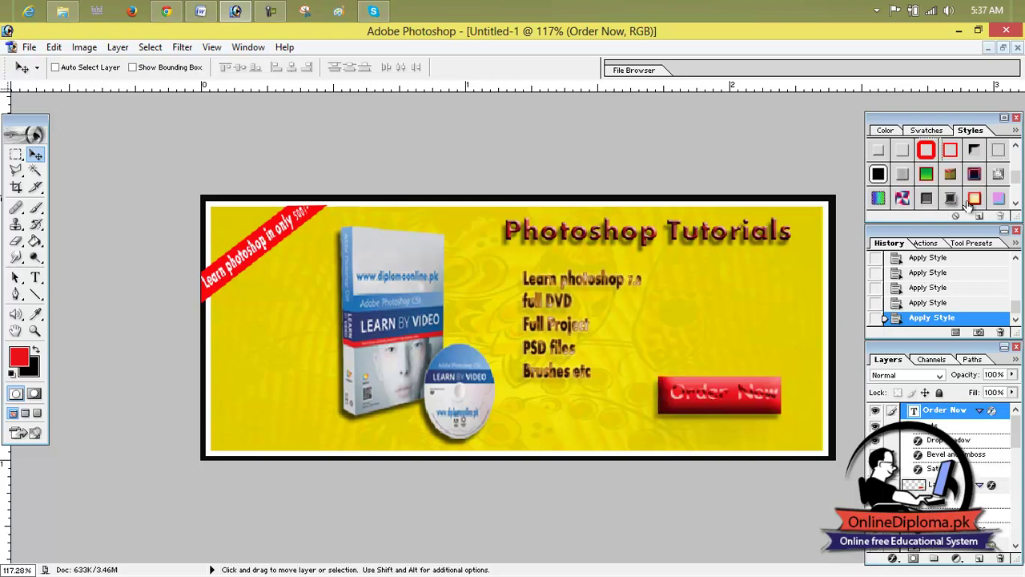
pyautogui.click(998, 199)
pyautogui.click(1015, 204)
pyautogui.click(1016, 204)
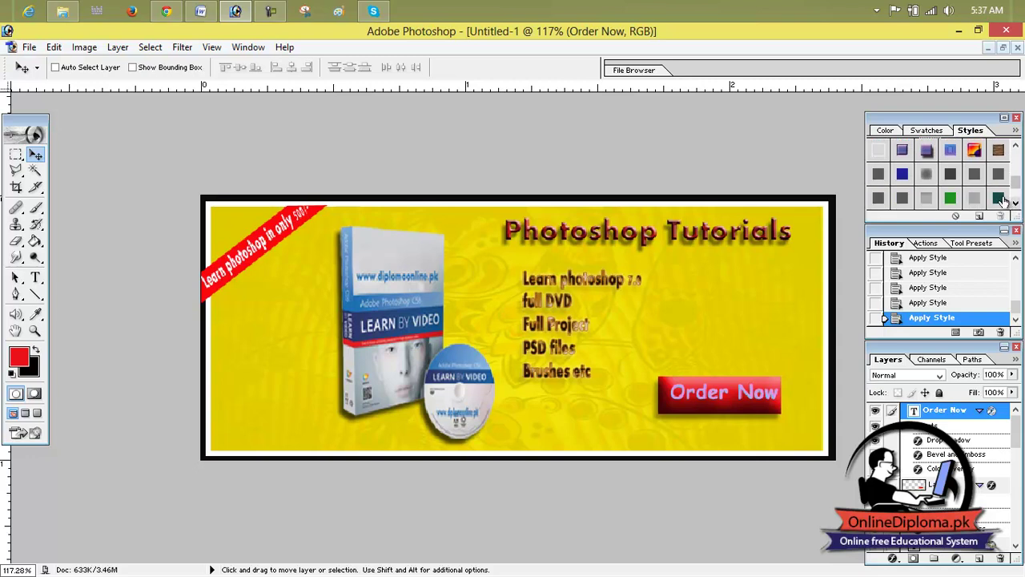
# Step: Try gradient, cyan, pinkish and embossed presets, then clear all styles from Order Now
pyautogui.click(974, 151)
pyautogui.click(950, 174)
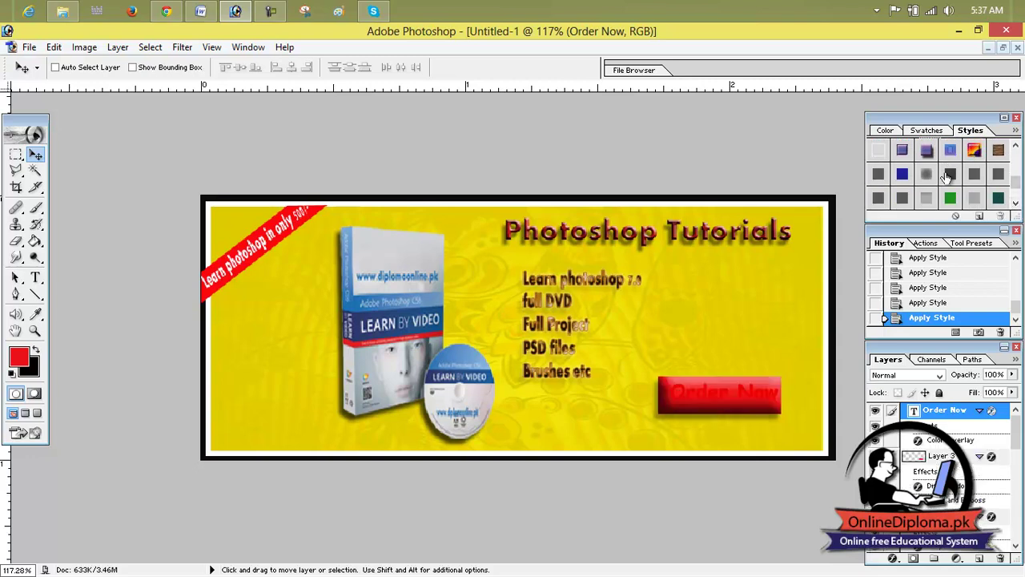
pyautogui.click(926, 176)
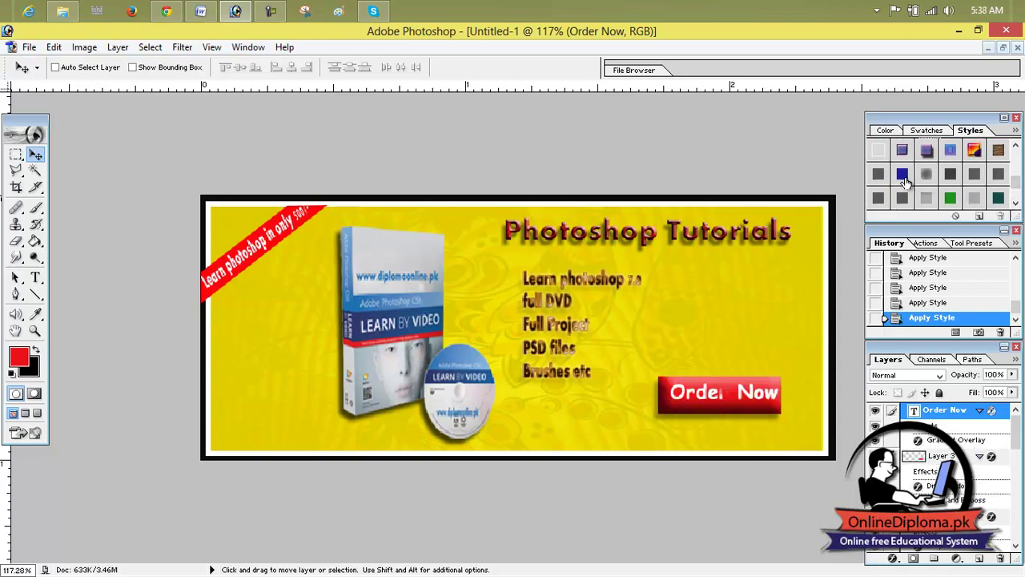
pyautogui.click(903, 178)
pyautogui.click(926, 202)
pyautogui.click(974, 201)
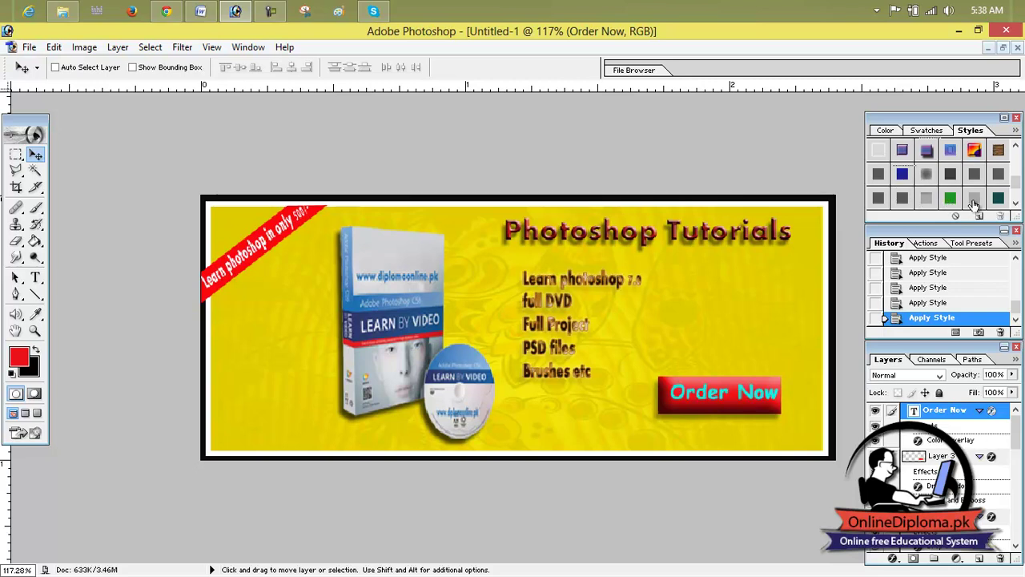
pyautogui.click(998, 199)
pyautogui.click(1015, 203)
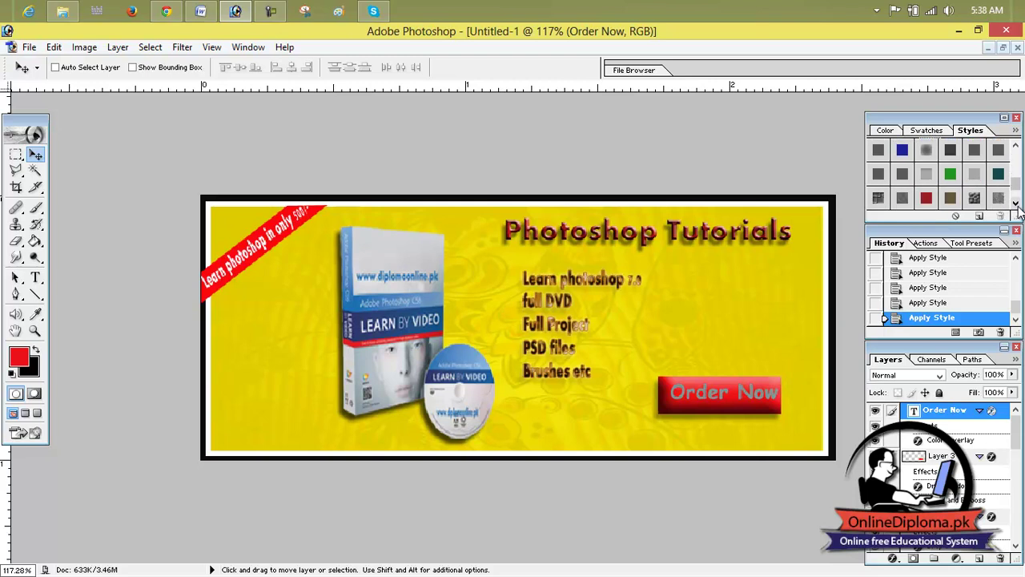
pyautogui.click(975, 177)
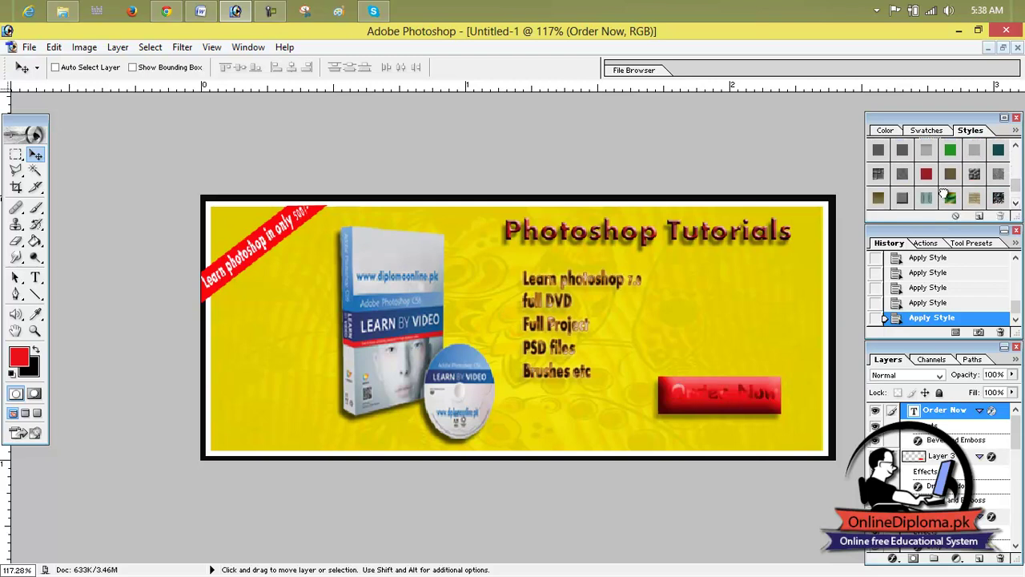
pyautogui.click(949, 197)
pyautogui.moveTo(1015, 186); pyautogui.dragTo(1014, 152)
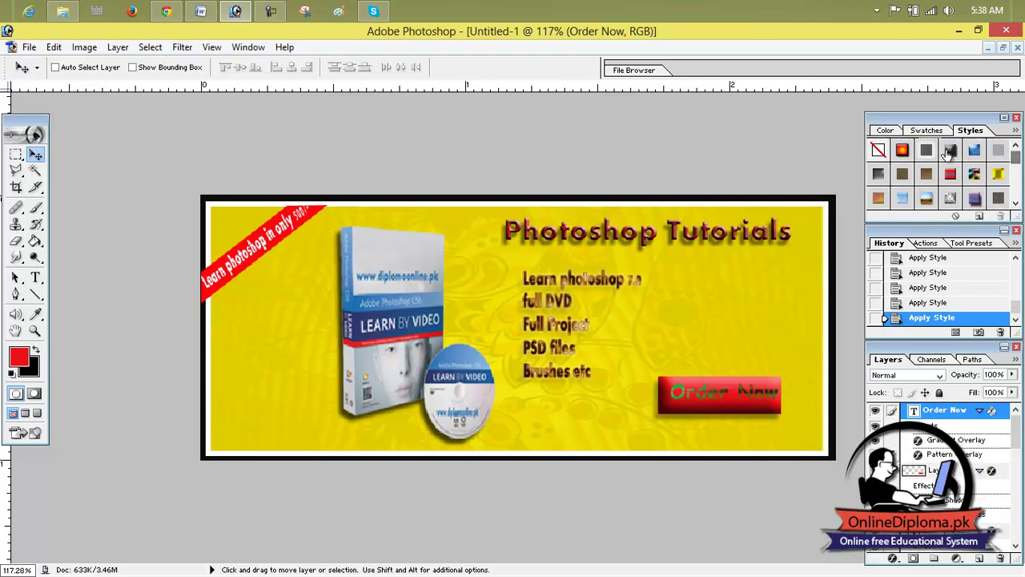
pyautogui.click(879, 149)
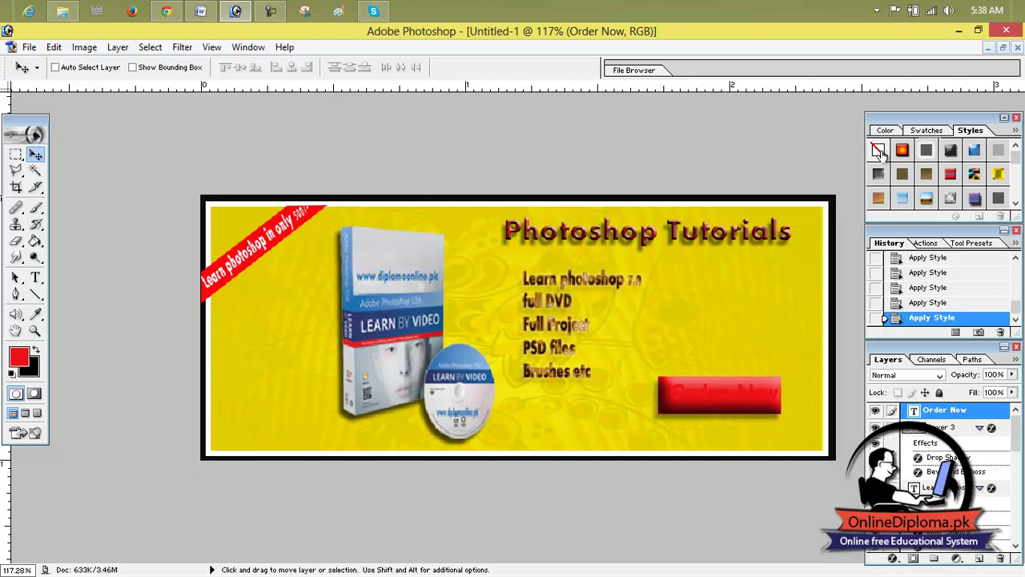
pyautogui.rightClick(943, 415)
# Step: Add a drop shadow to Order Now with its distance reduced to 0
pyautogui.press('Escape')
pyautogui.press('h')
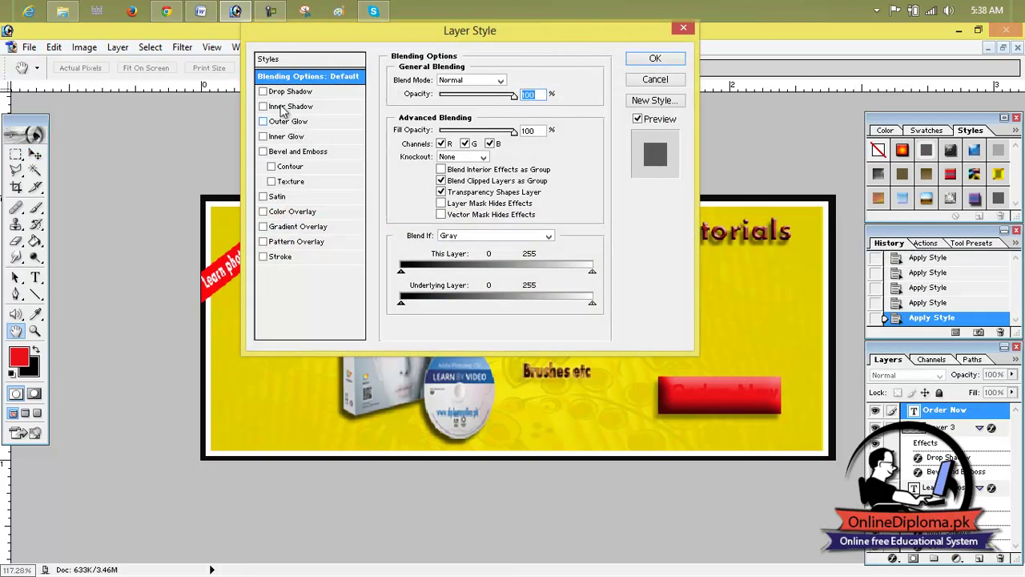
pyautogui.click(306, 93)
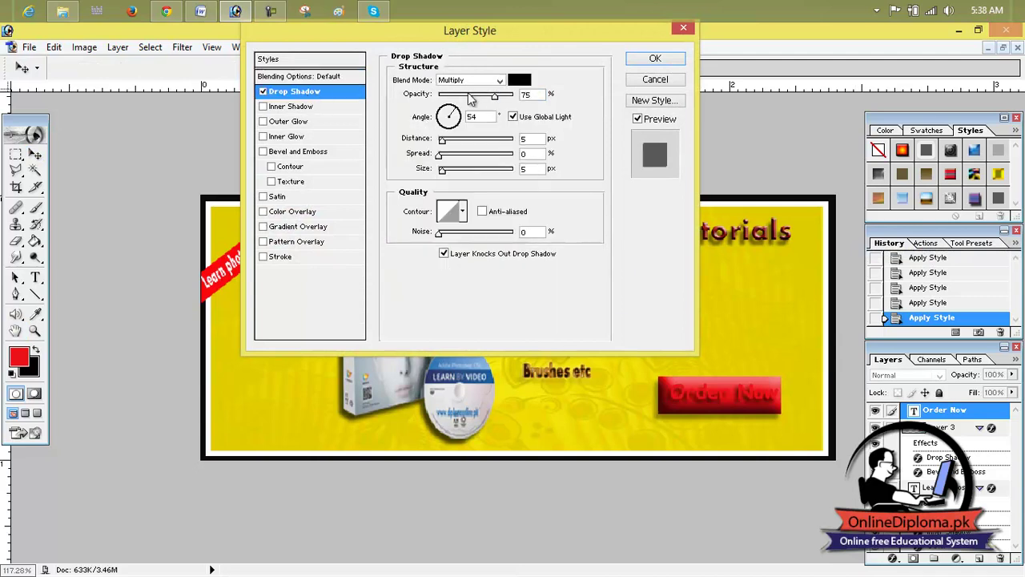
pyautogui.click(496, 98)
pyautogui.moveTo(562, 36)
pyautogui.mouseDown()
pyautogui.moveTo(856, 134)
pyautogui.moveTo(617, 31)
pyautogui.mouseUp()
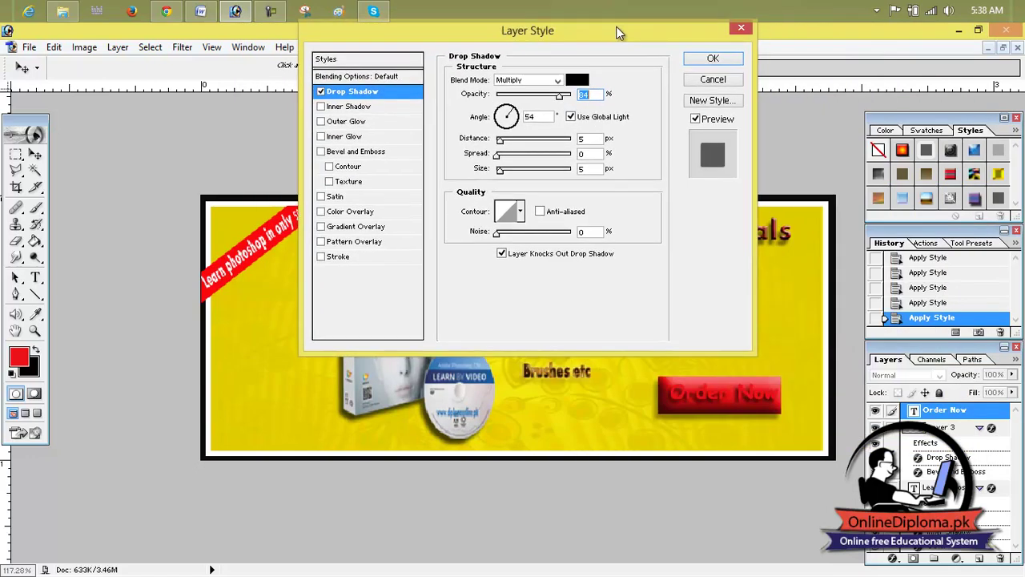
pyautogui.moveTo(499, 138); pyautogui.dragTo(496, 149)
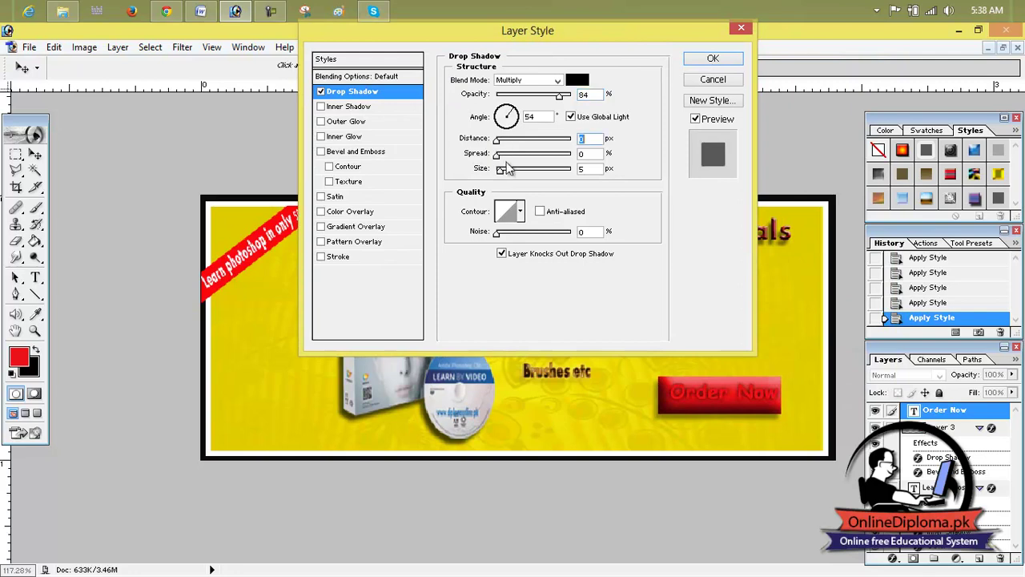
# Step: Add a white inner shadow with distance 33
pyautogui.click(348, 108)
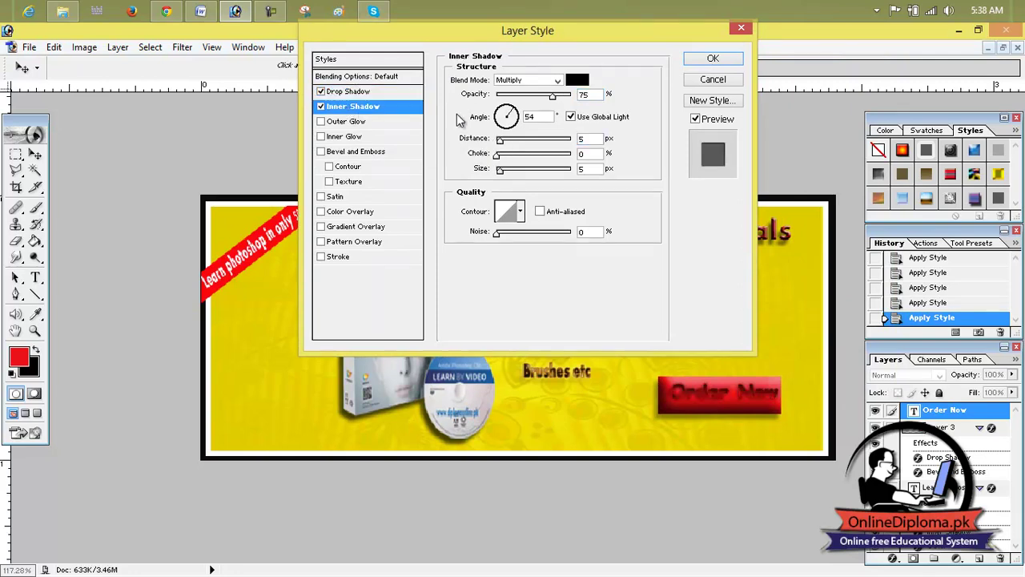
pyautogui.moveTo(498, 141); pyautogui.dragTo(496, 141)
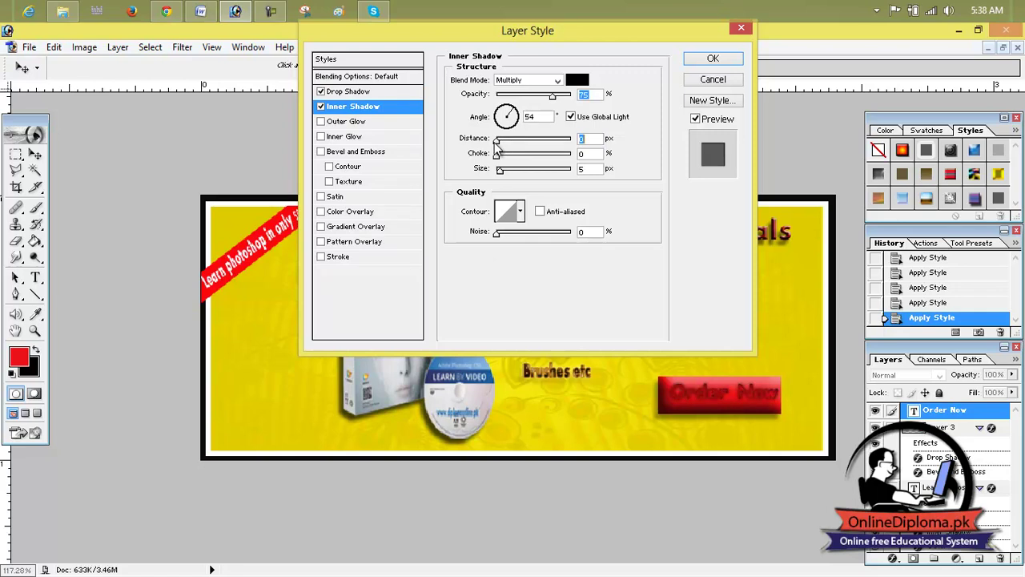
pyautogui.click(577, 79)
pyautogui.click(558, 199)
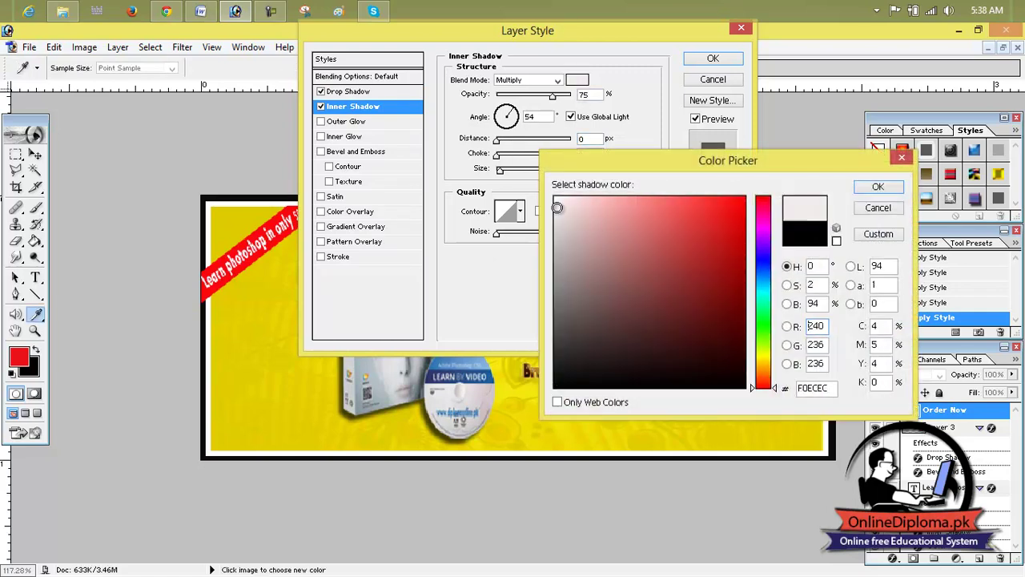
pyautogui.click(878, 187)
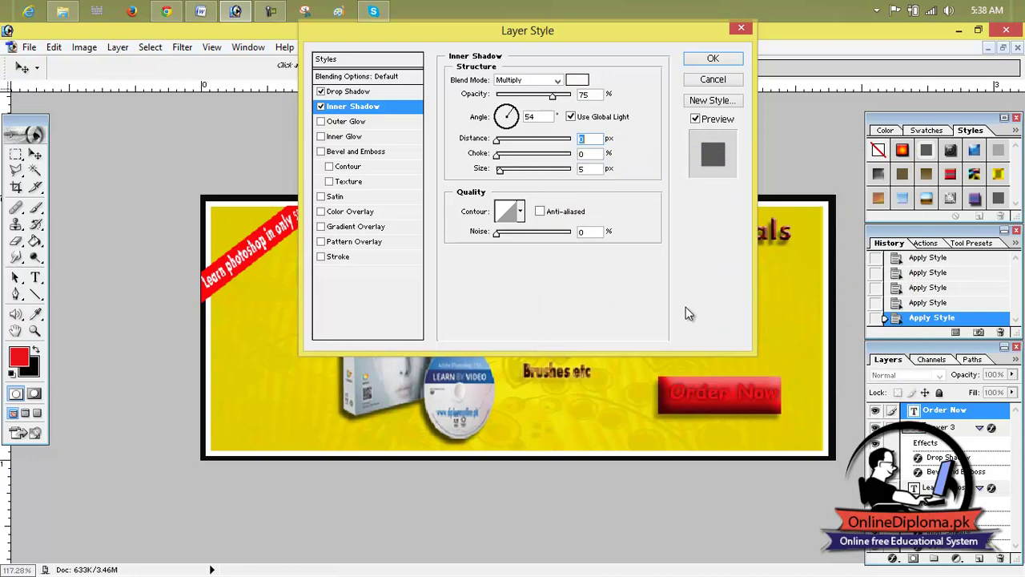
pyautogui.moveTo(496, 141)
pyautogui.mouseDown()
pyautogui.moveTo(521, 141)
pyautogui.moveTo(512, 155)
pyautogui.mouseUp()
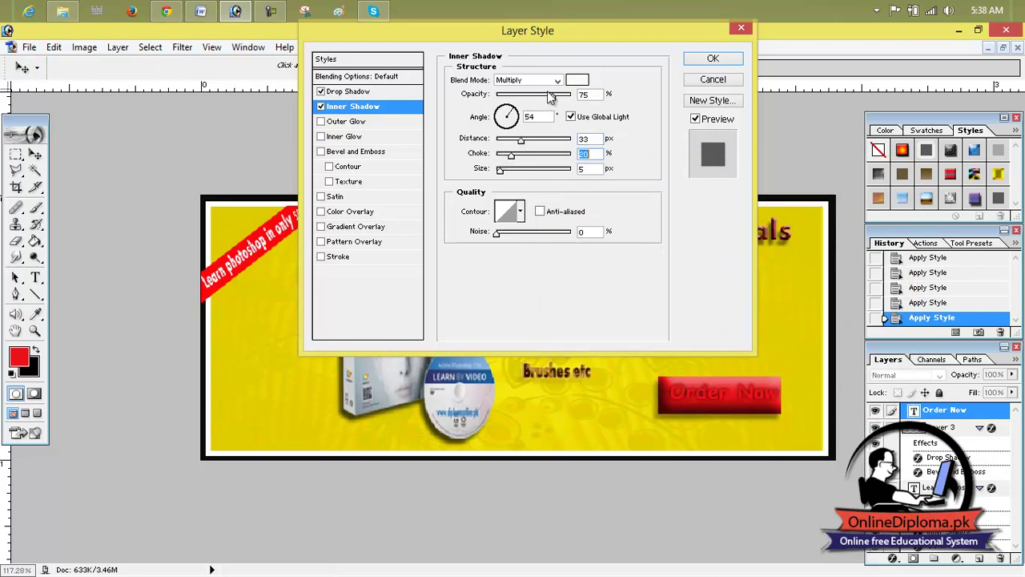
# Step: Add an outer glow with noise 15 and a wider spread
pyautogui.click(382, 121)
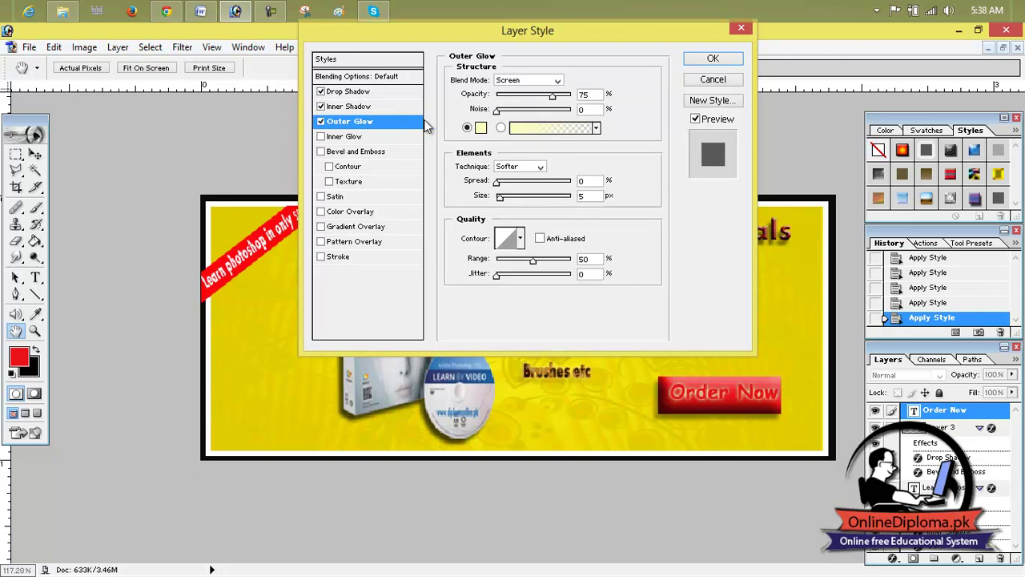
pyautogui.moveTo(497, 111); pyautogui.dragTo(572, 97)
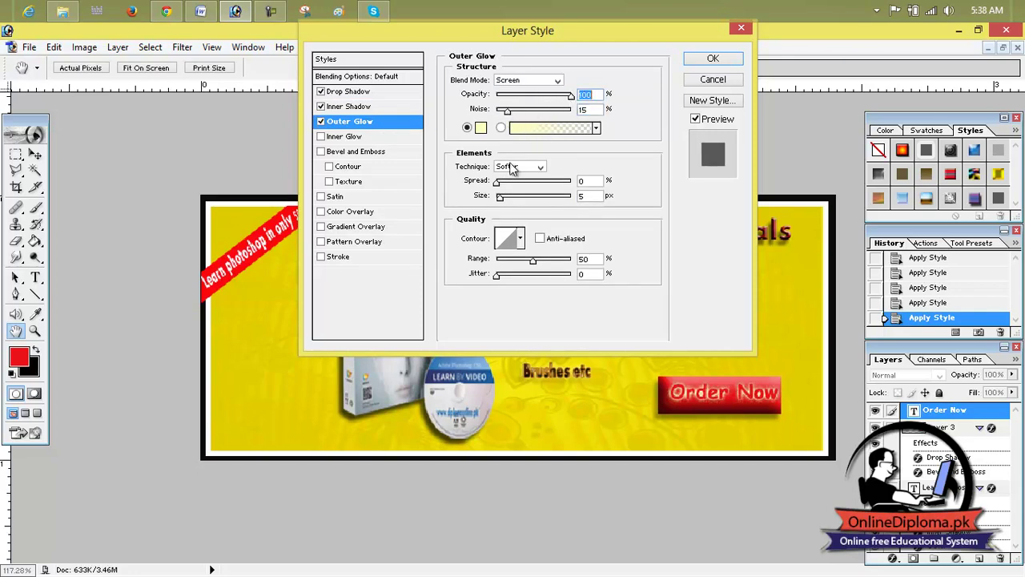
pyautogui.moveTo(498, 183)
pyautogui.mouseDown()
pyautogui.moveTo(515, 183)
pyautogui.moveTo(498, 204)
pyautogui.mouseUp()
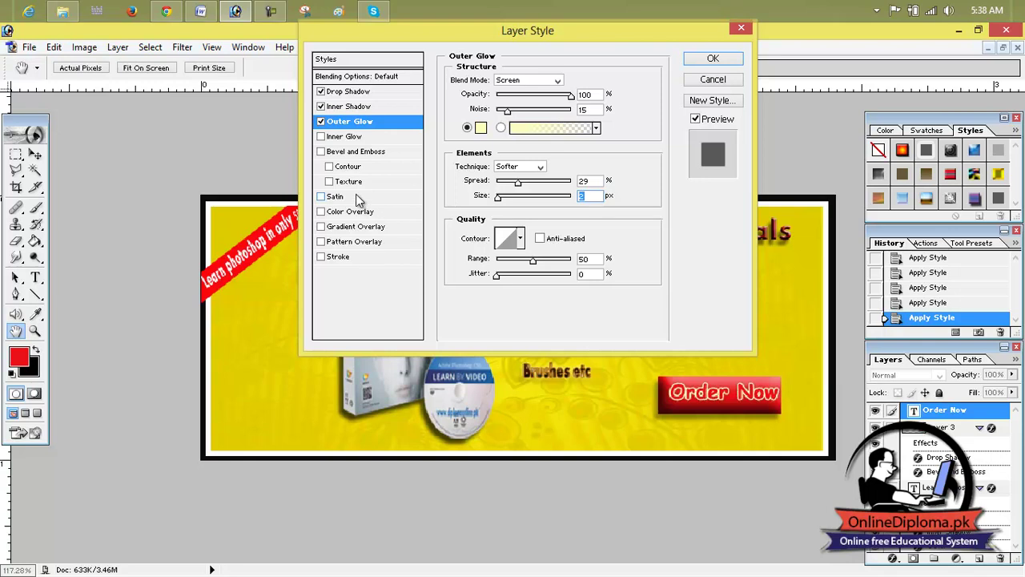
# Step: Add a bevel and emboss with depth 760, larger size and a contour, then apply
pyautogui.click(345, 152)
pyautogui.moveTo(513, 110); pyautogui.dragTo(565, 111)
pyautogui.moveTo(510, 139); pyautogui.dragTo(542, 154)
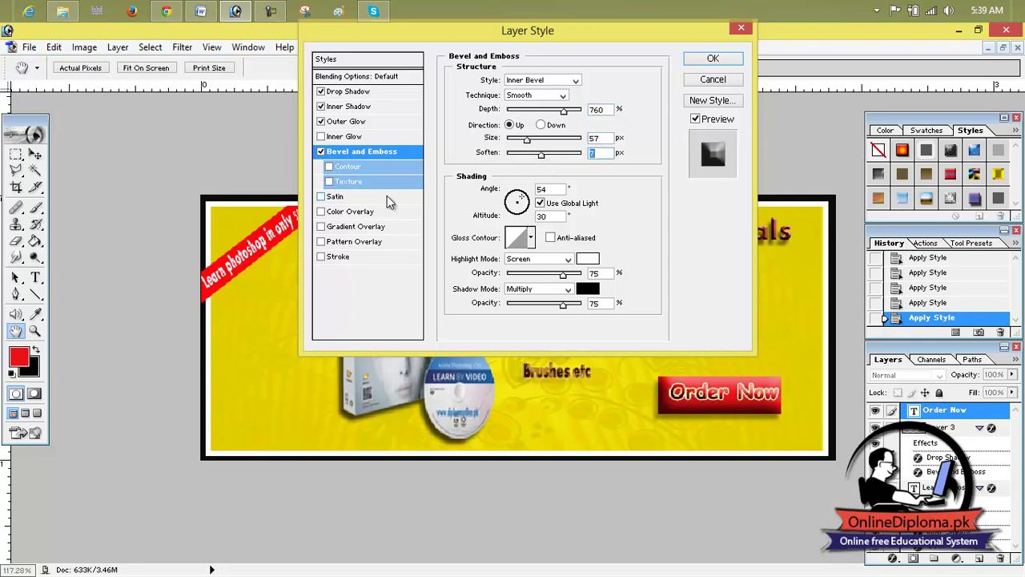
pyautogui.click(355, 167)
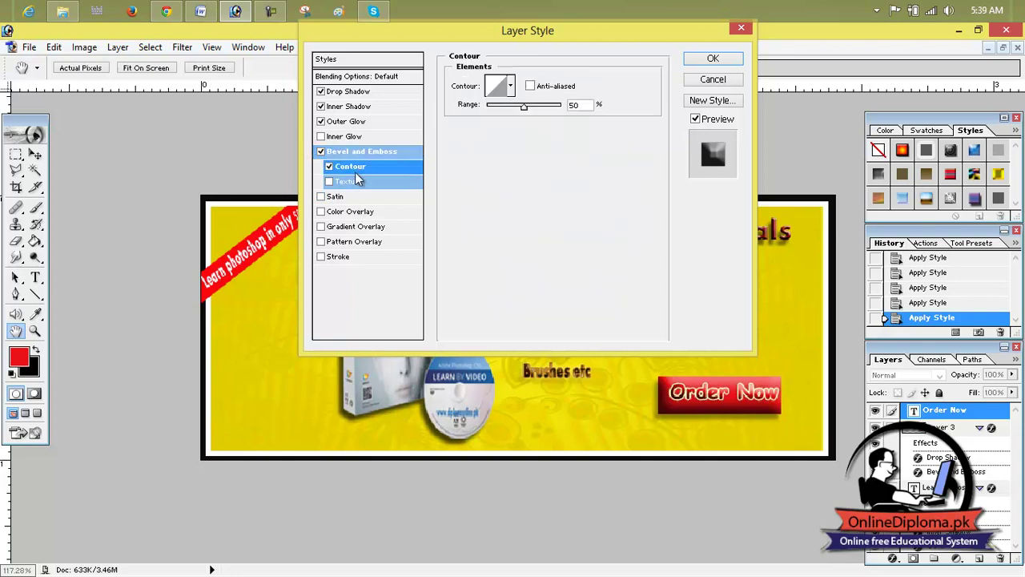
pyautogui.click(711, 61)
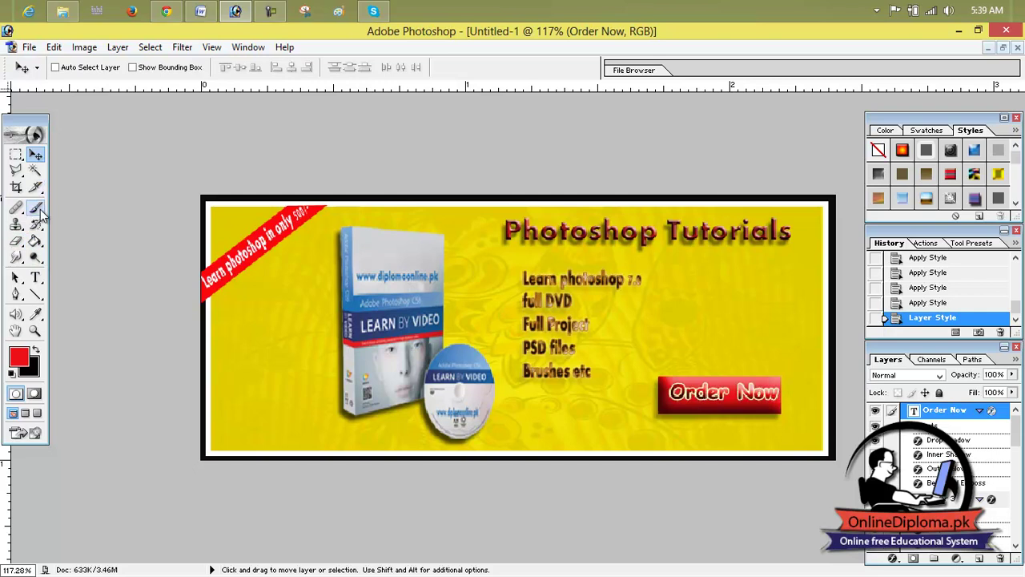
pyautogui.click(35, 277)
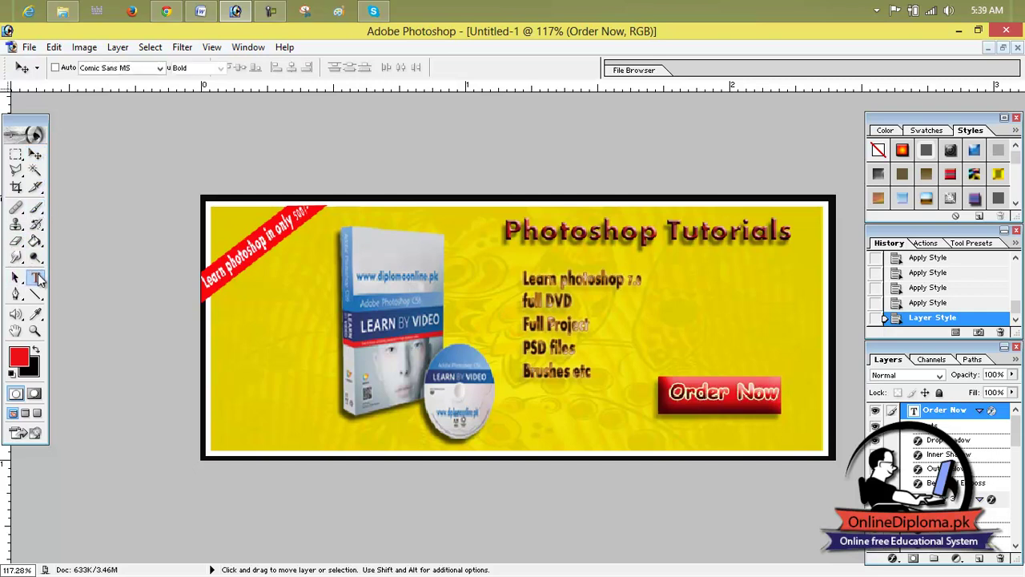
pyautogui.click(527, 438)
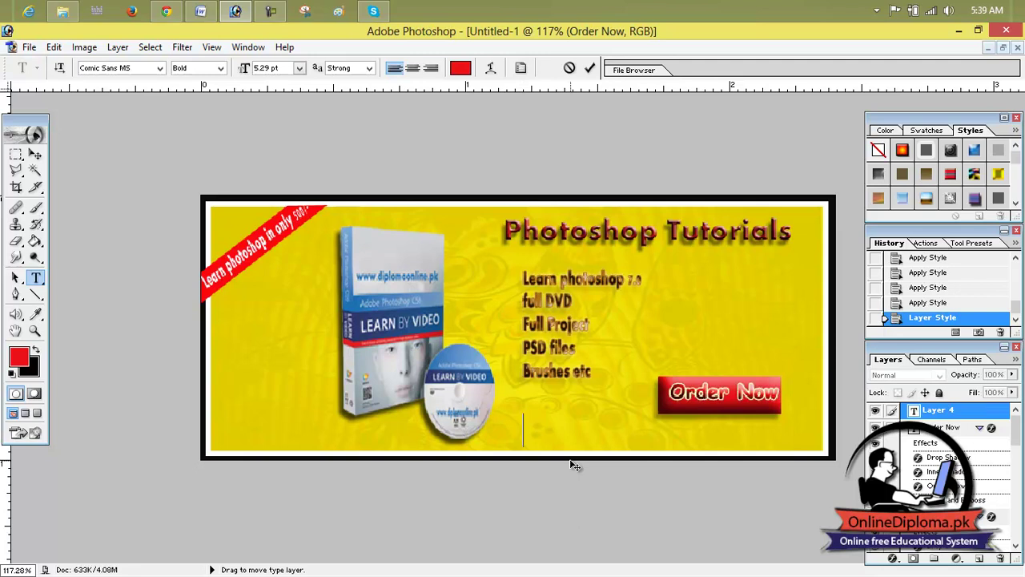
pyautogui.write('www.')
pyautogui.write('diplomaonline')
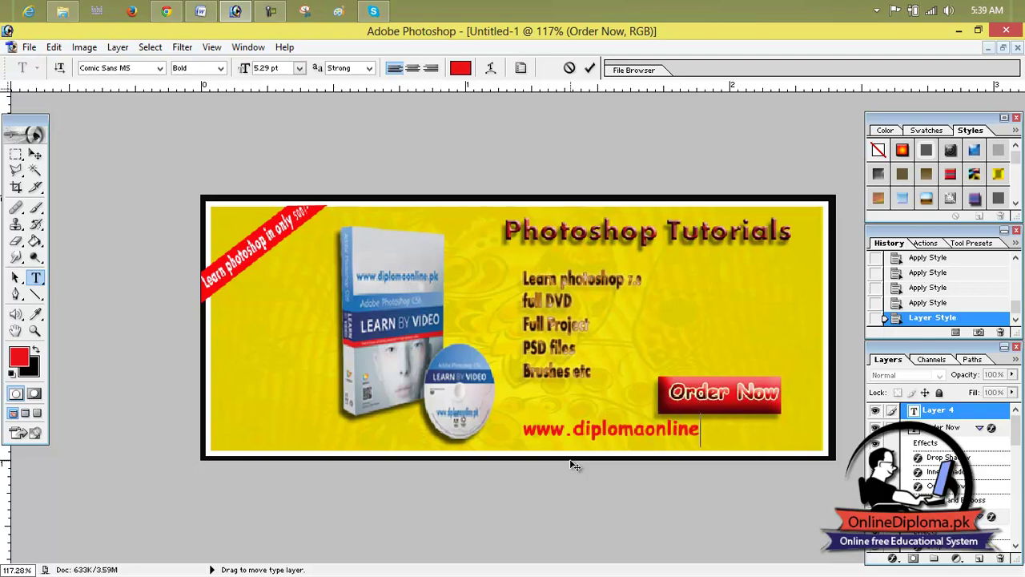
pyautogui.write('.pk')
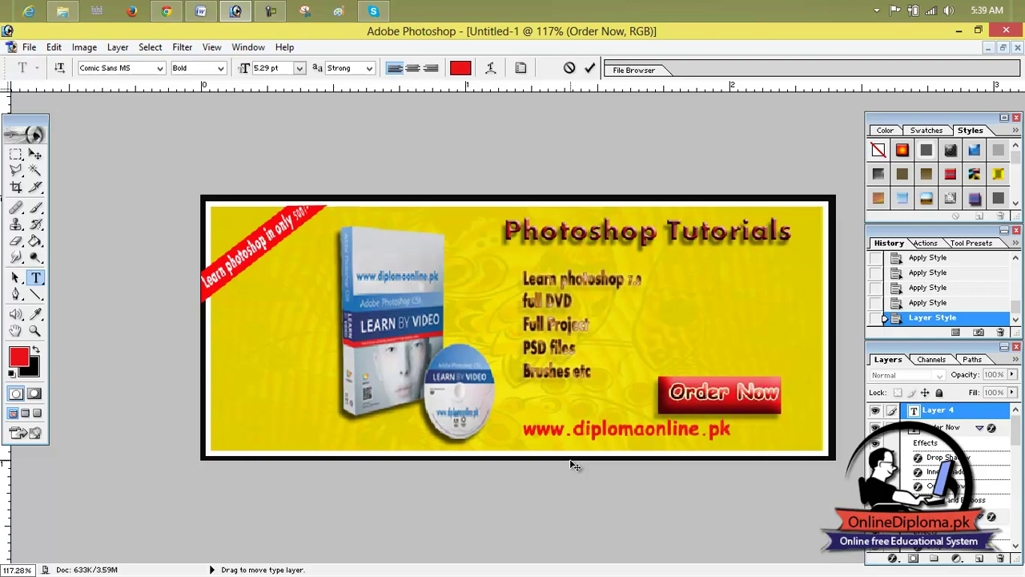